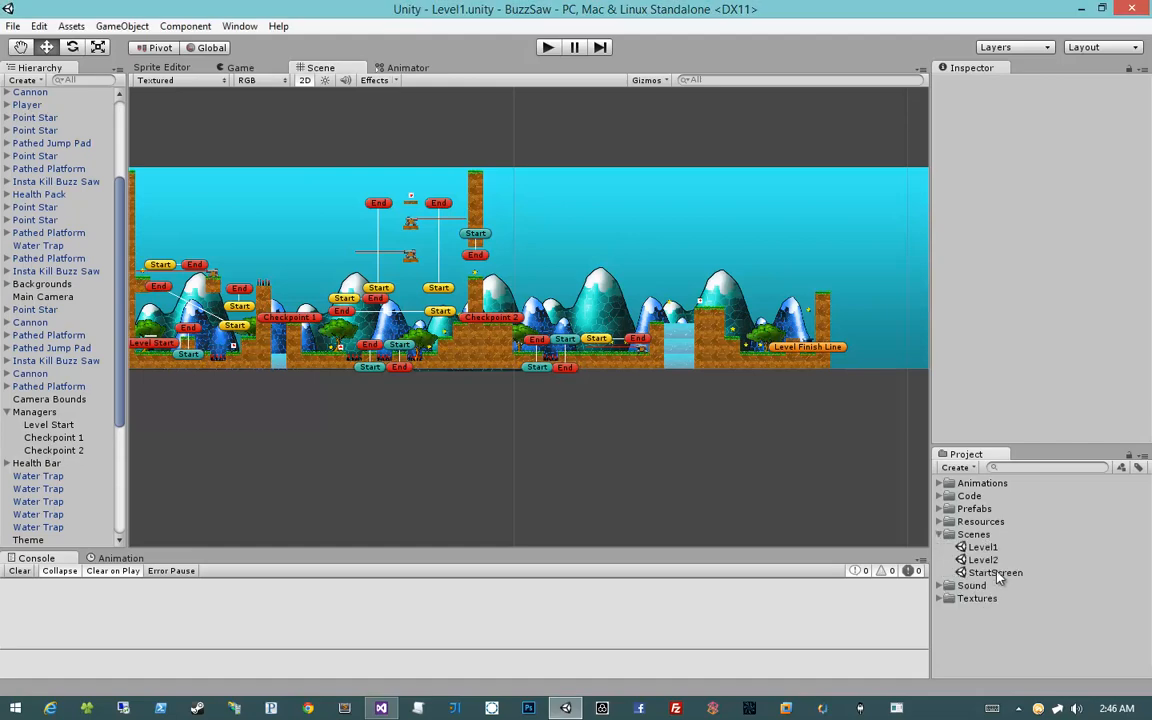
Step: Open the Level2 scene and bring its existing level layout into view
double_click(982, 560)
middle_drag(529, 372, 519, 372)
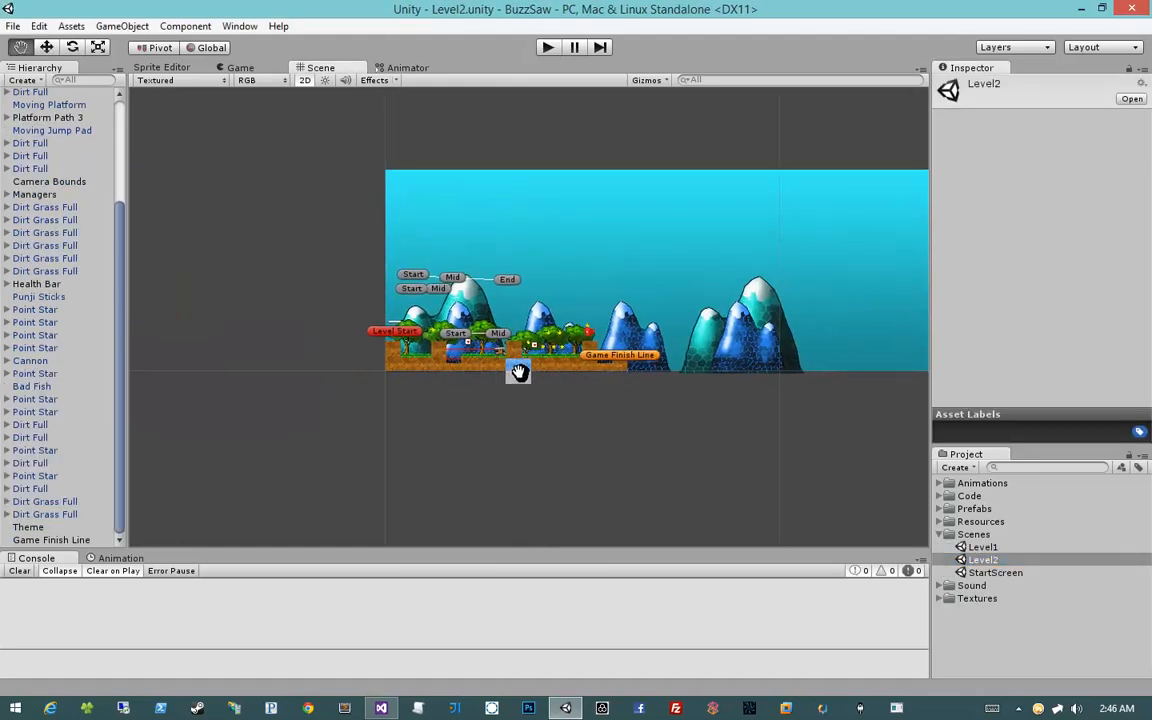
scroll(519, 371, up, 8)
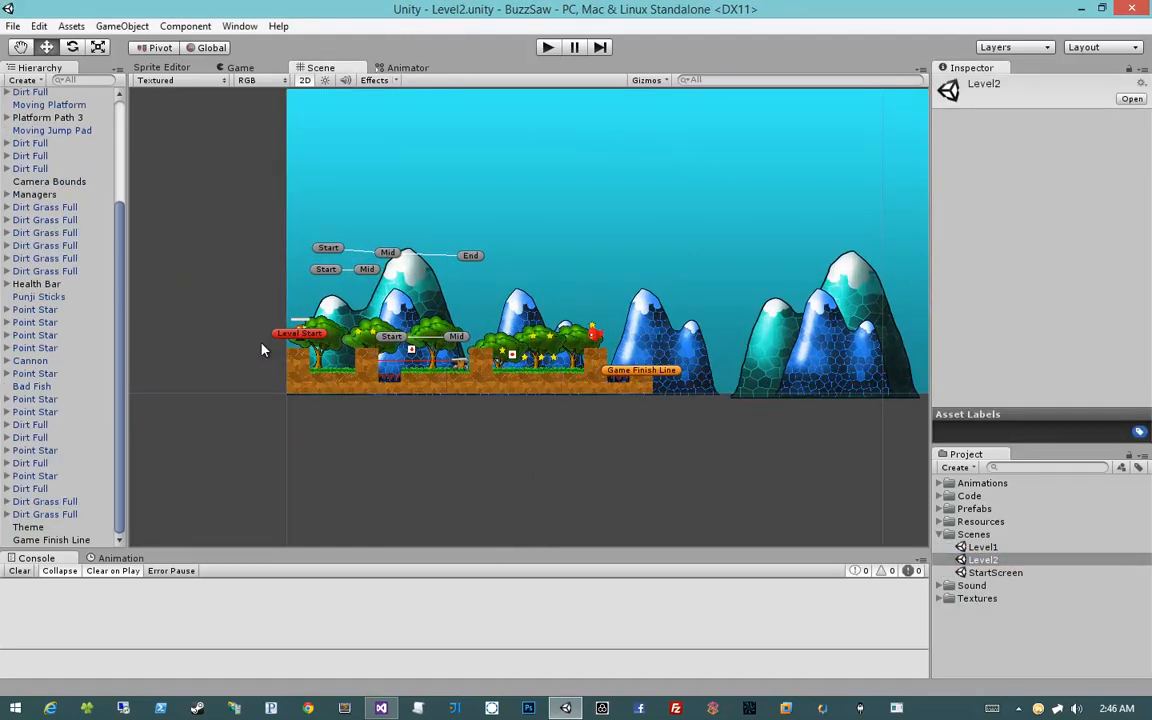
Step: Move Level Start, Health Bar and Player together outside the background, beyond the level's starting edge
click(288, 336)
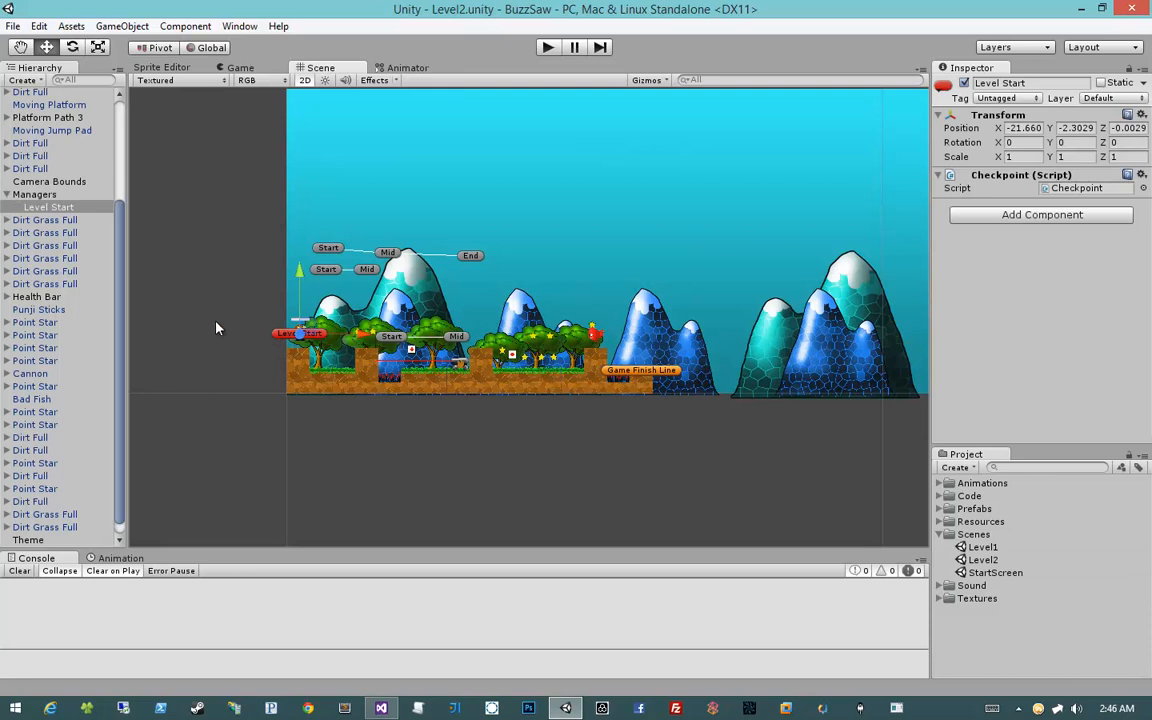
click(36, 194)
click(42, 208)
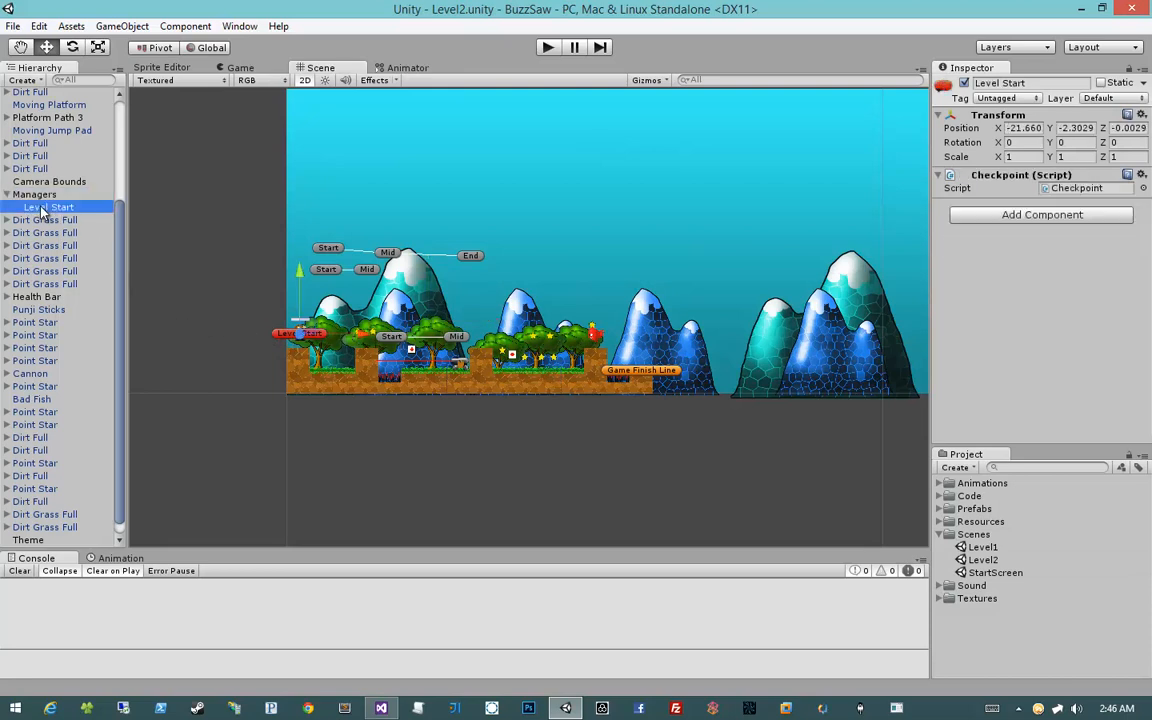
ctrl+click(40, 297)
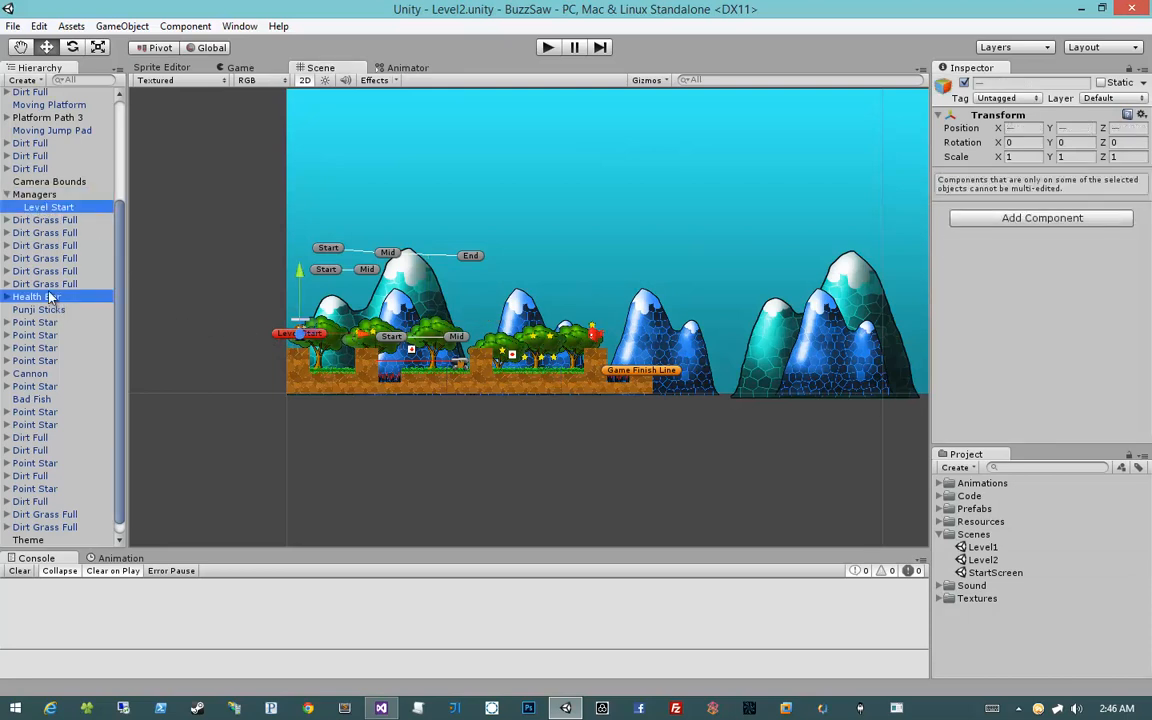
scroll(44, 442, down, 1)
scroll(44, 442, up, 4)
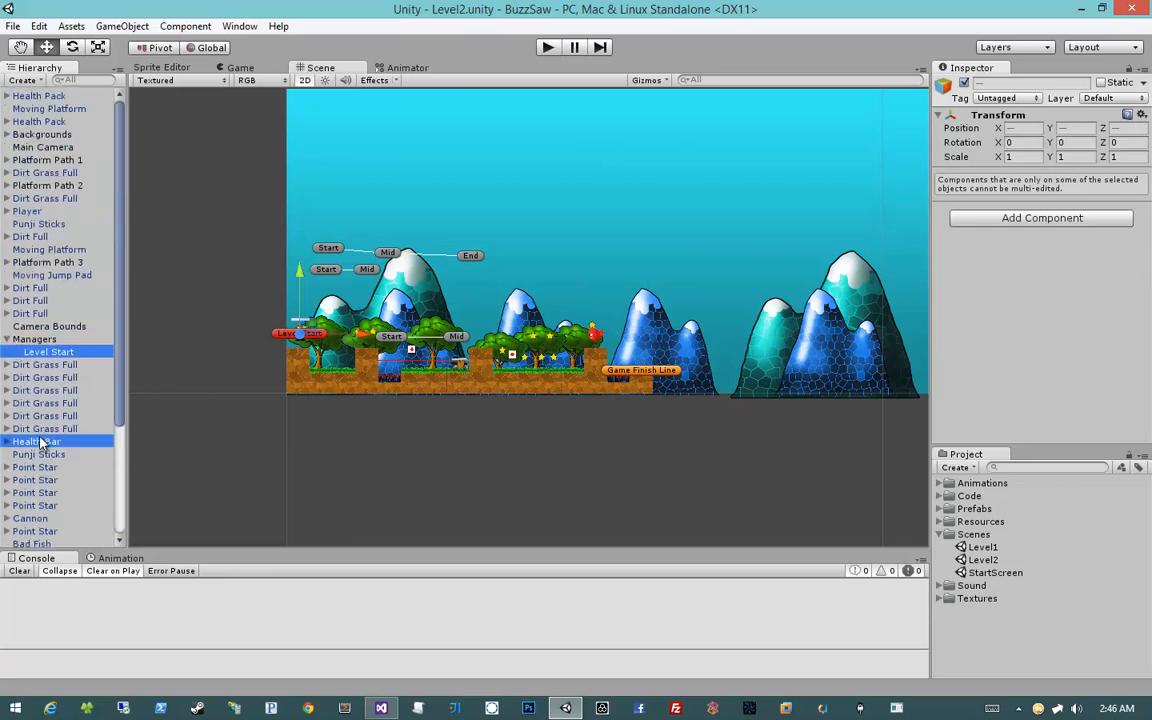
ctrl+click(38, 213)
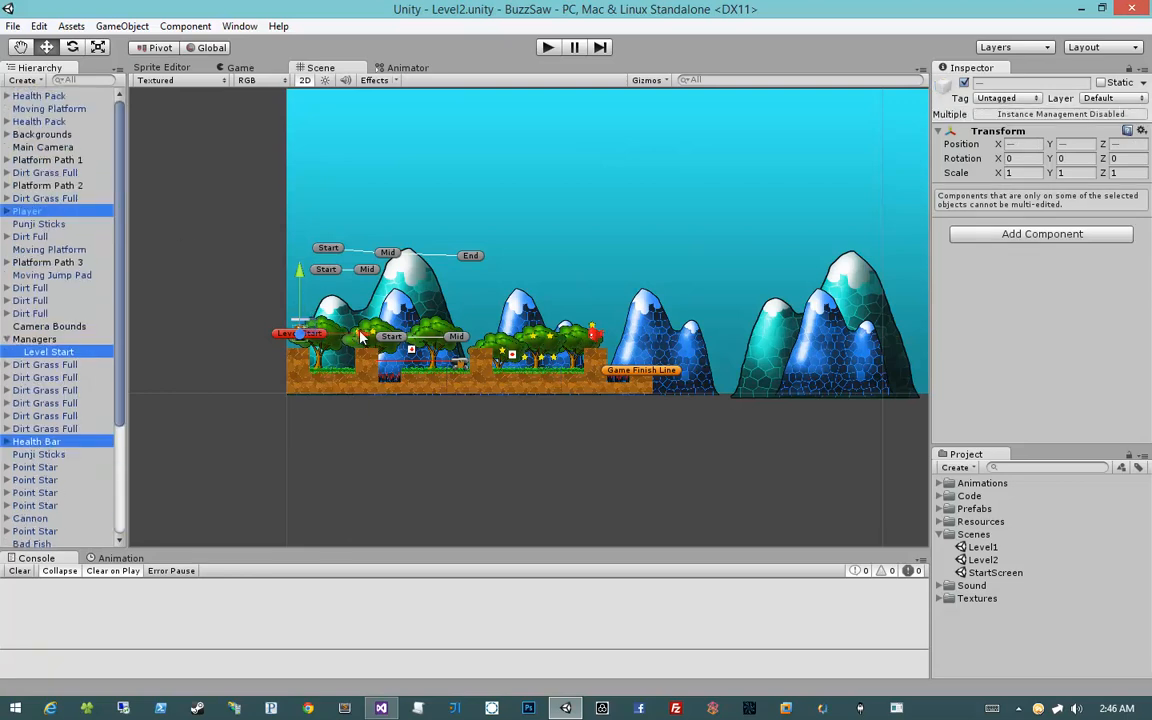
drag(362, 338, 271, 334)
click(288, 428)
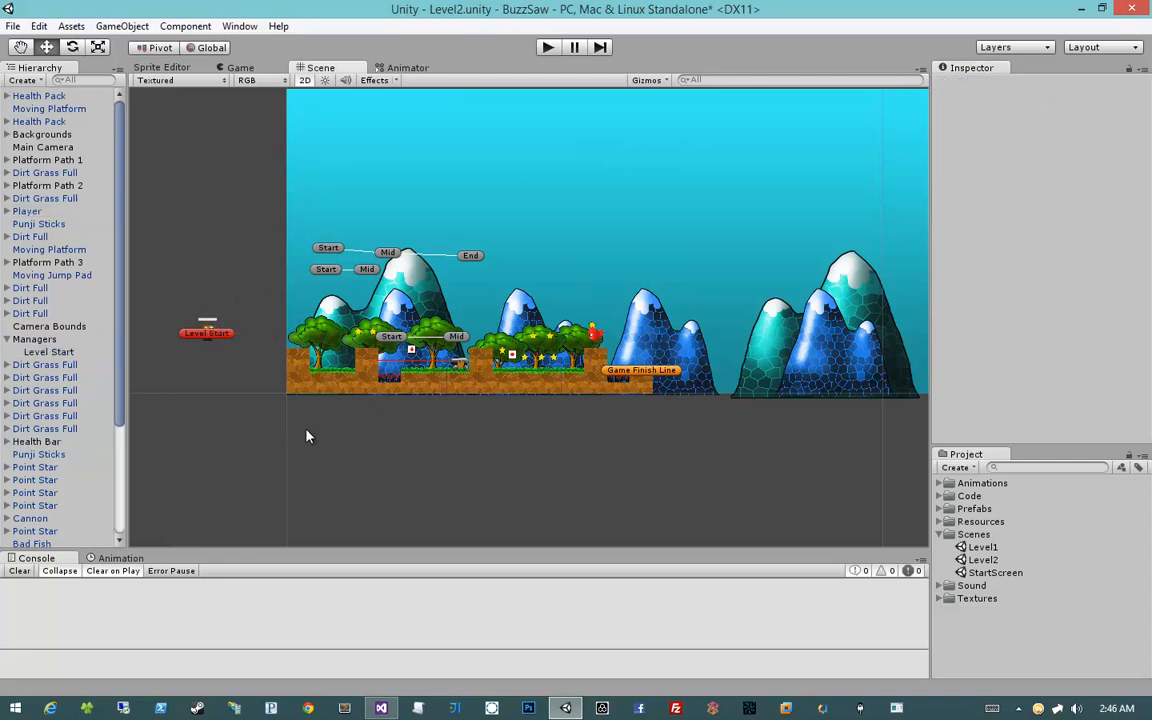
Step: Delete the level's platforms, tiles, stars and hazards, keeping the backgrounds, cameras, Player, Managers, Health Bar, Theme, Game Finish Line and two starting-edge Dirt Full tiles
drag(306, 436, 729, 234)
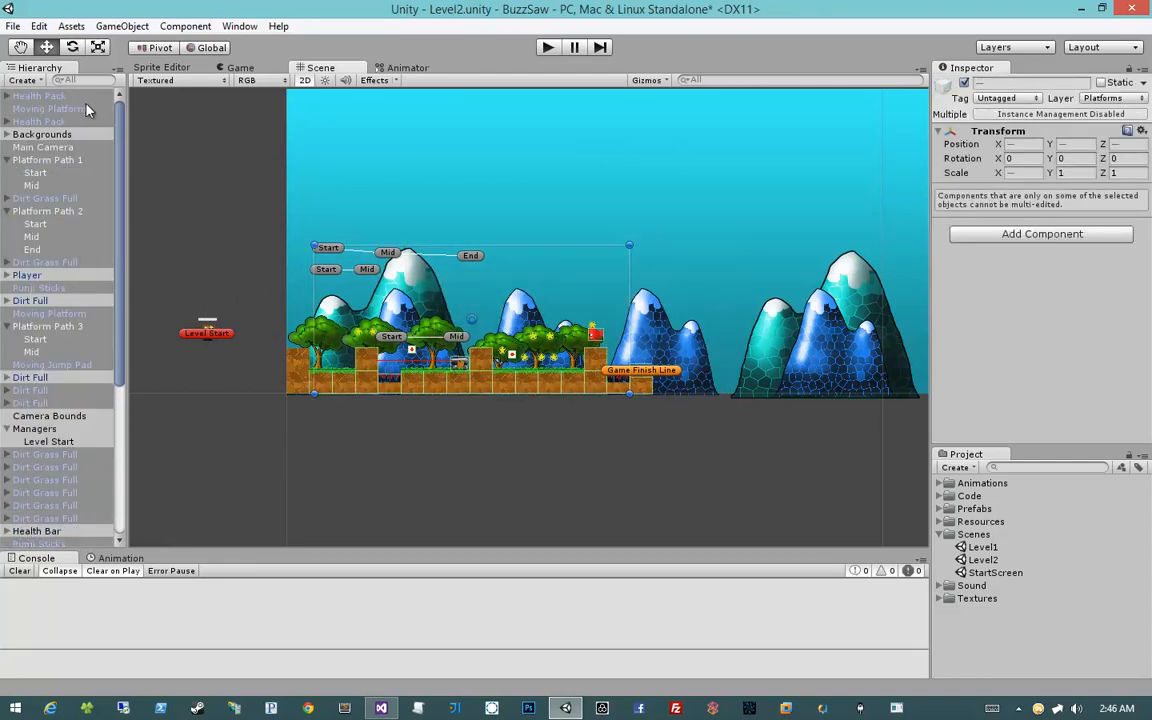
ctrl+click(70, 149)
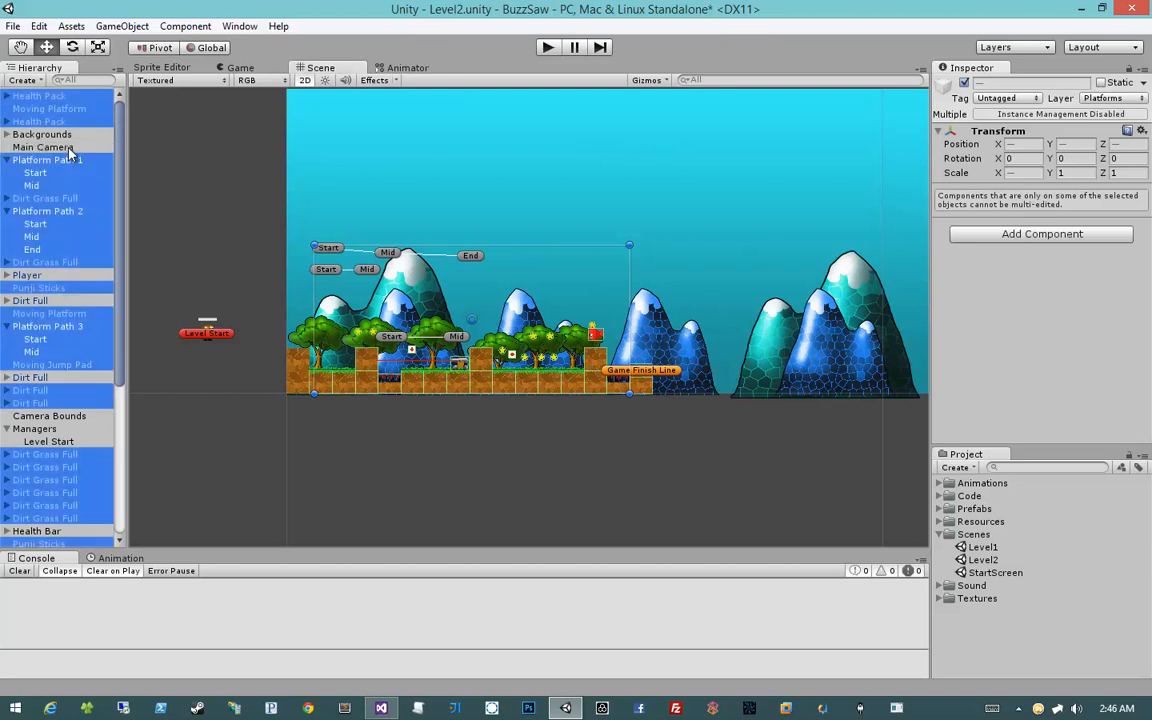
scroll(76, 184, down, 5)
scroll(80, 237, up, 5)
scroll(82, 253, down, 6)
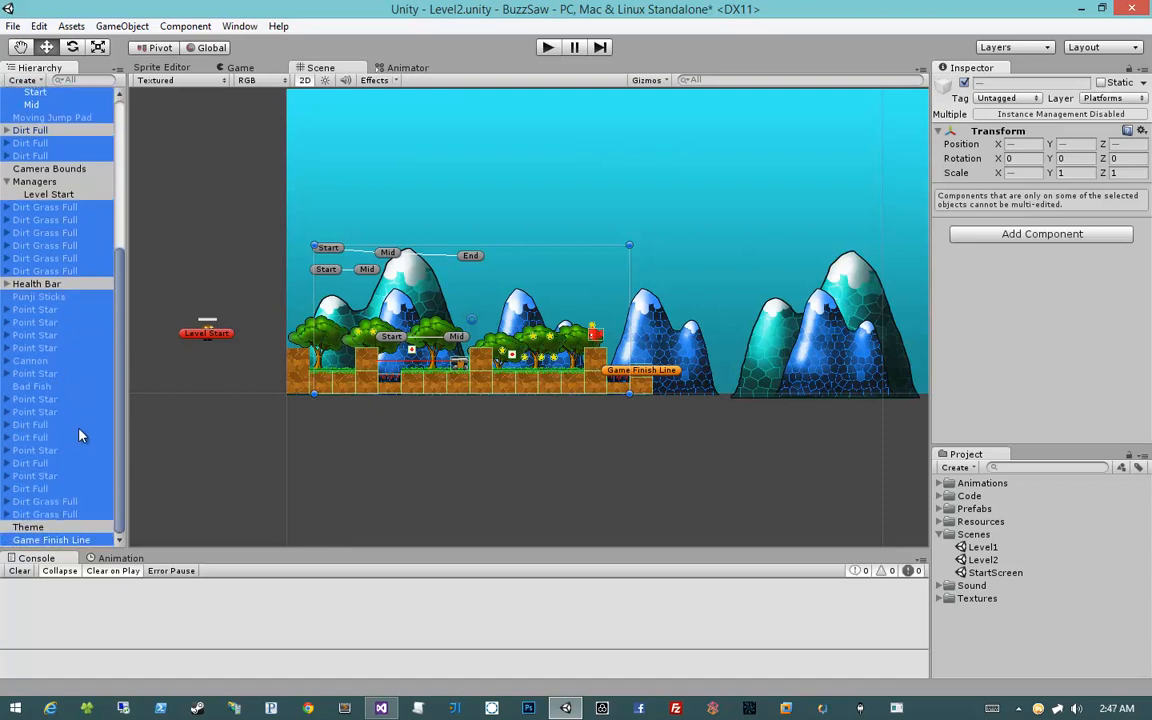
ctrl+click(50, 540)
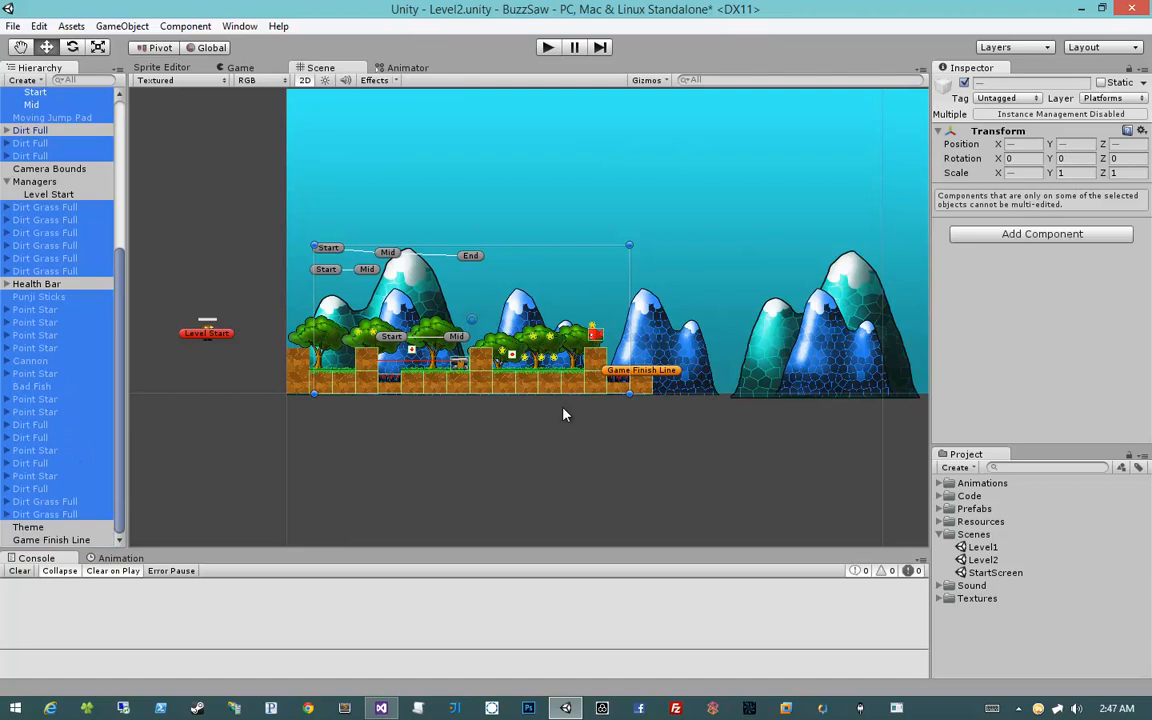
key(Delete)
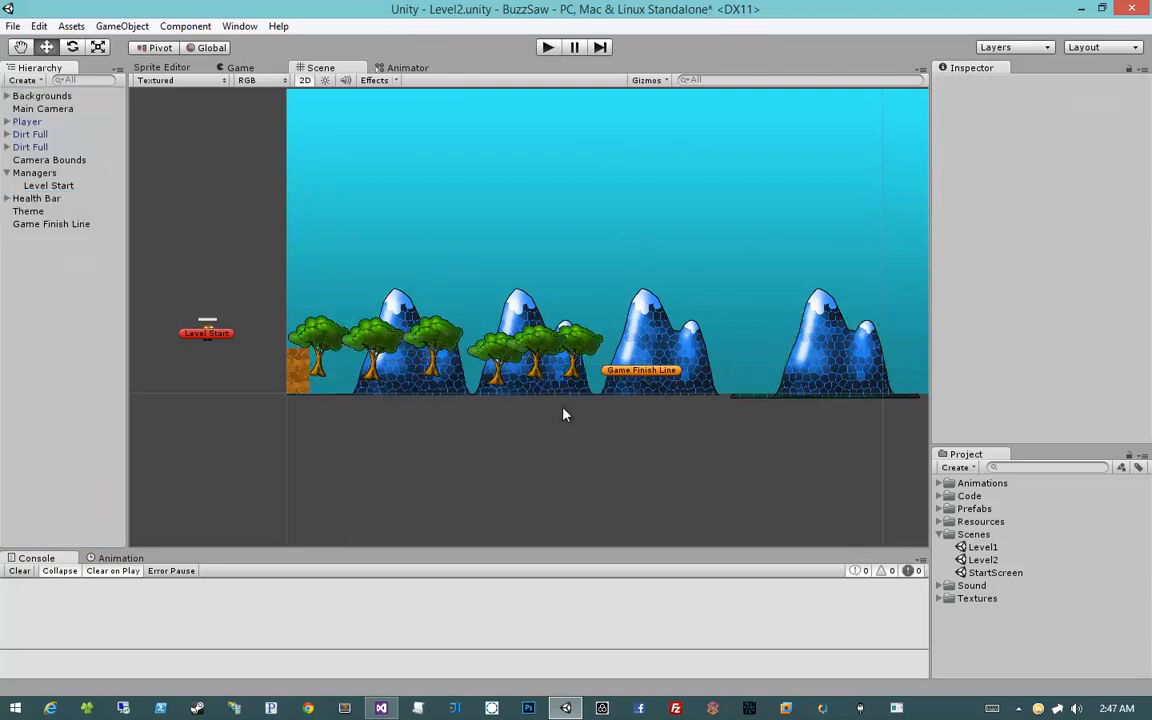
Step: Move Game Finish Line outside the background, just below Level Start
click(650, 372)
drag(650, 372, 257, 409)
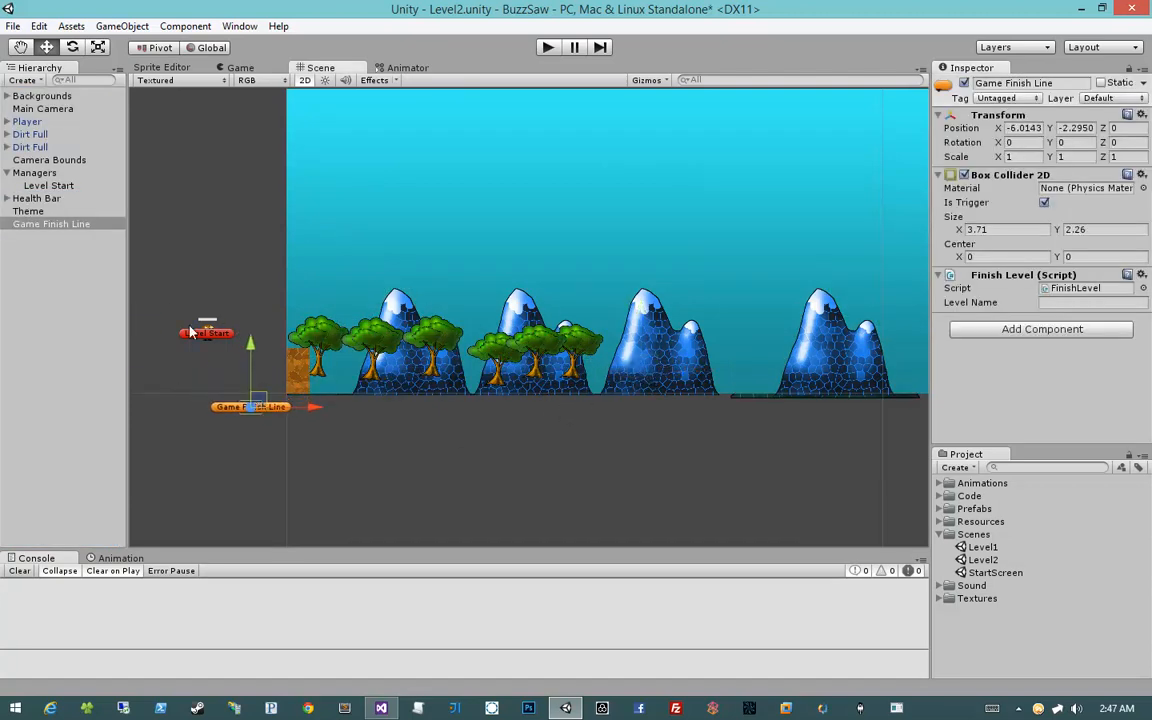
Step: Delete all the trees in the Trees group of Backgrounds except one
click(7, 95)
click(18, 147)
drag(46, 160, 64, 215)
key(Delete)
Step: Move the remaining tree up into the sky near the background's starting edge
click(48, 160)
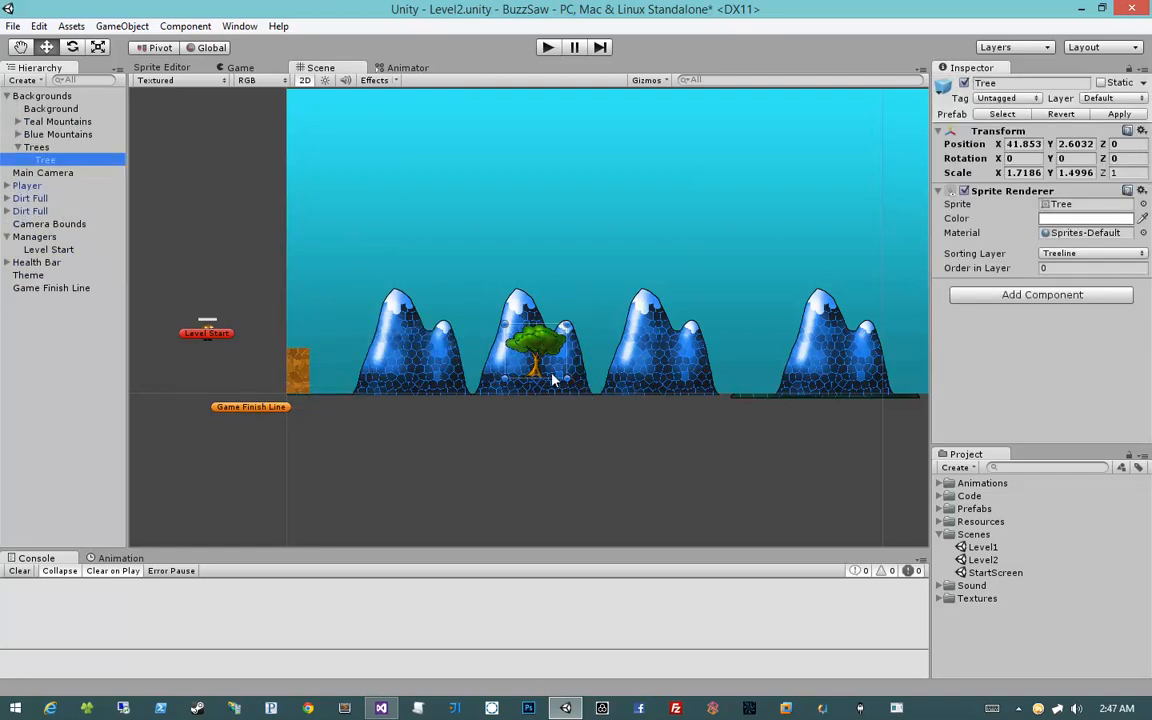
drag(495, 335, 430, 306)
drag(360, 239, 335, 205)
click(192, 214)
Step: Set Order in Layer to 1 on all three Mountains Teal sprites so they draw in front of the background
middle_drag(744, 342, 613, 365)
scroll(462, 328, down, 3)
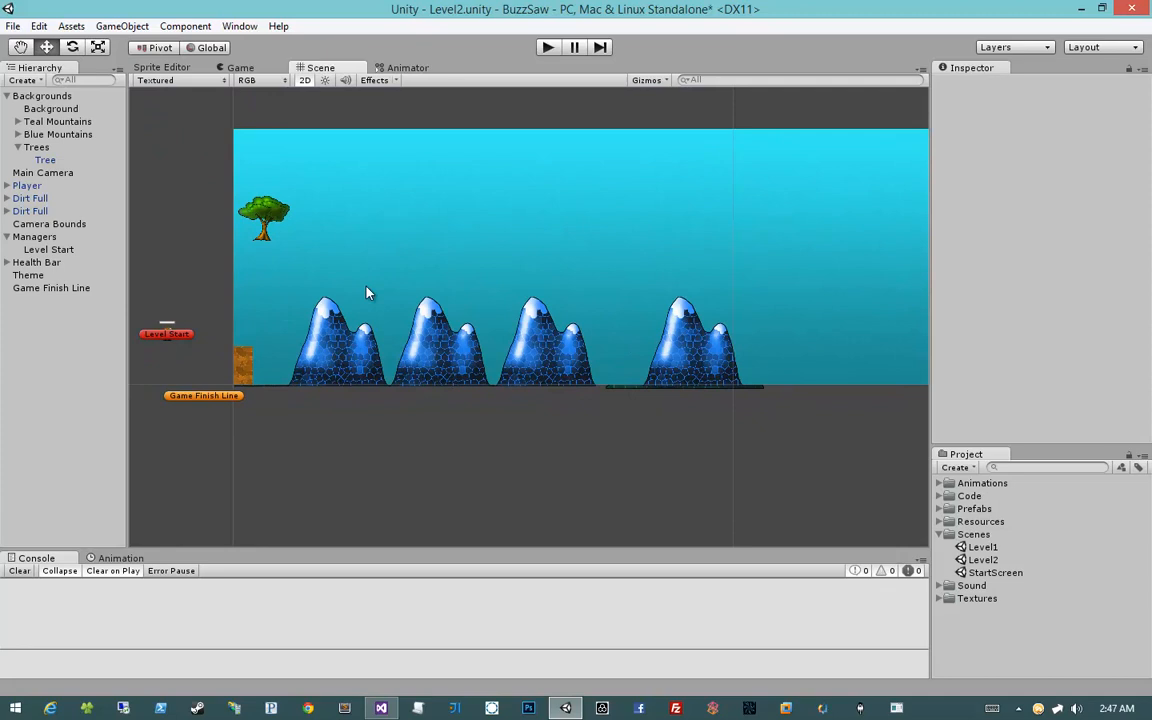
click(17, 134)
click(17, 121)
click(45, 147)
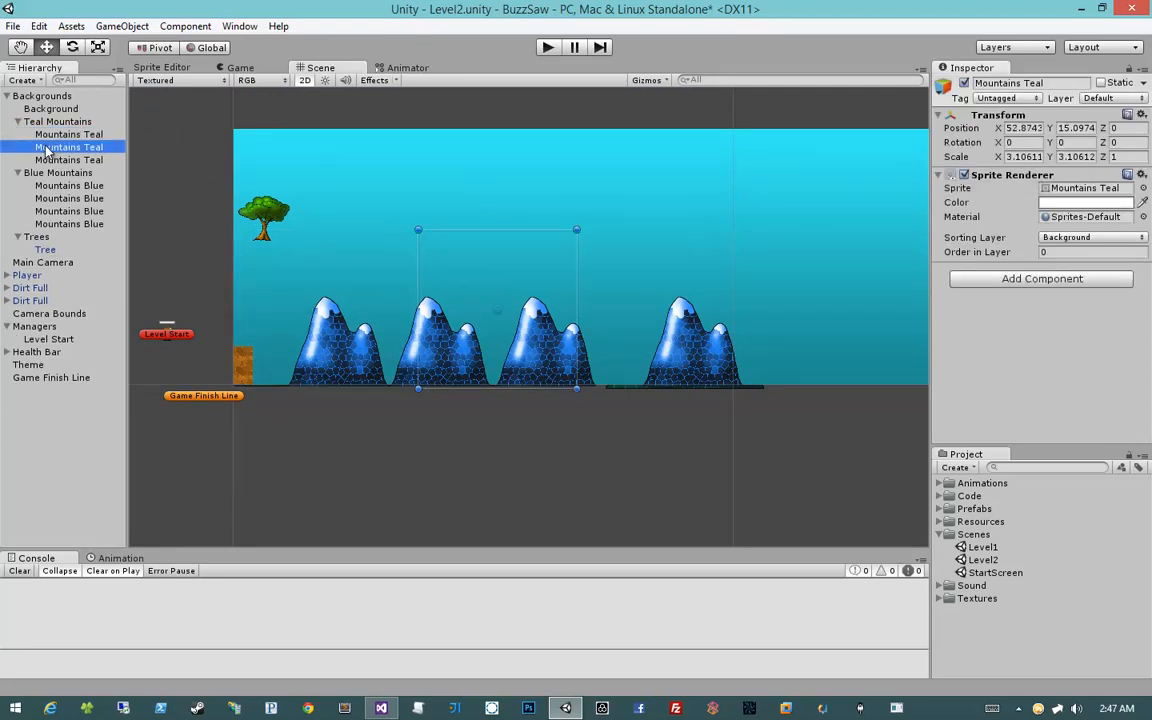
drag(983, 250, 985, 256)
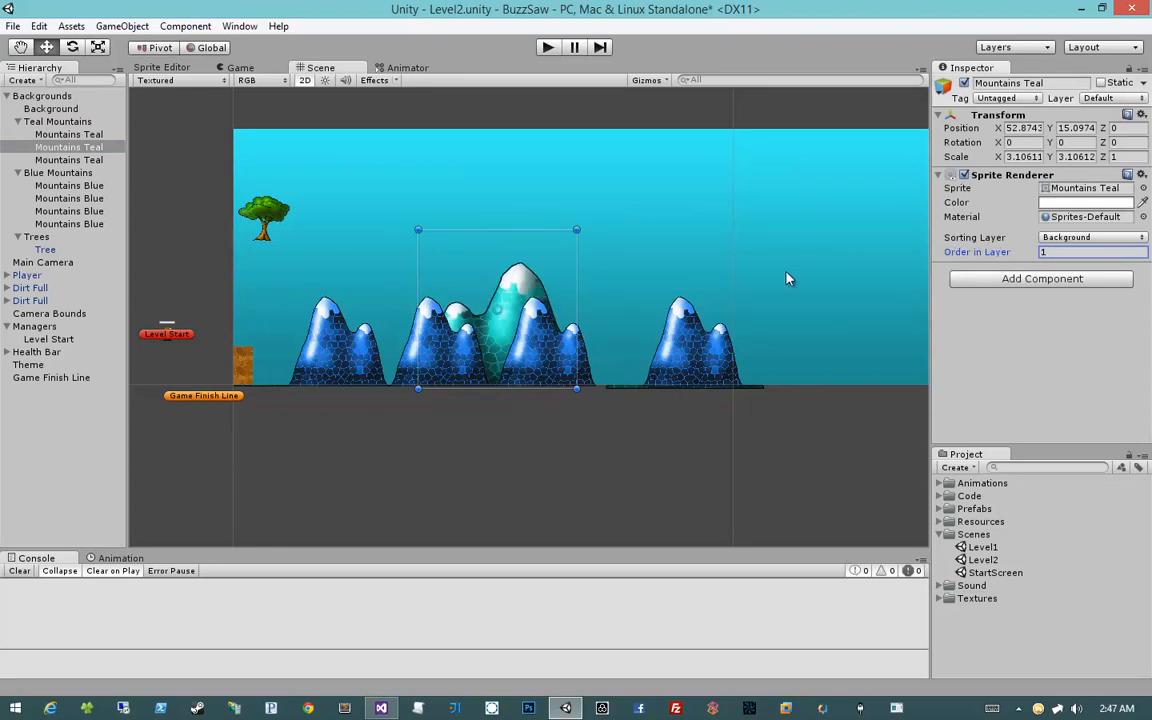
click(101, 161)
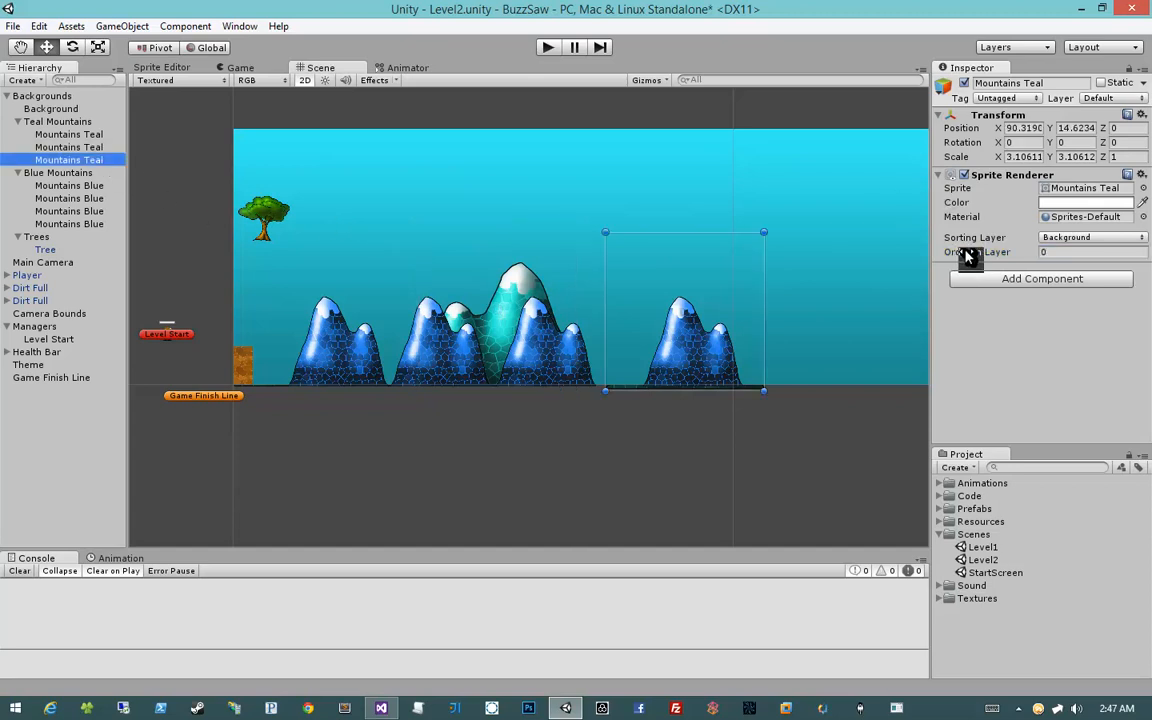
drag(972, 255, 970, 255)
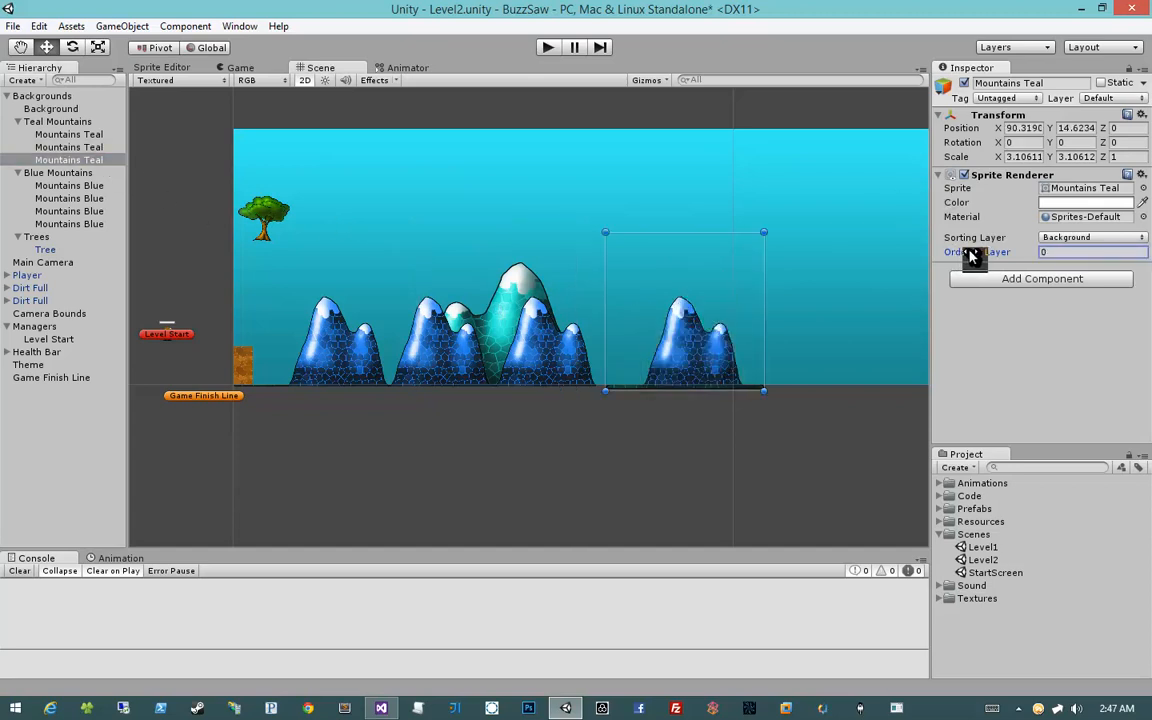
click(69, 133)
drag(1010, 254, 1012, 256)
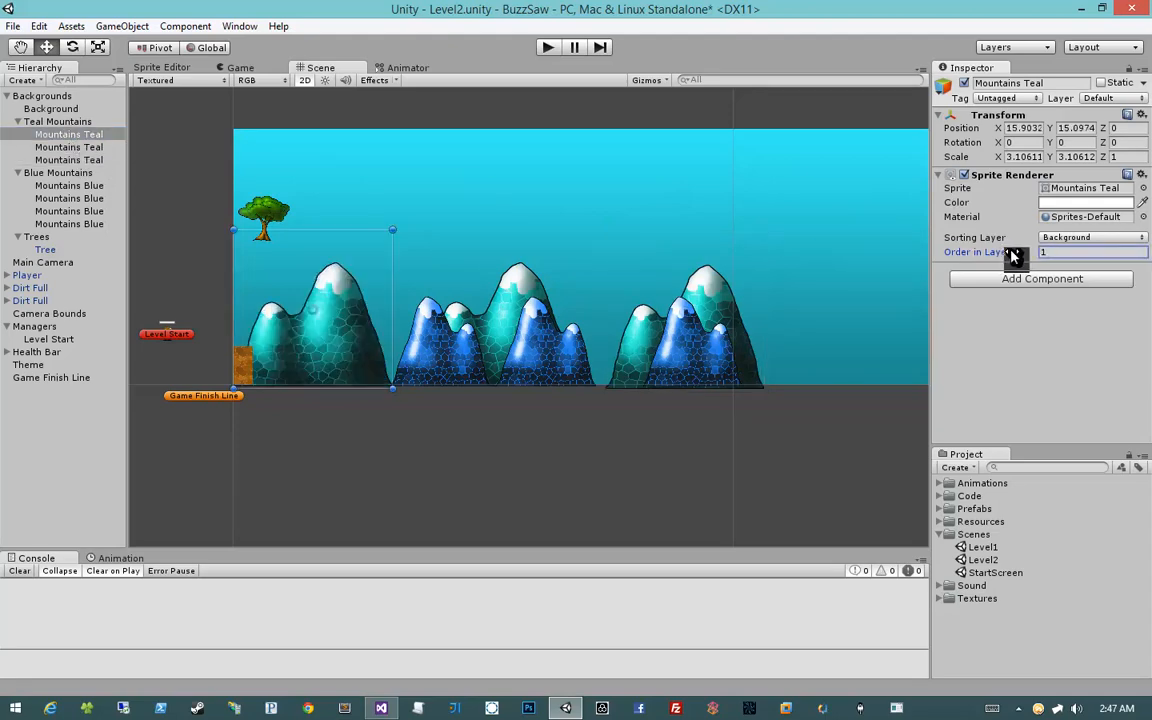
Step: Deselect the mountain sprite and save the Level2 scene
click(522, 427)
middle_drag(522, 427, 557, 424)
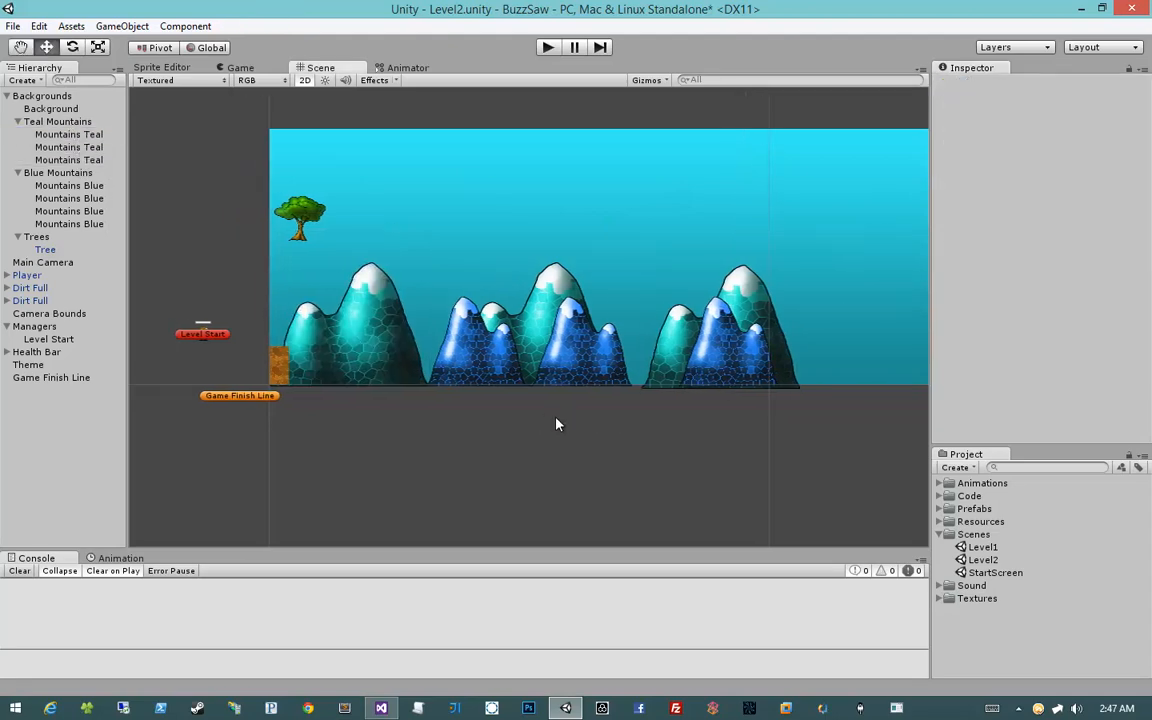
key(ctrl+s)
Step: Duplicate the two stacked Dirt Full tiles at the level's starting edge and stack the copies directly on top
scroll(689, 442, up, 10)
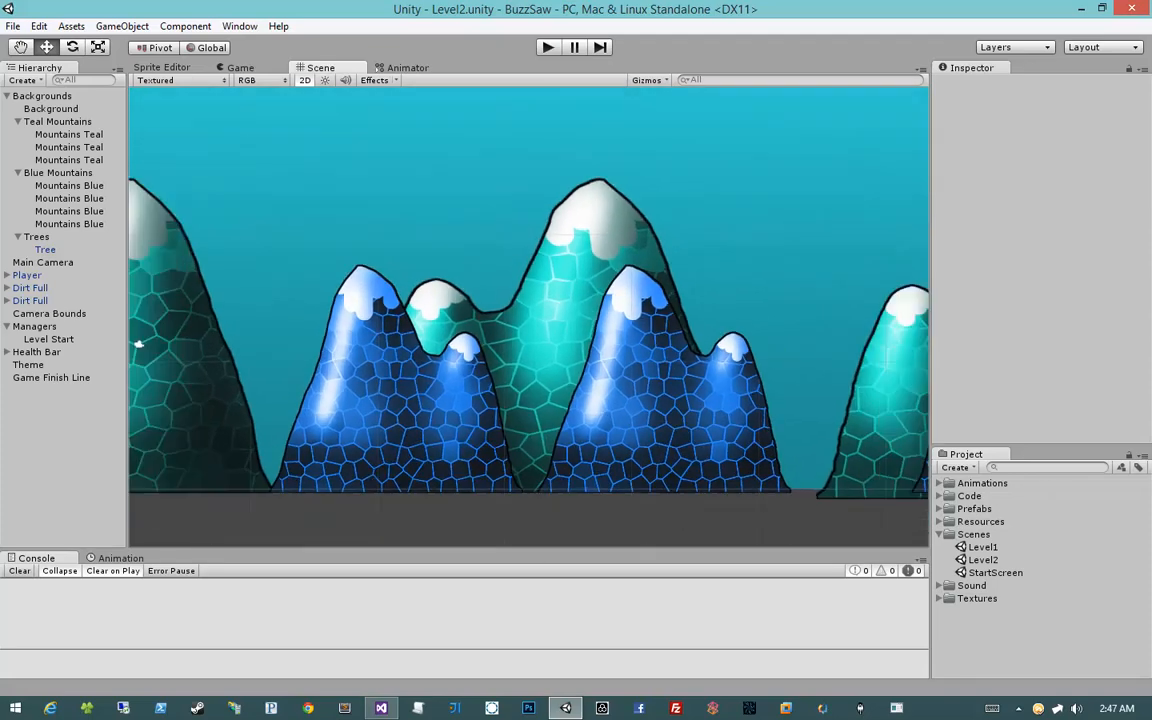
scroll(201, 340, down, 2)
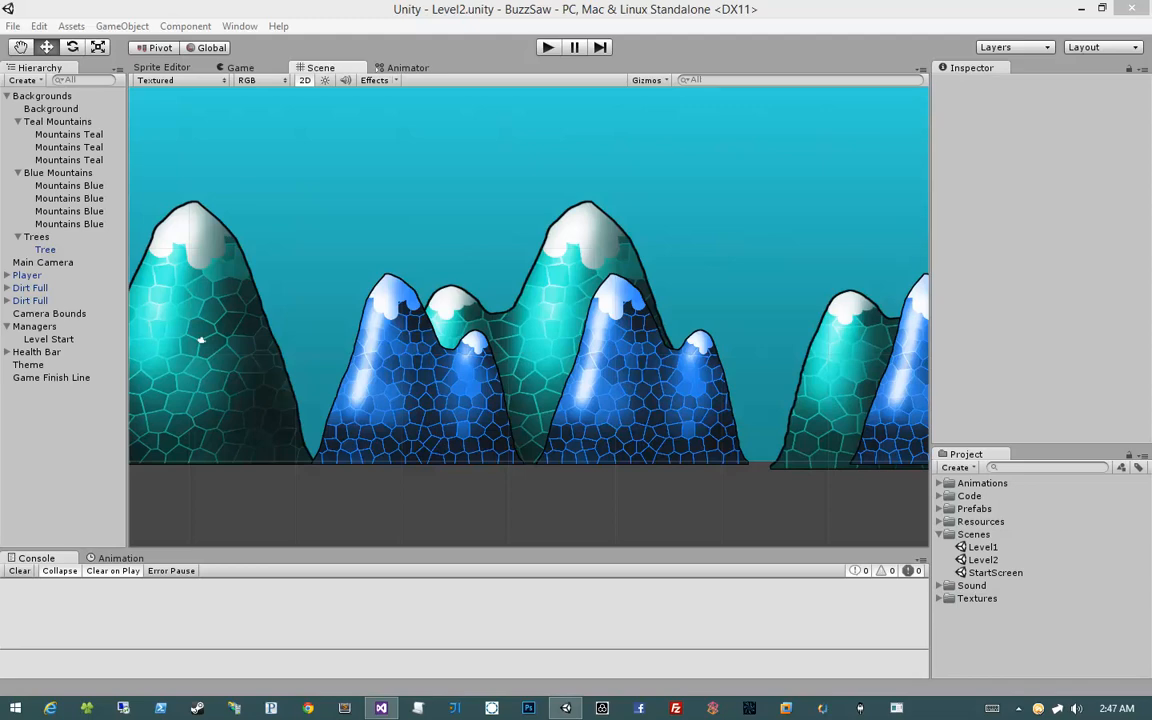
middle_drag(529, 331, 799, 324)
middle_drag(528, 343, 644, 342)
scroll(644, 342, up, 3)
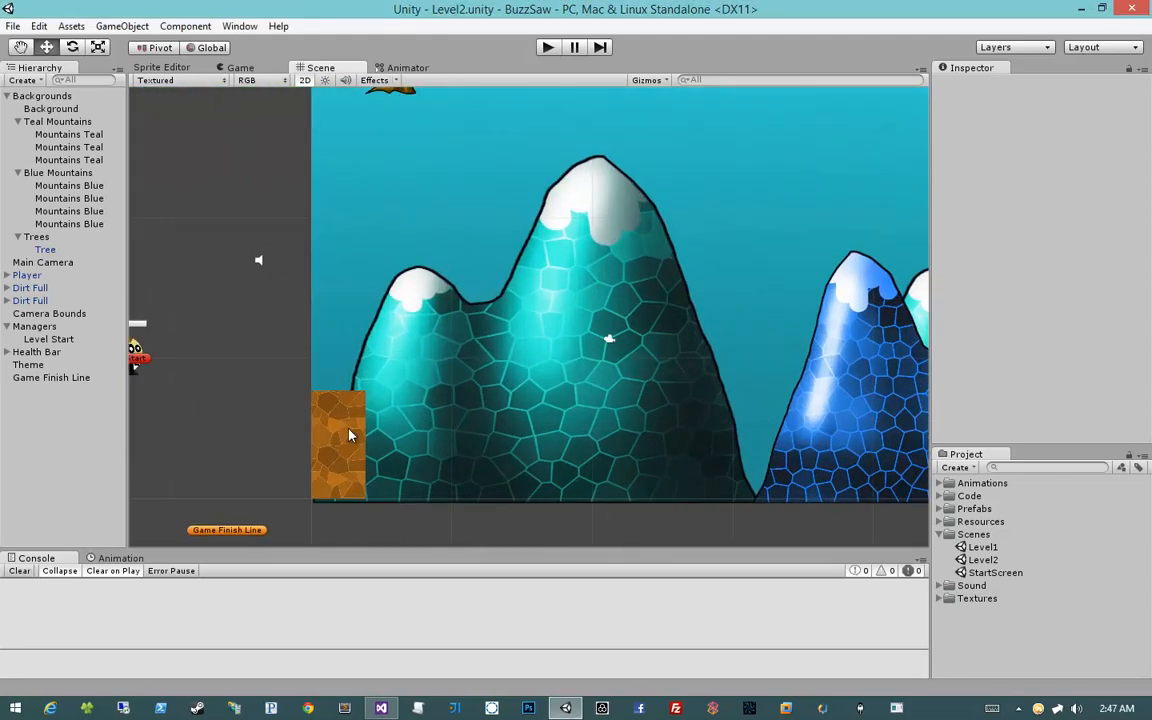
drag(341, 435, 350, 478)
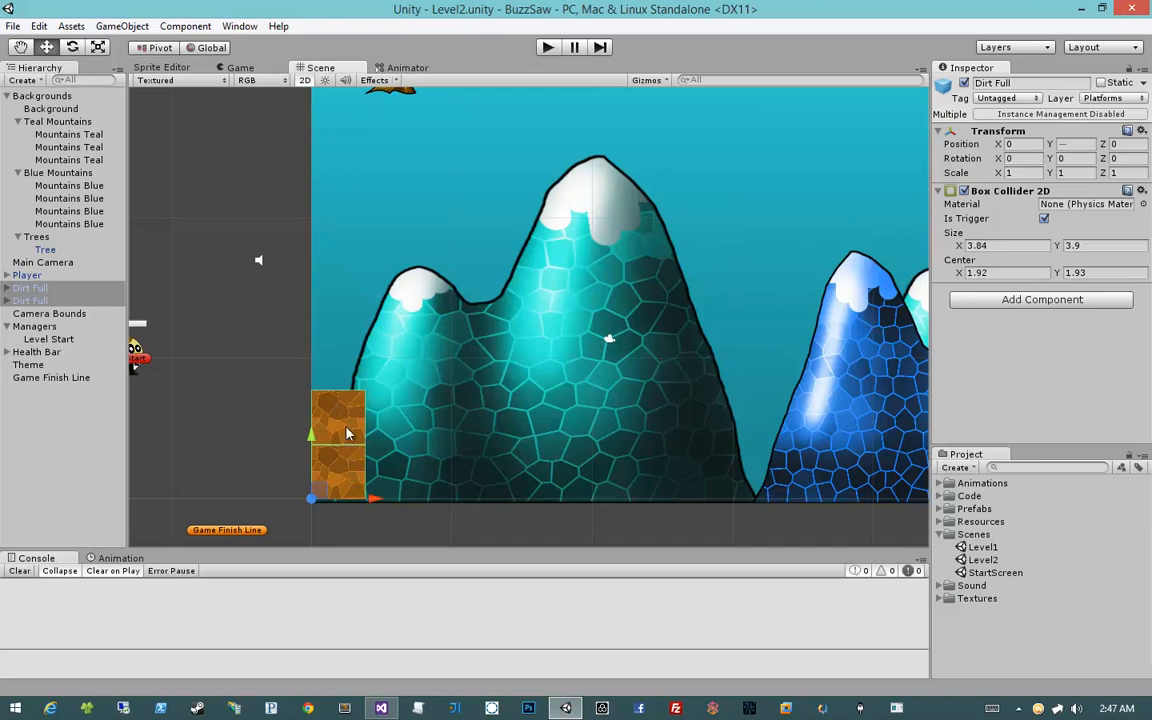
key(ctrl+d)
drag(347, 433, 347, 325)
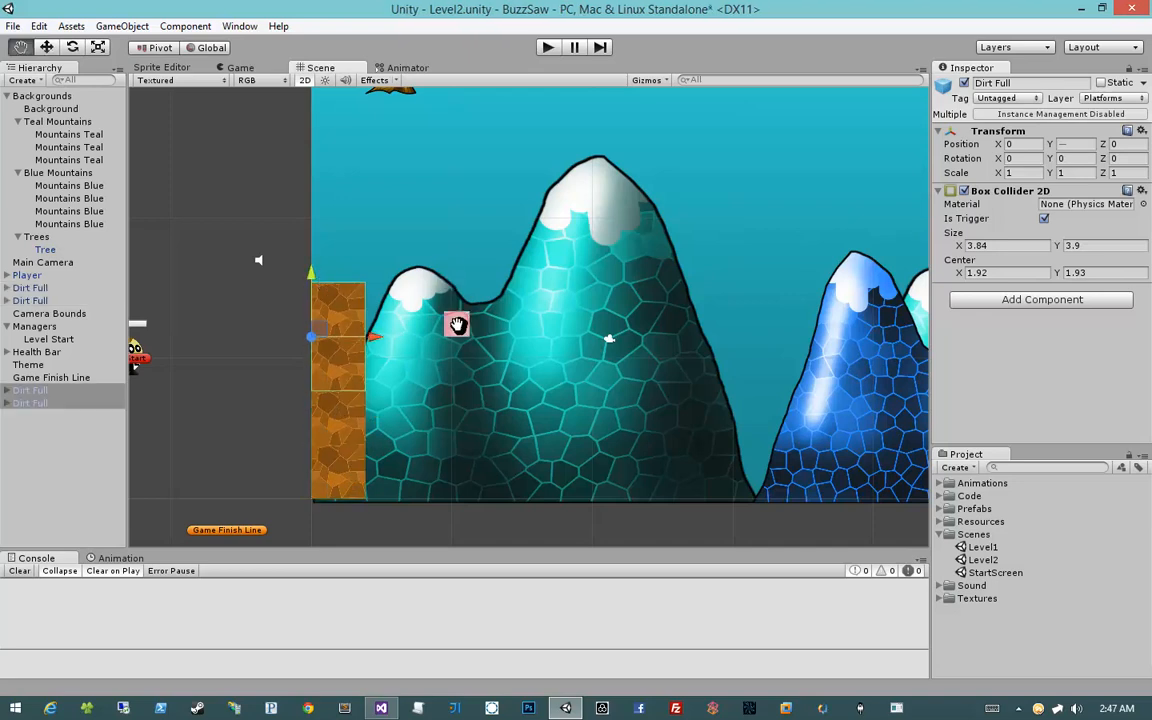
Step: Duplicate the topmost Dirt Full tile and place the copy on the column at Y 15.36
middle_drag(457, 325, 471, 323)
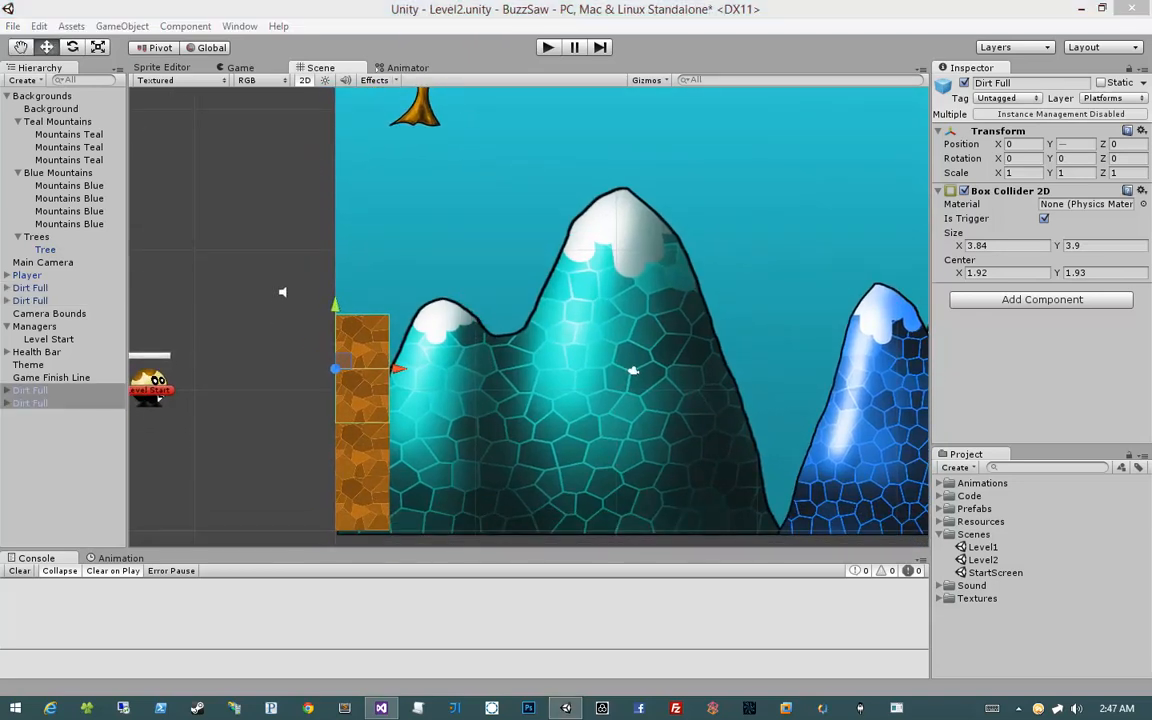
click(262, 377)
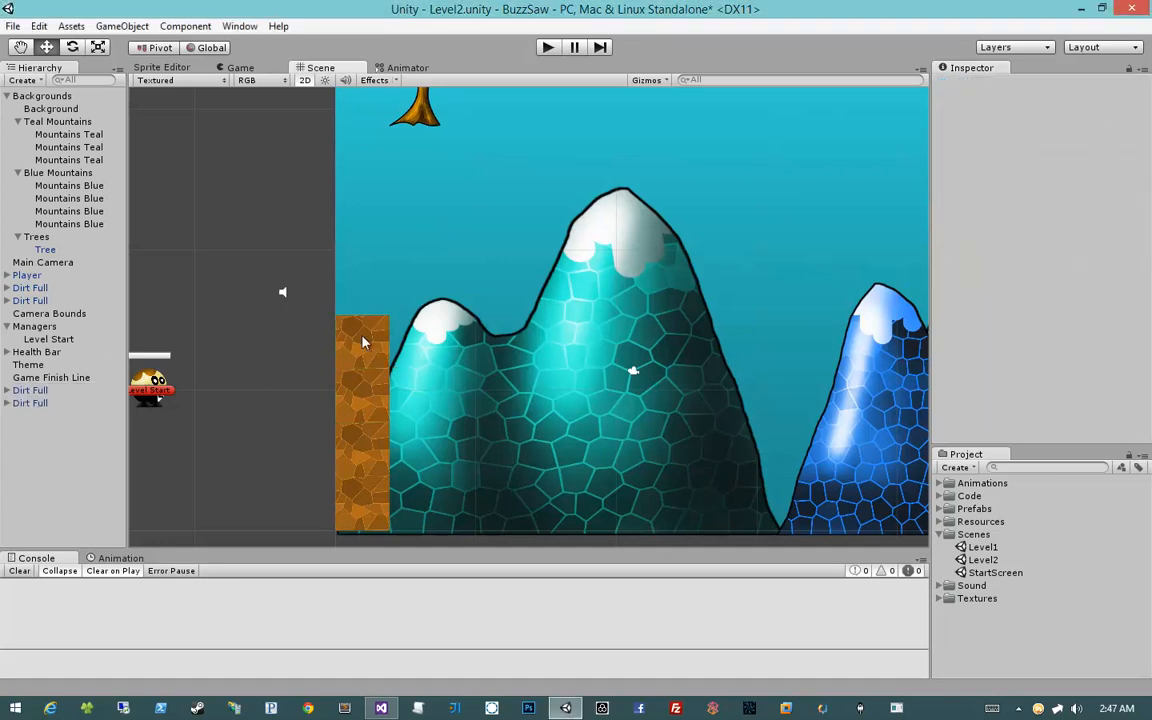
click(362, 338)
key(ctrl+d)
ctrl+drag(335, 307, 335, 253)
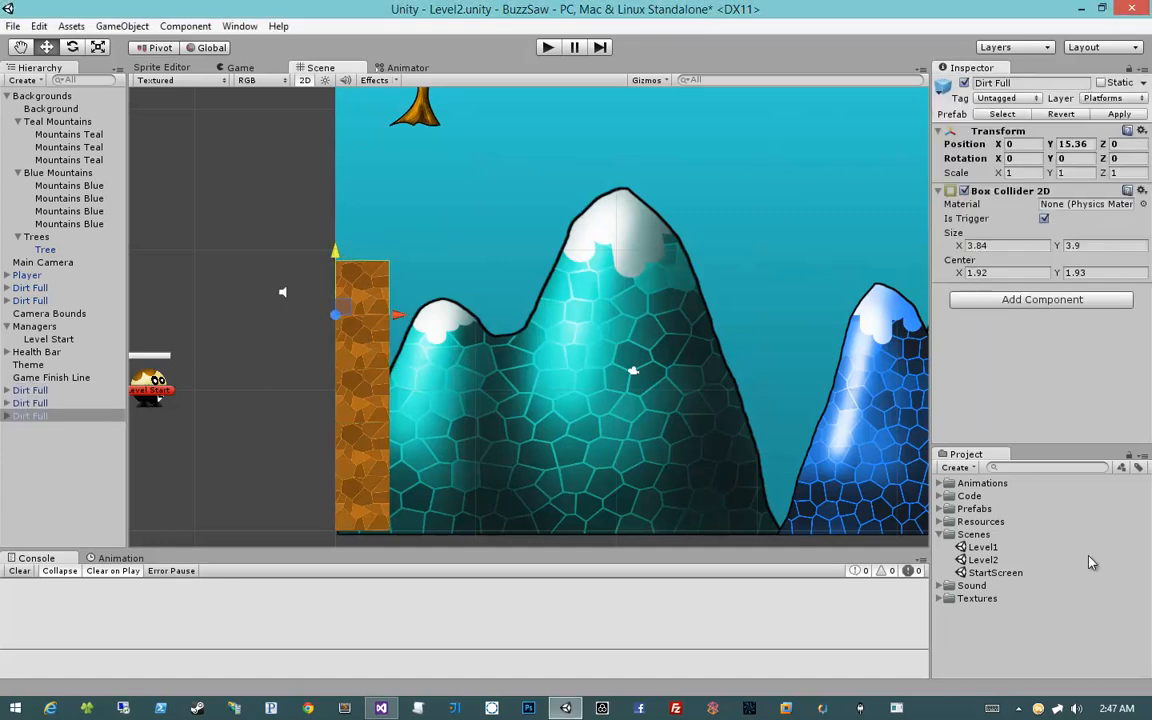
Step: Add a Dirt Grass Full tile from the Tiles prefabs, reset its position to X 0, Y 0, and raise it onto the dirt column at Y 19.2
click(941, 509)
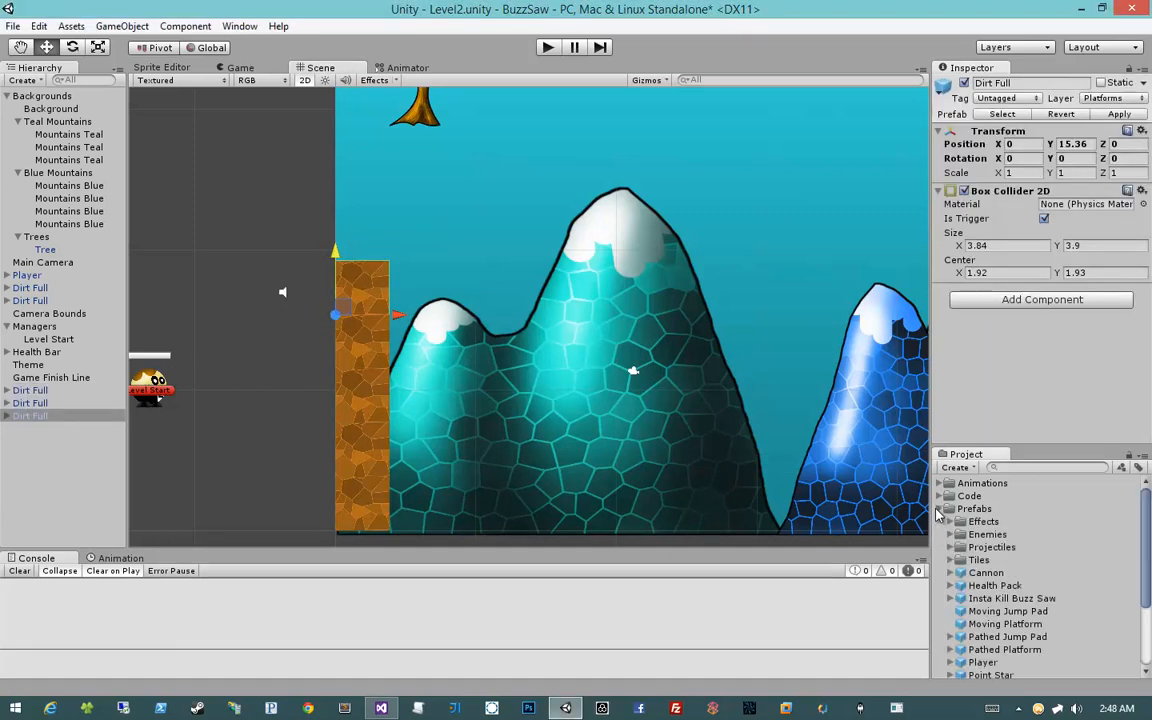
click(950, 560)
drag(1012, 586, 608, 368)
click(1032, 146)
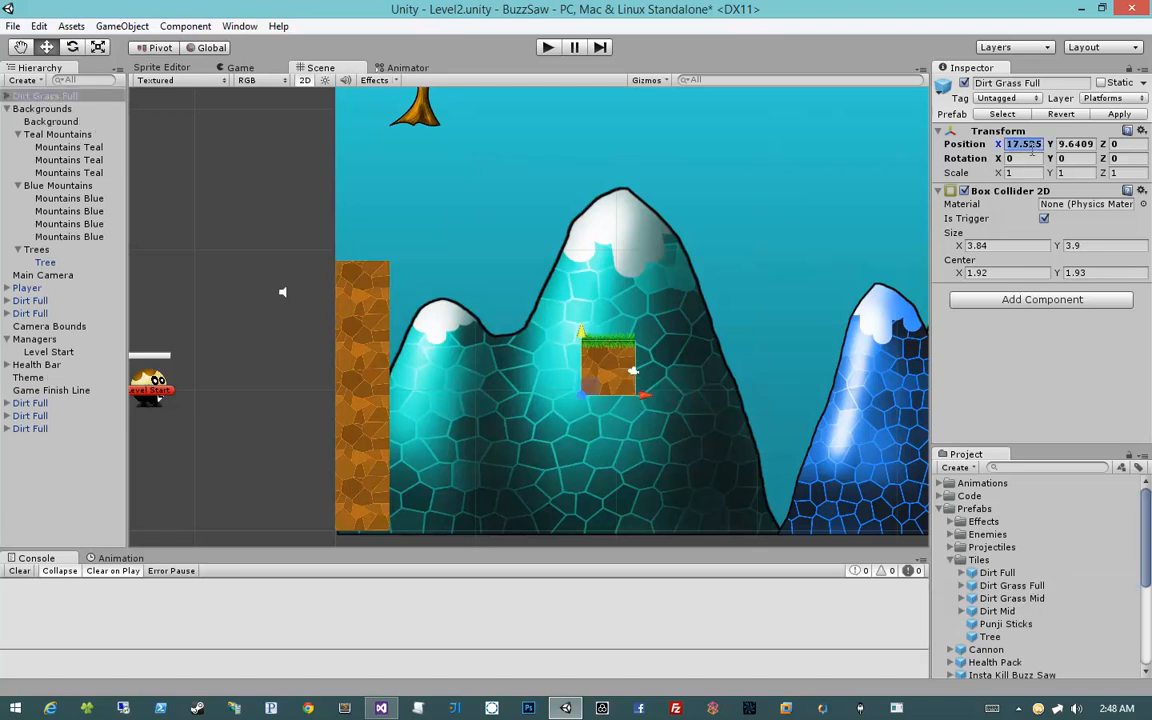
text(0)
key(Tab)
text(0)
key(Tab)
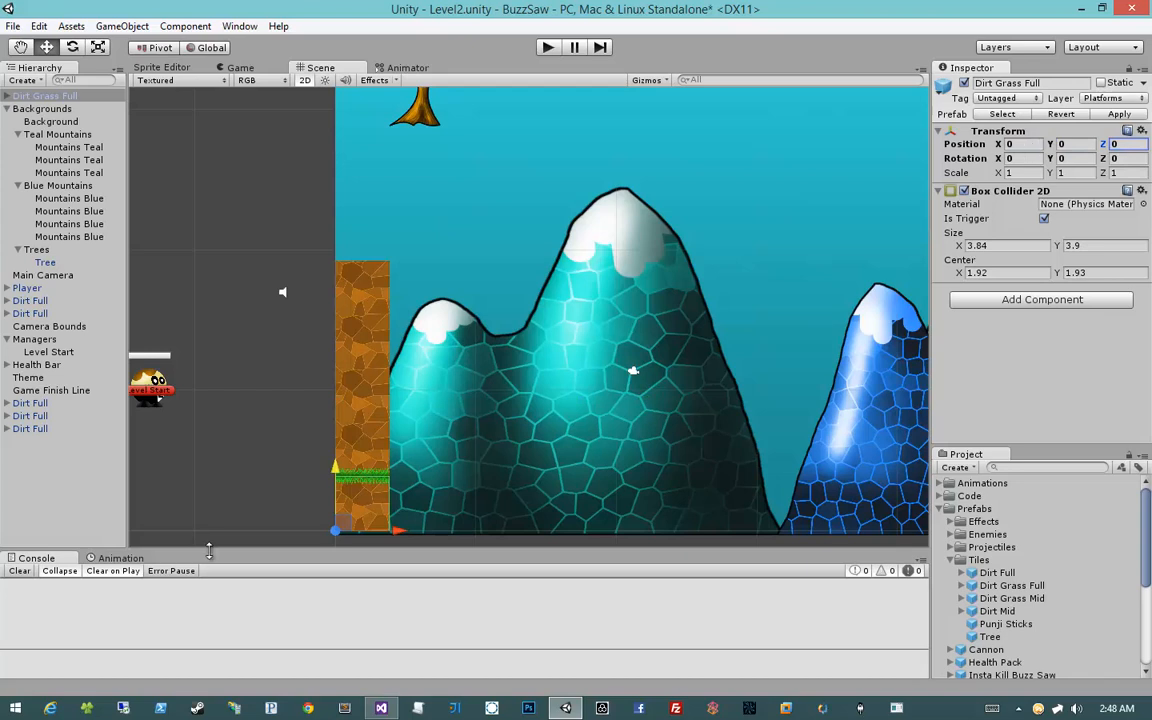
drag(334, 468, 326, 201)
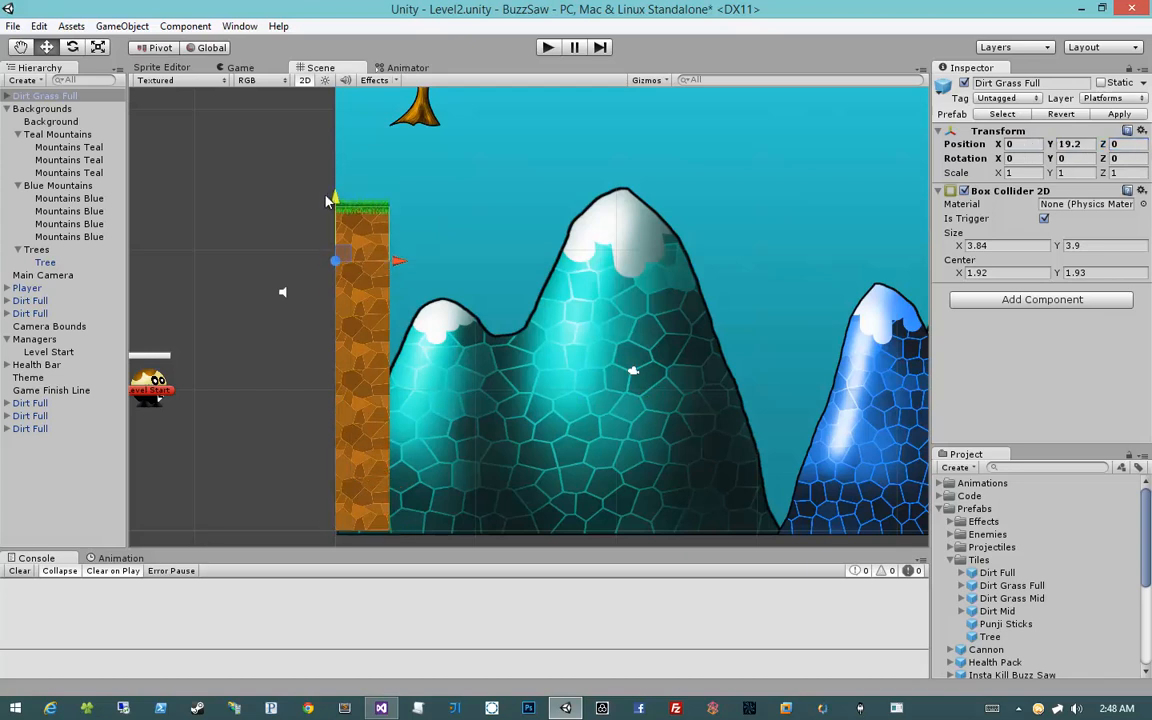
Step: Duplicate the topmost Dirt Grass Full tile and place the copy beside it at X 3.84, Y 19.2 as an overhang
key(ctrl+d)
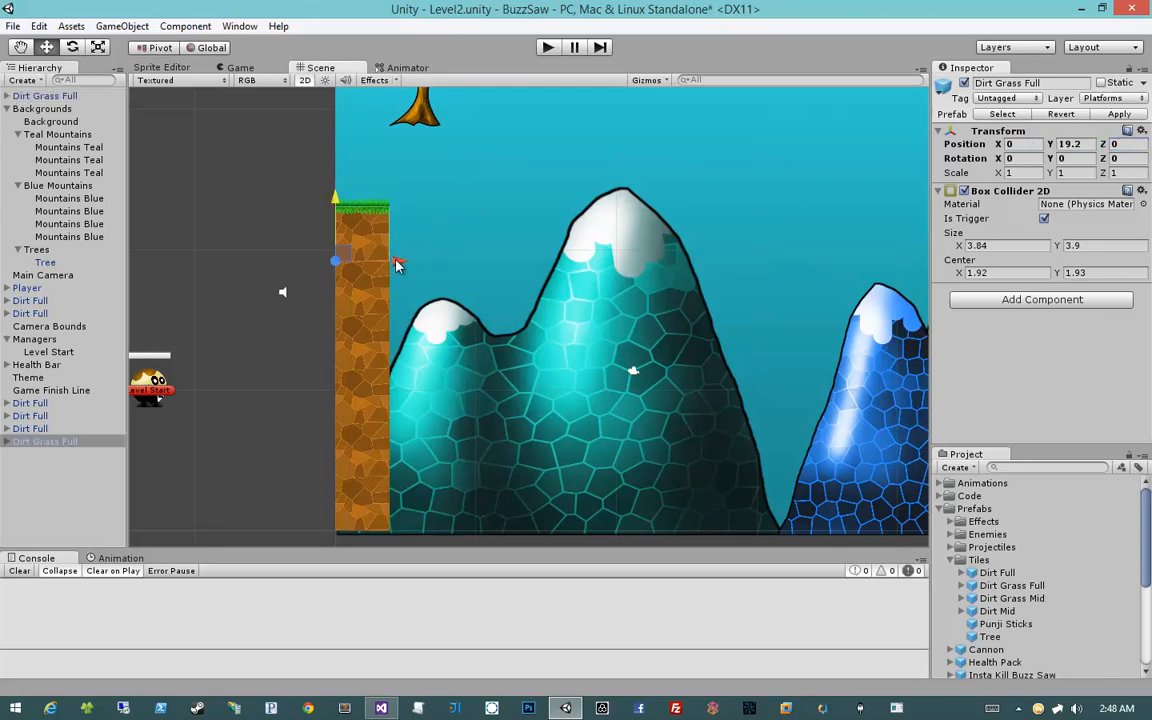
drag(397, 264, 451, 262)
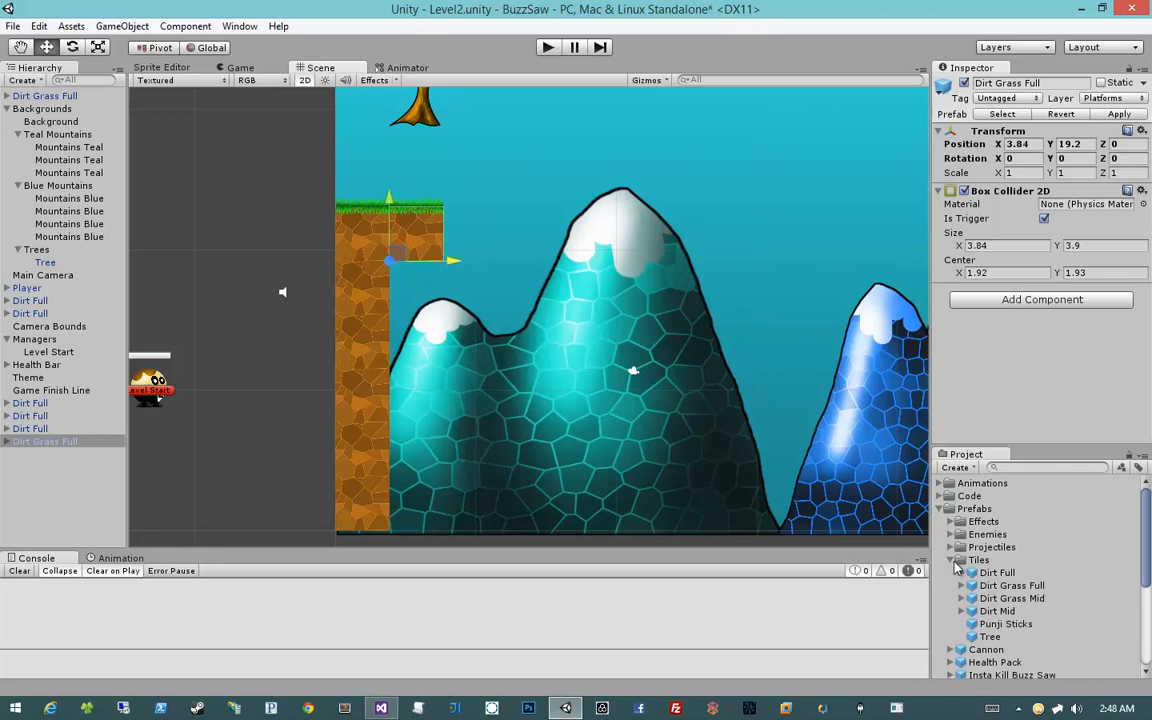
Step: Add the Tube sprite from Texture Atlas Main in the Textures folder to the scene
click(943, 508)
click(943, 534)
click(943, 534)
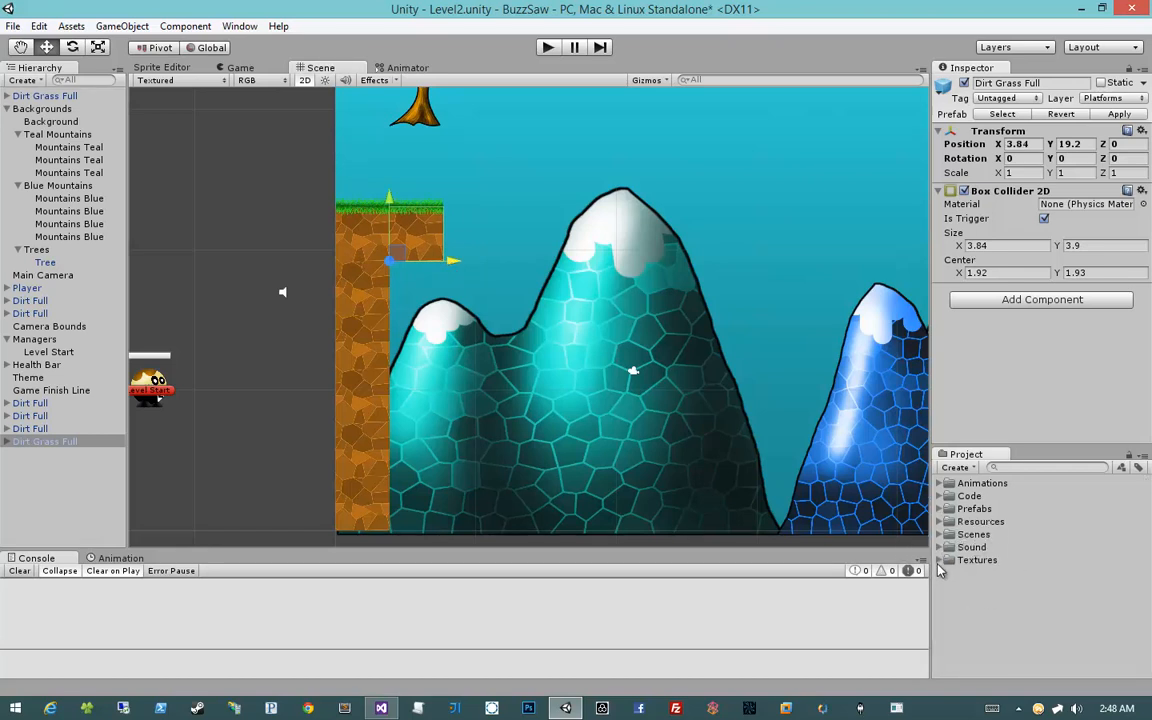
click(943, 560)
click(952, 637)
scroll(948, 635, down, 10)
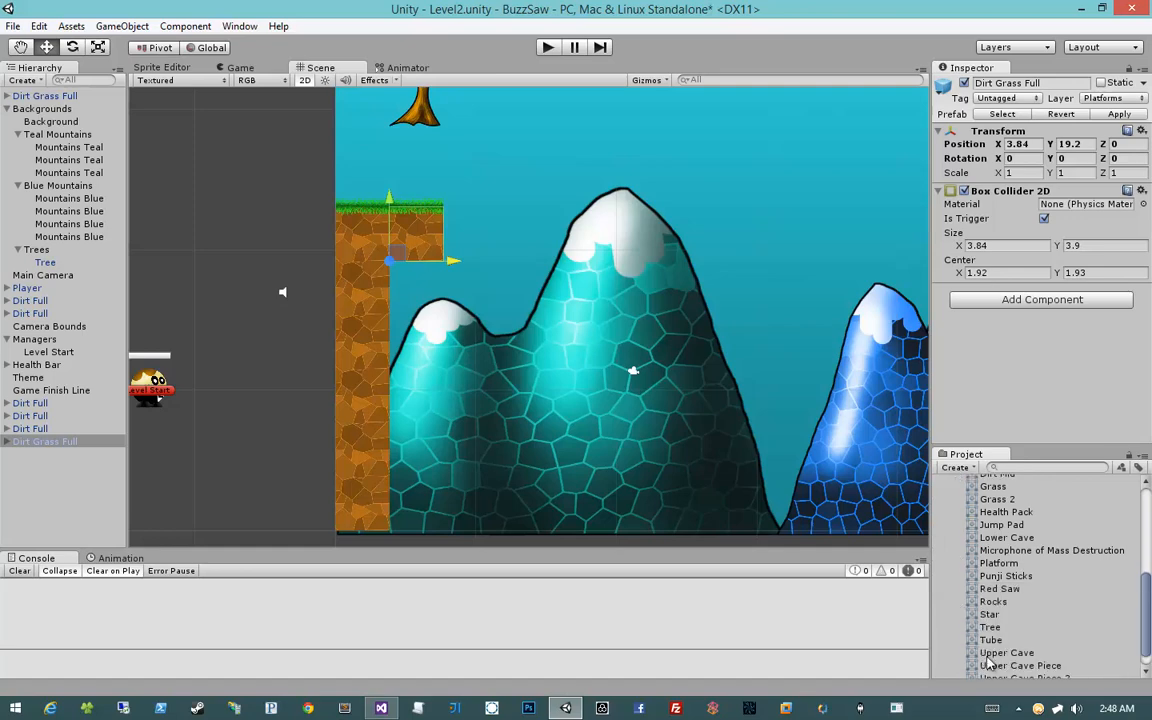
drag(990, 640, 110, 296)
Step: Rotate the Tube upright with its rim facing down and hang it beneath the overhanging grass tile
scroll(393, 302, up, 3)
key(e)
key(r)
key(w)
key(e)
ctrl+drag(1085, 304, 924, 300)
key(w)
drag(364, 357, 356, 271)
click(256, 287)
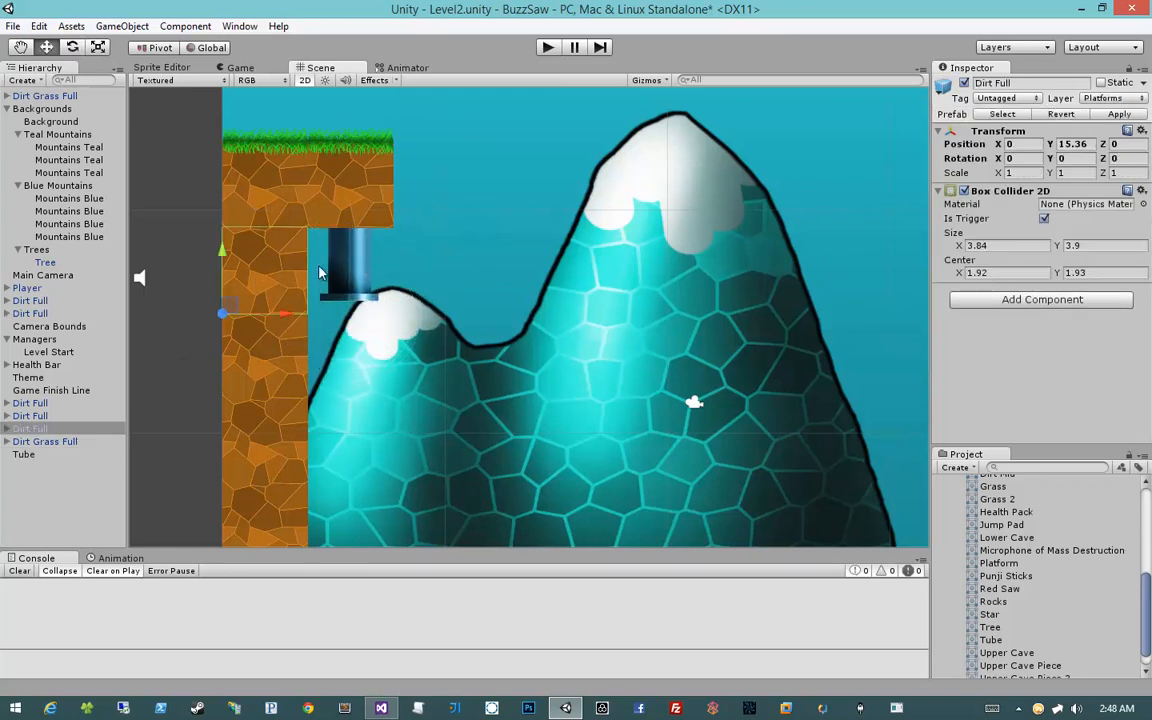
Step: Move the Level Start marker to the lower opening of the Tube and deselect it
scroll(600, 330, down, 5)
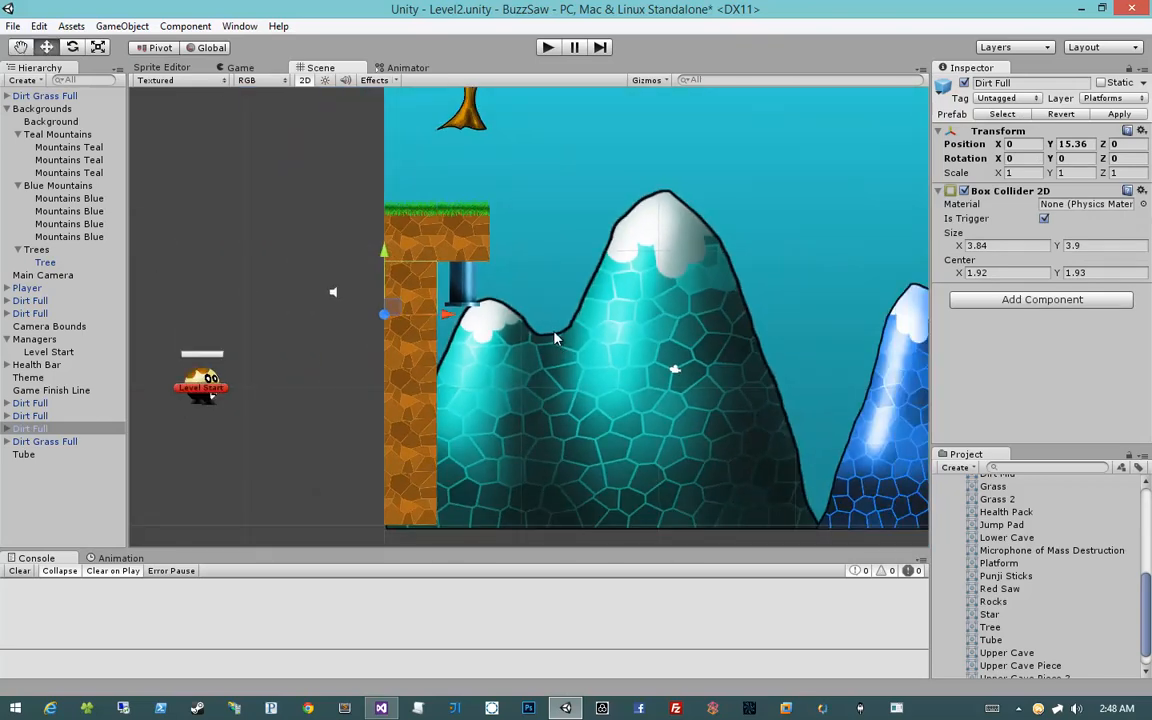
click(208, 393)
drag(208, 391, 468, 313)
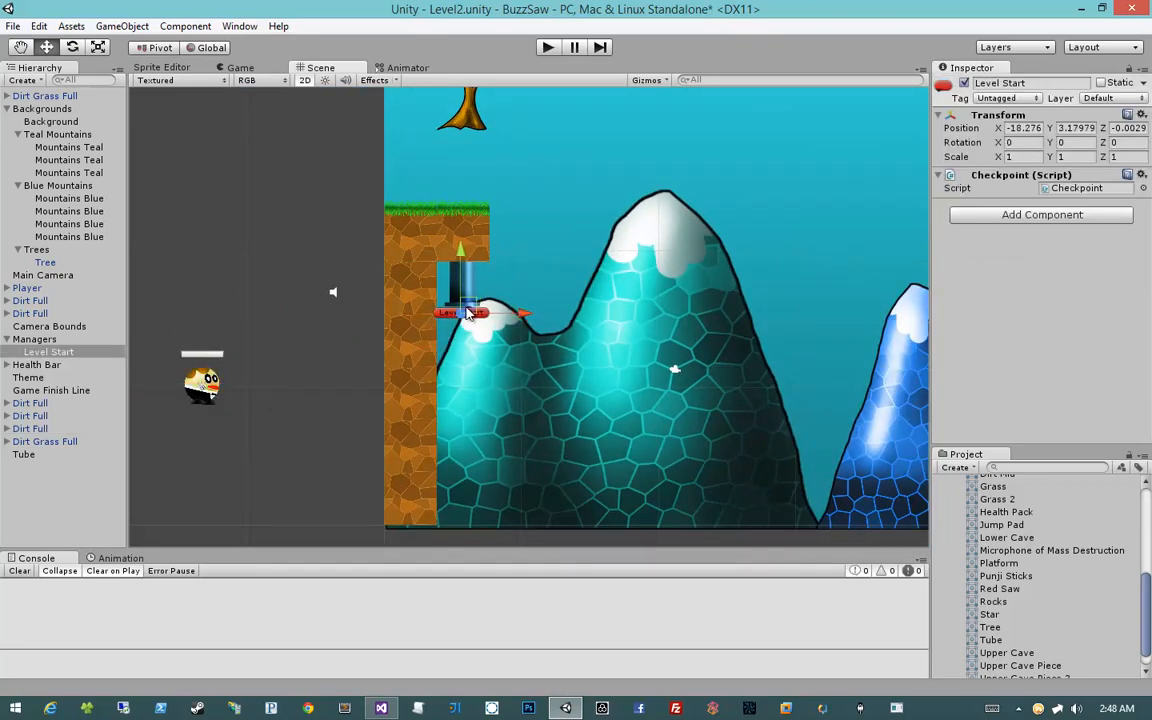
click(339, 347)
Step: Duplicate the overhanging Dirt Grass Full tile down to X 3.84, Y 0 and extend the ground with two more copies beside it
middle_drag(647, 380, 624, 262)
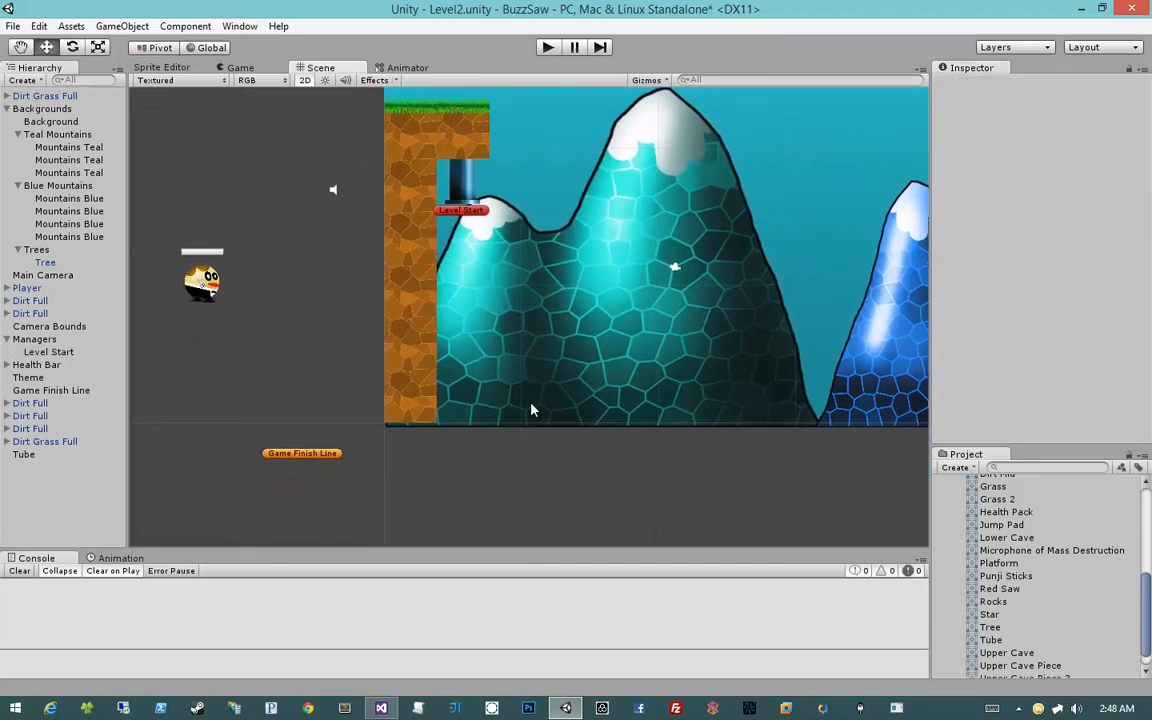
click(474, 141)
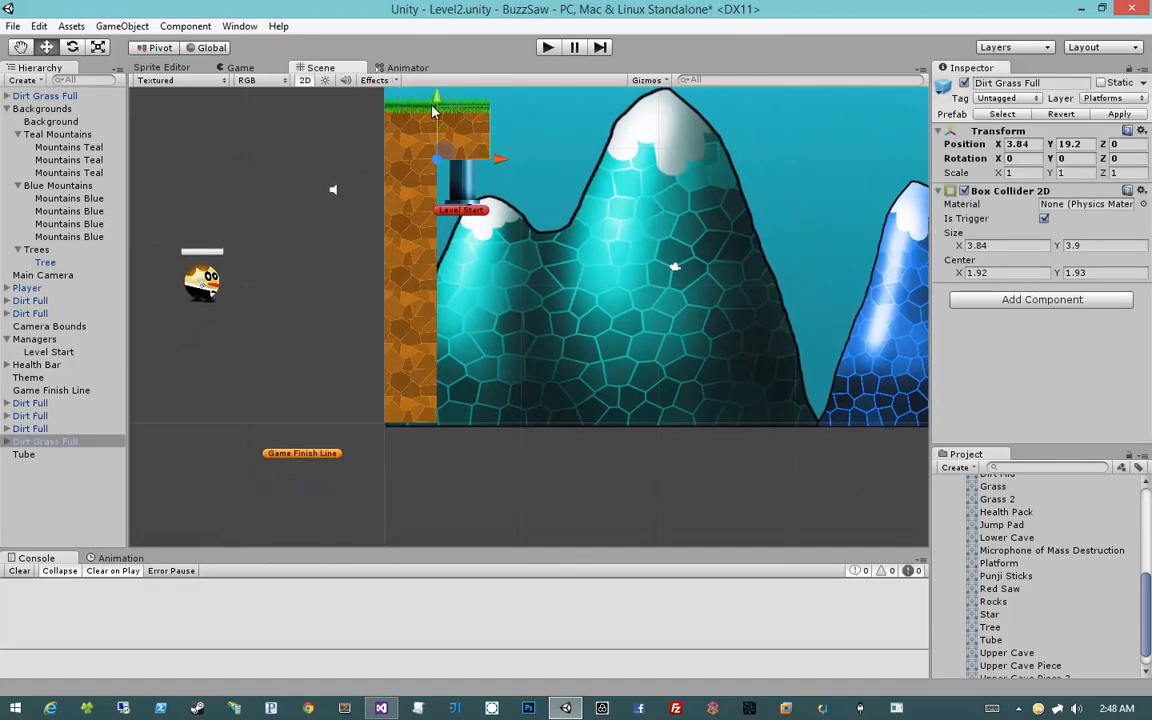
key(ctrl+d)
drag(452, 108, 452, 368)
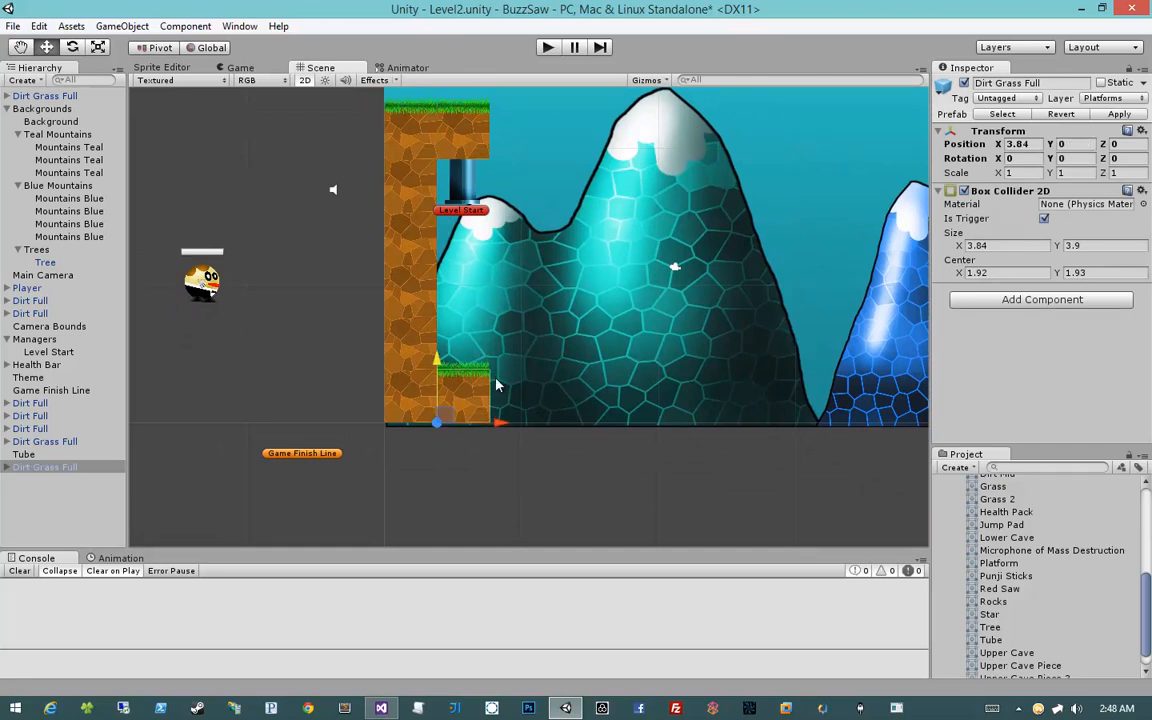
key(ctrl+d)
drag(512, 429, 617, 428)
key(ctrl+d)
Step: Duplicate the Dirt Full tile at X 0, Y 0 twice and line the copies up after the three ground grass tiles
click(418, 403)
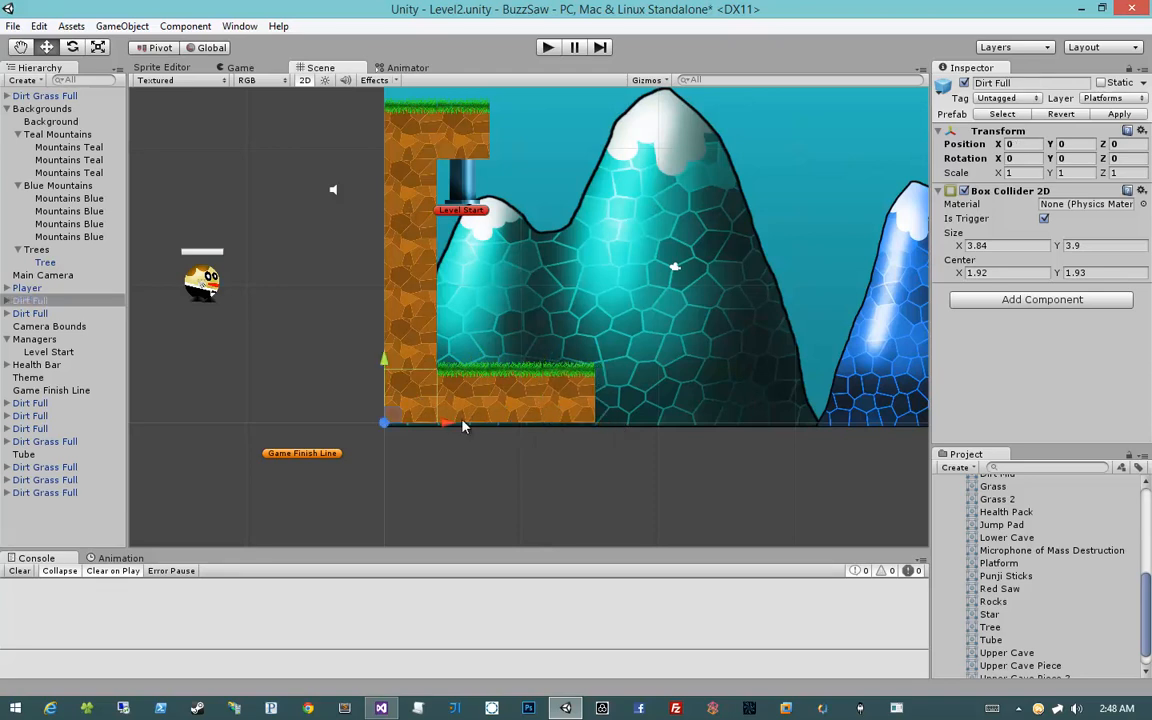
key(ctrl+d)
drag(452, 423, 710, 427)
key(ctrl+d)
Step: Duplicate two neighbouring ground Dirt Grass Full tiles and place the copies on the two new Dirt Full tiles at Y 3.84
click(585, 410)
shift+click(506, 398)
key(ctrl+d)
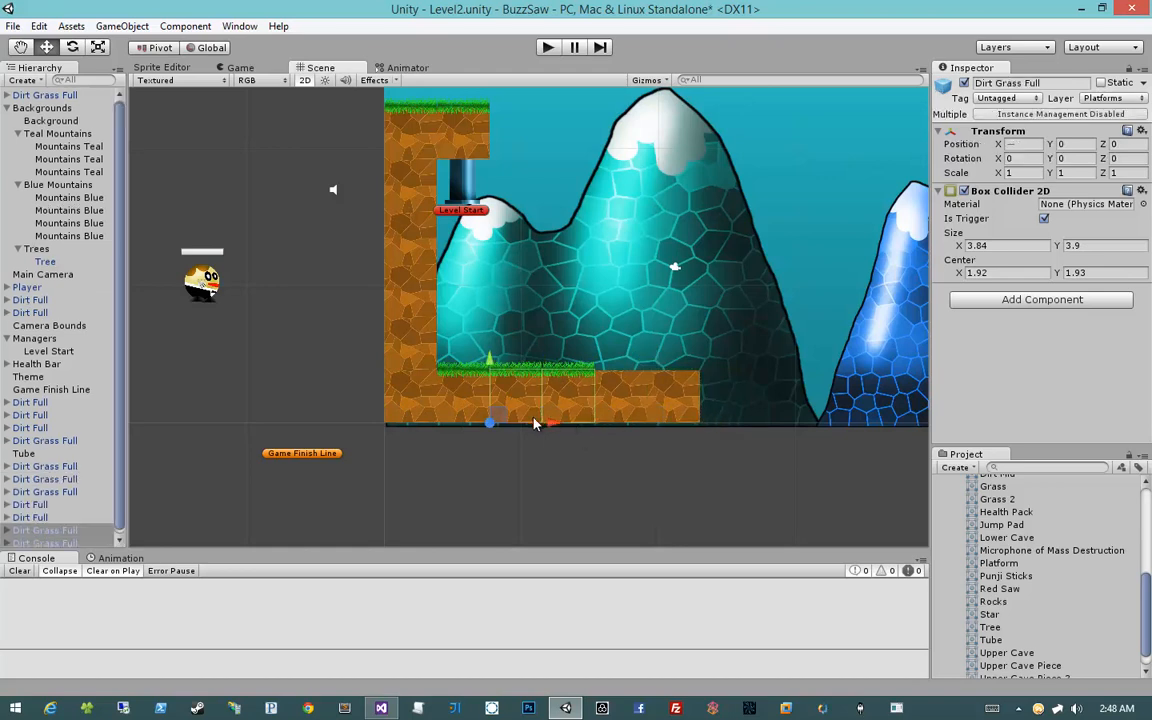
drag(498, 412, 605, 369)
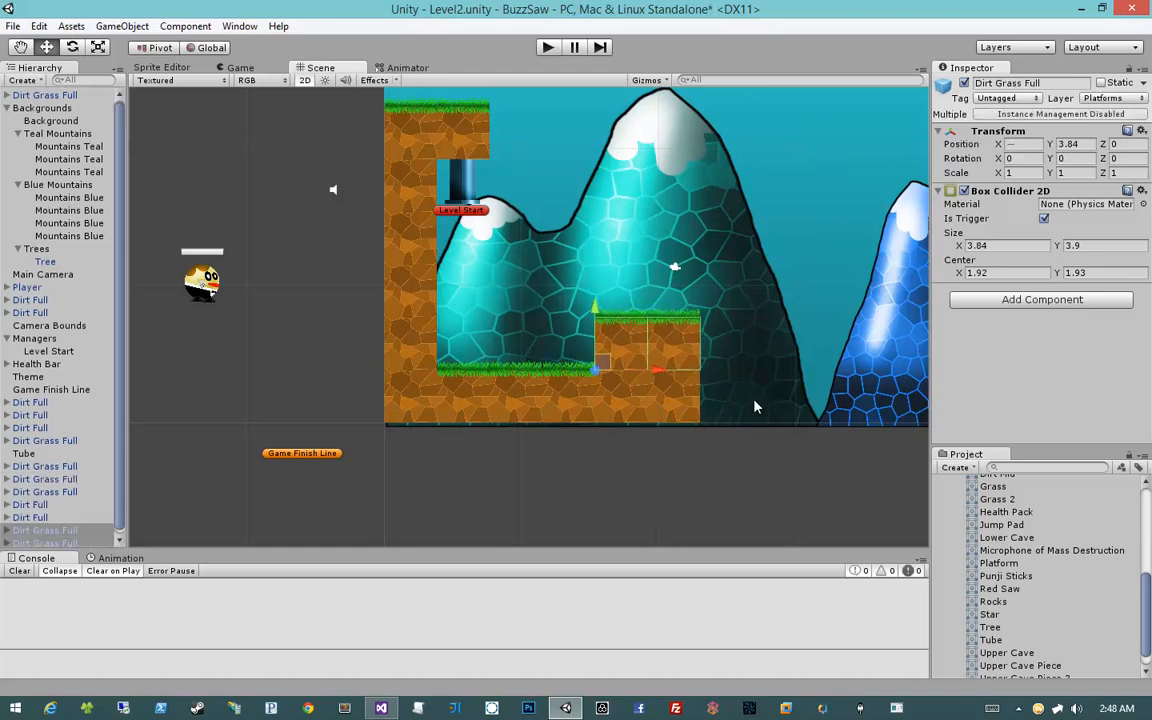
Step: Add a Punji Sticks tile from the Tiles prefabs, reset its position to X 0, Y 0, and place it against the raised block's far side
middle_drag(755, 407, 617, 399)
scroll(1005, 597, up, 3)
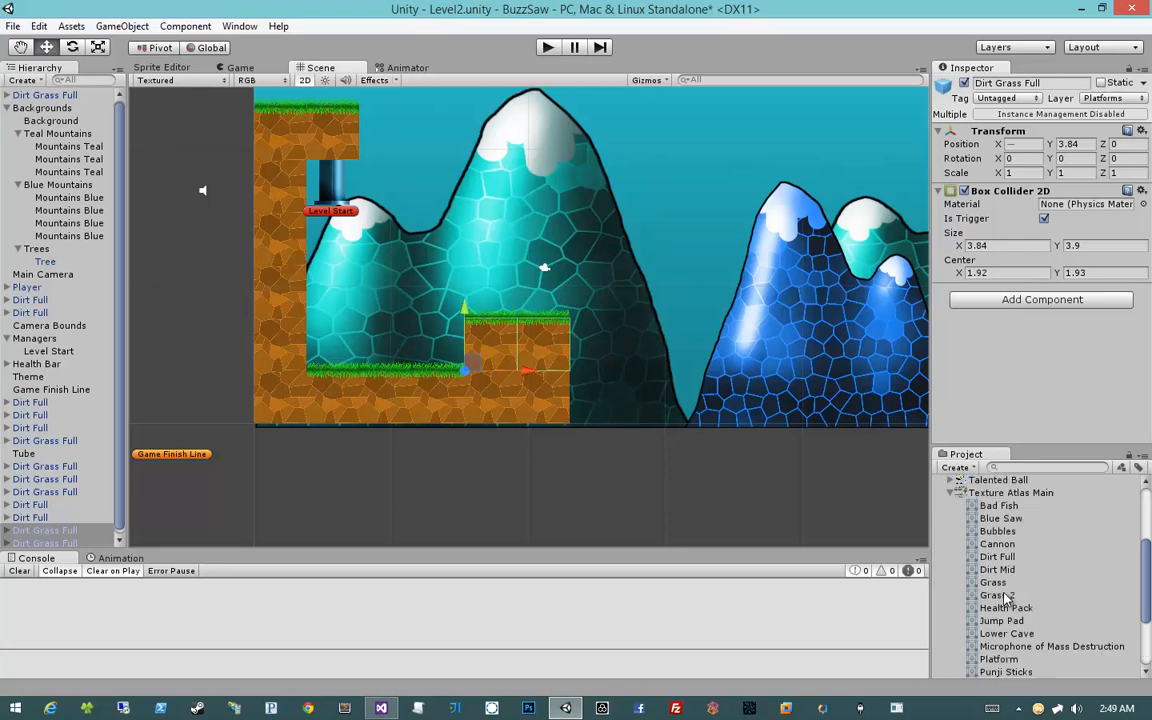
scroll(1005, 597, up, 5)
click(949, 509)
click(951, 560)
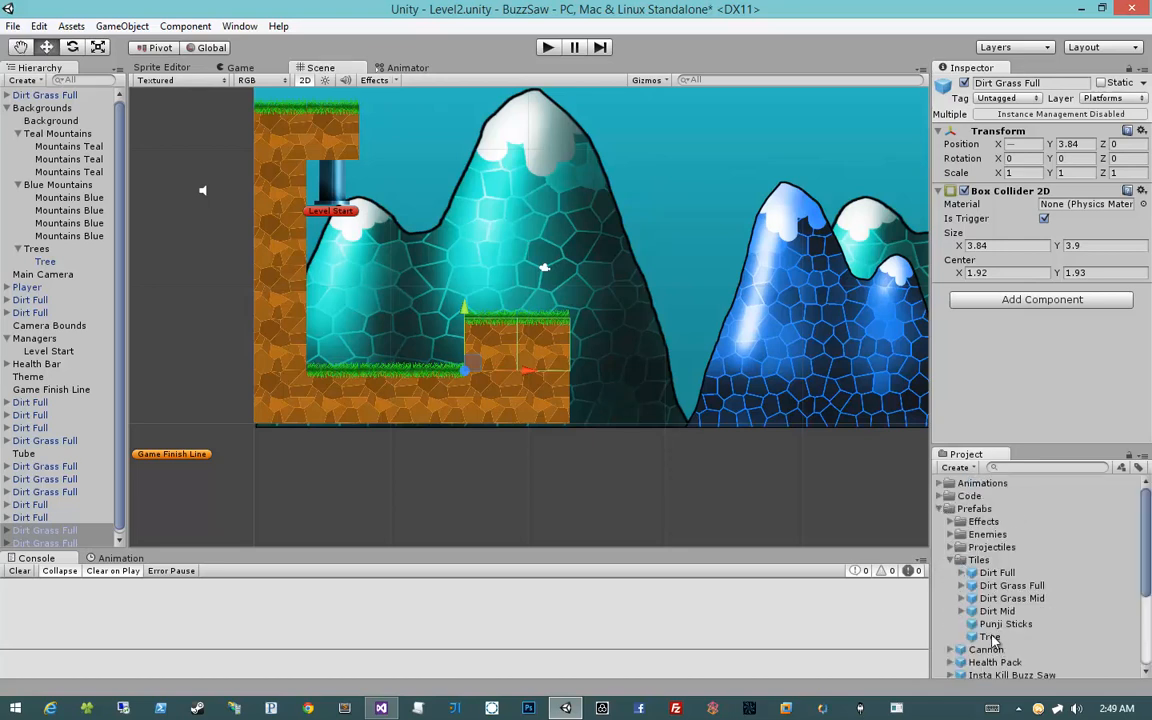
drag(1006, 624, 648, 393)
click(1023, 143)
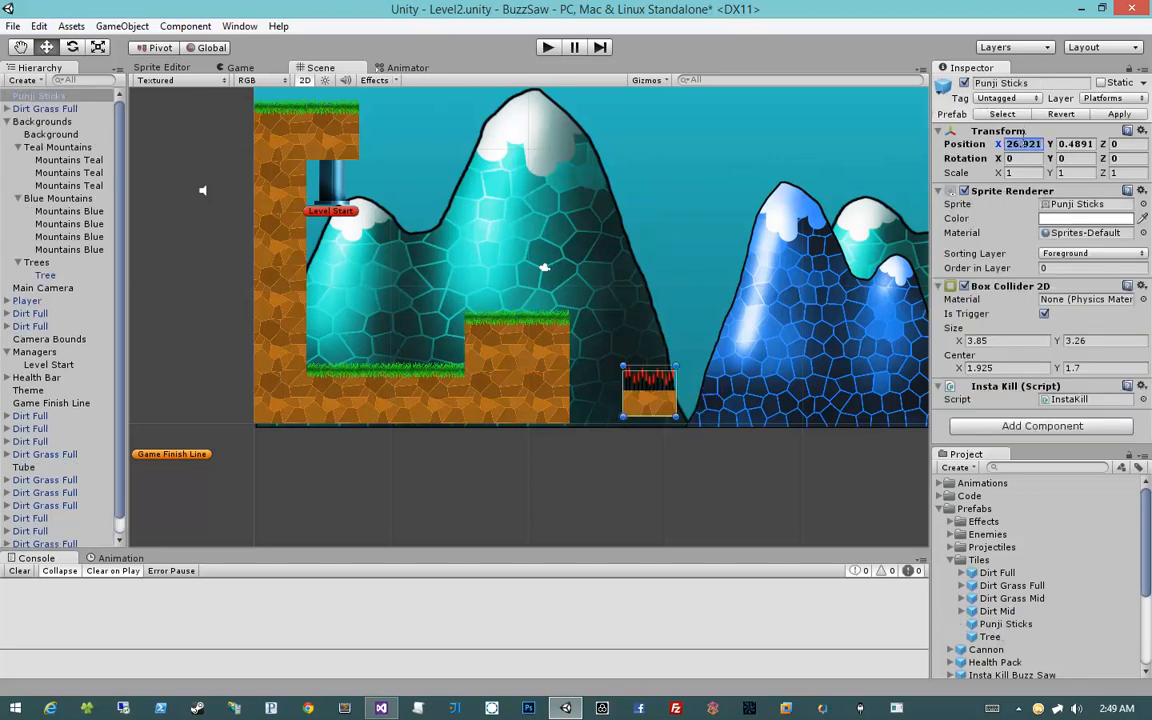
text(0)
key(Tab)
text(0)
key(Tab)
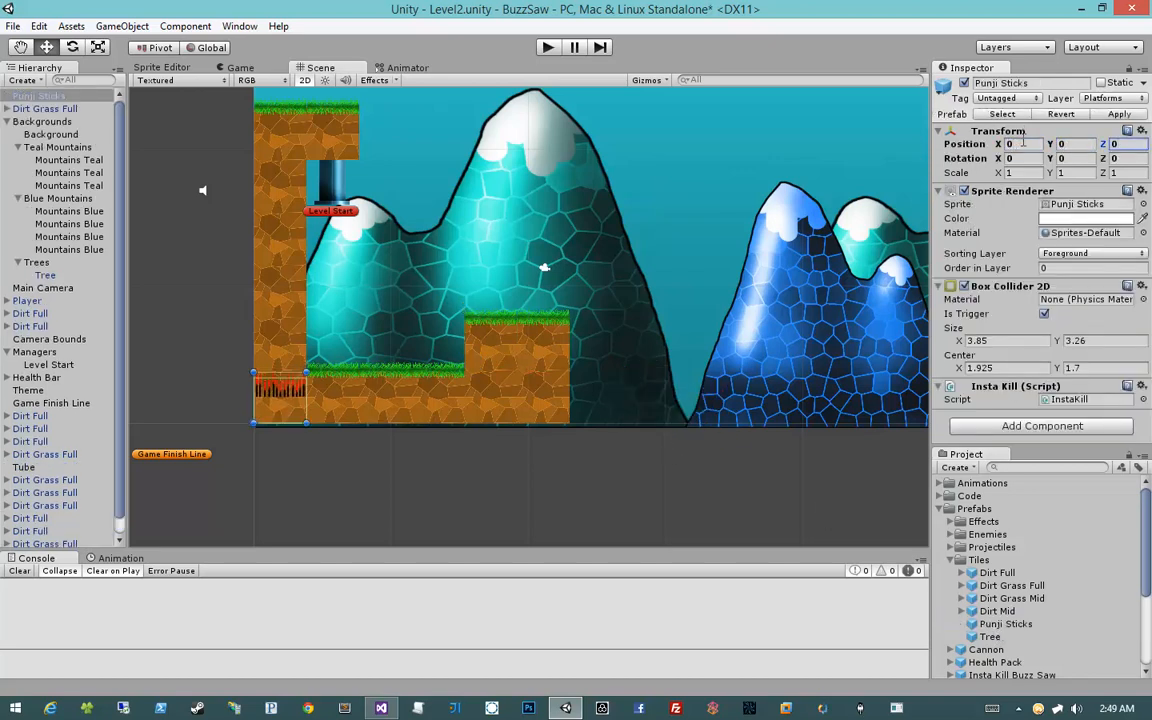
drag(279, 418, 590, 420)
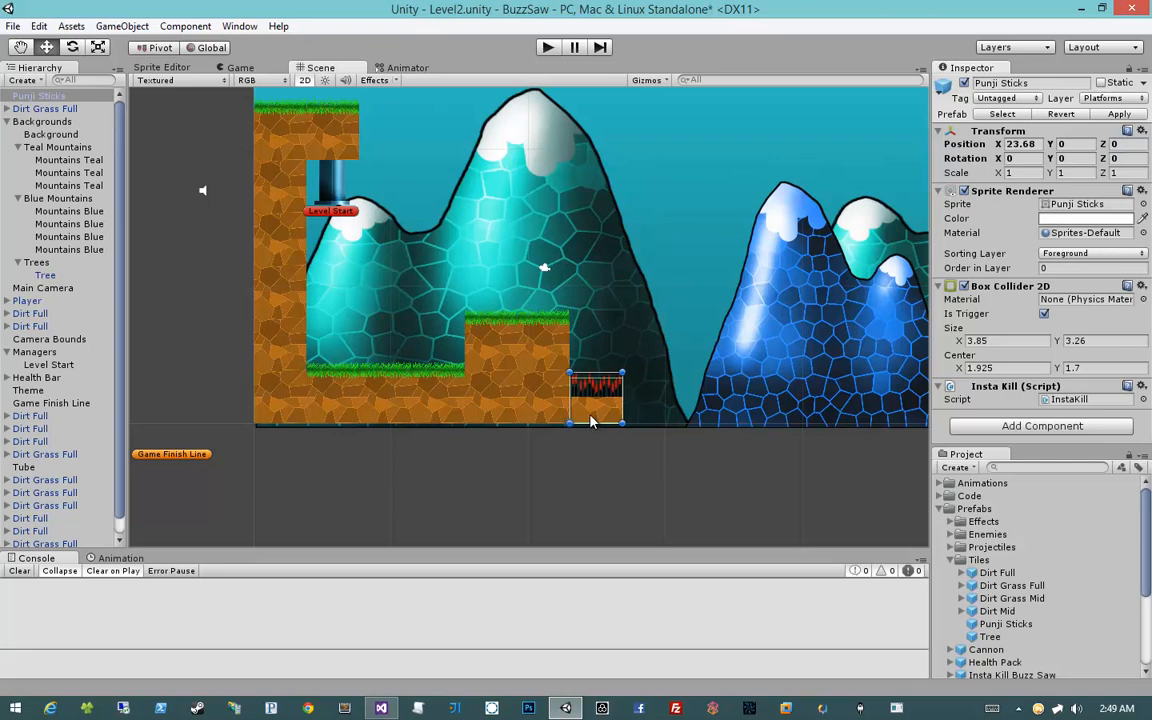
Step: Duplicate the raised block's last grass-topped dirt column twice and place the two copies side by side beyond the Punji Sticks
middle_drag(590, 422, 507, 421)
click(430, 362)
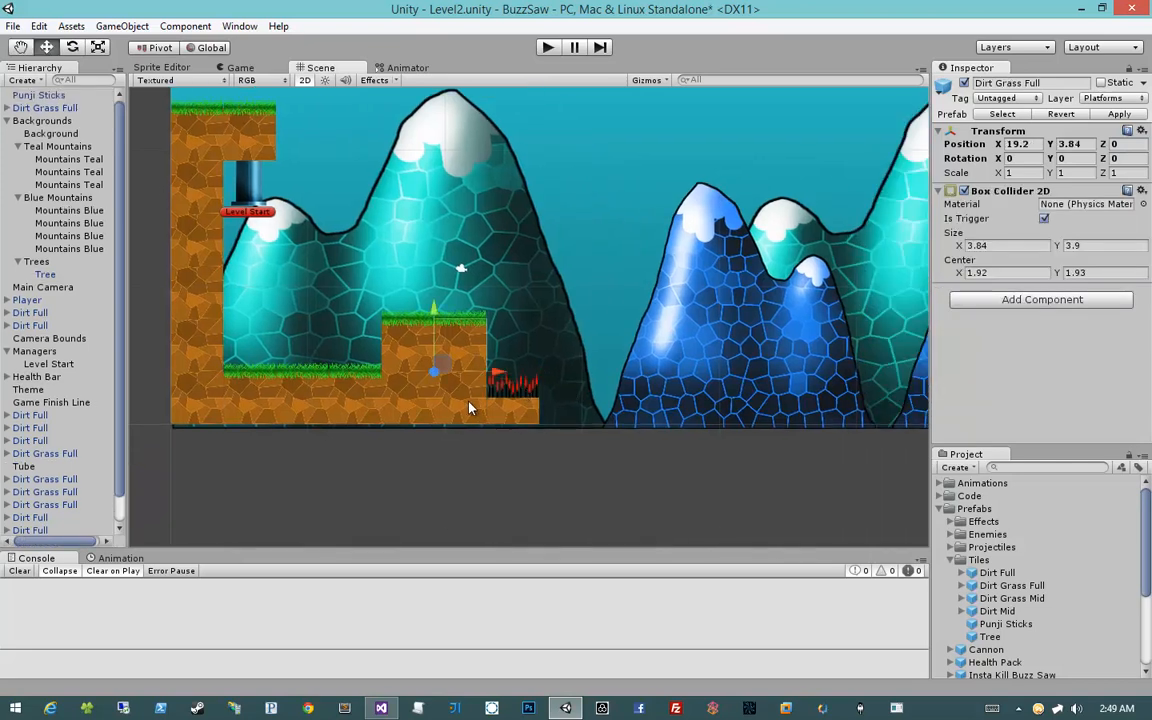
shift+click(498, 408)
key(ctrl+d)
drag(495, 423, 599, 428)
key(ctrl+d)
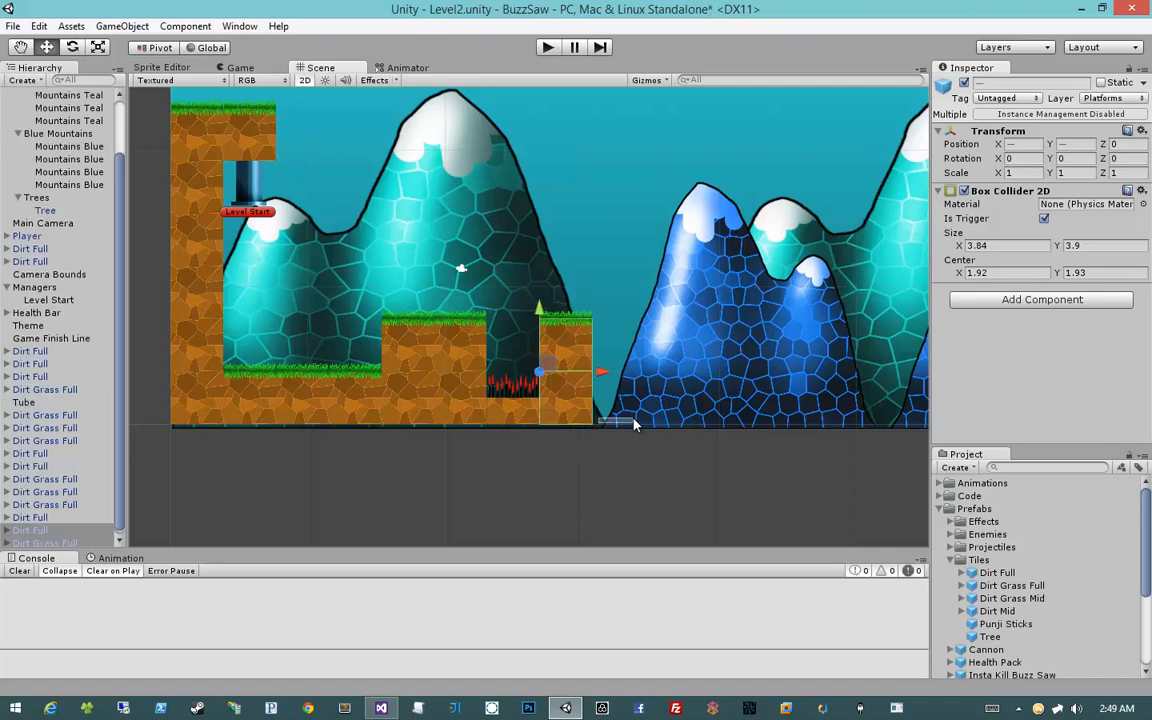
drag(601, 371, 656, 369)
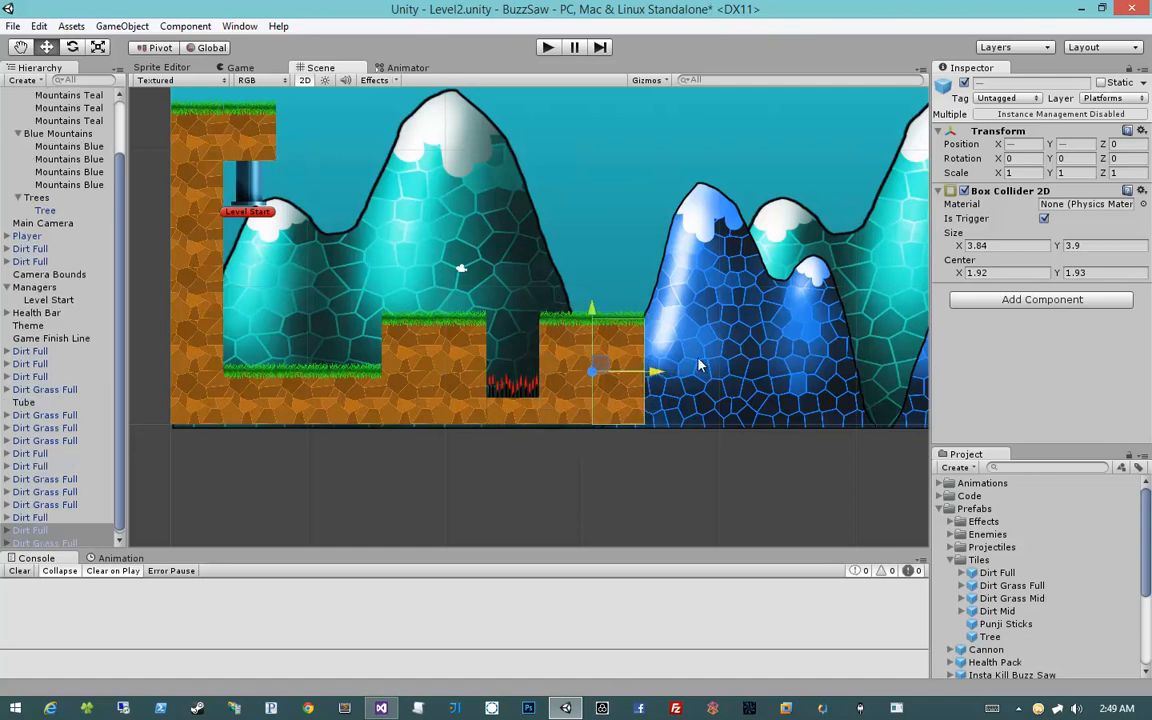
Step: Duplicate a ground-level Dirt Grass Full tile and place the copy after the second raised block at X 34.56, Y 0
middle_drag(693, 358, 602, 370)
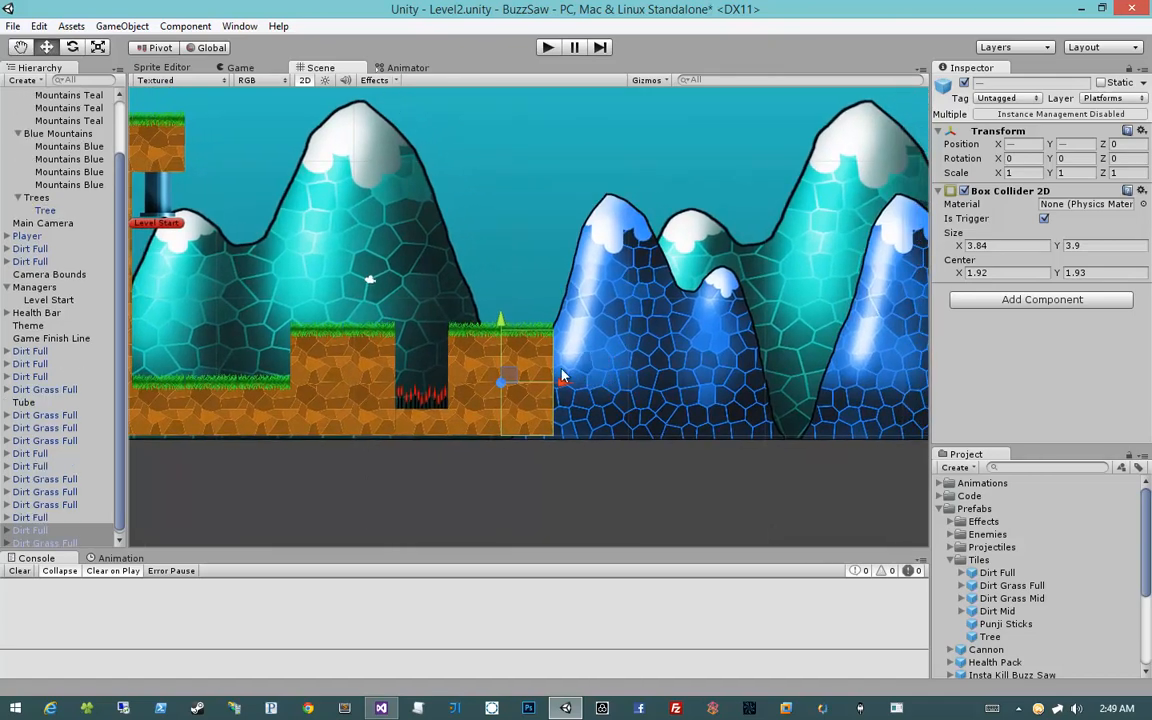
click(257, 425)
key(ctrl+d)
drag(303, 440, 615, 433)
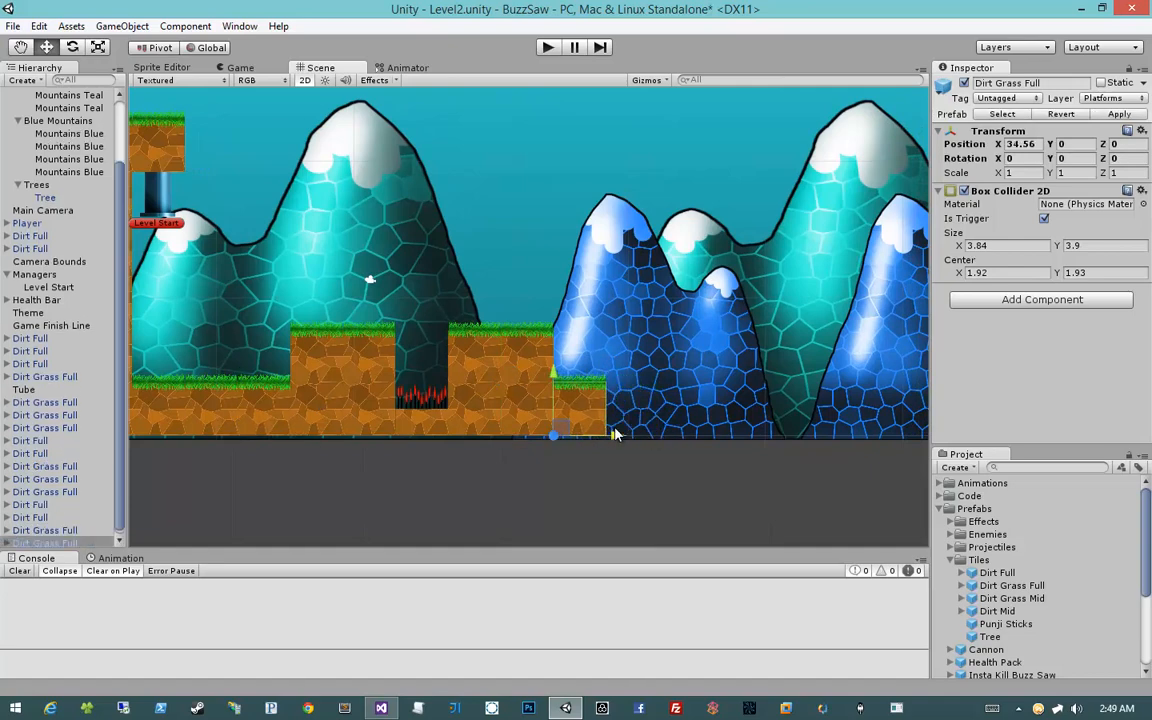
Step: Extend the low ground with seven more Dirt Grass Full copies, ending at X 61.44, Y 0
middle_drag(676, 421, 567, 408)
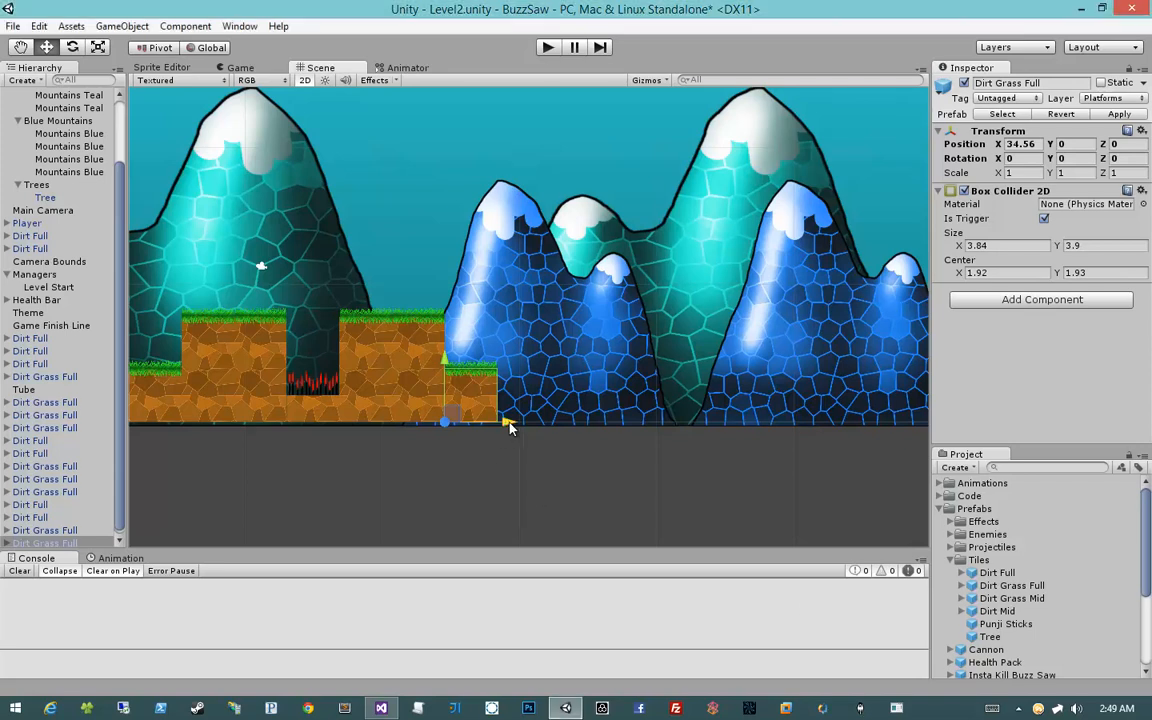
key(ctrl+d)
drag(514, 418, 706, 427)
key(ctrl+d)
key(ctrl+d)
click(671, 483)
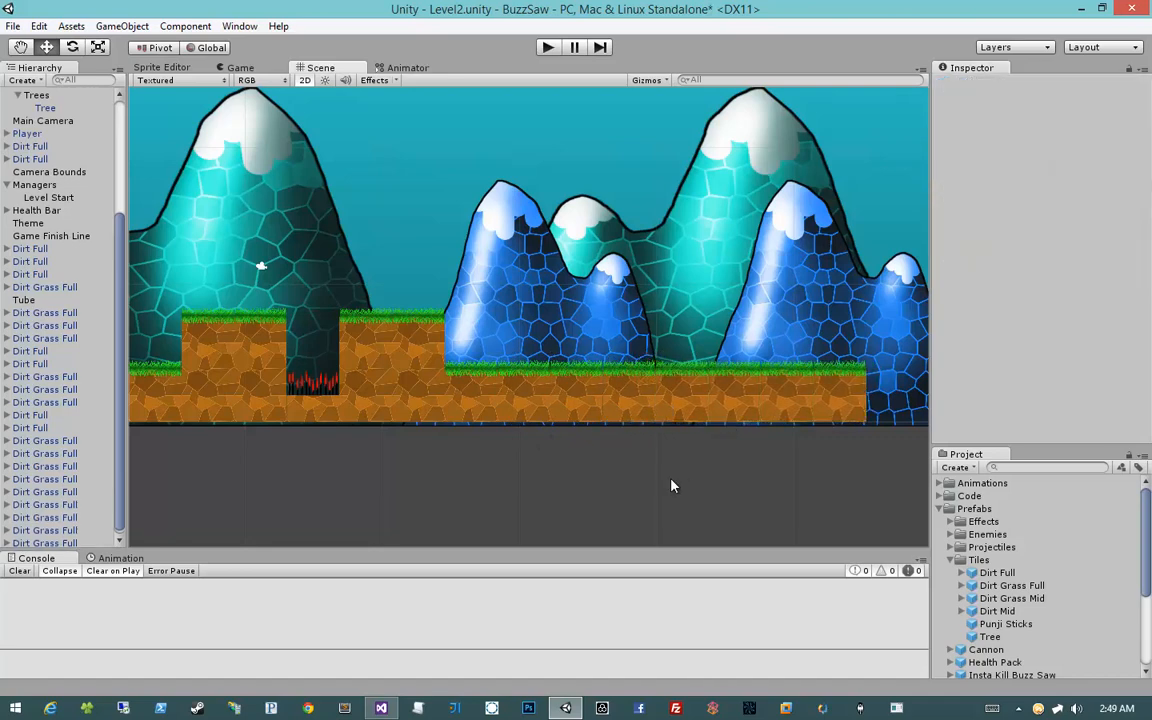
Step: Duplicate a Dirt Full tile to the end of the low ground and cap it with a Dirt Grass Full copy at X 65.28, Y 3.84
middle_drag(680, 465, 588, 466)
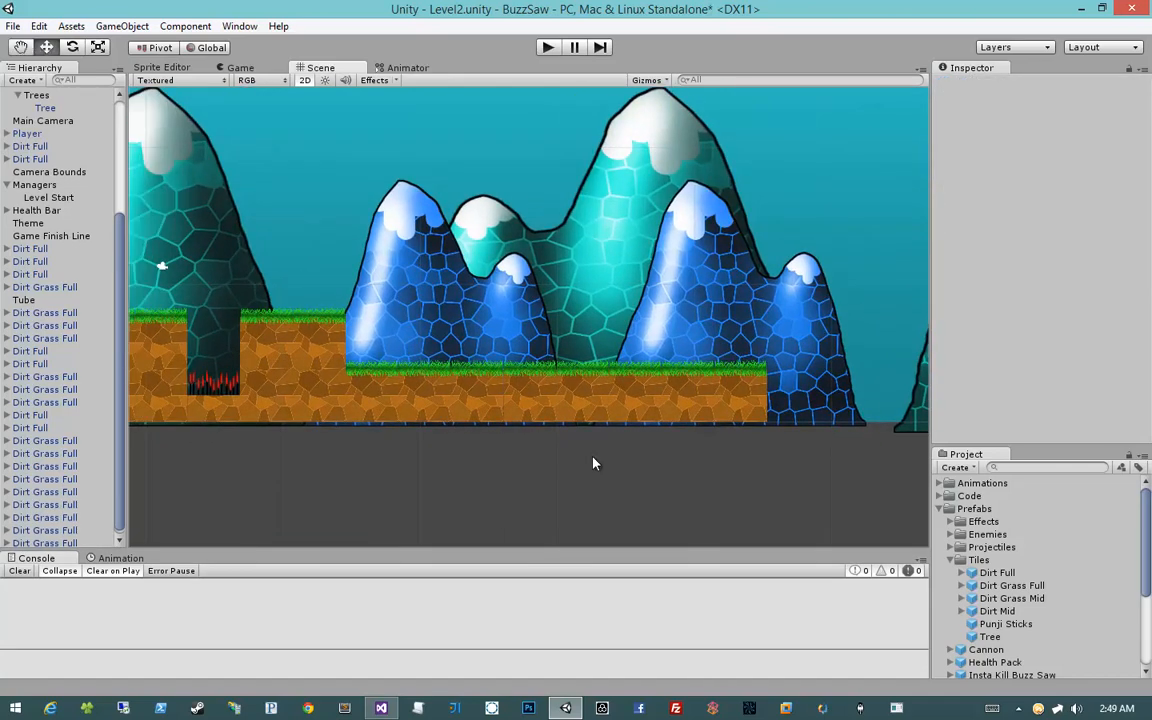
middle_drag(715, 424, 622, 419)
click(252, 393)
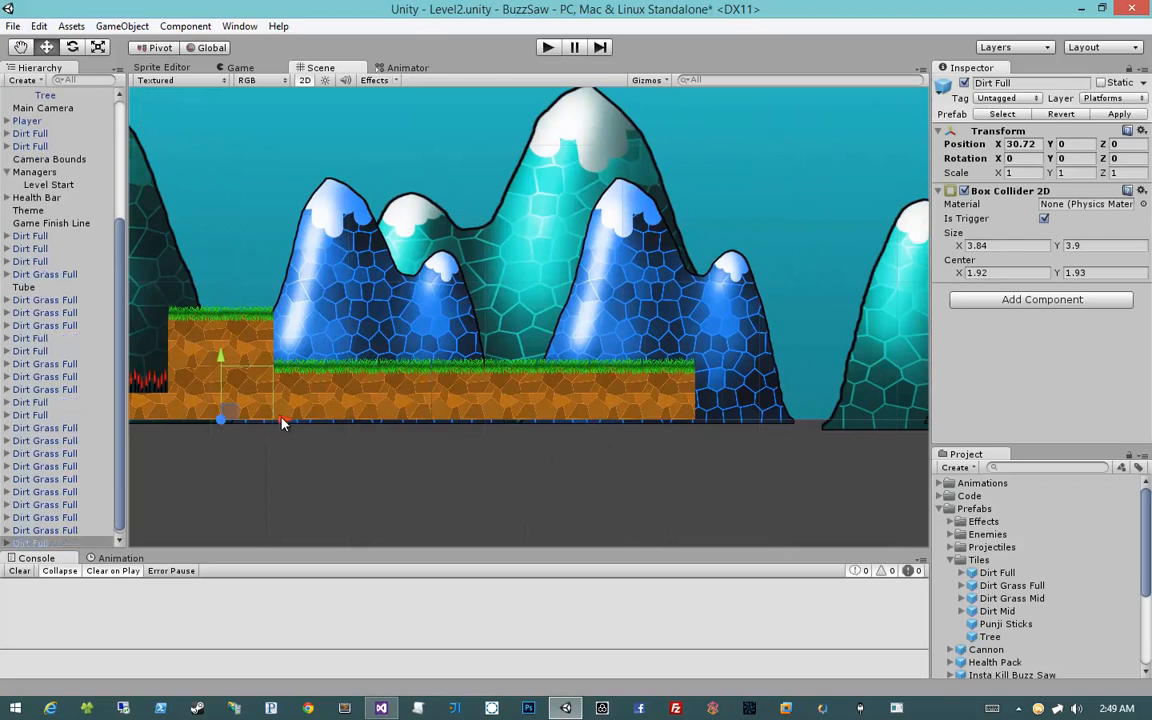
drag(281, 420, 754, 425)
click(663, 401)
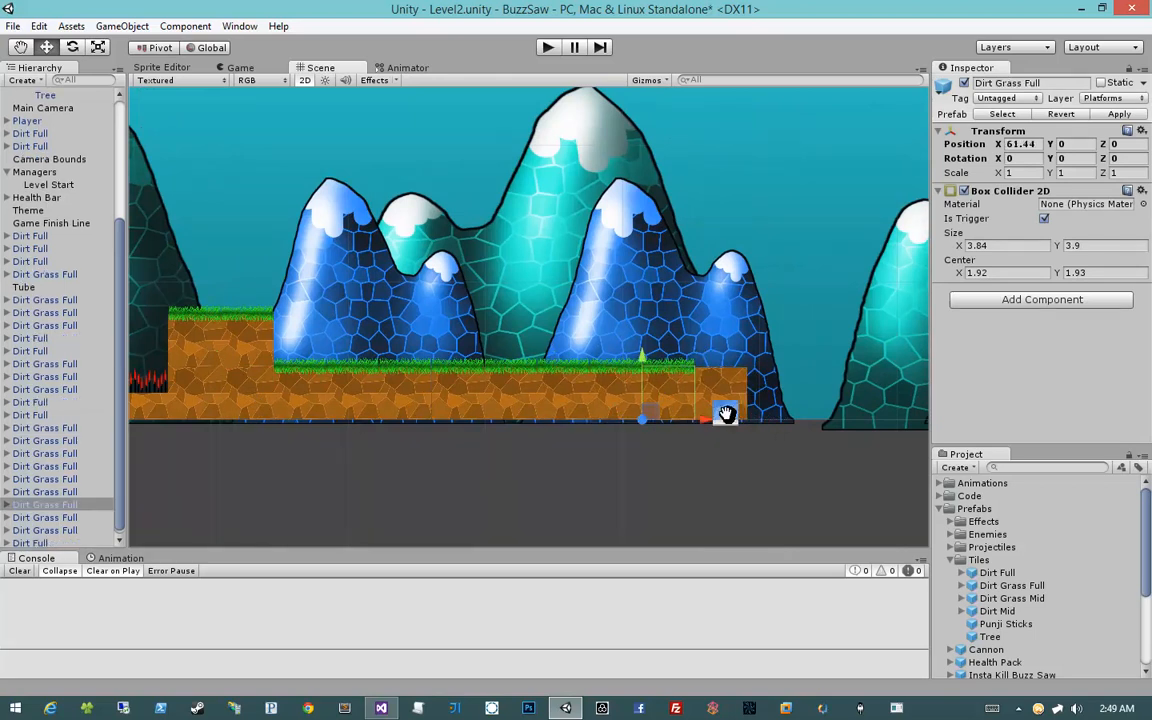
middle_drag(675, 415, 642, 455)
drag(617, 455, 671, 401)
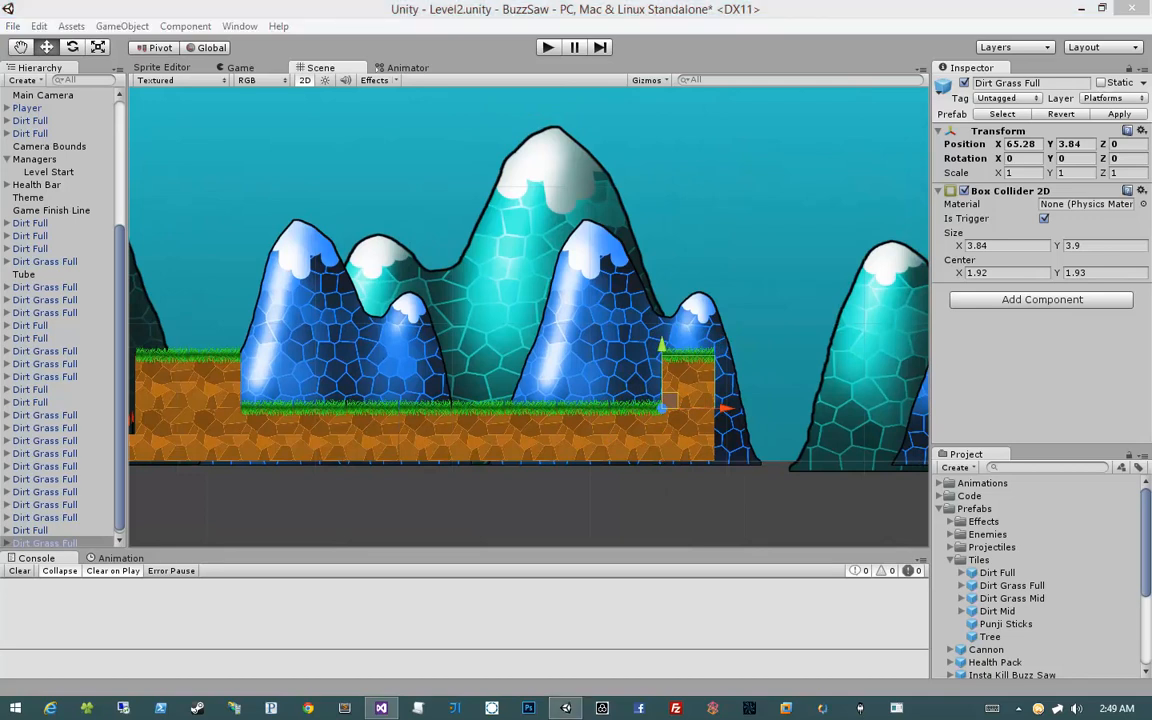
Step: Build a second stair column at X 69.12 from stacked Dirt Full copies and cap it with a Dirt Grass Full copy at Y 7.68
click(704, 432)
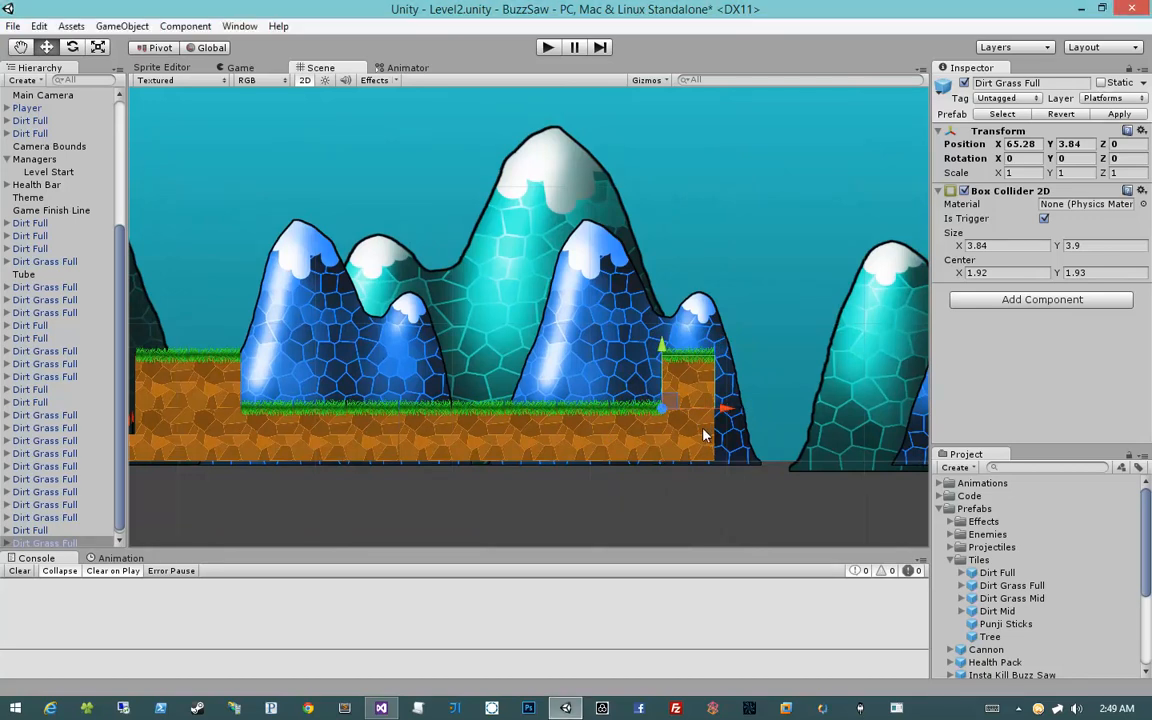
key(ctrl+d)
drag(675, 455, 726, 408)
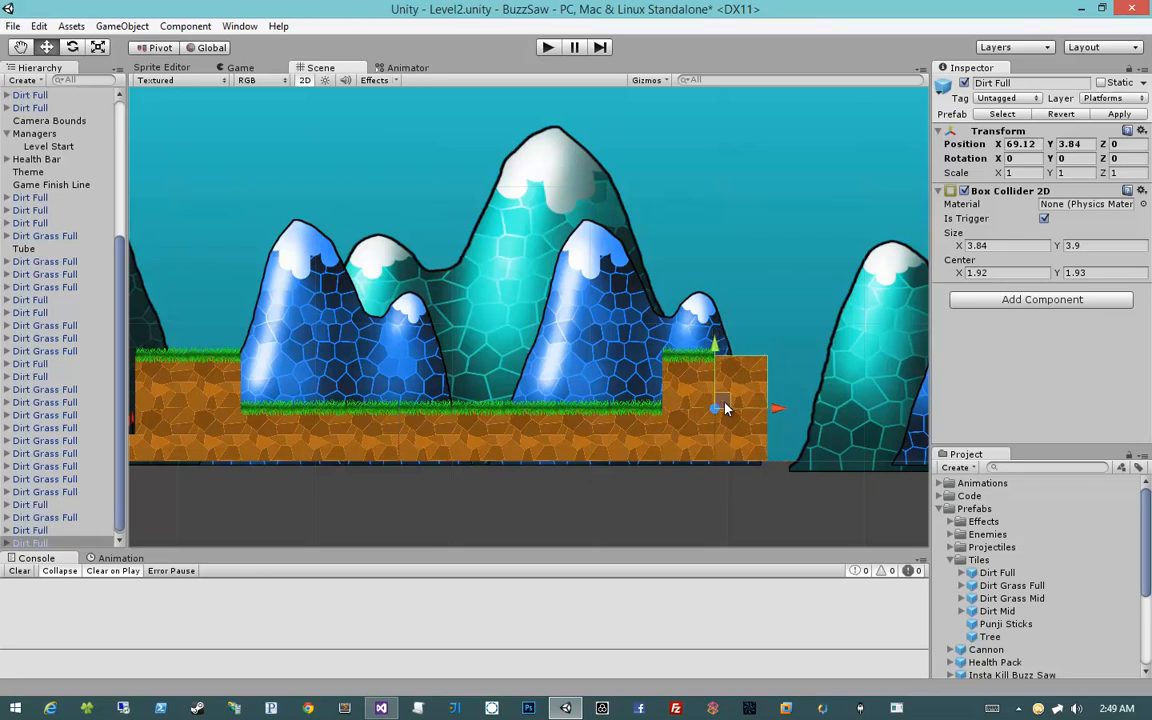
click(680, 370)
key(ctrl+d)
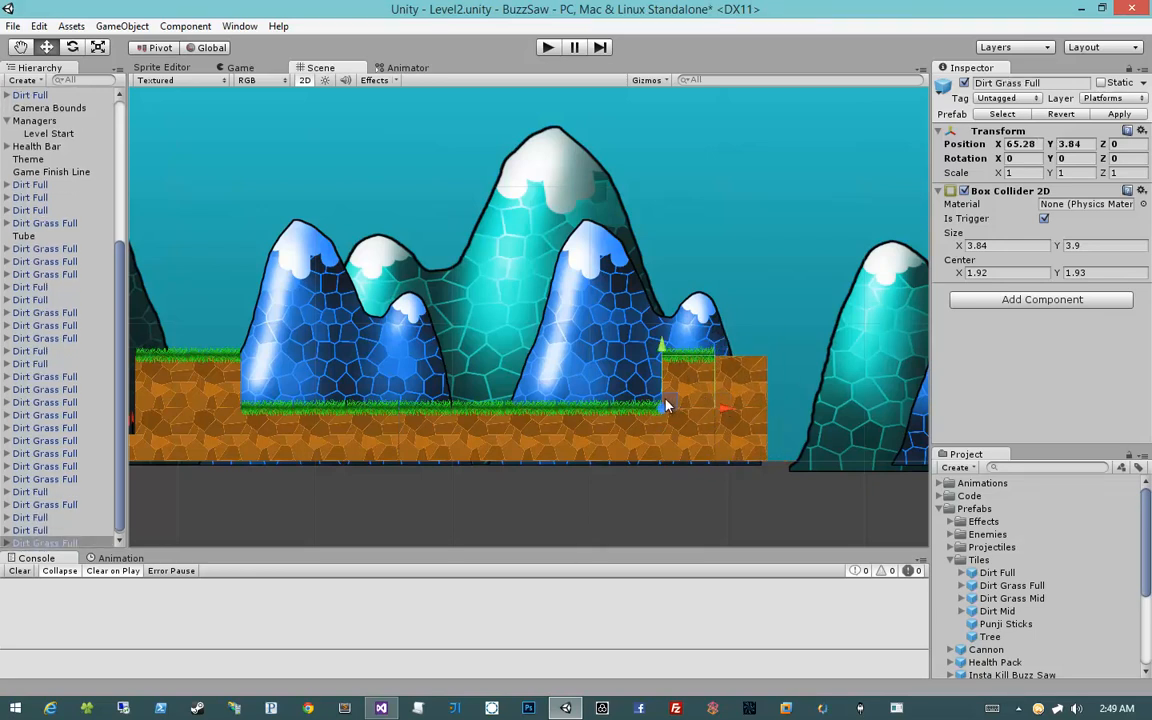
drag(672, 399, 722, 350)
Step: Duplicate the highest stair's Dirt Grass Full tile, place the copy one step higher at about X 72.96, Y 10.88, and deselect it
middle_drag(790, 339, 748, 348)
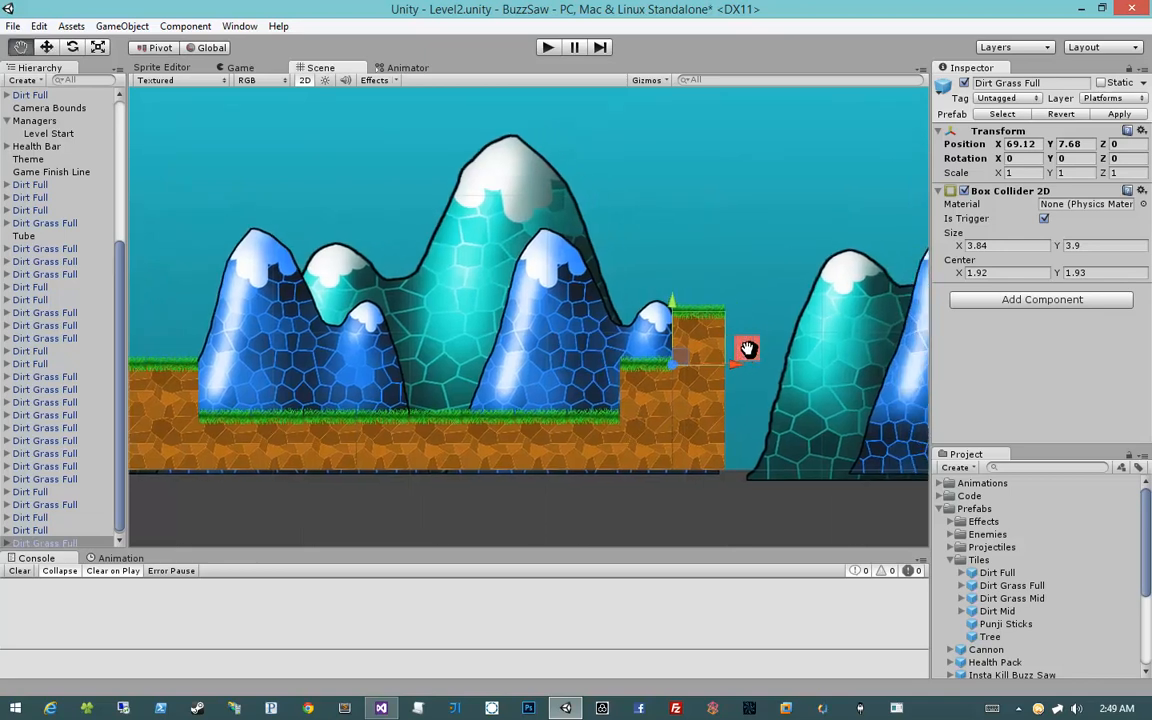
key(ctrl+d)
drag(673, 364, 738, 312)
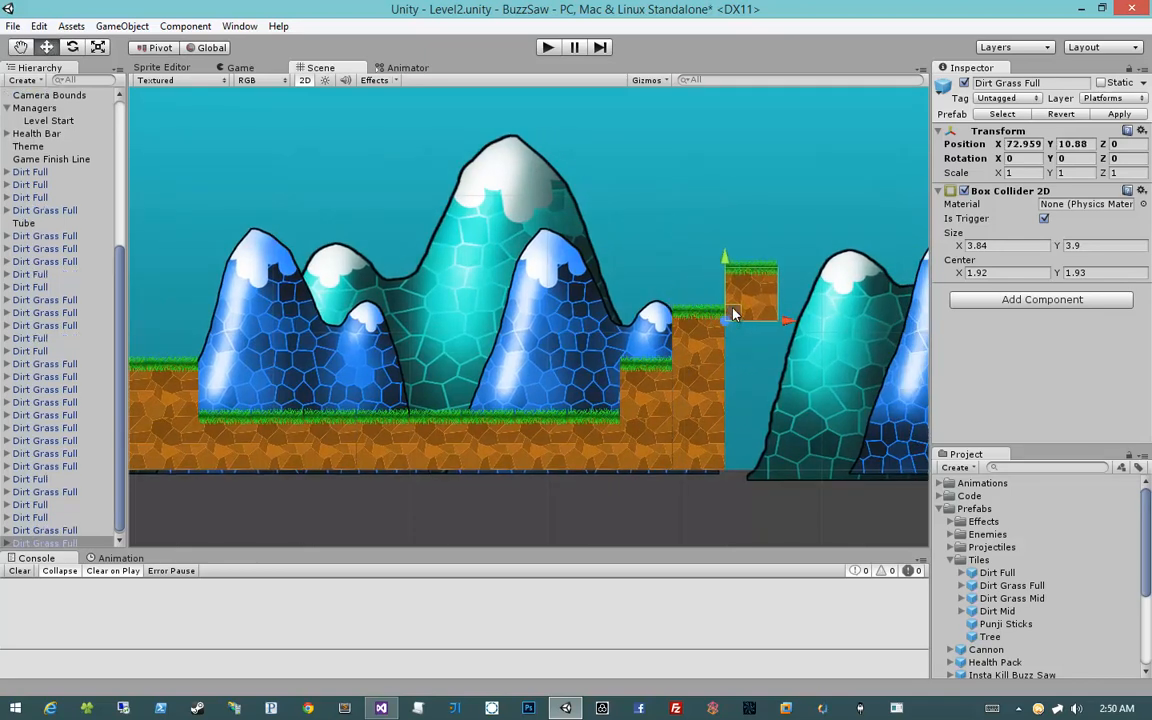
click(745, 412)
middle_drag(790, 470, 725, 456)
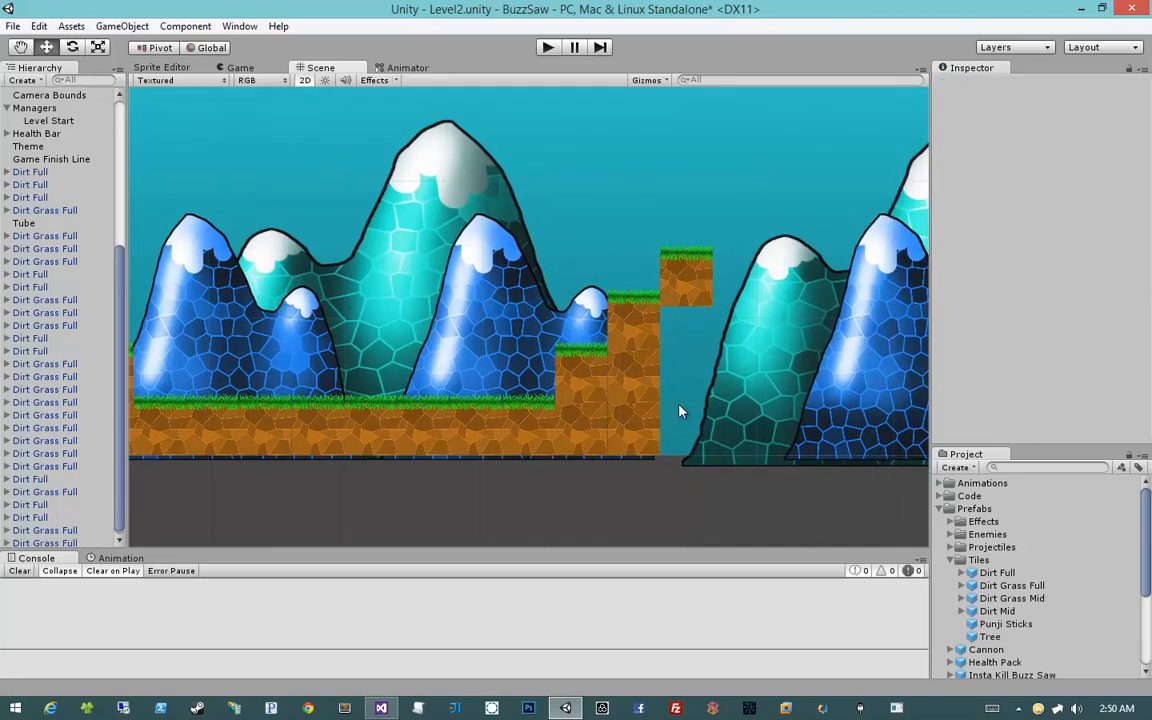
Step: Raise the floating Dirt Grass Full tile beyond the highest stair to Y 11.52 and deselect it
click(641, 336)
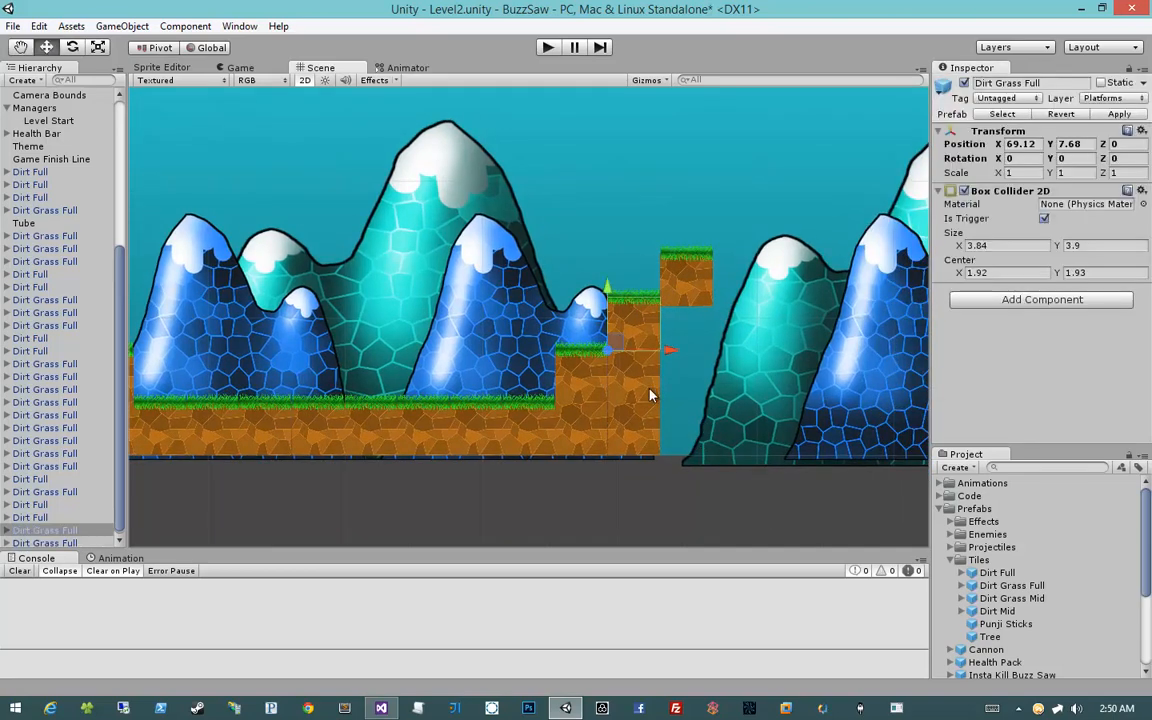
click(686, 283)
drag(658, 244, 659, 235)
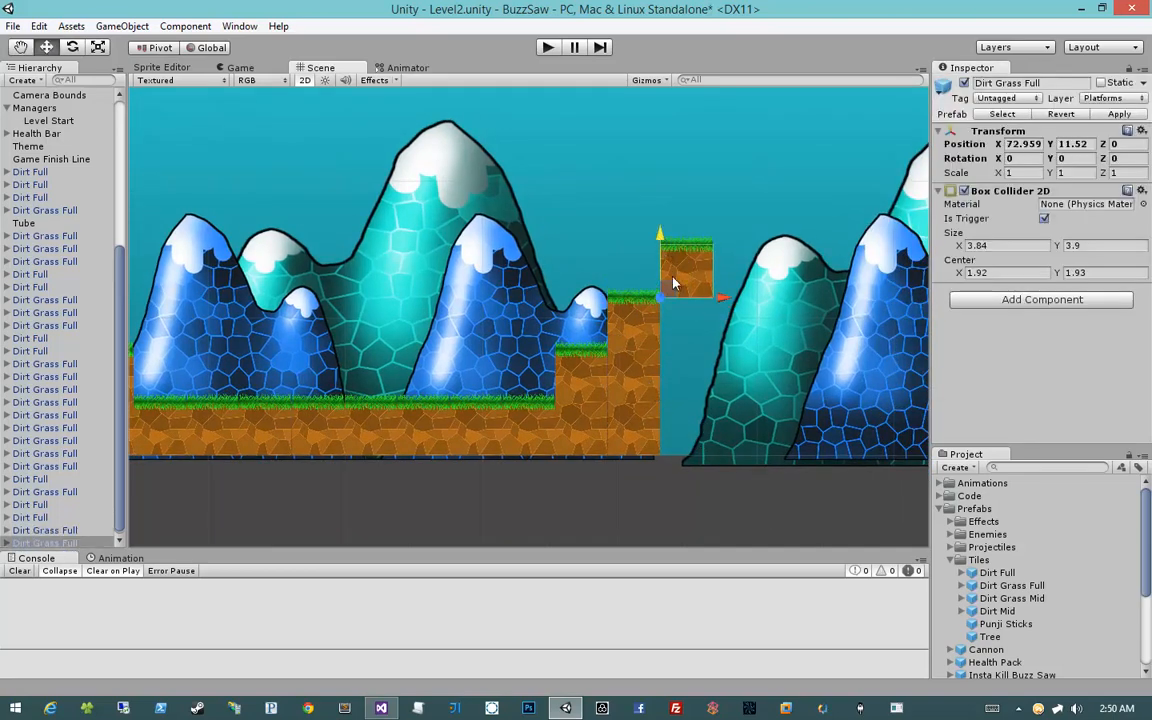
click(727, 466)
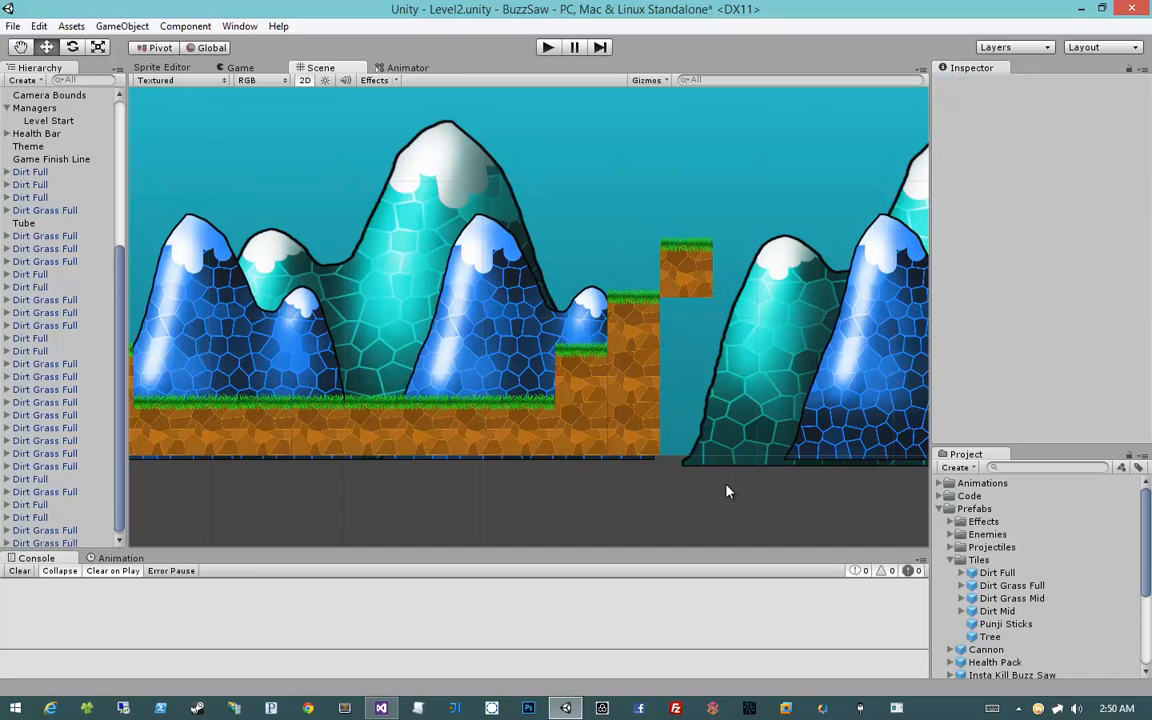
Step: Duplicate the lower stair's Dirt Grass Full tile into a five-tile row at Y 3.84, starting at X 72.96 beyond the tall column
click(589, 367)
key(ctrl+d)
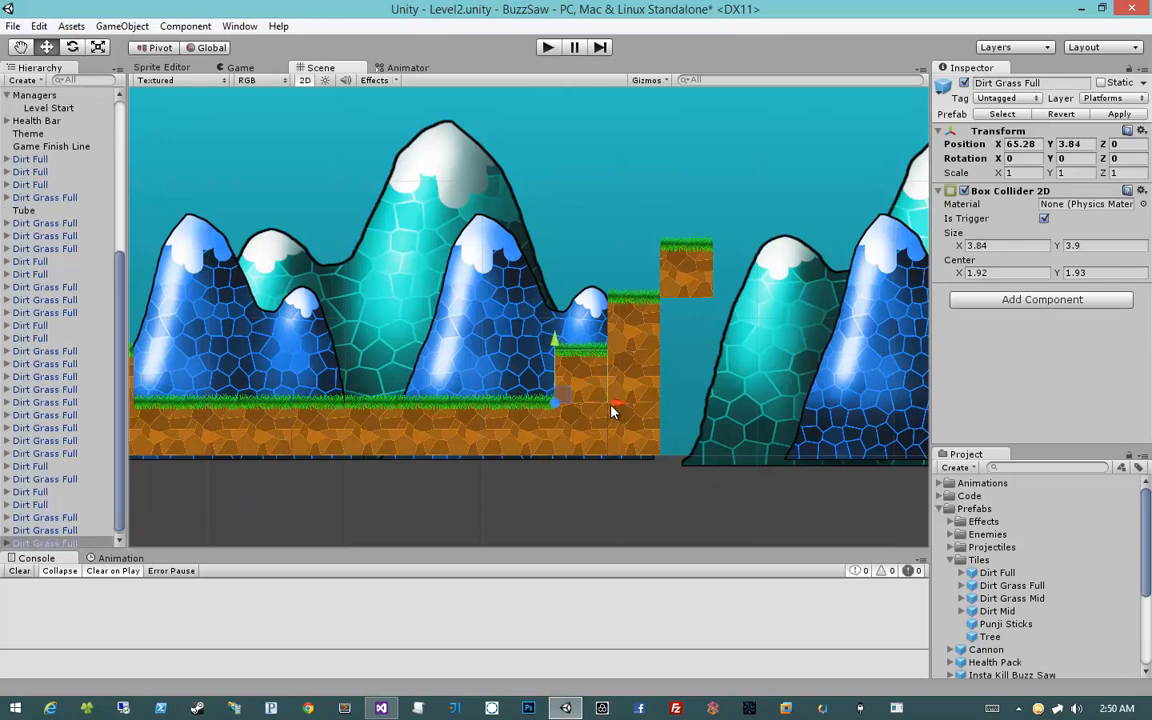
drag(612, 404, 720, 404)
middle_drag(720, 404, 592, 375)
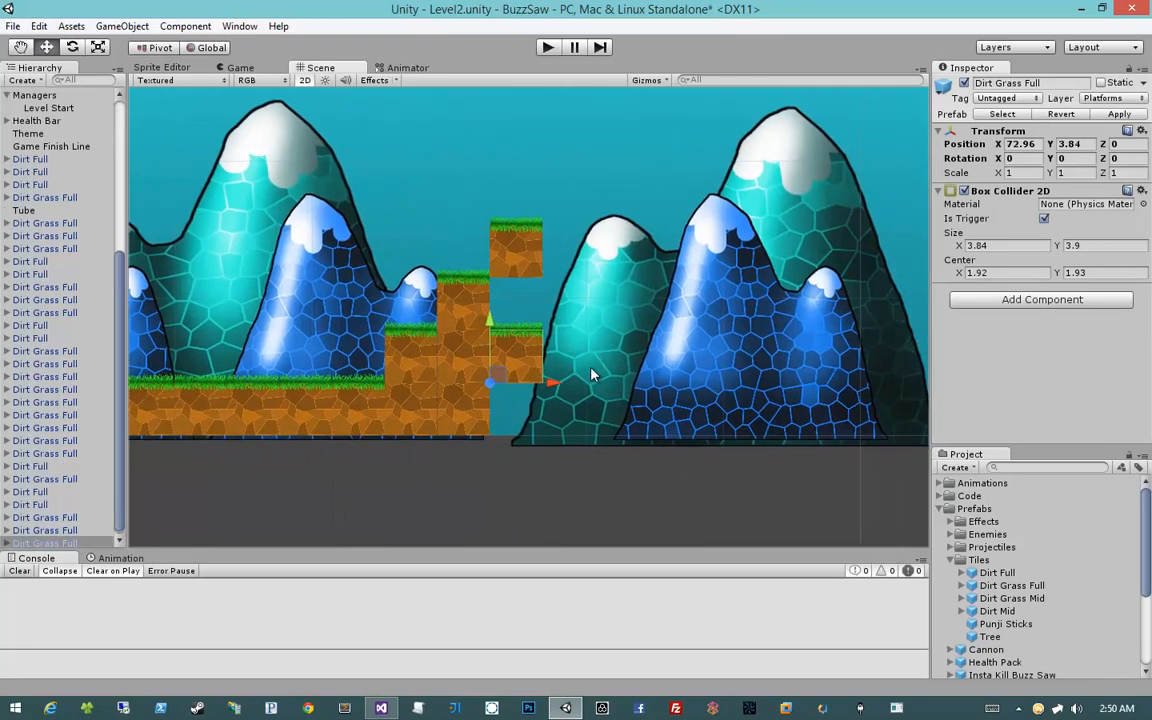
key(ctrl+d)
drag(550, 386, 766, 386)
key(ctrl+d)
key(ctrl+d)
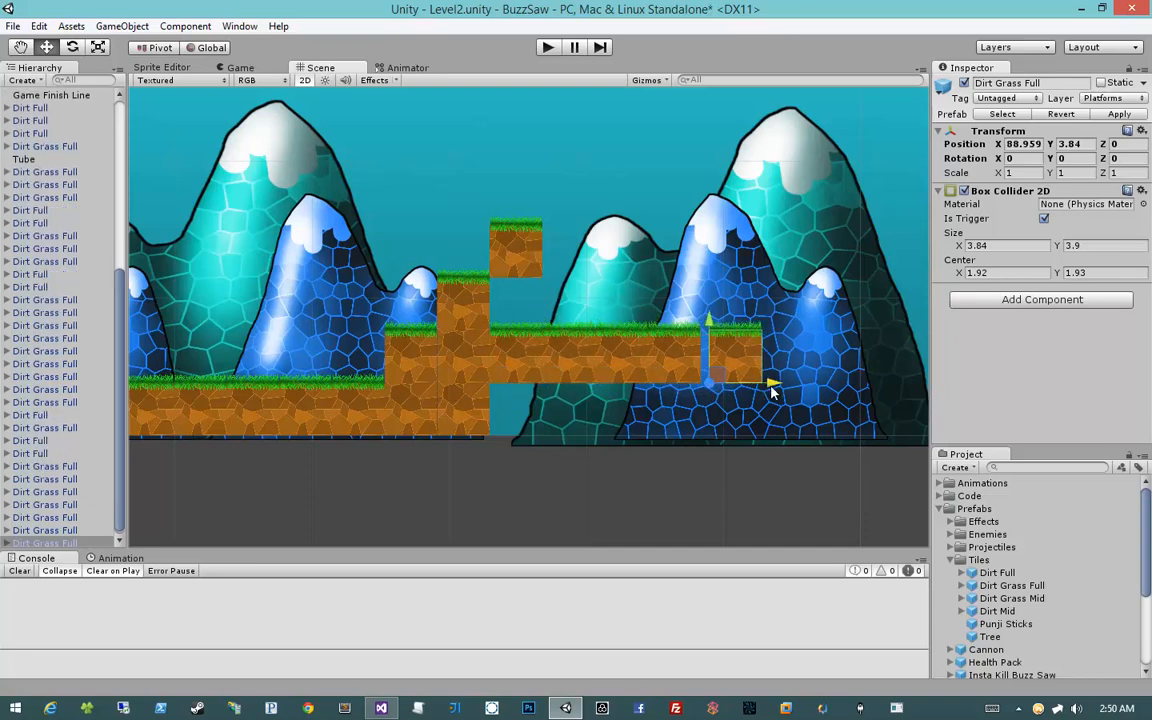
Step: Fill the gap beneath the new grass row with Dirt Full copies at Y 0, ending at about X 88.32
click(450, 404)
key(ctrl+d)
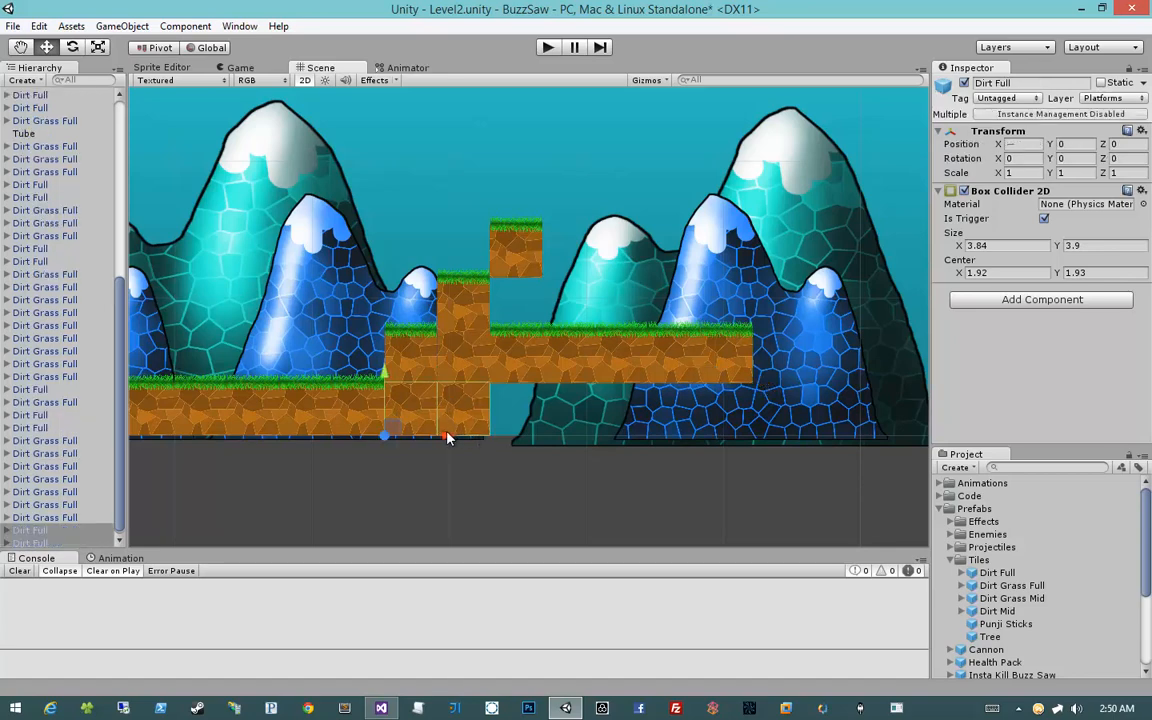
drag(447, 437, 765, 440)
click(670, 487)
click(681, 419)
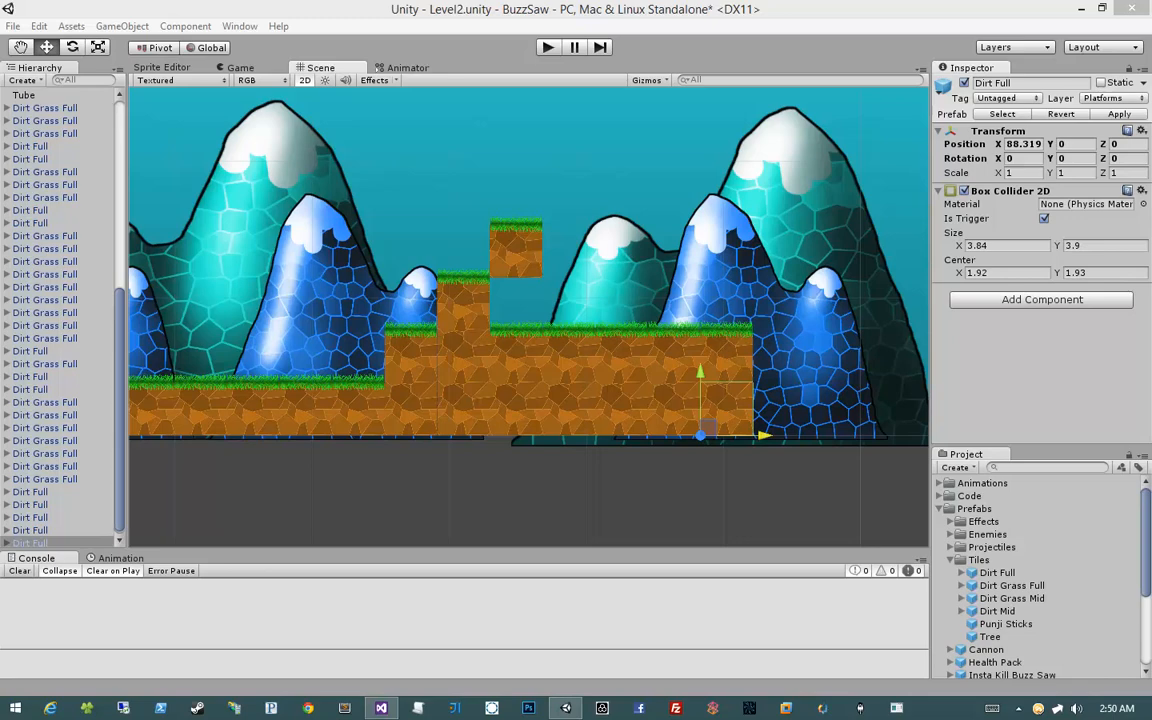
click(665, 456)
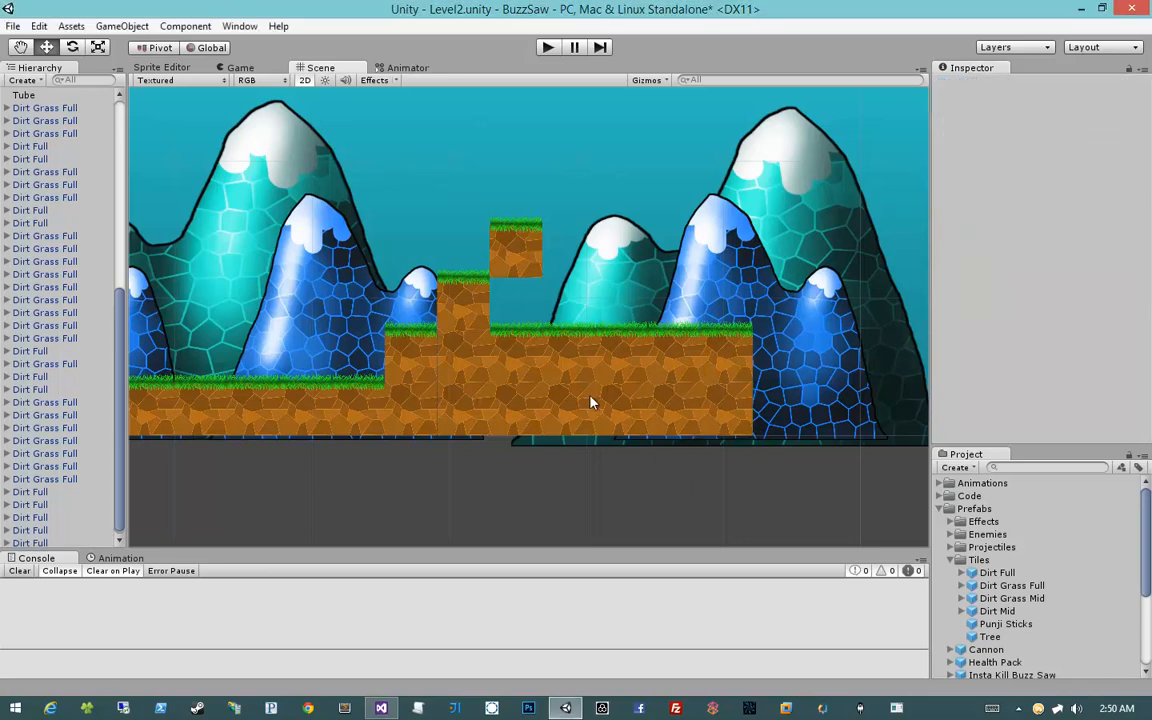
Step: Step the ground down past the raised row with two Dirt Grass Full copies at Y 0, starting at X 92.16
middle_drag(730, 365, 633, 321)
click(633, 322)
key(ctrl+d)
drag(619, 334, 672, 388)
middle_drag(802, 384, 649, 366)
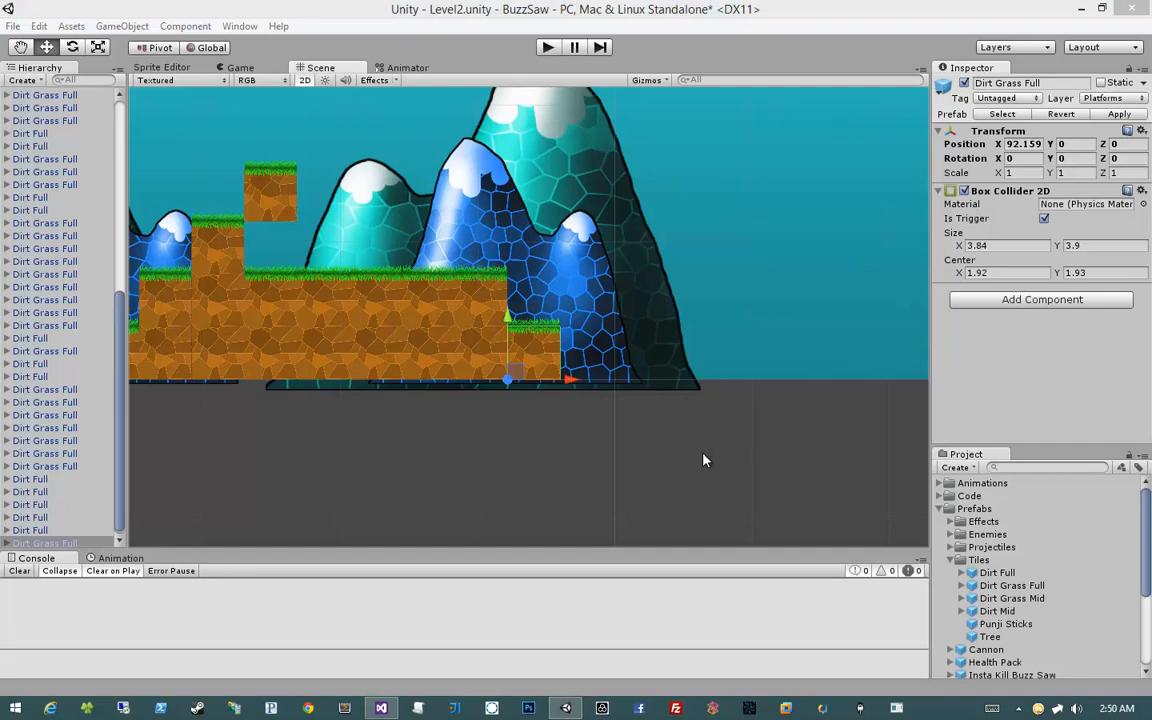
key(ctrl+d)
drag(571, 383, 630, 390)
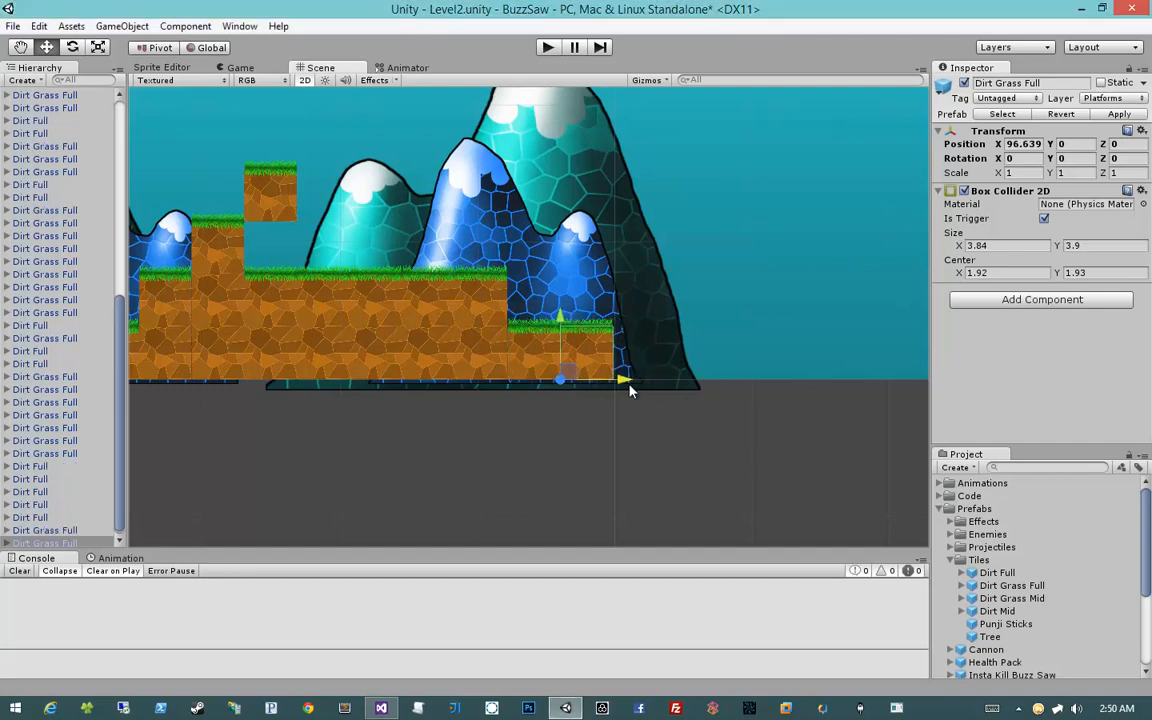
Step: Extend the lower grass ground with five more Dirt Grass Full copies at Y 0
shift+click(506, 335)
shift+click(519, 342)
shift+click(556, 372)
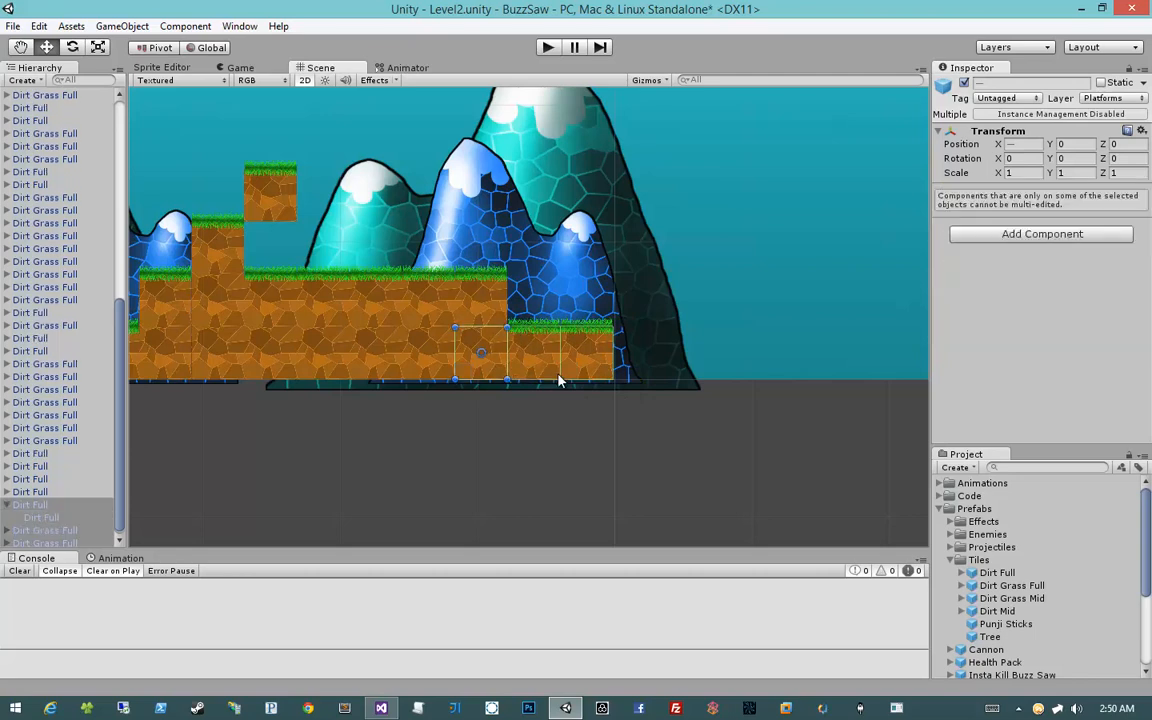
click(557, 390)
click(547, 362)
shift+click(584, 368)
key(ctrl+d)
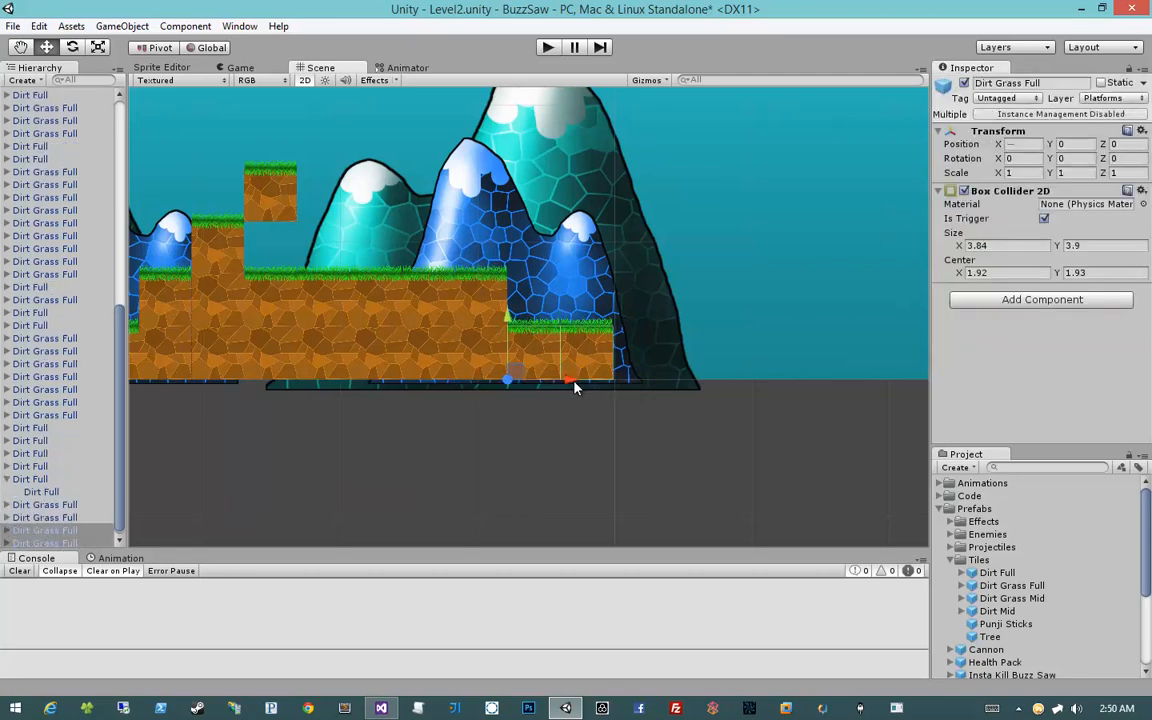
drag(575, 388, 773, 417)
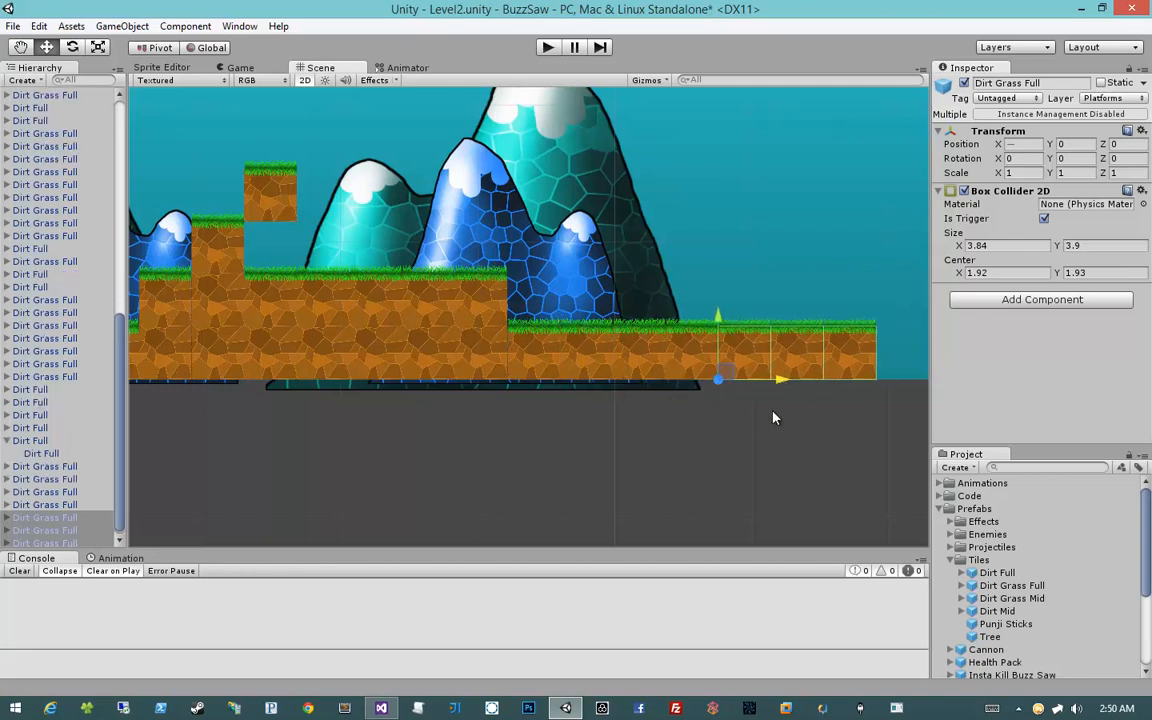
middle_drag(714, 410, 626, 407)
Step: Append two Dirt Full copies to the end of the low ground at X 119.04 and X 122.88, Y 0
click(363, 335)
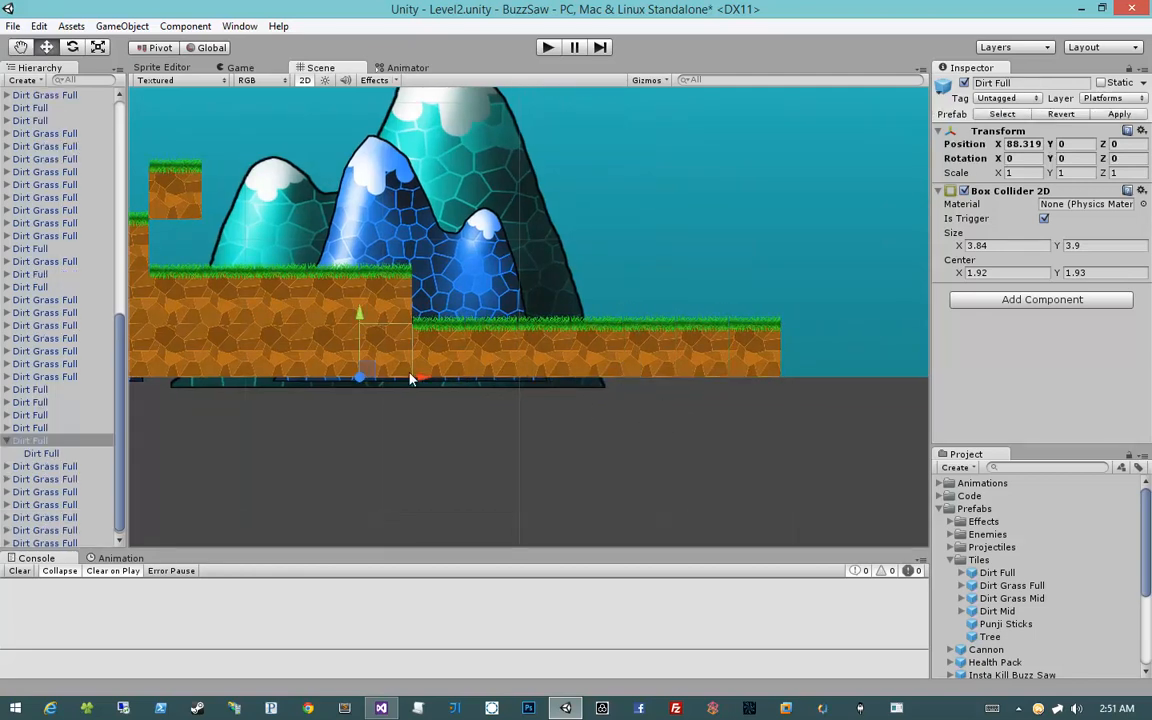
drag(421, 383, 842, 398)
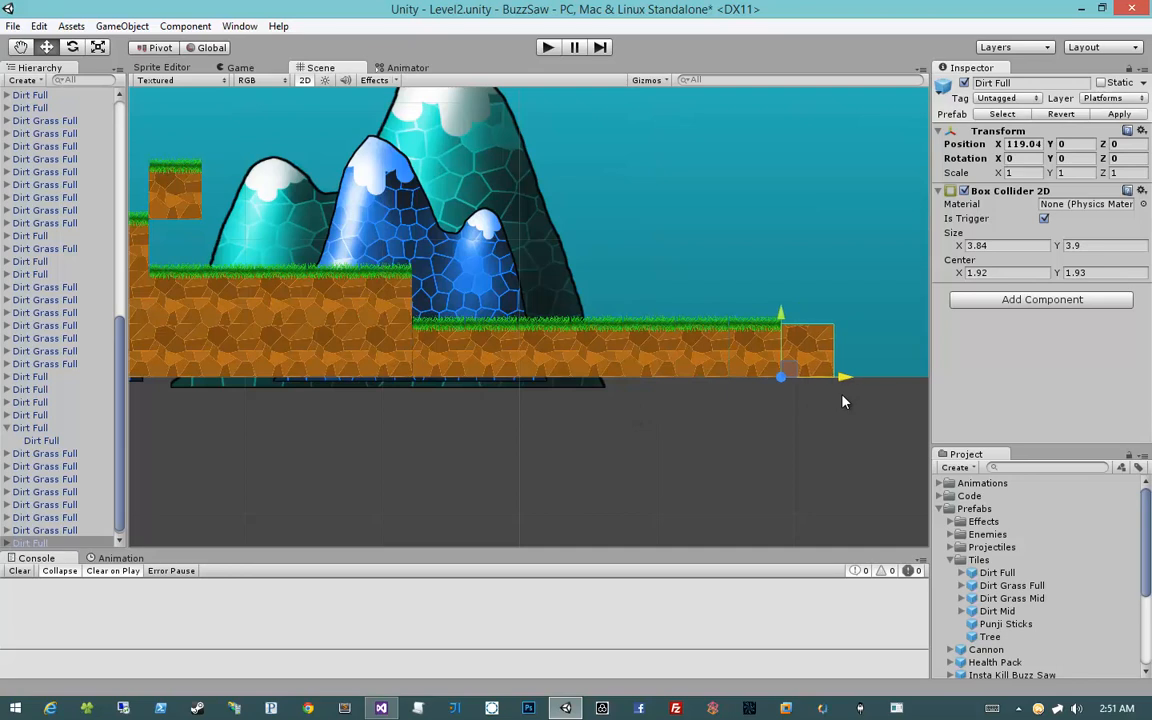
middle_drag(842, 398, 699, 383)
drag(699, 383, 743, 381)
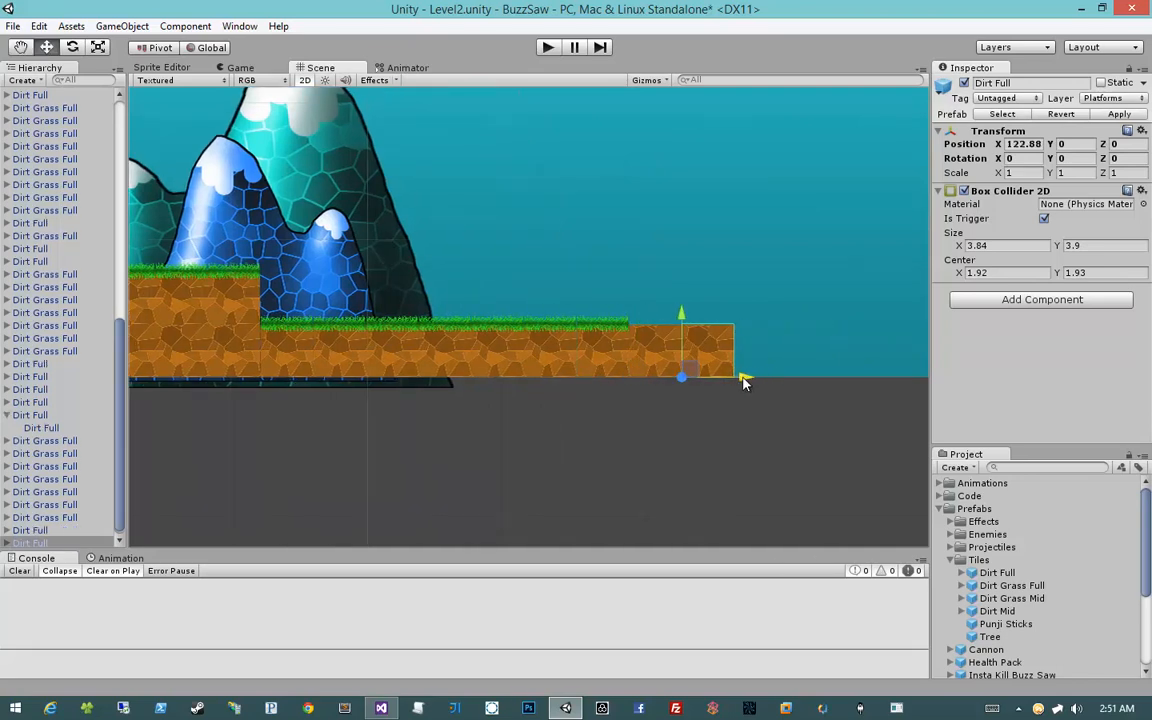
Step: Cap the two end Dirt Full tiles with duplicated Dirt Grass Full tiles at Y 3.84
click(613, 355)
ctrl+click(540, 352)
key(ctrl+d)
ctrl+drag(538, 368, 636, 315)
middle_drag(753, 311, 670, 311)
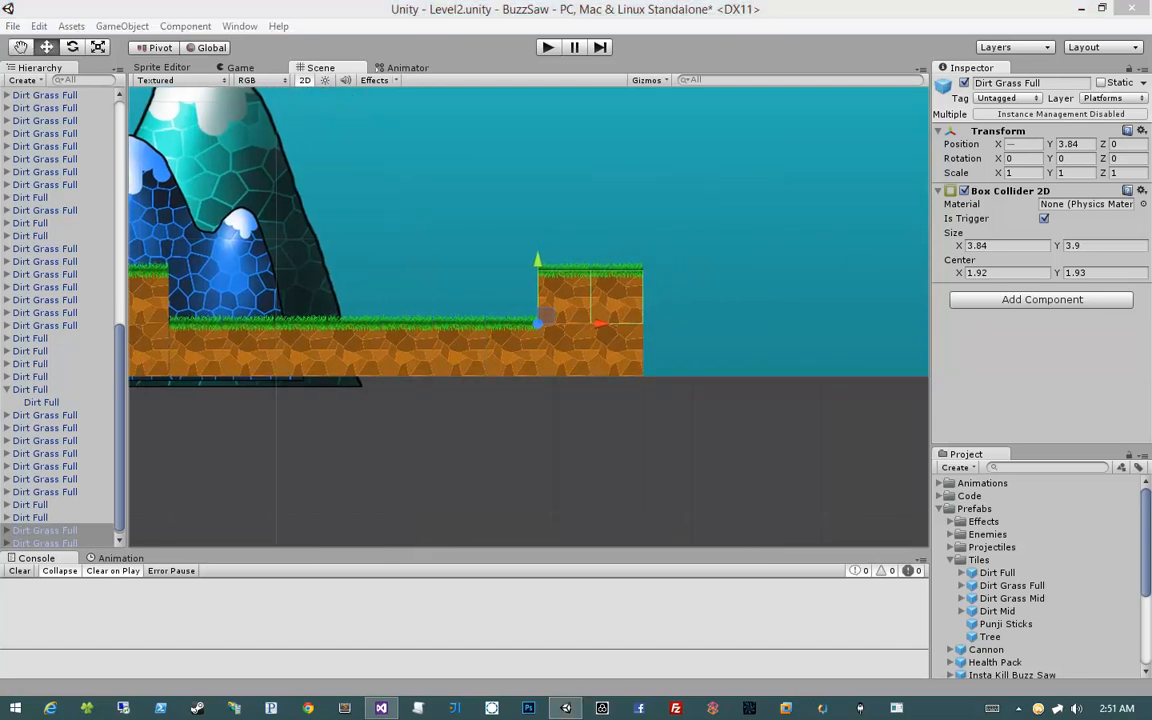
Step: Duplicate six low Dirt Grass Full tiles together and place them at Y 0 beyond the raised block
drag(524, 421, 292, 382)
drag(459, 381, 702, 381)
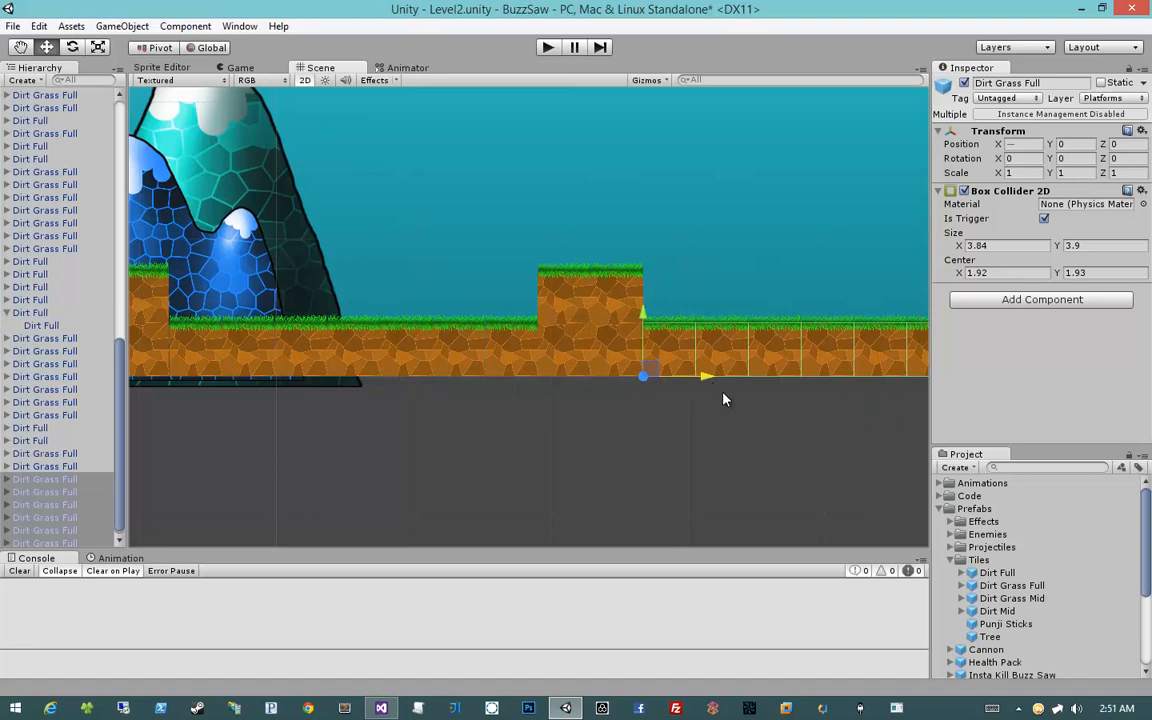
middle_drag(724, 399, 487, 369)
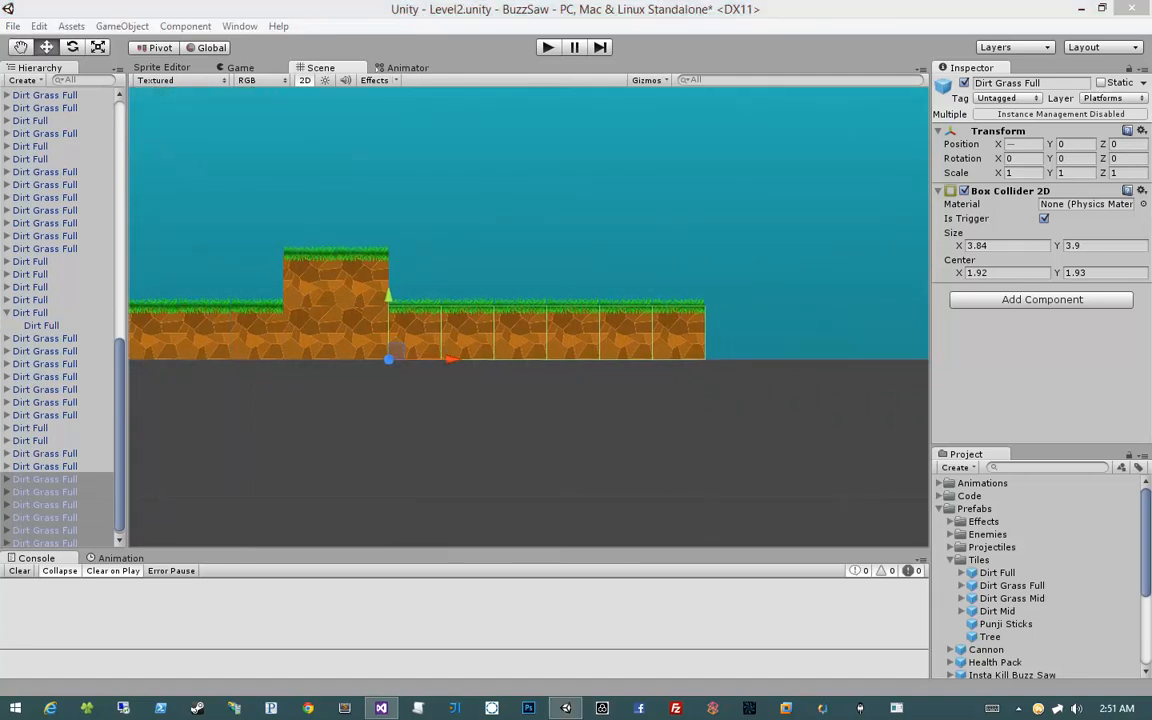
click(651, 428)
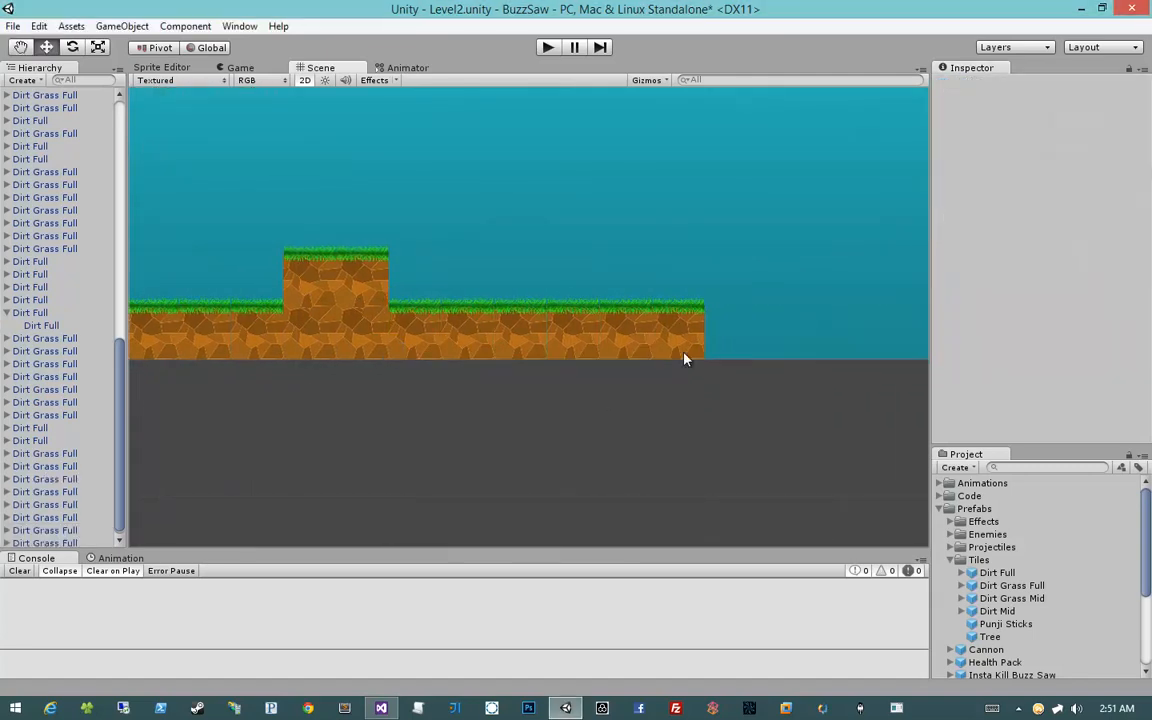
Step: Duplicate the raised block's two Dirt Full base tiles twice, placing four in a row at the end of the low ground
click(333, 341)
shift+click(360, 334)
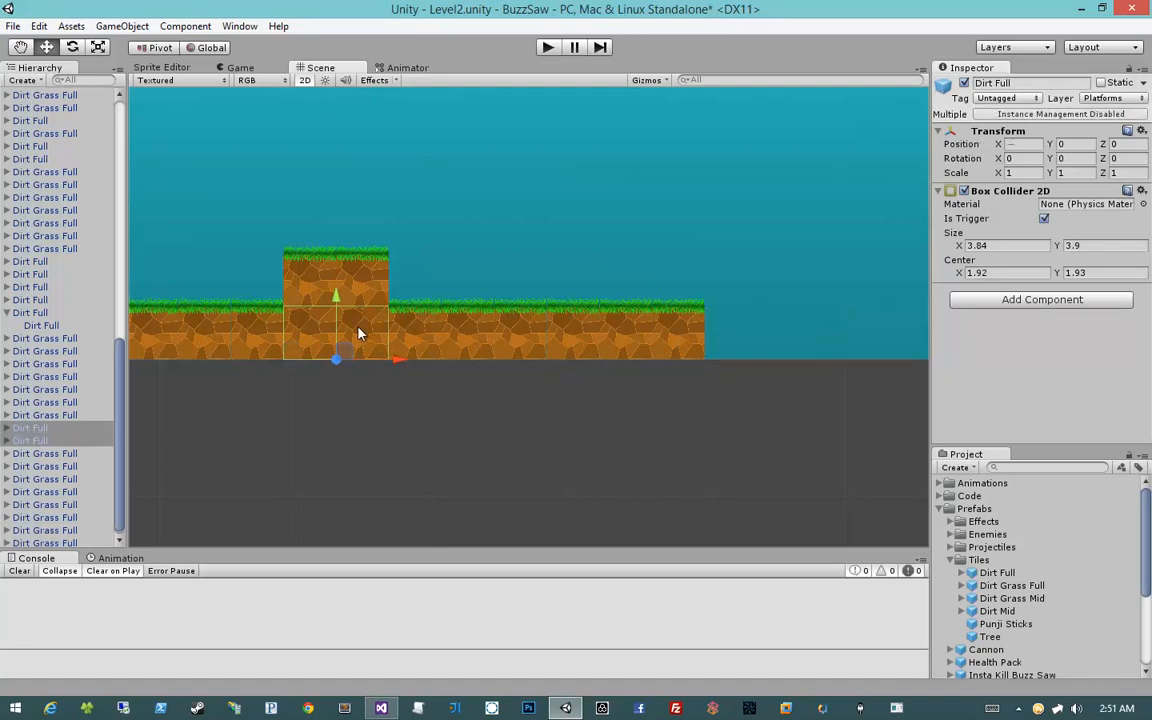
drag(355, 362, 792, 367)
middle_drag(792, 367, 571, 363)
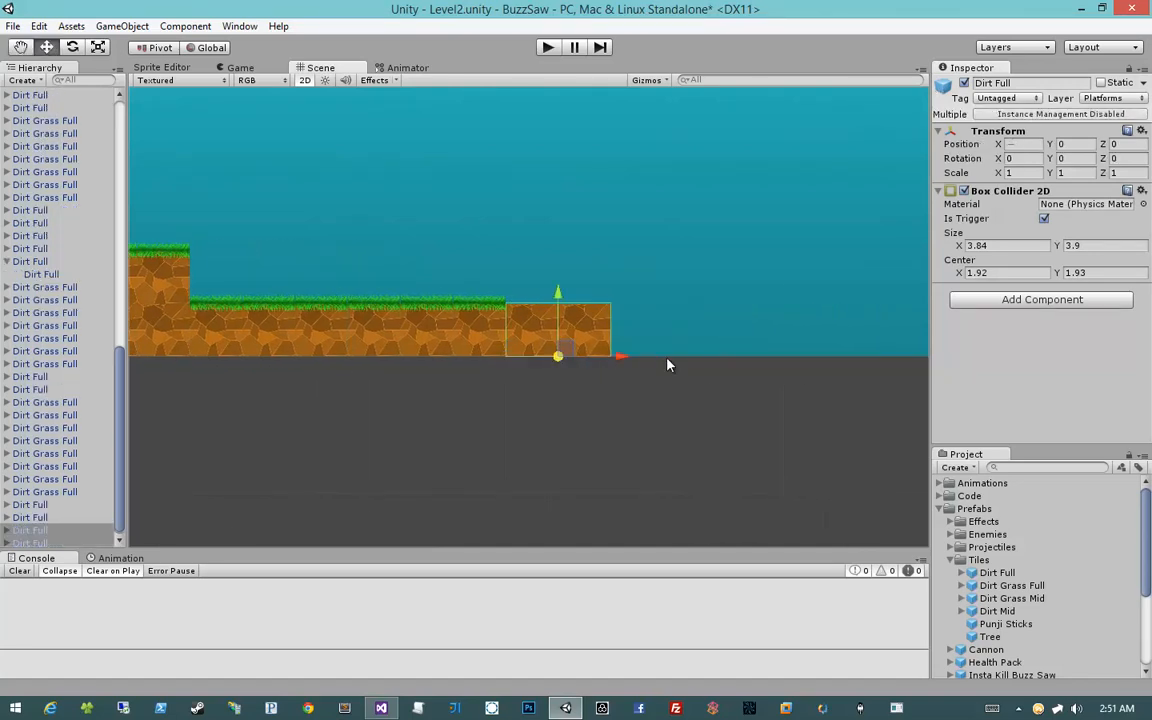
drag(622, 364, 724, 357)
middle_drag(698, 369, 720, 406)
Step: Cap the first two of the four new Dirt Full tiles with Dirt Grass Full copies at Y 3.84
click(526, 370)
ctrl+click(445, 371)
key(ctrl+d)
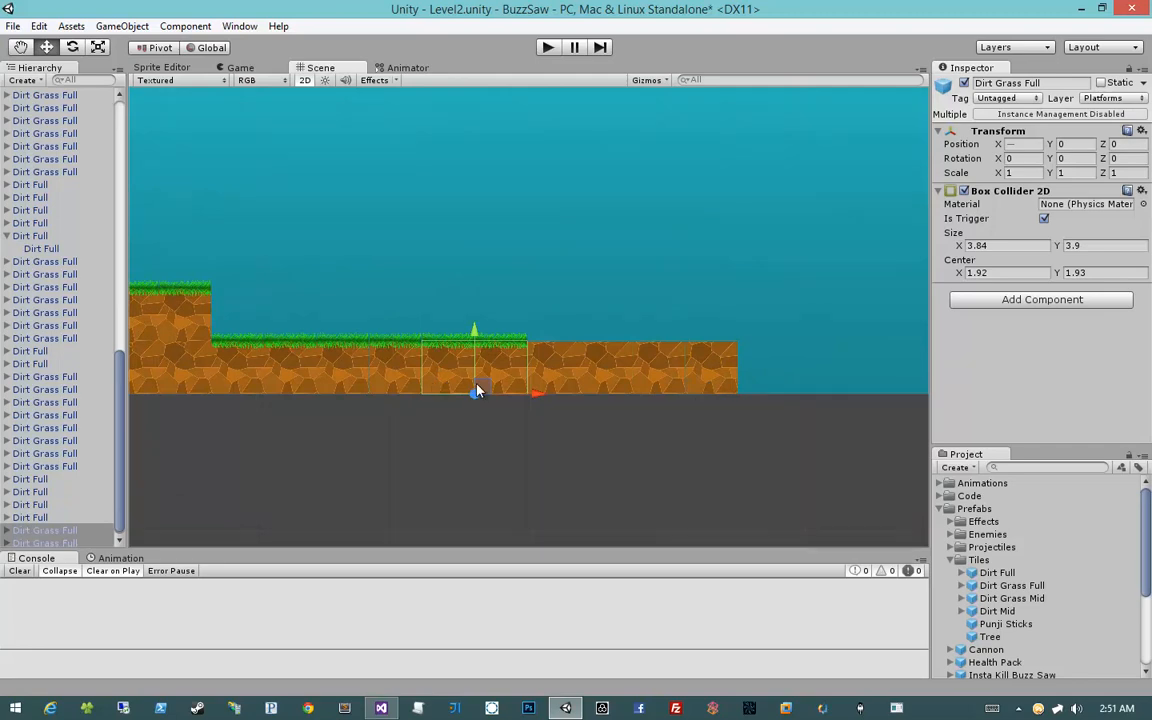
drag(477, 390, 582, 338)
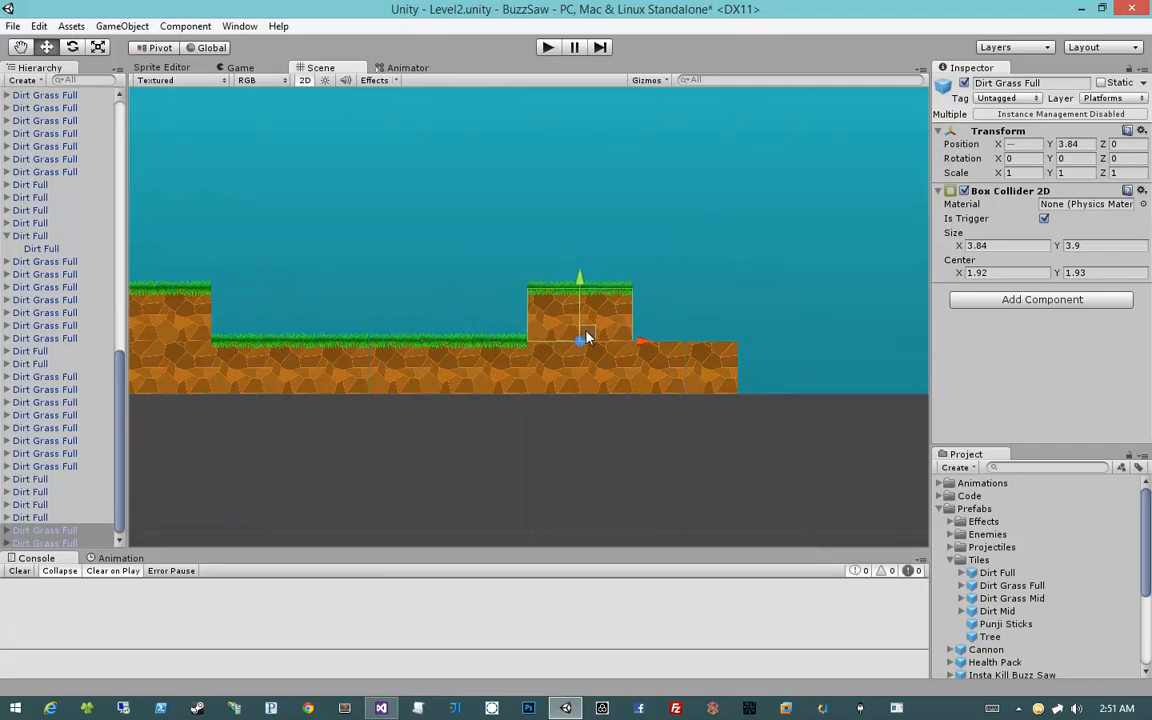
Step: Duplicate the last two Dirt Full base tiles and stack the copies above them at Y 3.84
click(621, 361)
click(660, 368)
ctrl+click(699, 381)
key(ctrl+d)
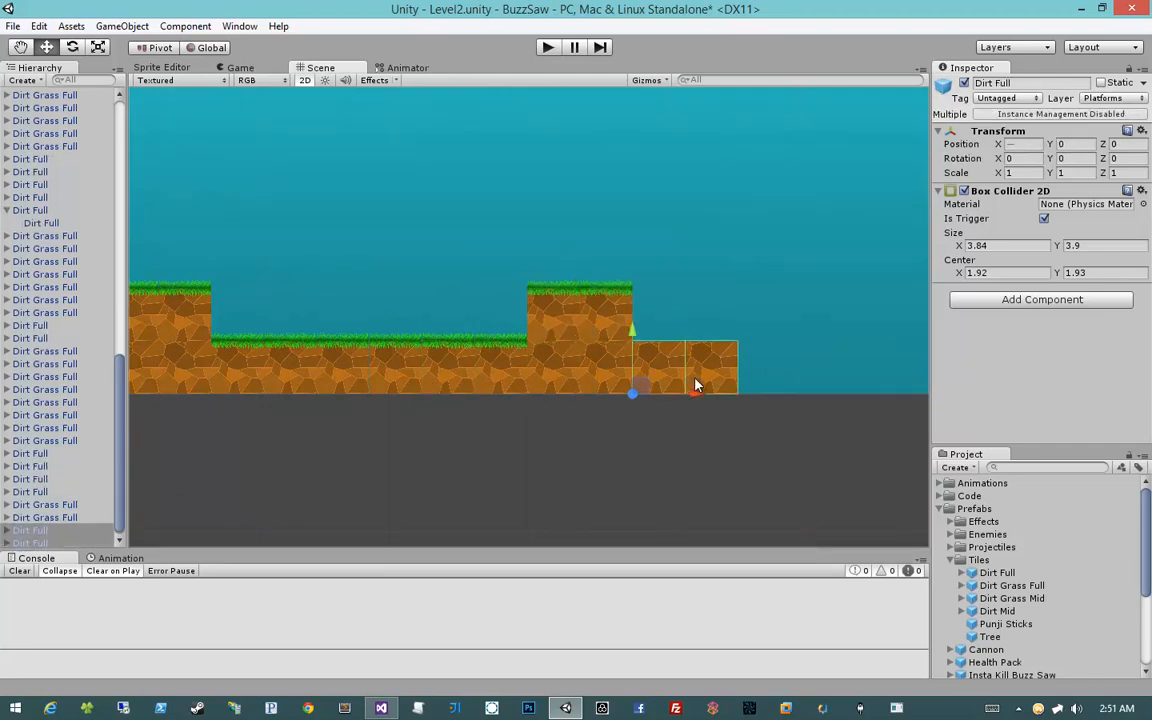
drag(632, 327, 632, 276)
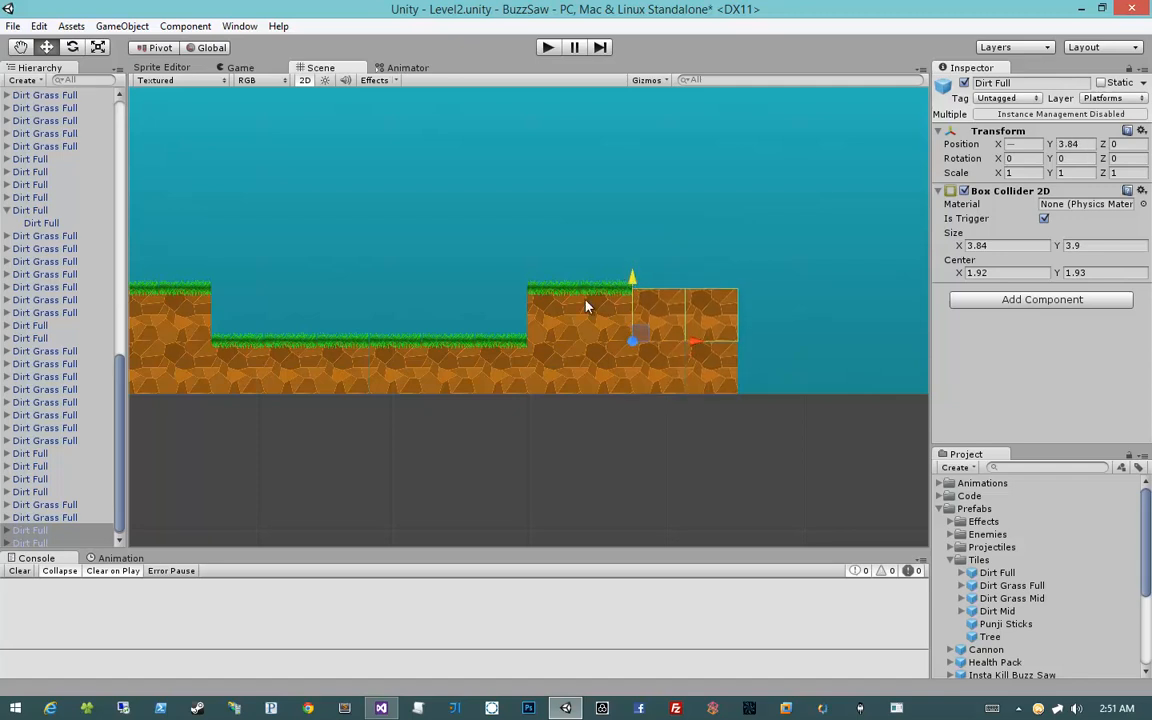
Step: Cap the taller two-tile-wide stair with duplicated Dirt Grass Full tiles at Y 7.68
click(588, 304)
ctrl+click(566, 330)
key(ctrl+d)
drag(543, 341, 645, 286)
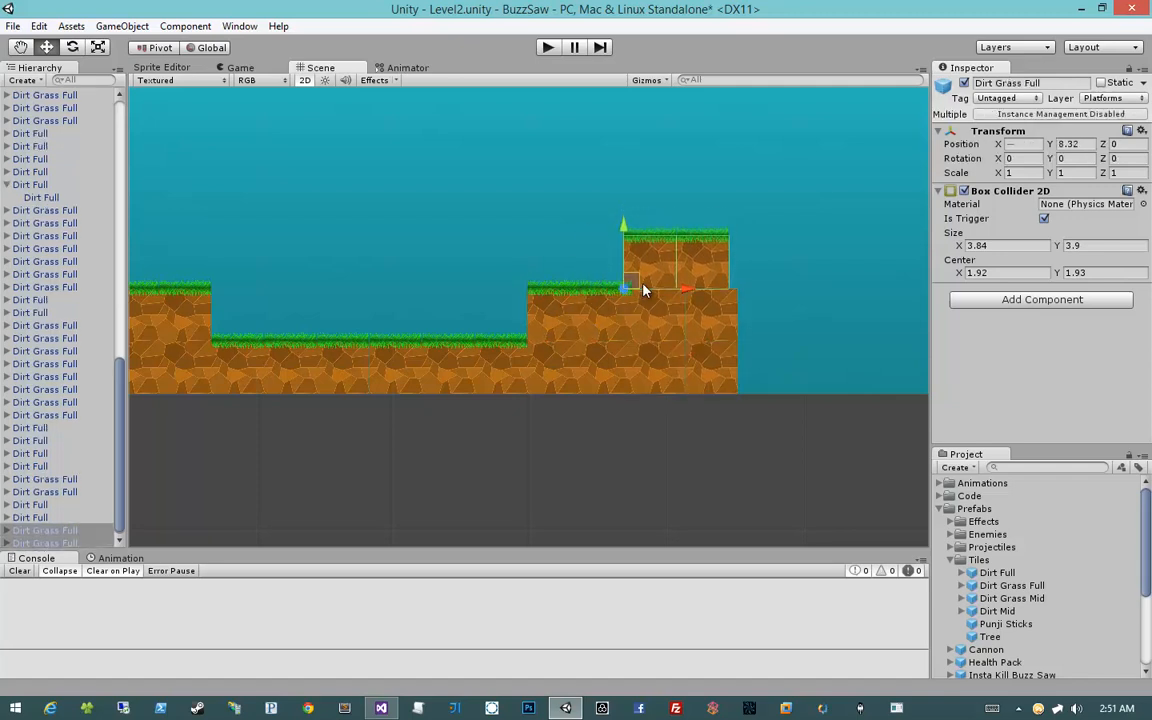
middle_drag(703, 286, 604, 268)
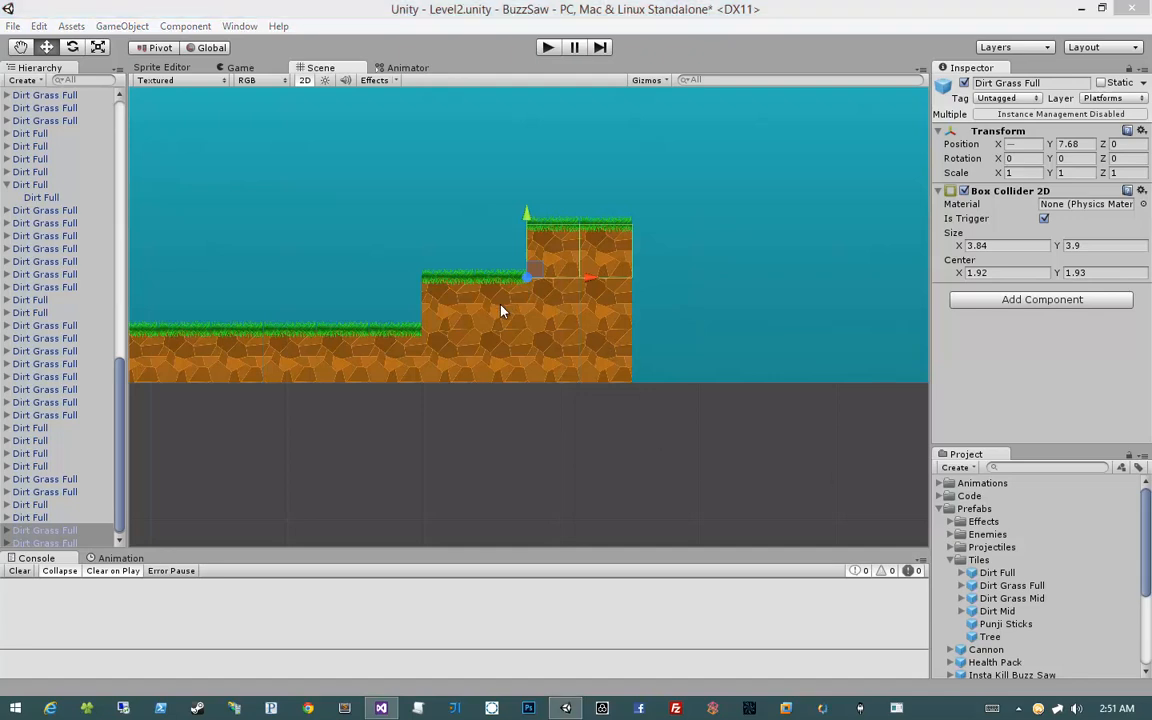
Step: Continue the low ground past the double stair with five Dirt Grass Full copies at Y 0 and deselect them
click(396, 348)
ctrl+click(335, 348)
ctrl+click(288, 350)
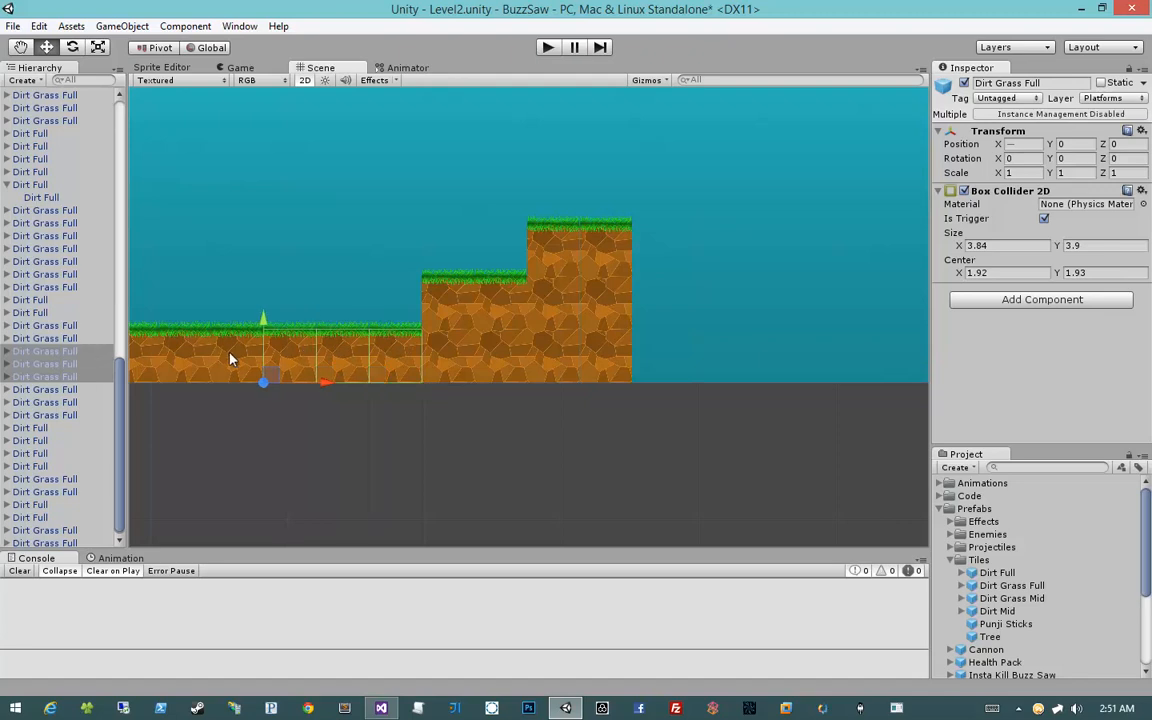
ctrl+click(228, 352)
key(ctrl+d)
drag(221, 386, 798, 385)
middle_drag(806, 370, 763, 370)
middle_drag(689, 339, 649, 344)
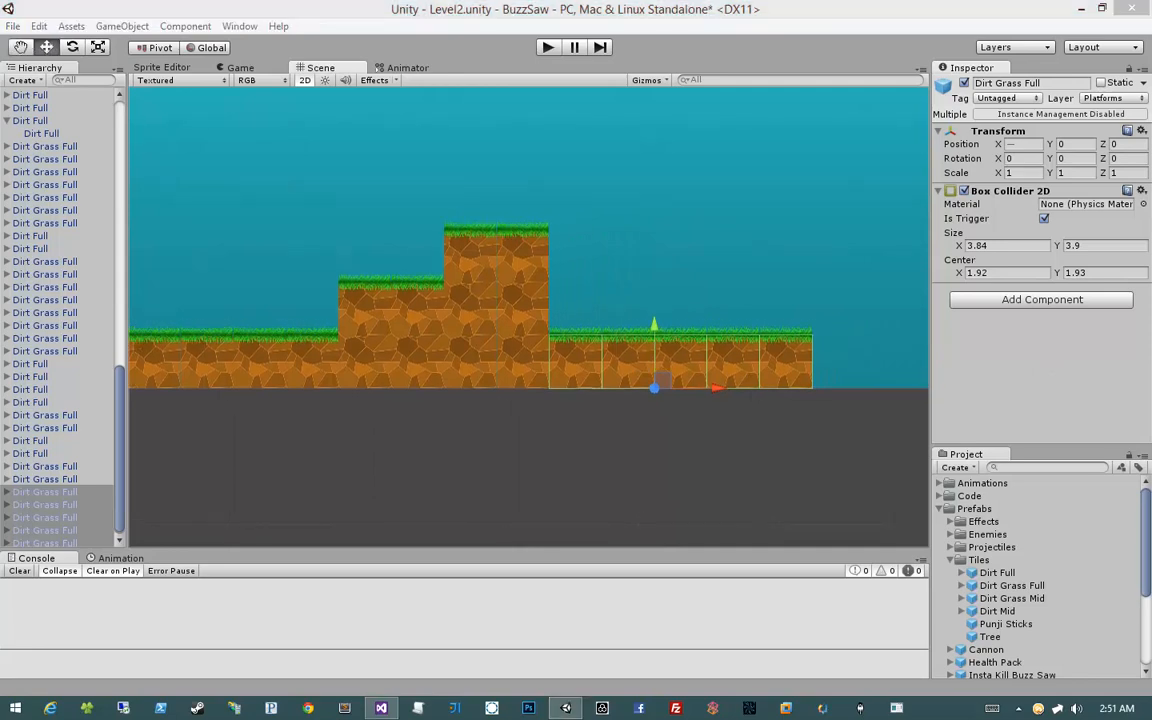
click(737, 424)
Step: Build a column four tiles high at X 184.32 from copies of two stacked Dirt Full tiles
click(527, 359)
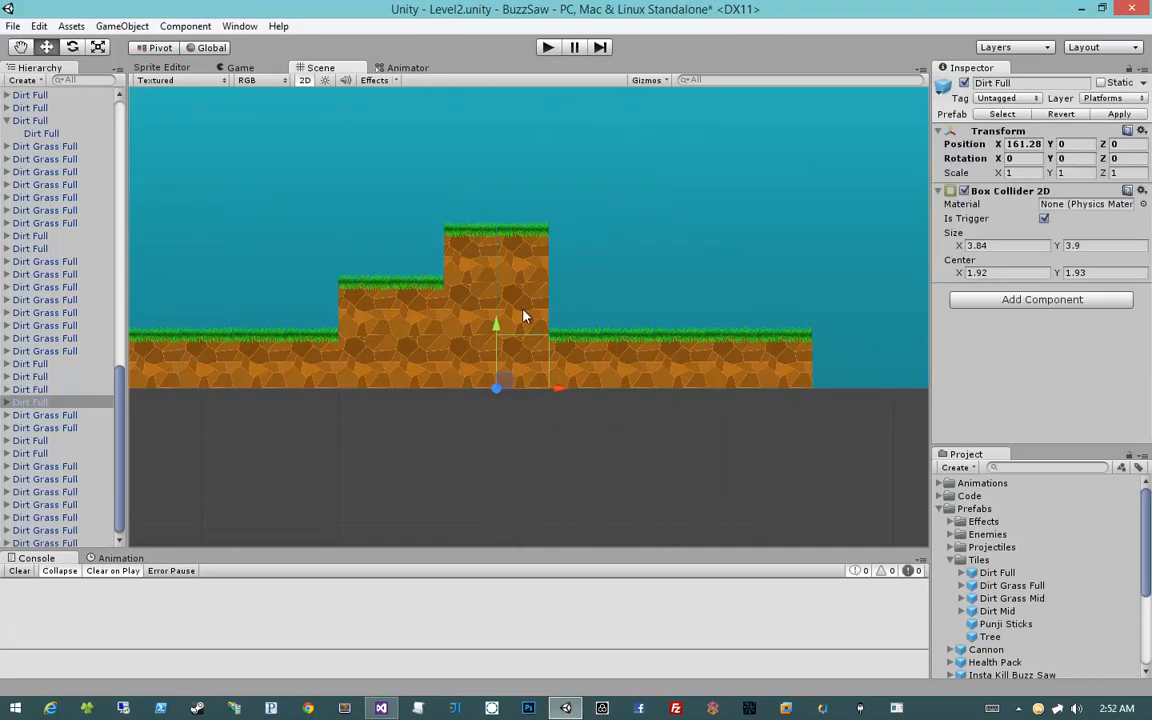
shift+click(525, 315)
middle_drag(658, 362, 583, 374)
key(ctrl+d)
drag(487, 408, 800, 408)
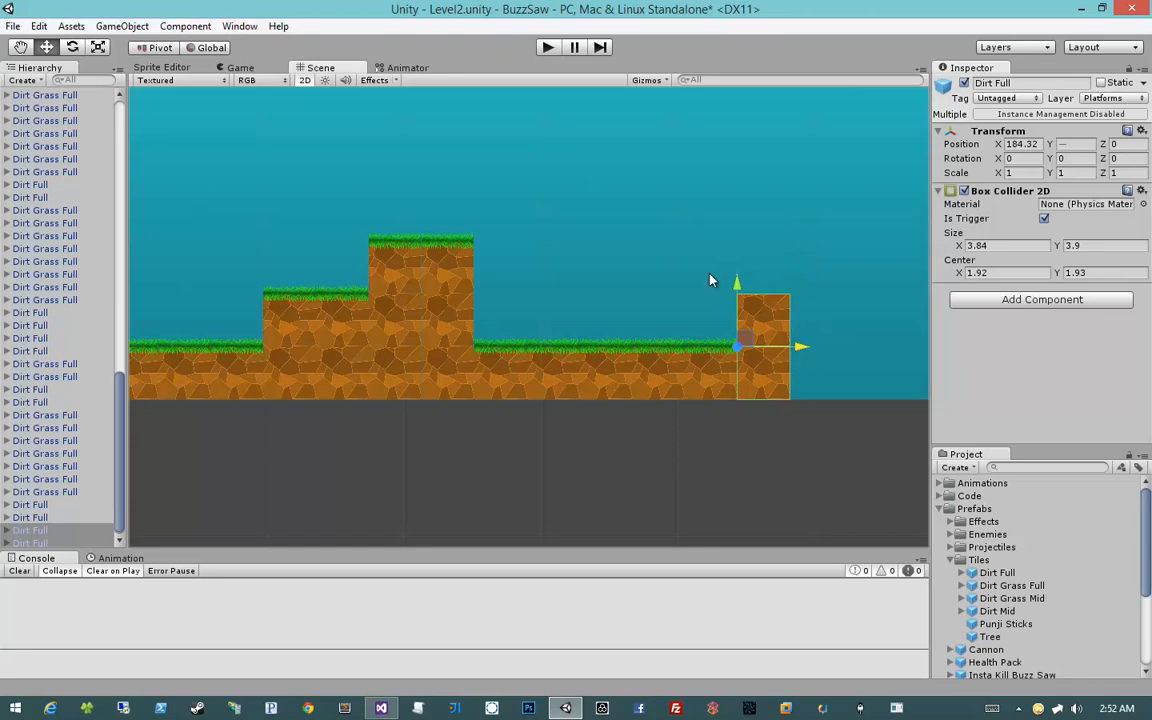
drag(737, 284, 739, 186)
middle_drag(776, 232, 782, 320)
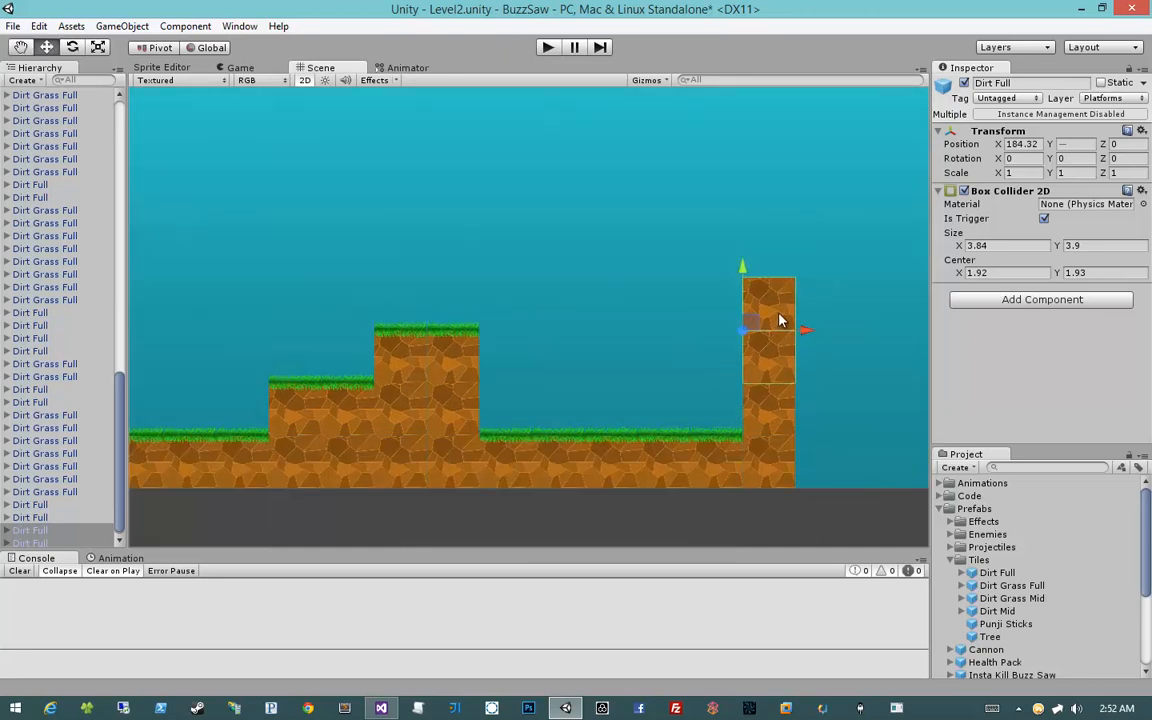
Step: Duplicate the topmost Dirt Full sprite of the new column and stack the copy one tile higher
click(764, 297)
key(ctrl+d)
drag(762, 294, 764, 239)
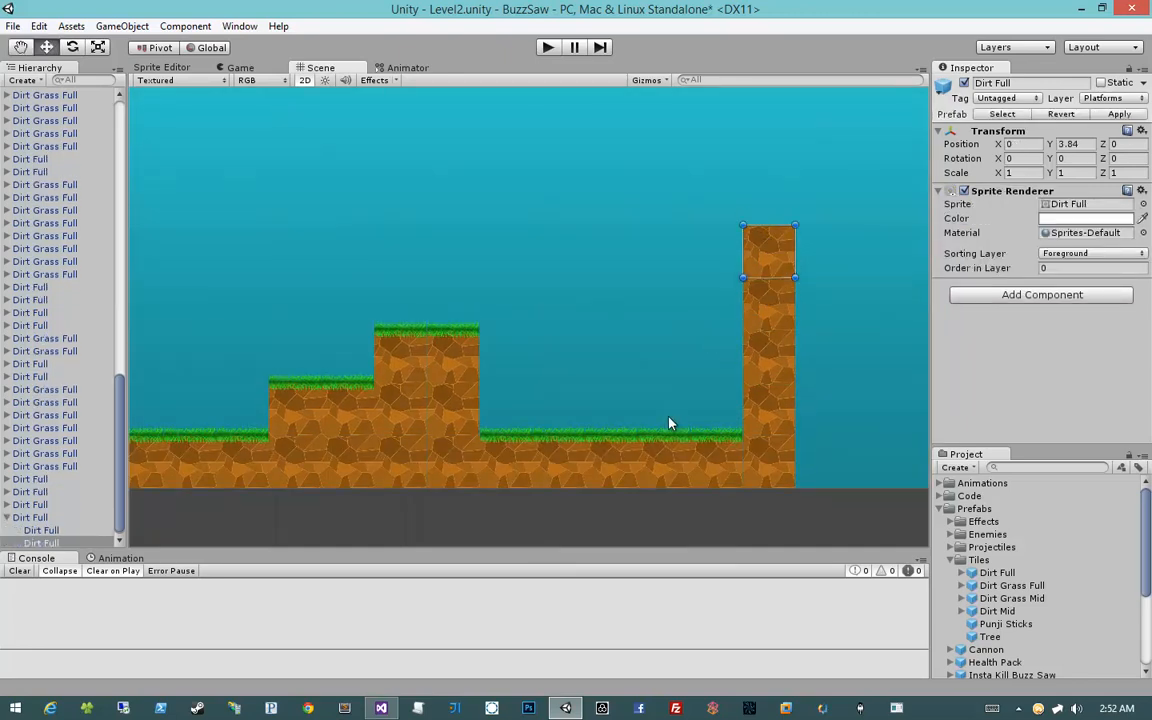
Step: Cap the tall end column with a duplicated Dirt Grass Full tile at Y 19.2, deselect it and save the scene
click(700, 455)
key(ctrl+d)
drag(699, 481, 753, 214)
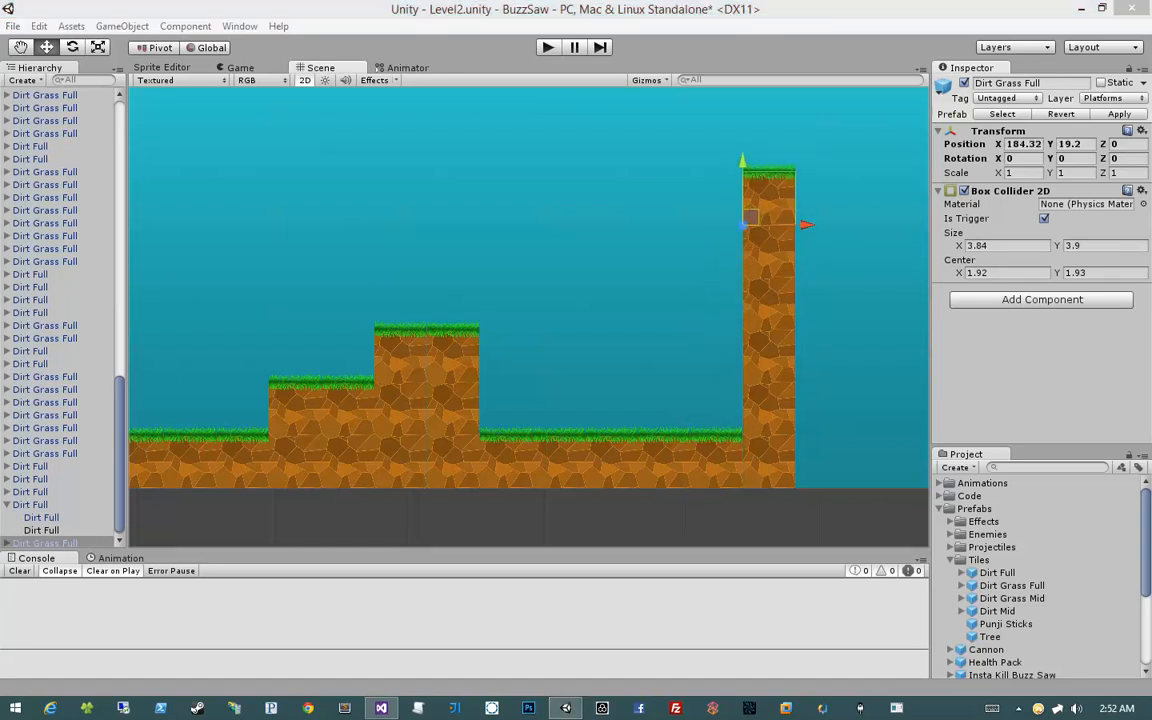
click(775, 532)
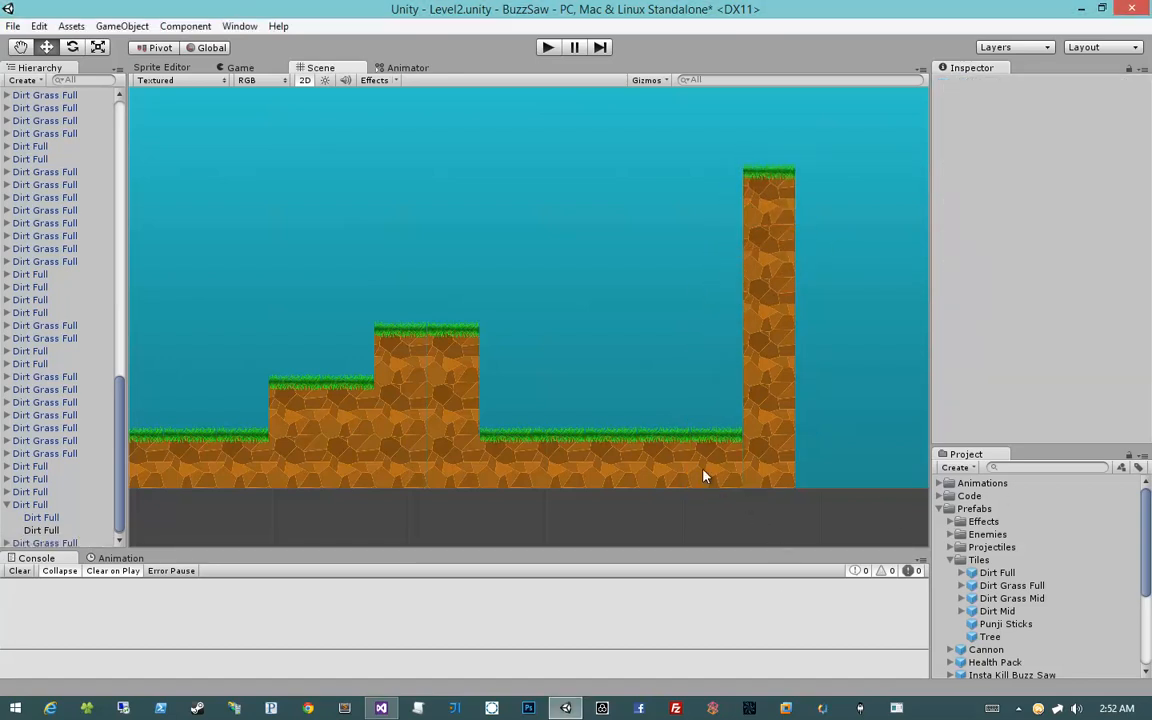
scroll(481, 404, down, 10)
scroll(705, 392, up, 2)
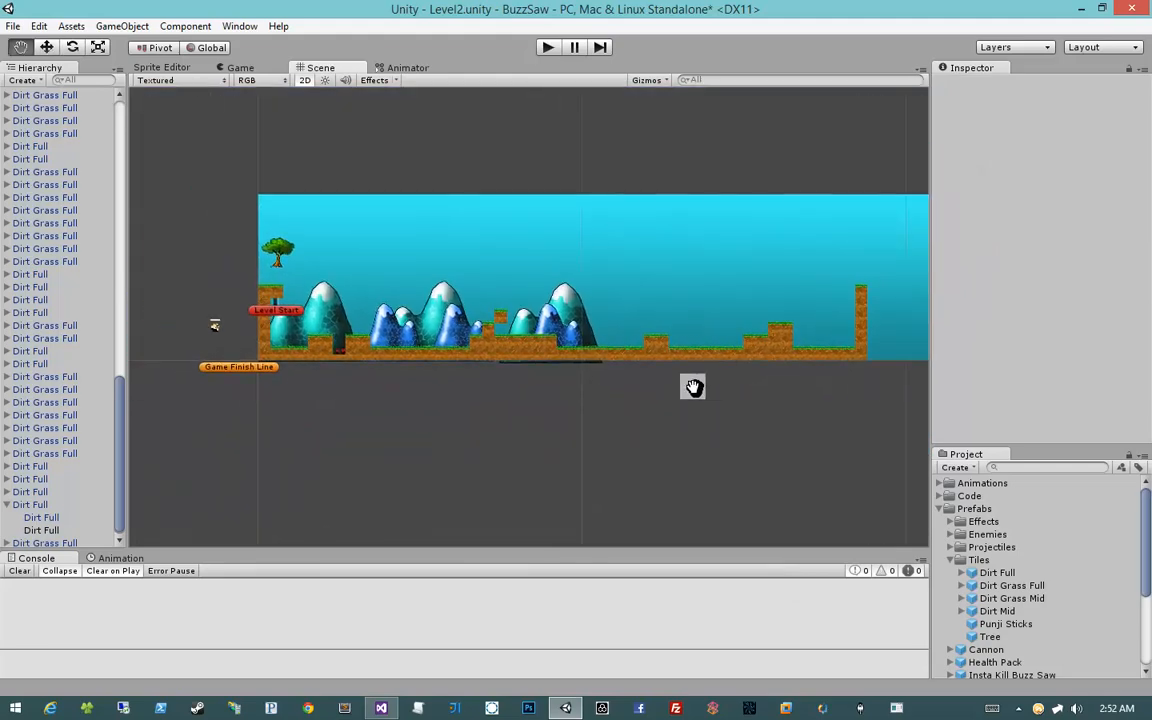
middle_drag(691, 388, 671, 391)
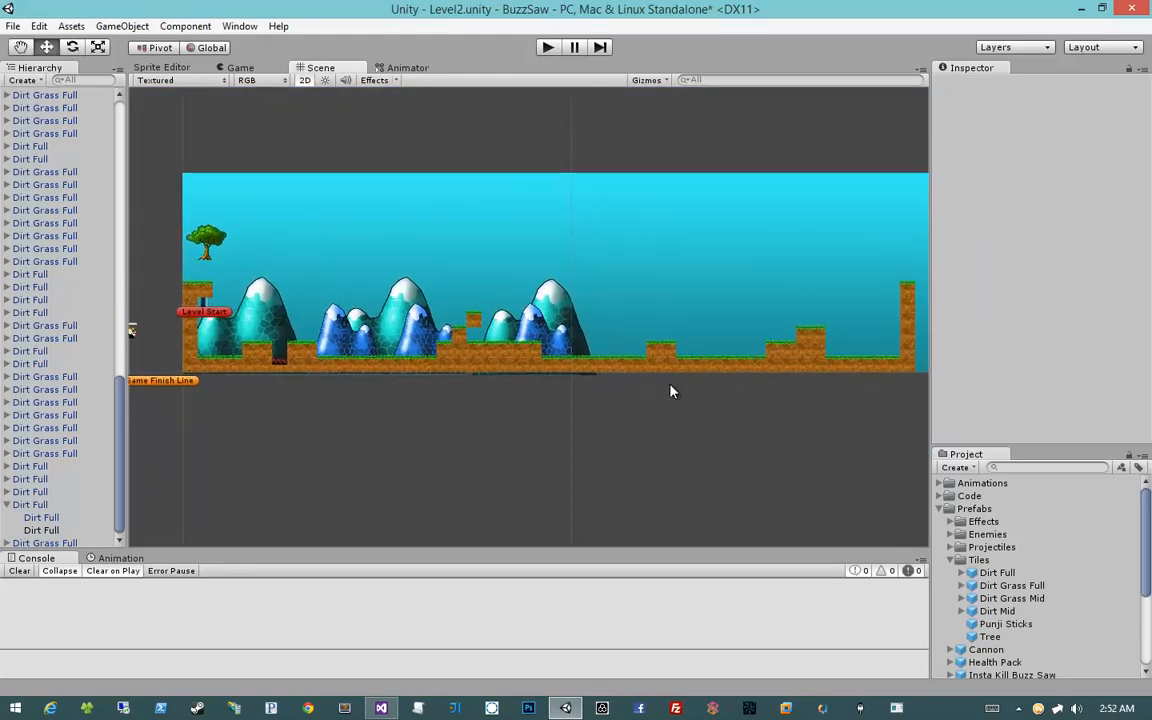
key(ctrl+s)
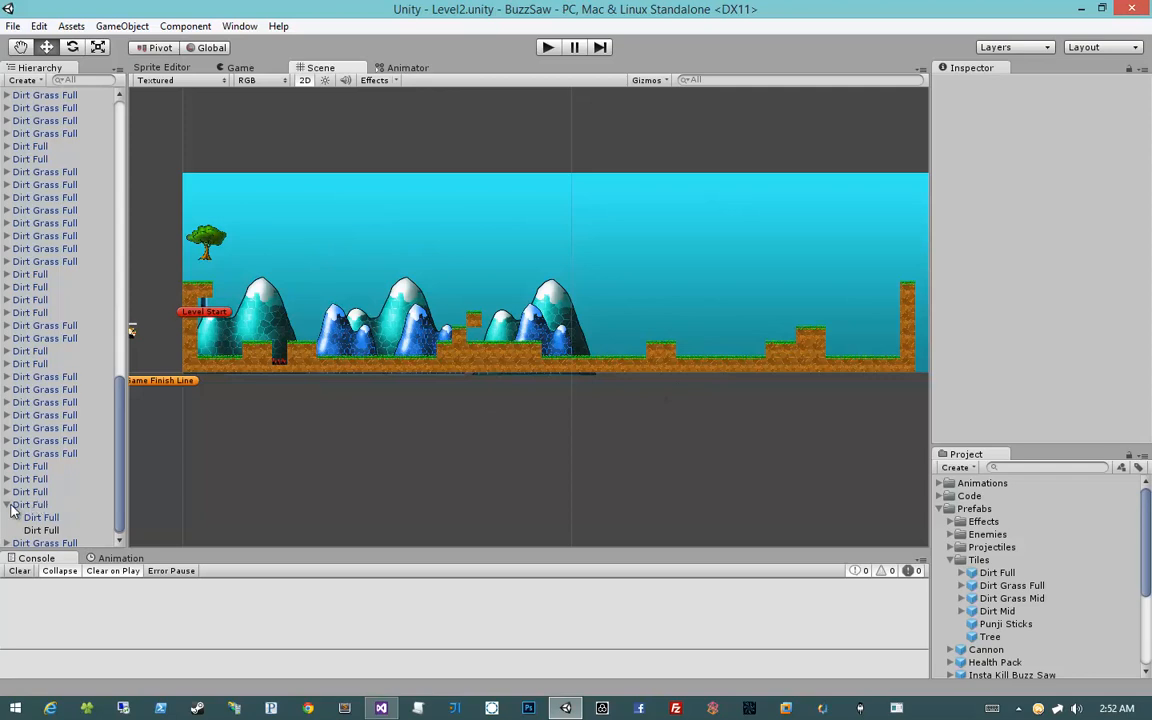
Step: Move and widen Camera Bounds to reach the tall end column, with position X about 93.61 and X scale about 186.4, and save the scene
scroll(47, 419, up, 15)
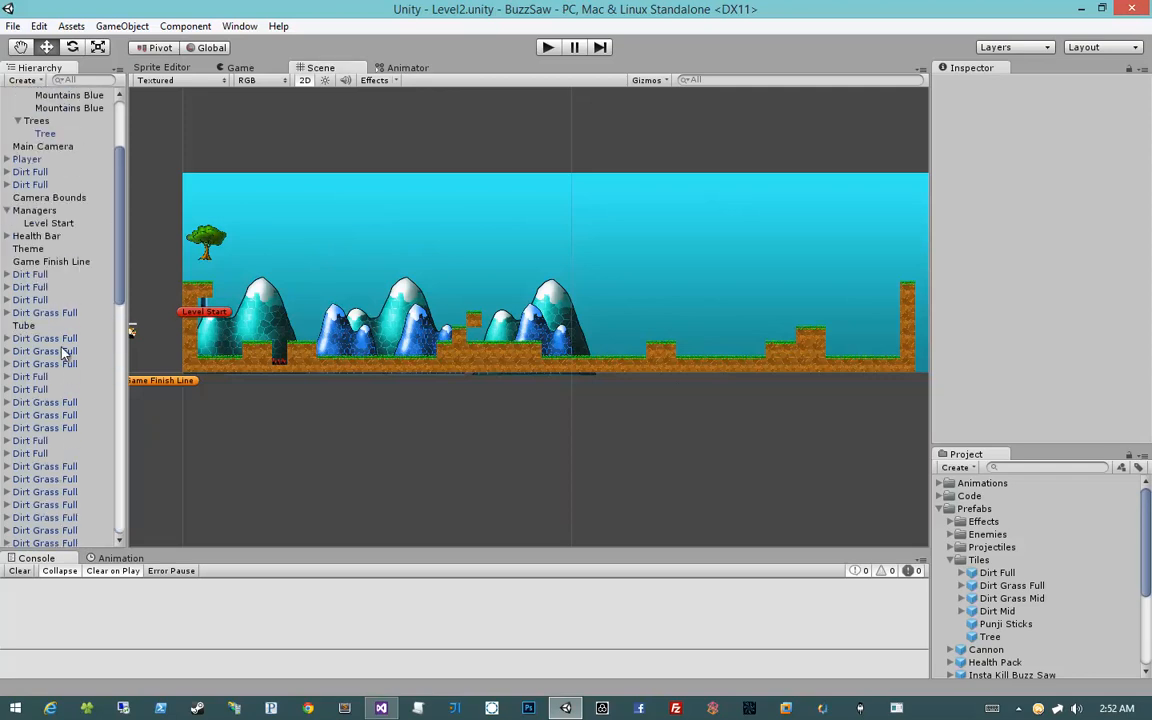
click(46, 200)
middle_drag(573, 354, 513, 358)
scroll(509, 351, down, 2)
scroll(508, 352, up, 1)
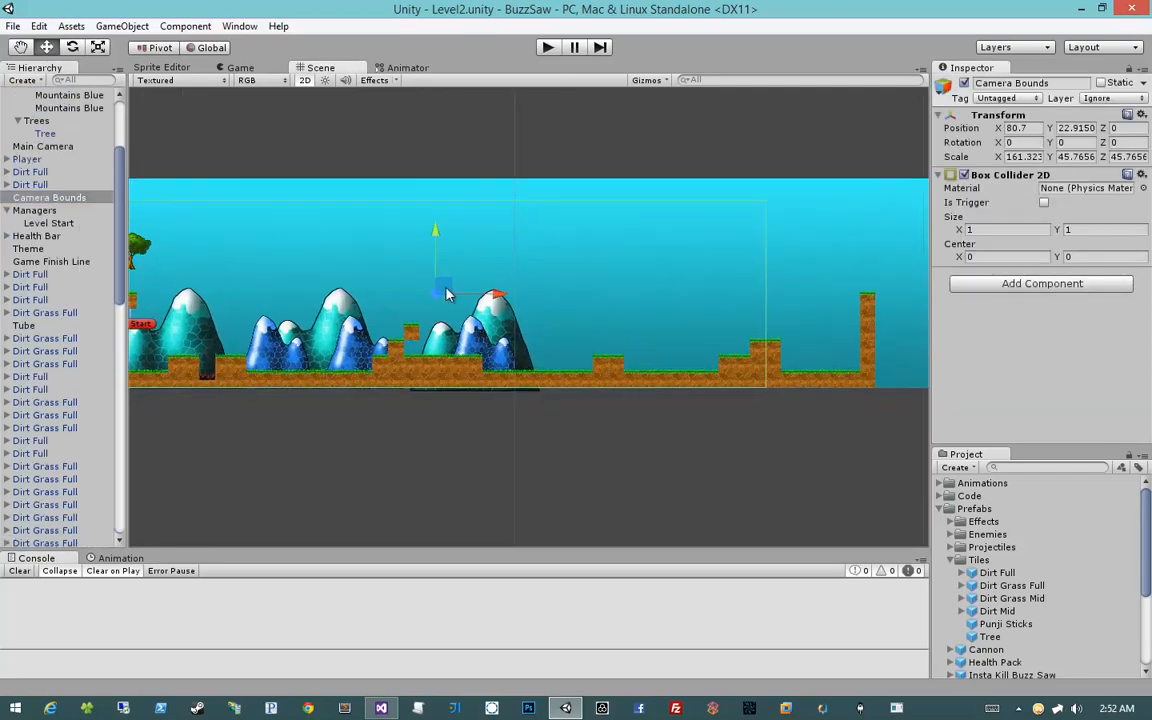
drag(494, 299, 540, 300)
middle_drag(540, 300, 613, 292)
key(e)
key(r)
mouse_move(613, 292)
mouse_down()
mouse_move(633, 291)
mouse_move(600, 294)
mouse_up()
key(f)
key(w)
key(e)
key(r)
key(w)
key(ctrl+z)
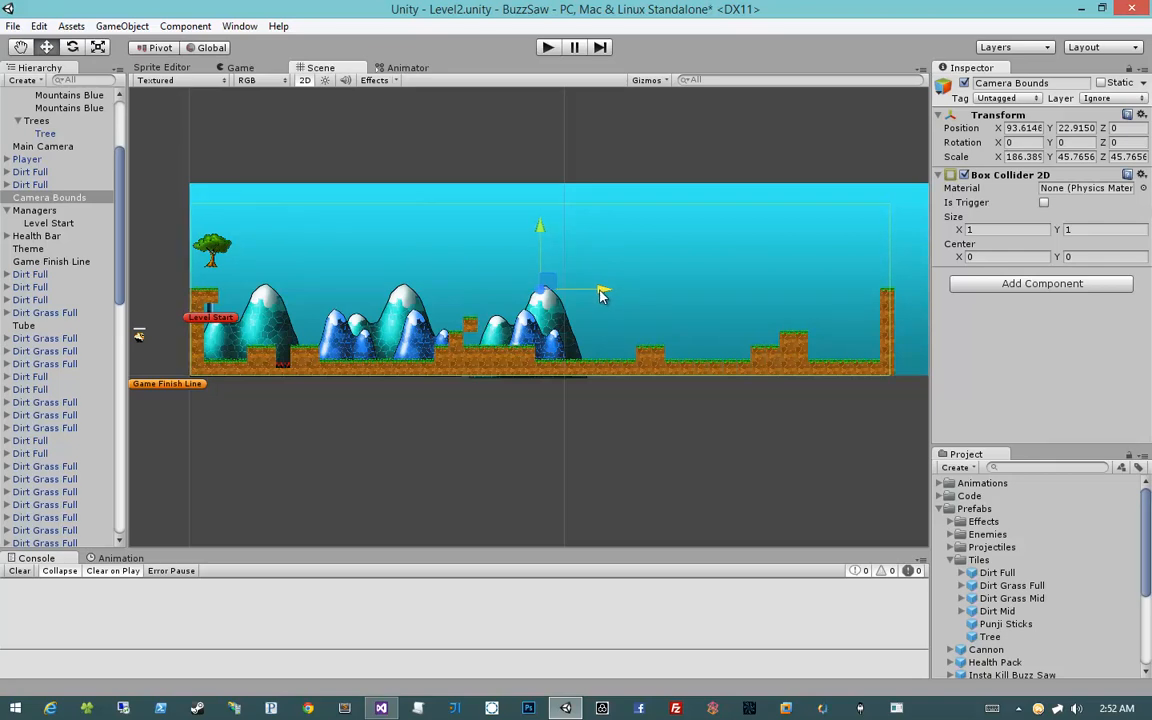
key(ctrl+s)
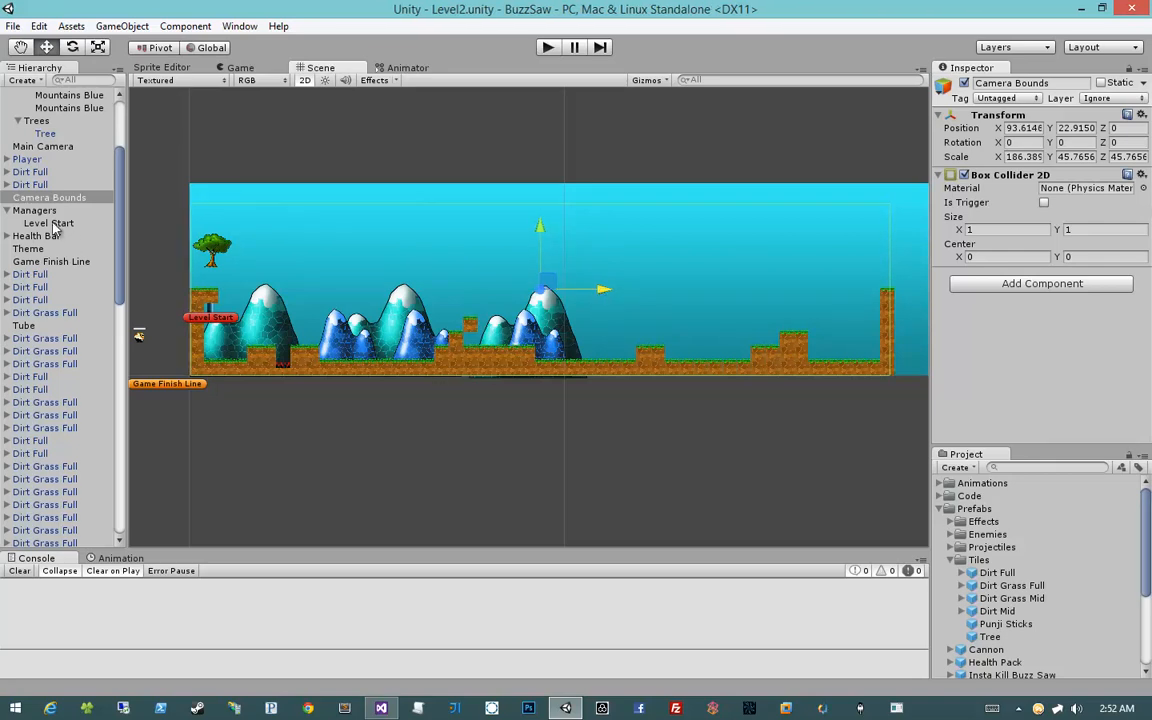
Step: Duplicate the middle Mountains Teal sprite twice and spread the copies behind the far half of the level
scroll(60, 210, up, 4)
click(80, 173)
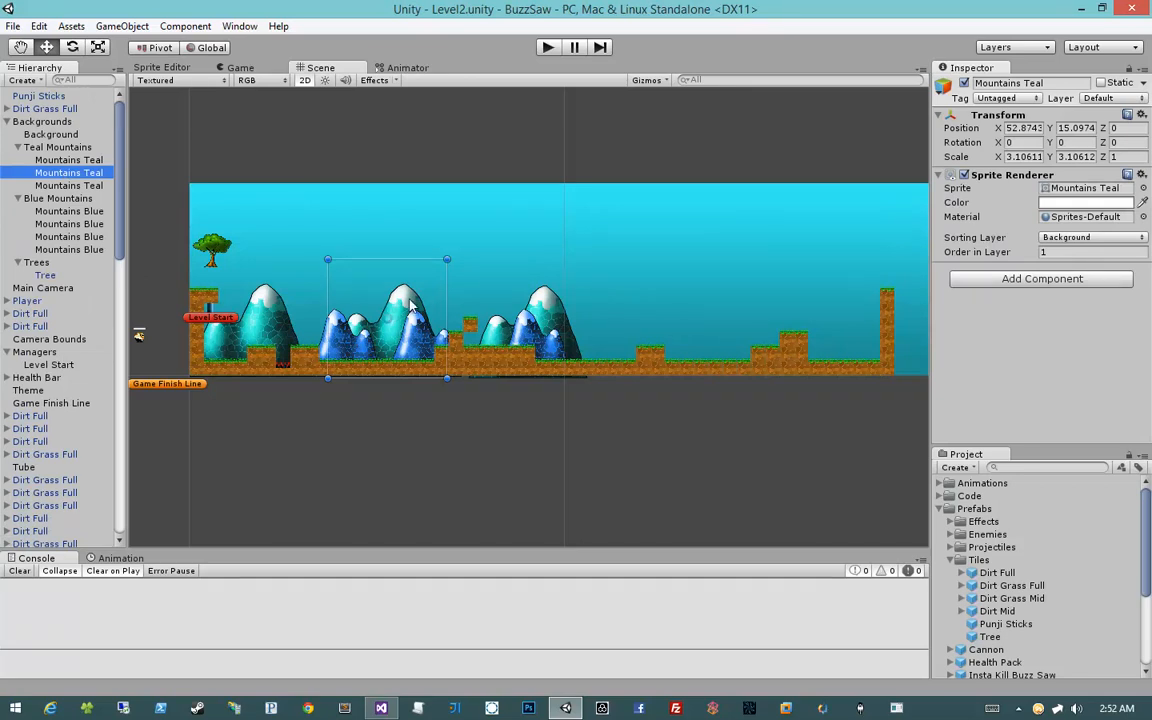
key(ctrl+d)
drag(407, 303, 805, 316)
key(ctrl+d)
Step: Duplicate the second Mountains Blue sprite twice, place the copies in front of the new teal mountains and deselect
click(70, 236)
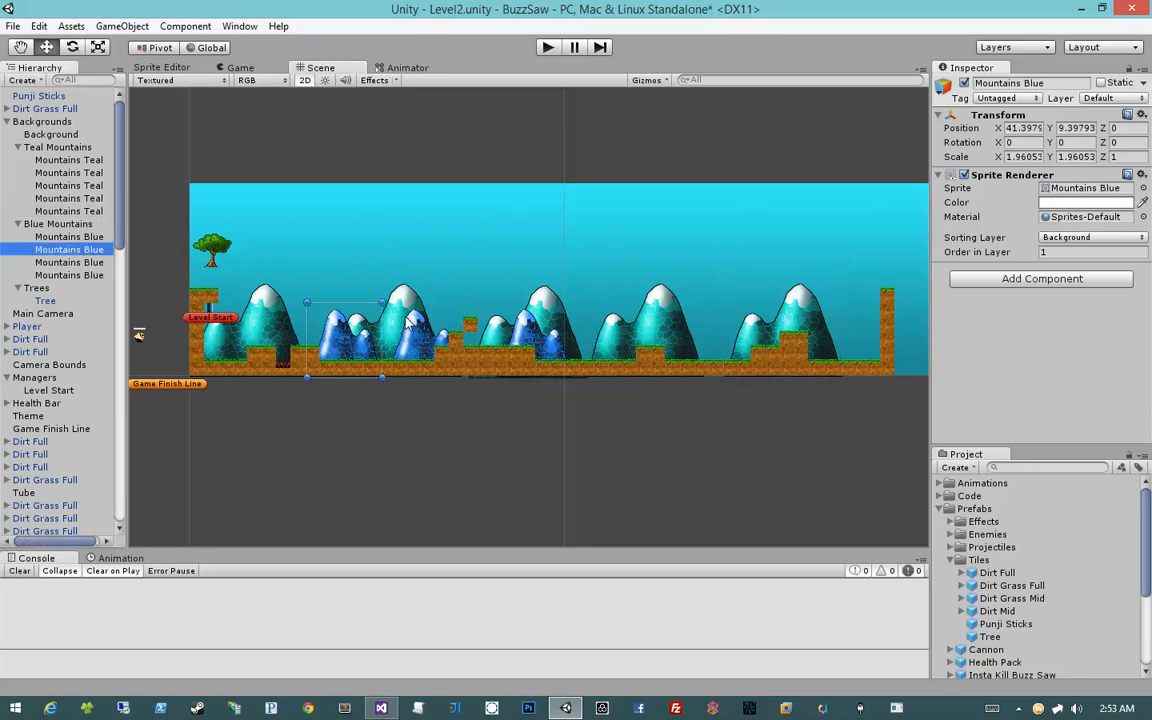
key(ctrl+d)
drag(363, 345, 872, 347)
key(ctrl+d)
click(720, 437)
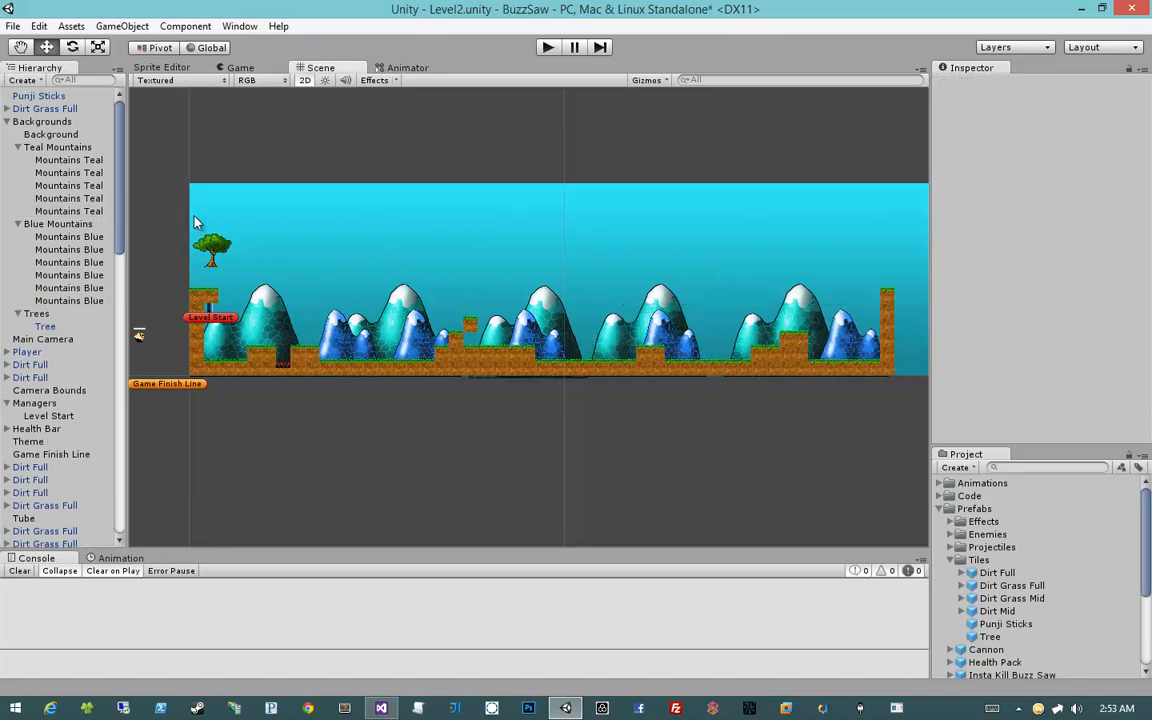
Step: Lower the Tree from the sky to ground level and distribute six duplicates along the level's terrain
click(43, 339)
click(45, 326)
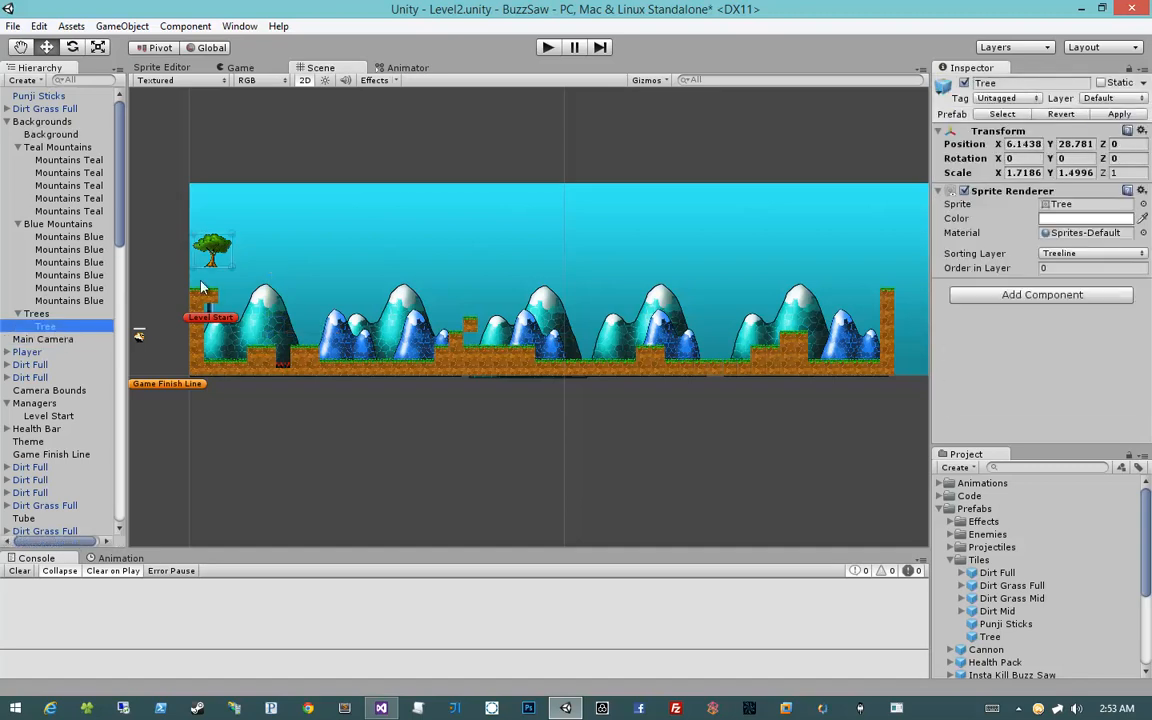
drag(212, 255, 405, 350)
key(ctrl+d)
key(ctrl+d)
key(ctrl+d)
drag(415, 352, 842, 350)
key(ctrl+d)
key(ctrl+d)
key(ctrl+d)
Step: Enlarge the tree before the end column to a scale of about 3.72 by 3.25, then deselect it and save the scene
scroll(643, 355, up, 5)
key(e)
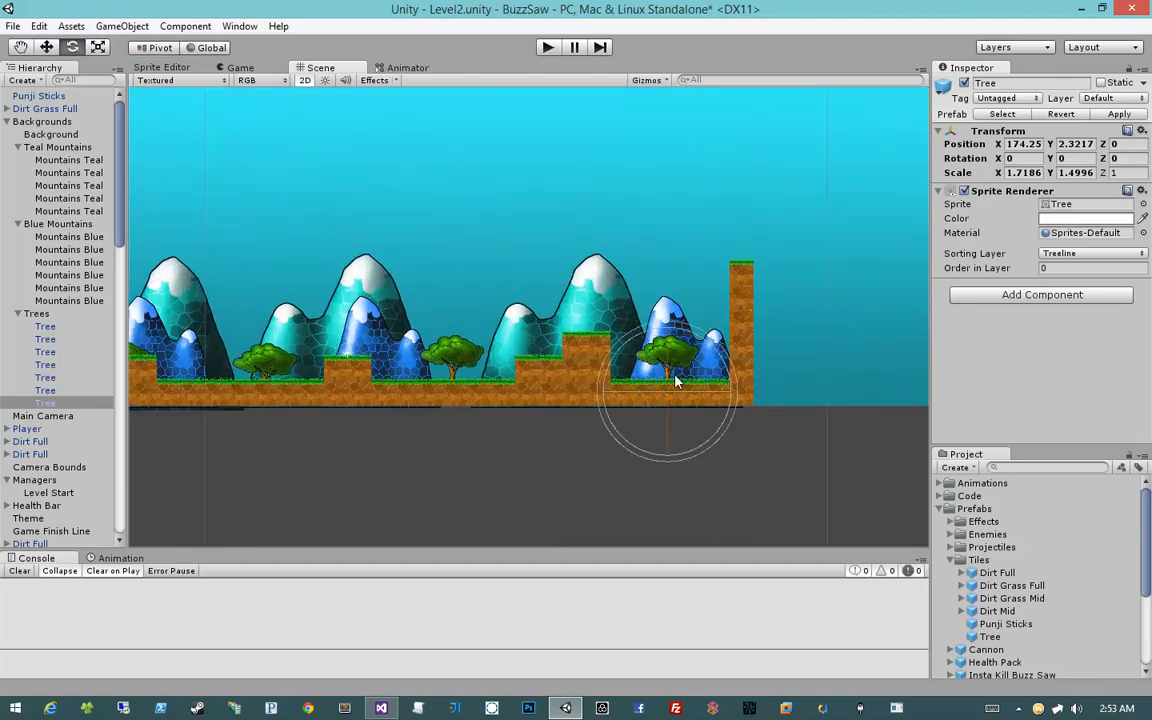
key(r)
drag(667, 391, 737, 341)
key(w)
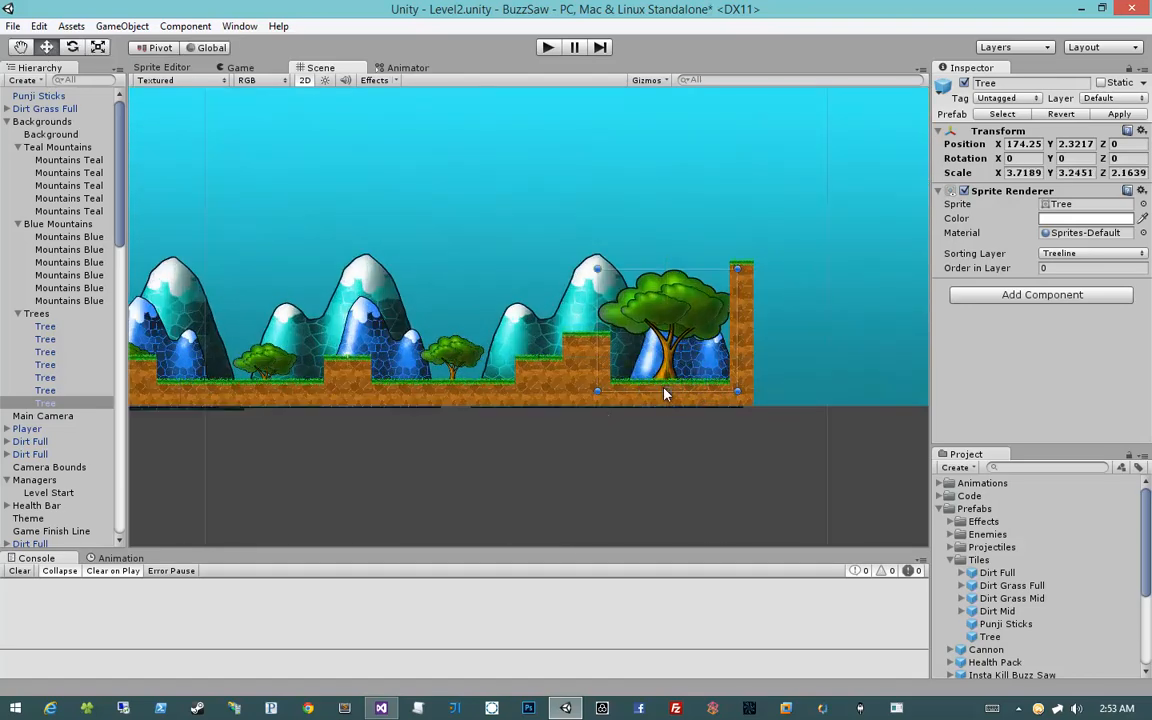
click(561, 388)
key(ctrl+s)
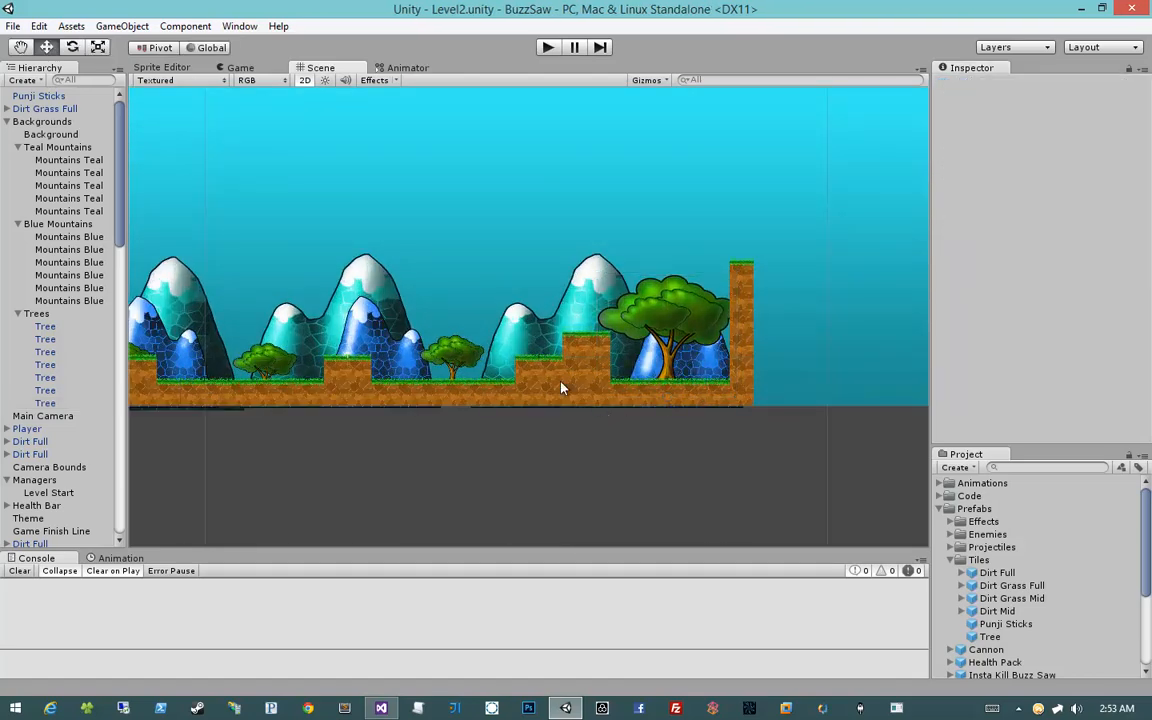
Step: Place a Point Star prefab above the first raised ground before the spike pit, at Y about 9.89
key(alt+Tab)
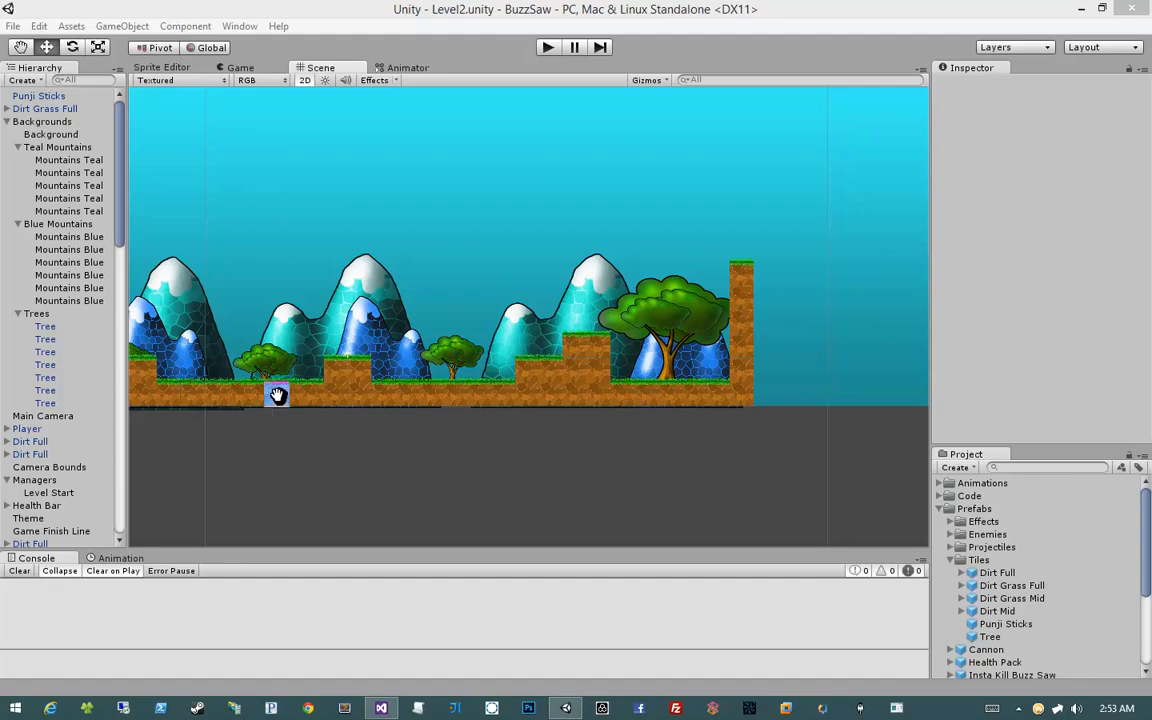
middle_drag(275, 393, 546, 414)
scroll(546, 414, up, 3)
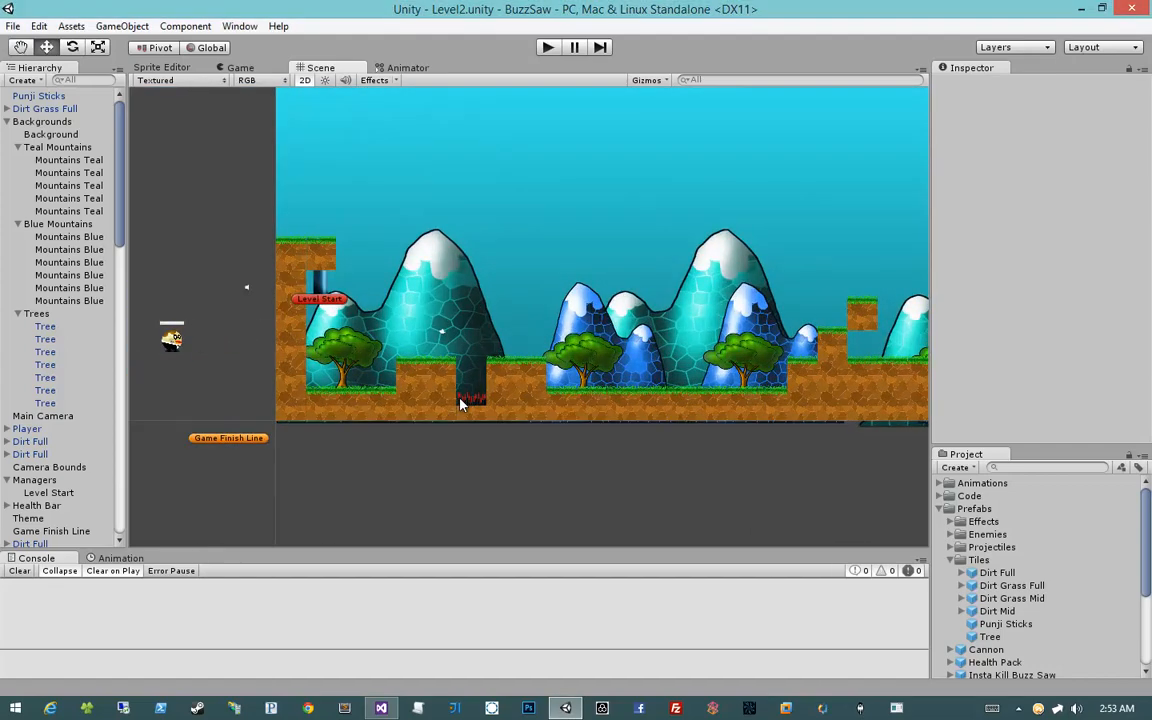
scroll(1000, 585, down, 3)
scroll(1000, 585, up, 3)
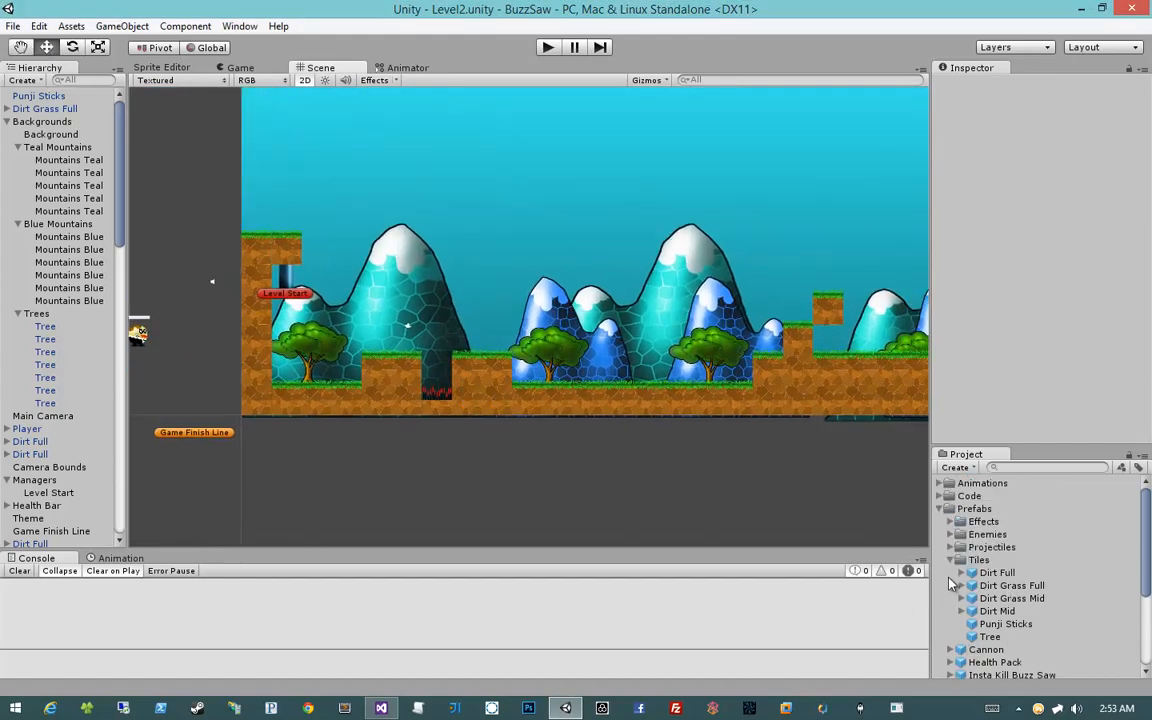
click(961, 560)
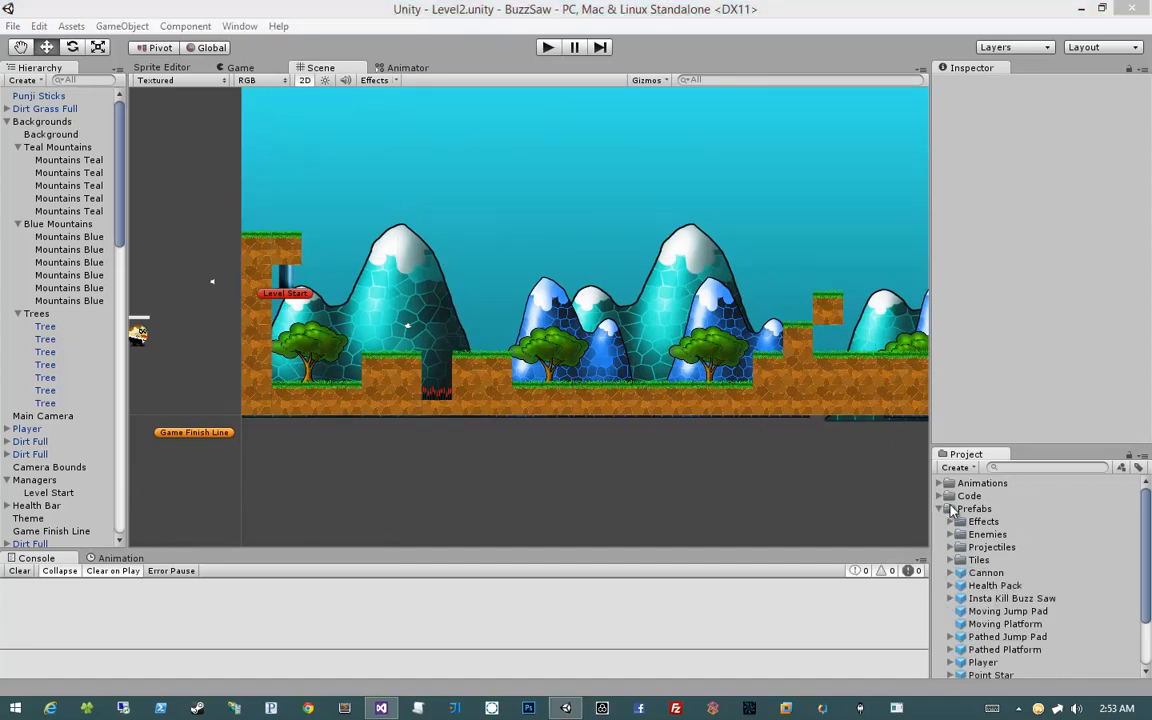
click(1007, 611)
scroll(1007, 615, down, 2)
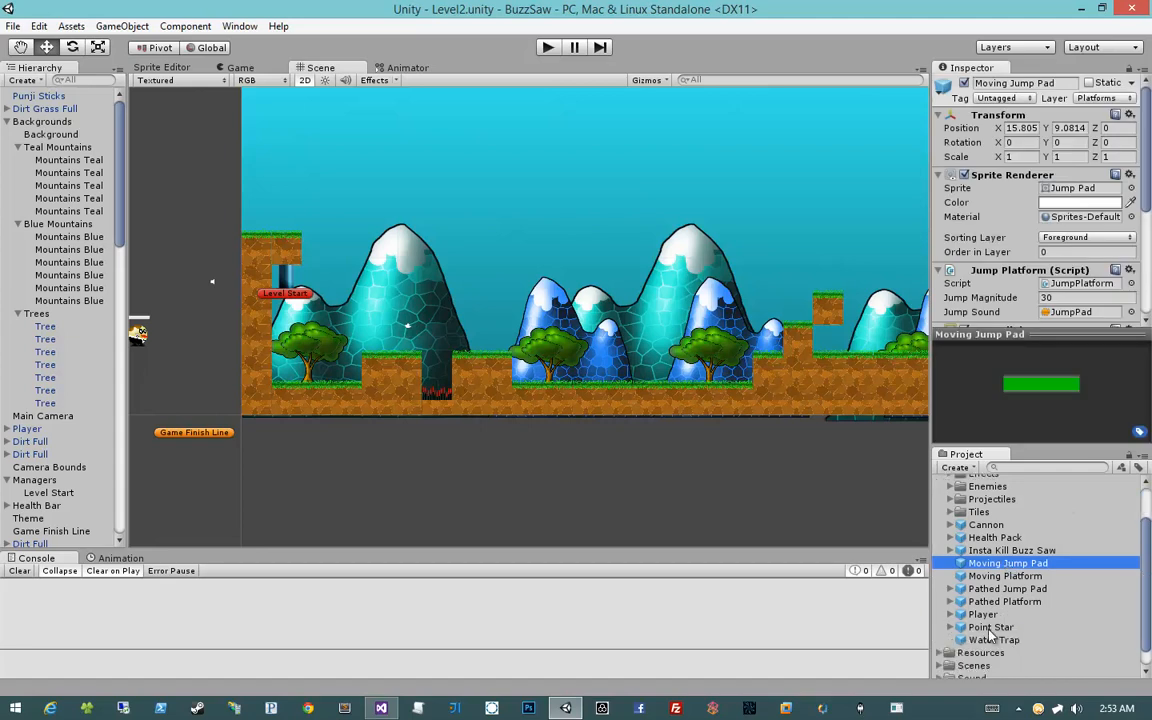
click(1005, 640)
click(1003, 627)
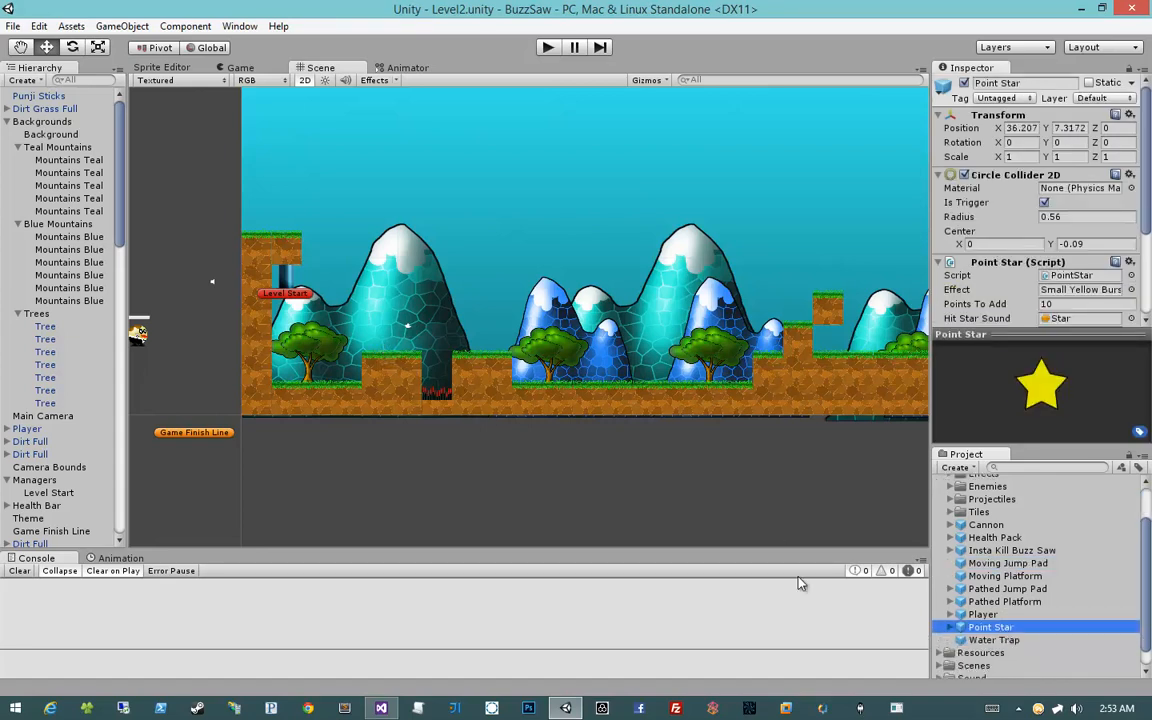
drag(988, 627, 372, 340)
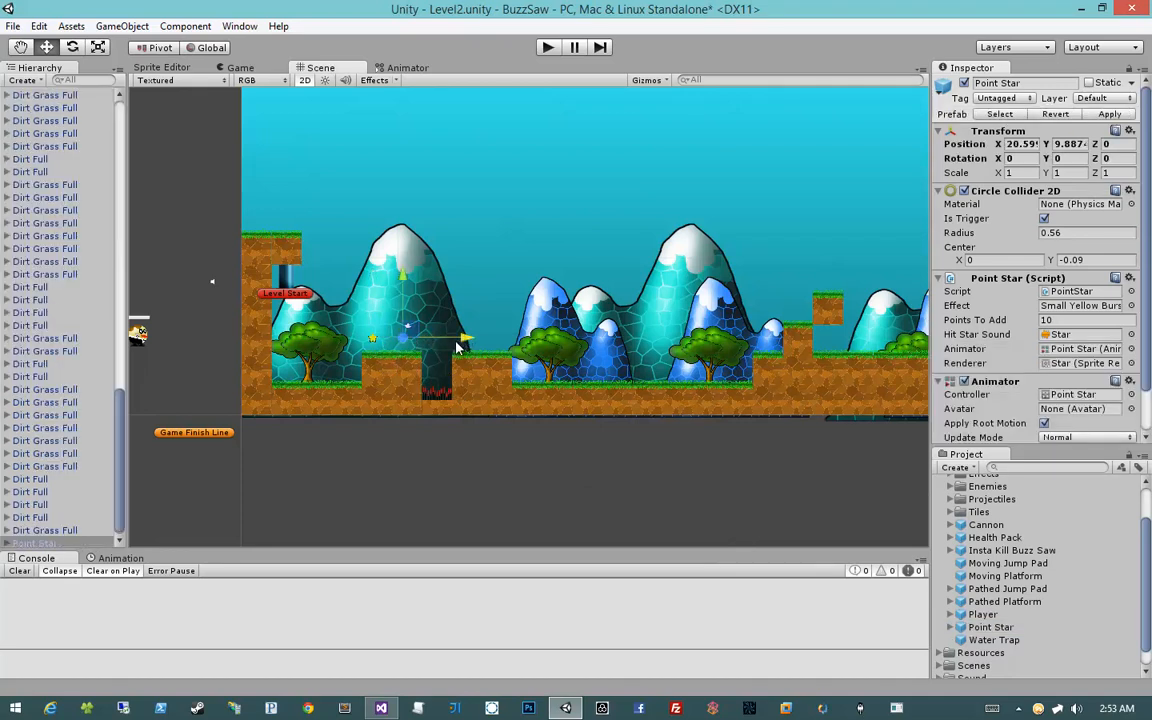
Step: Duplicate the Point Star along the same height on both sides of the spike pit and at the first stair, X about 66.03
key(ctrl+d)
drag(463, 336, 817, 345)
key(ctrl+d)
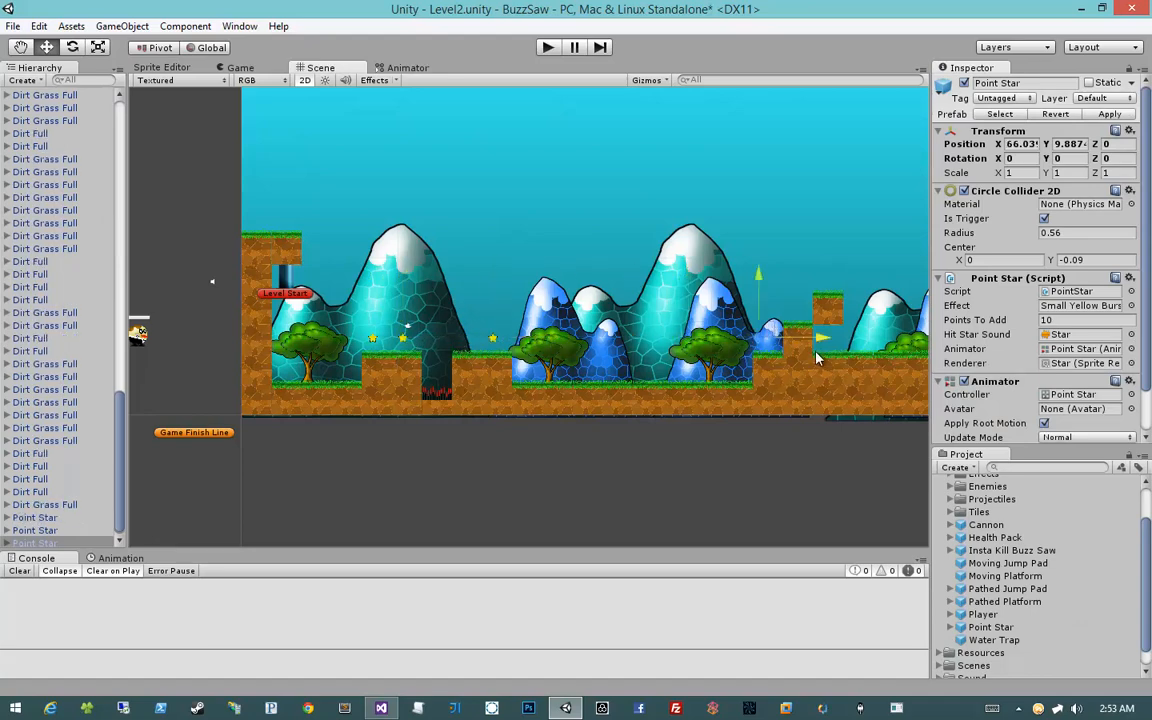
Step: Add Point Star copies above the column step at about X 70.85, Y 13.7 and above the floating block at about X 74.85, Y 17.47
scroll(805, 345, up, 5)
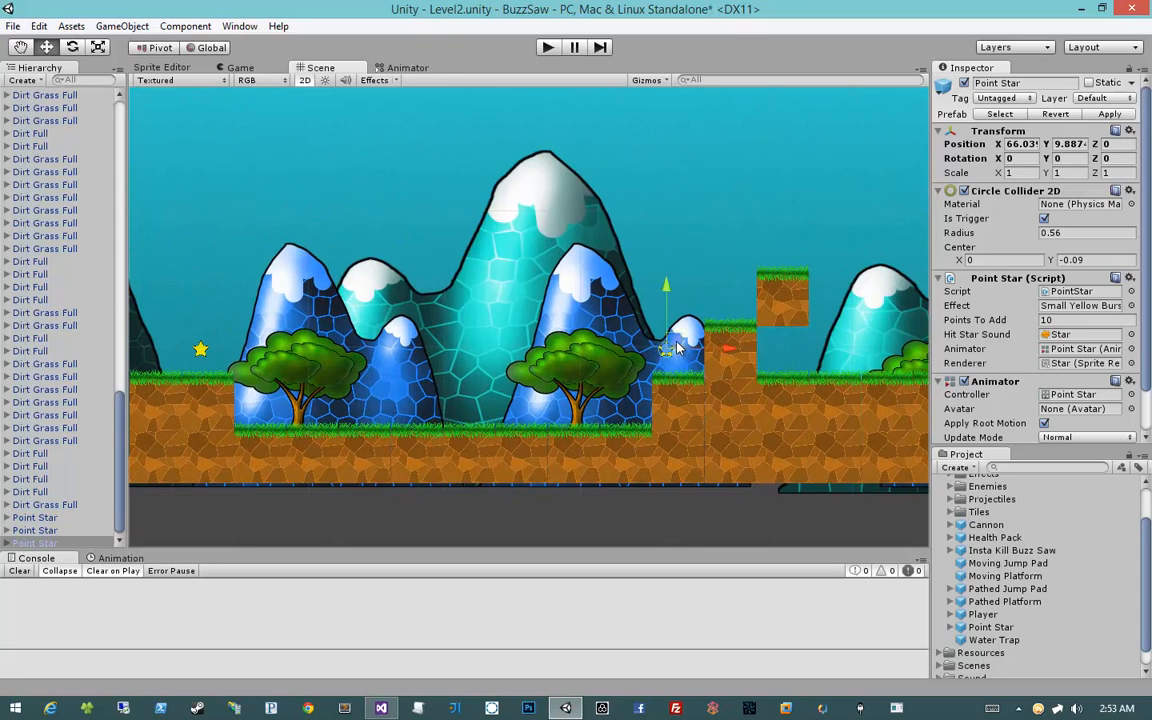
key(ctrl+d)
drag(671, 349, 737, 295)
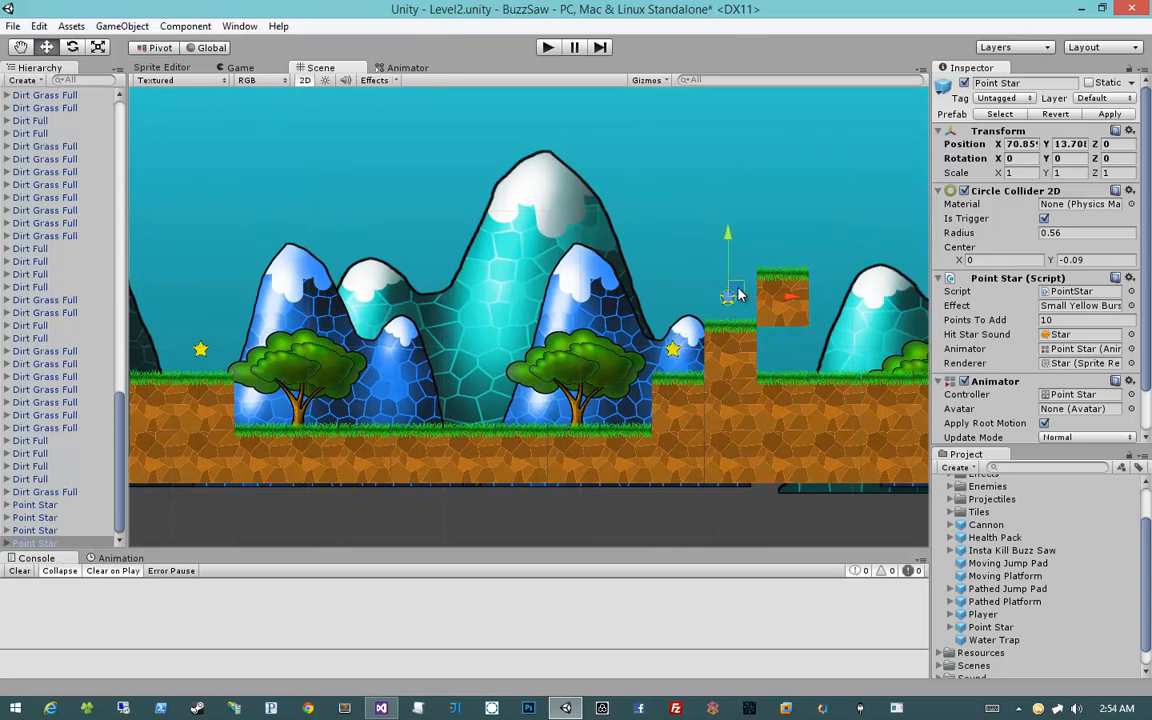
middle_drag(737, 295, 647, 312)
key(ctrl+d)
drag(647, 312, 702, 255)
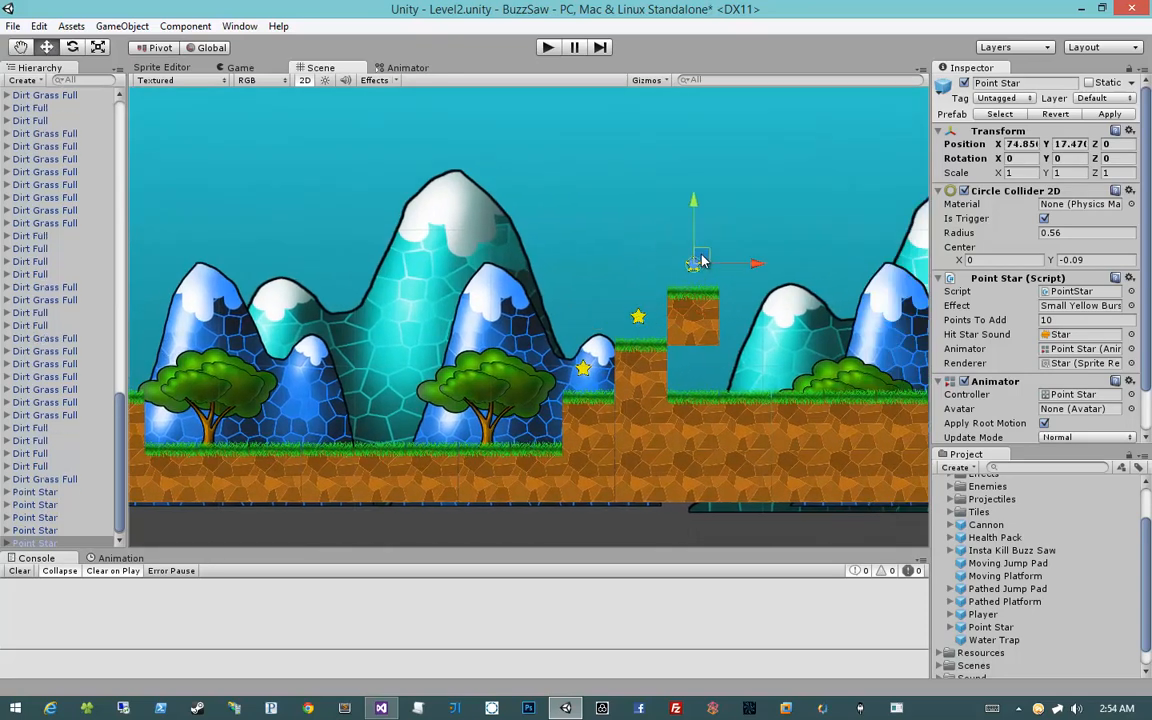
Step: Place Point Star copies above the grass past the floating block at Y about 9.48
middle_drag(755, 304, 464, 262)
key(ctrl+d)
drag(427, 212, 650, 334)
key(ctrl+d)
middle_drag(674, 334, 513, 316)
key(ctrl+d)
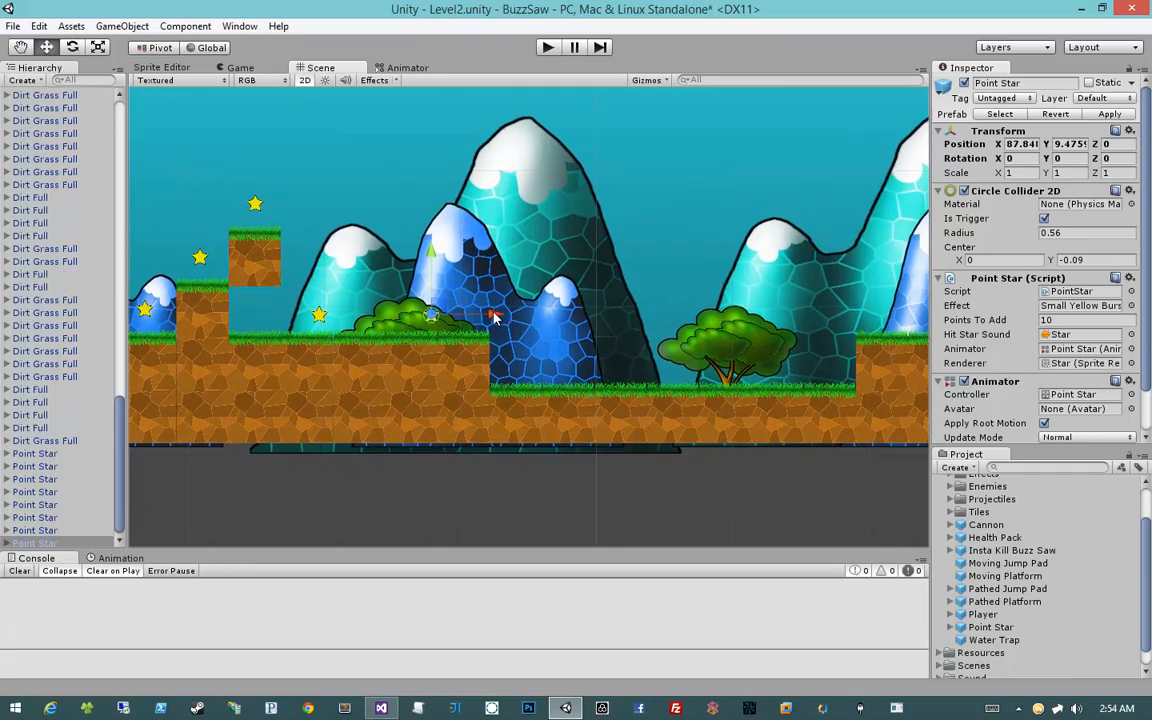
Step: Continue the Point Star row at Y about 9.48 over the lower ground before the two-tile-wide block, up to X about 113.6
drag(495, 318, 843, 318)
key(ctrl+d)
key(ctrl+d)
middle_drag(784, 342, 460, 344)
scroll(460, 344, down, 4)
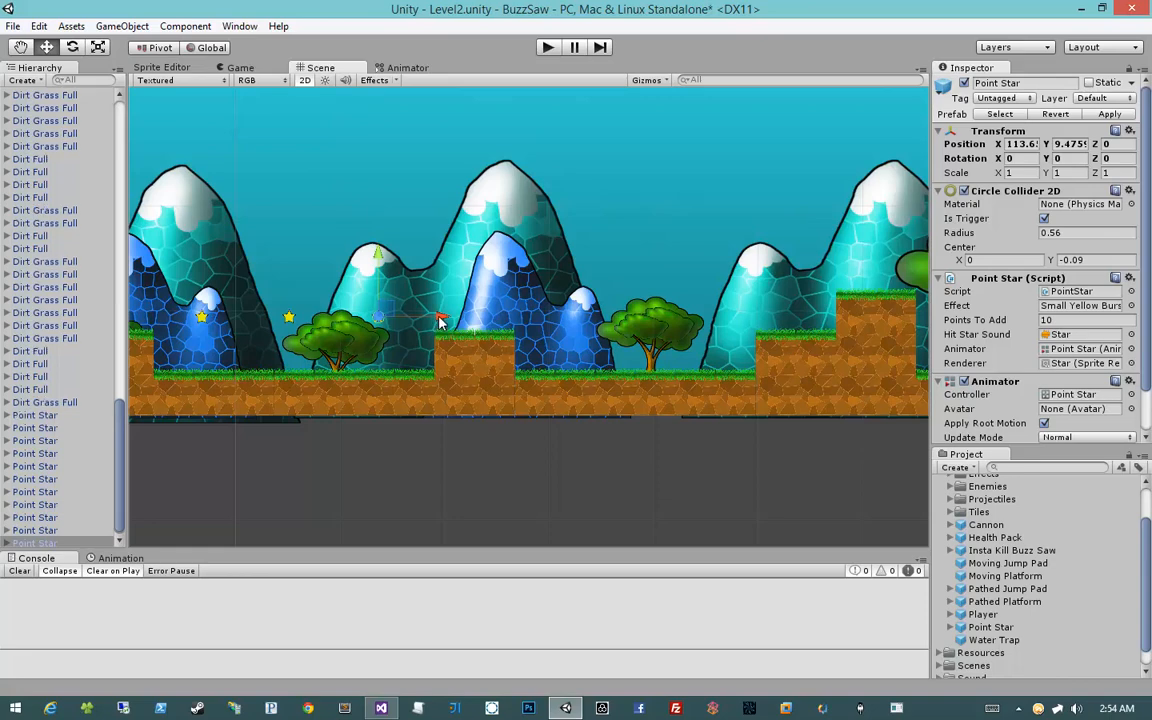
Step: Extend the Point Star row with copies between the two-tile-wide block and the double stair, up to X about 145.4
drag(440, 322, 773, 320)
key(ctrl+d)
scroll(738, 337, up, 10)
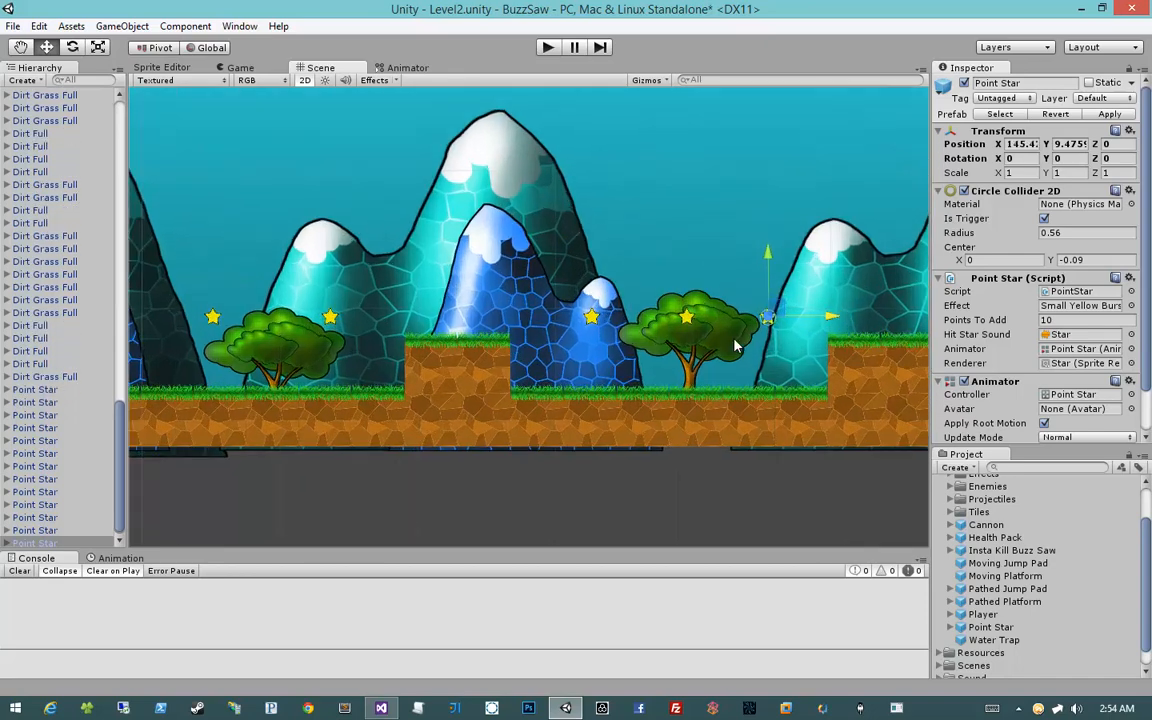
Step: Place a Point Star copy under the large tree, scale it uniformly to about 5.35 and position it at about X 174.6, Y 8.99
middle_drag(706, 337, 541, 336)
scroll(568, 337, down, 4)
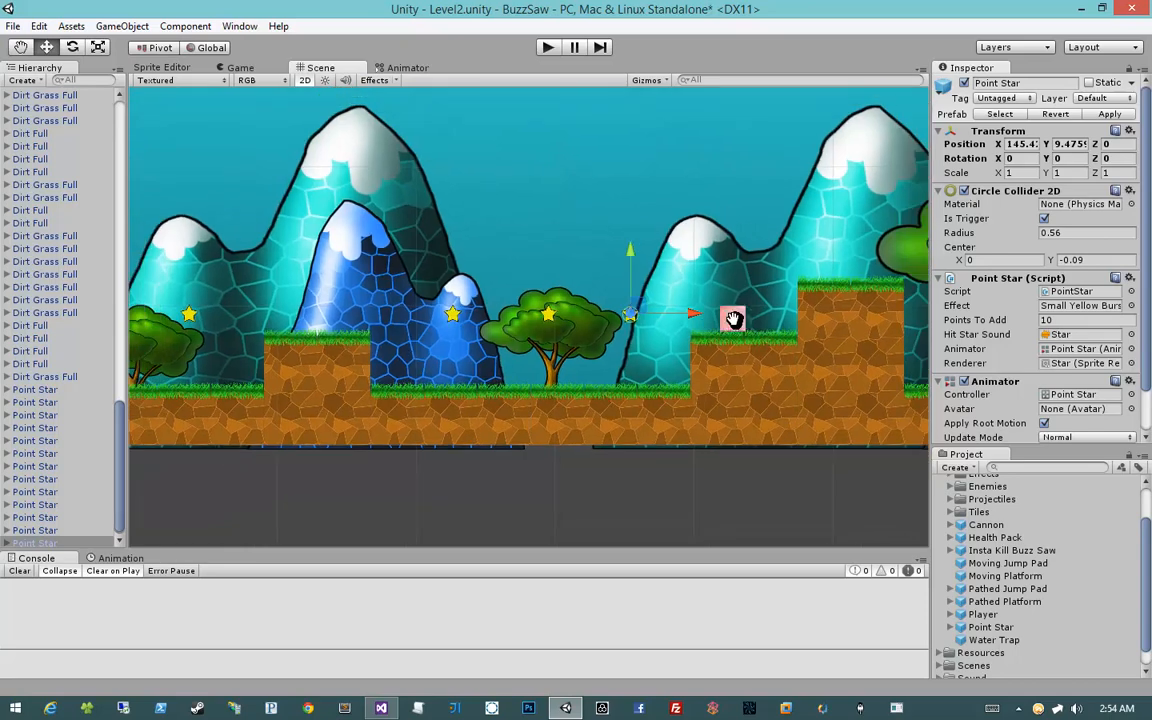
middle_drag(730, 319, 630, 314)
scroll(520, 318, down, 3)
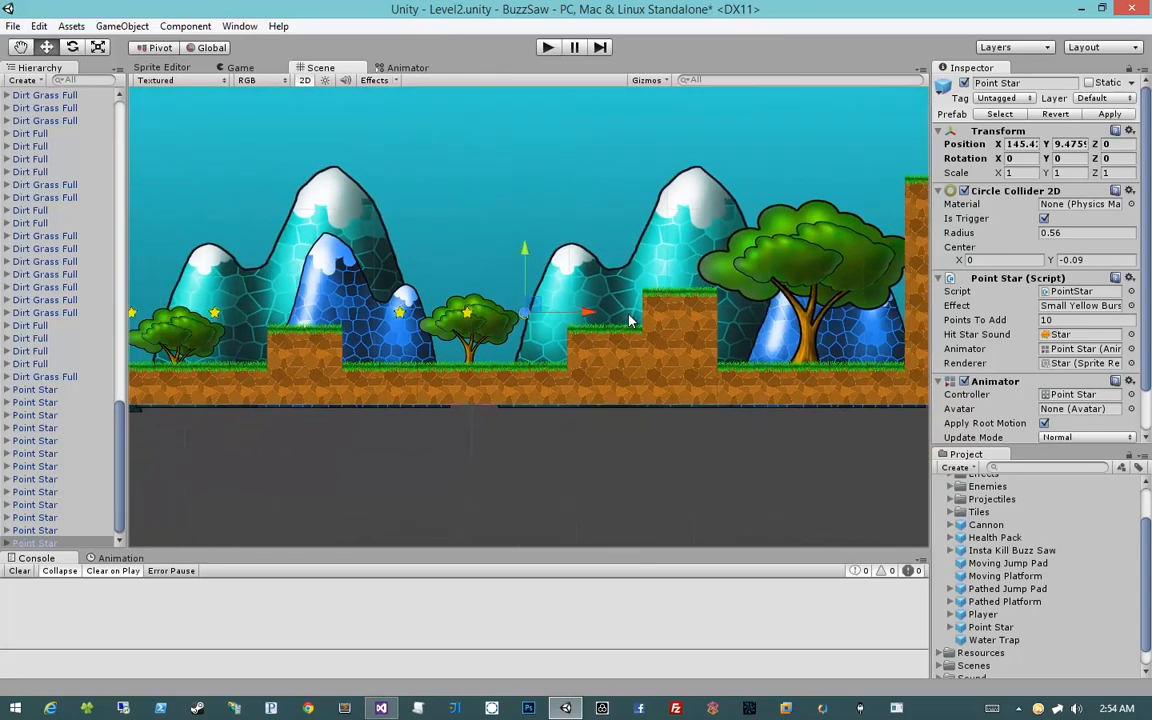
drag(544, 315, 854, 342)
scroll(862, 362, up, 2)
middle_drag(862, 362, 690, 338)
key(r)
drag(690, 338, 1032, 264)
key(w)
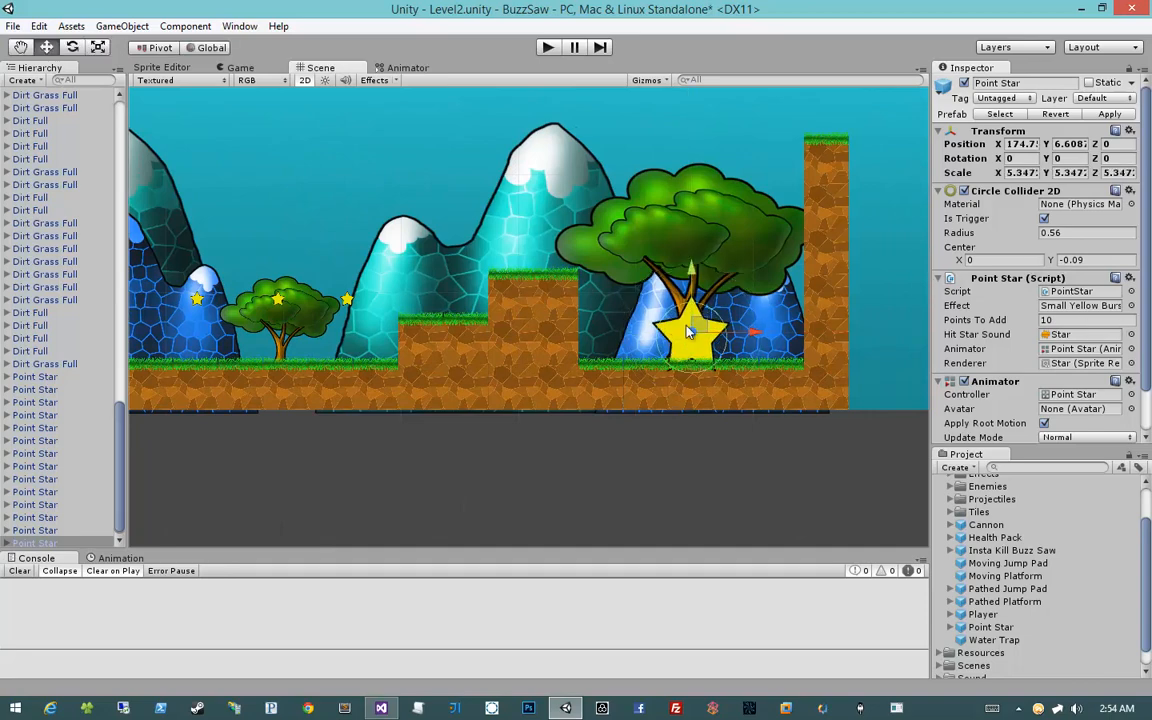
drag(695, 328, 695, 306)
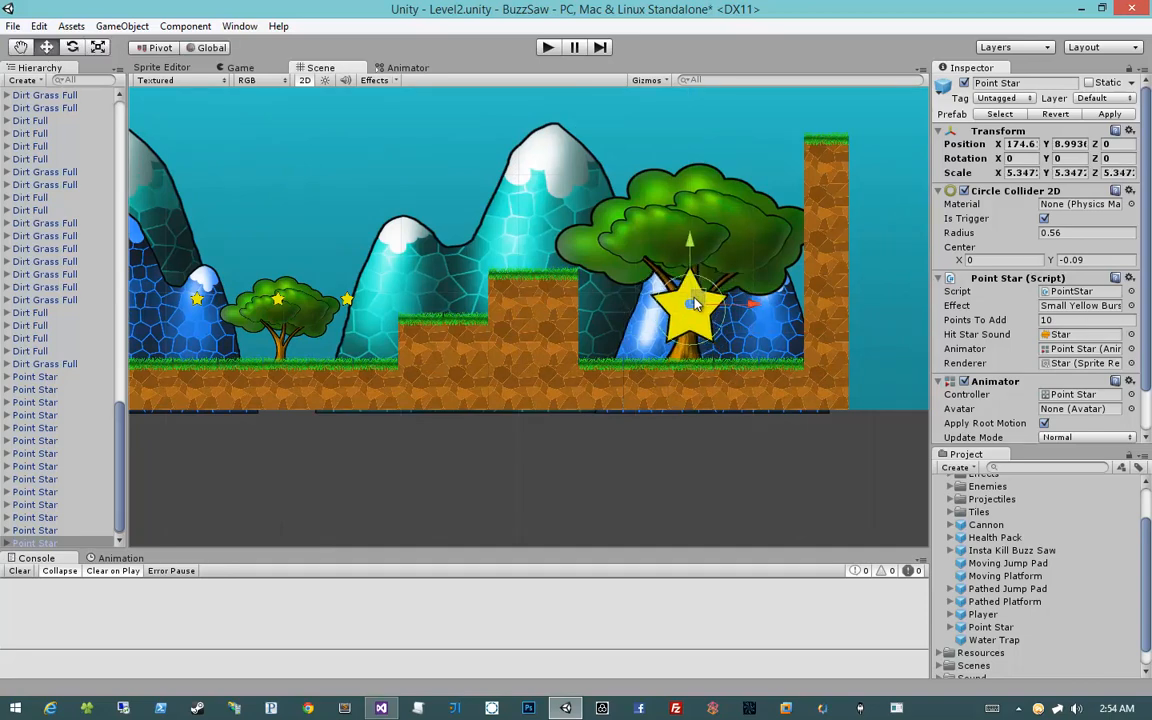
Step: Set Points To Add to 200 on the oversized Point Star under the large tree and save the scene
click(1076, 320)
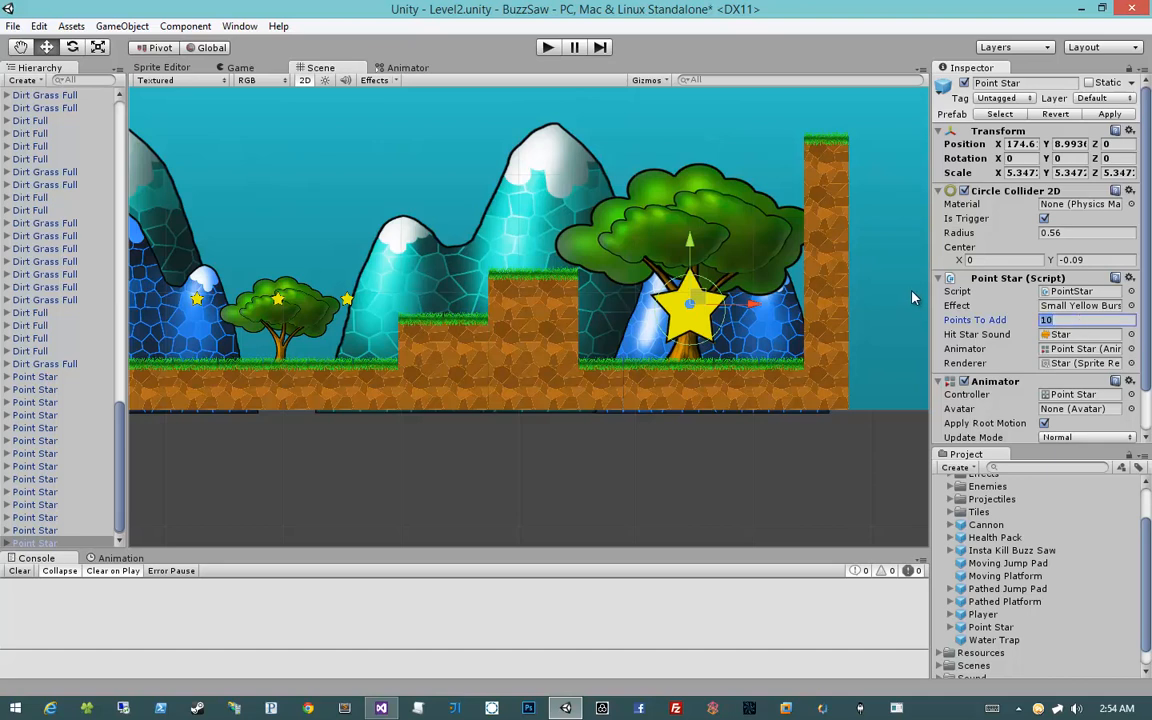
text(200)
key(alt+Tab)
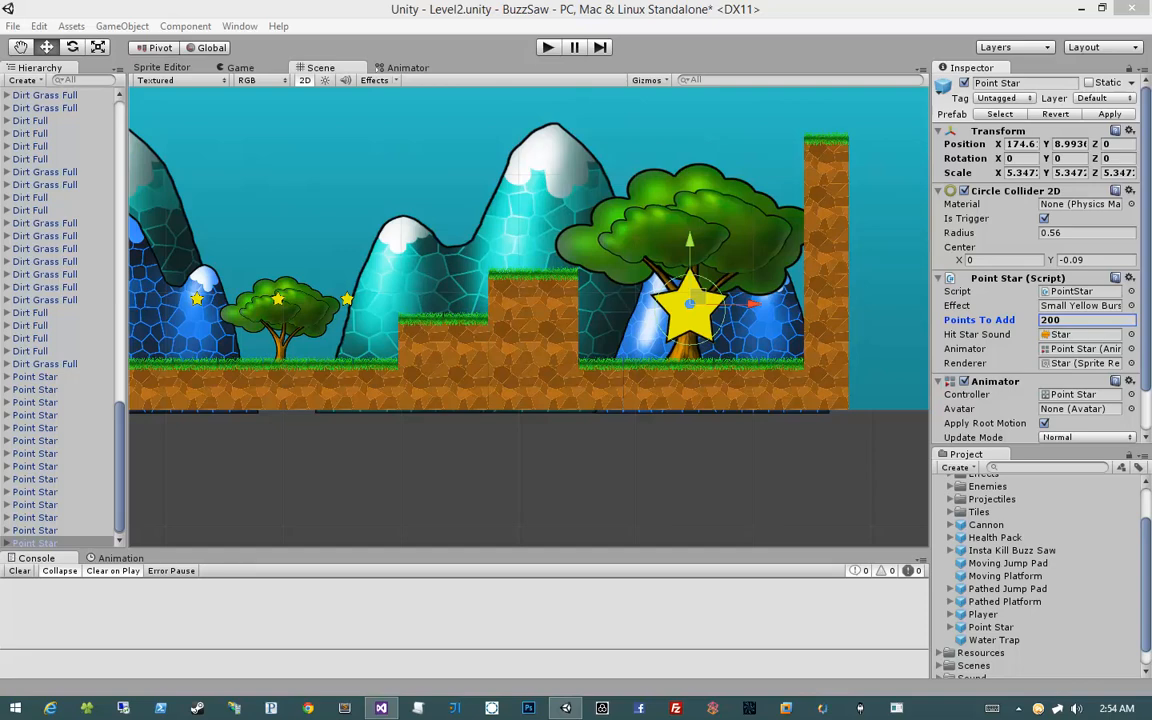
click(600, 465)
scroll(600, 465, down, 5)
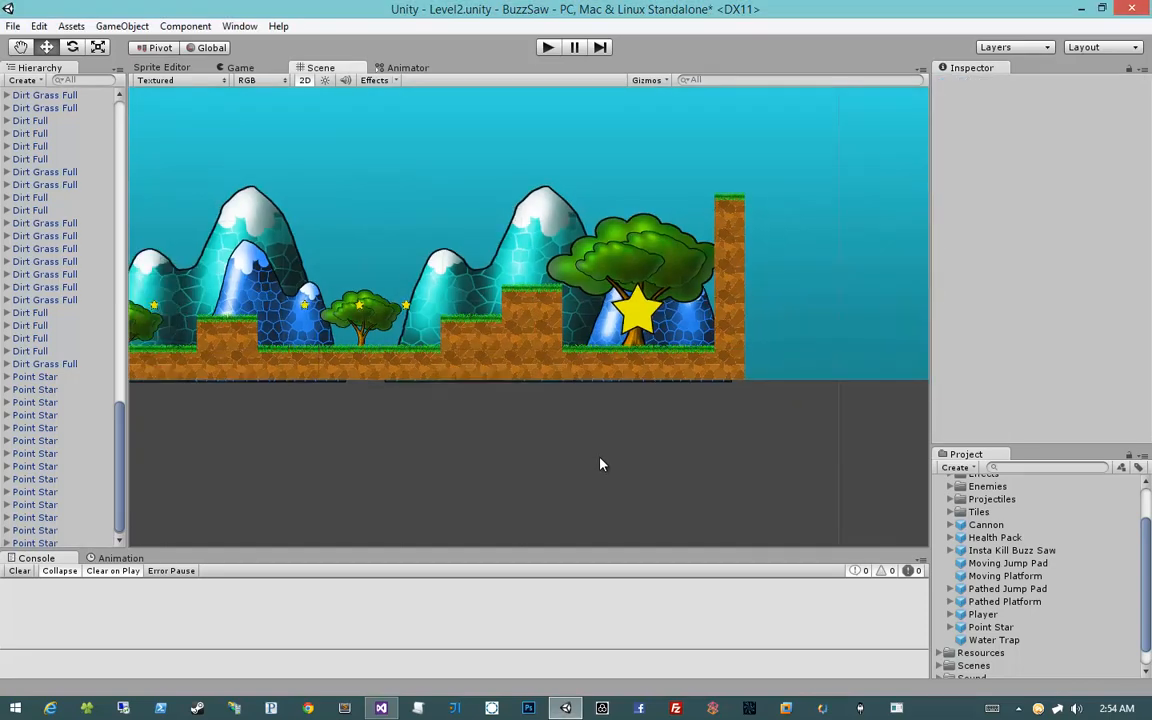
key(ctrl+s)
Step: Place an Insta Kill Buzz Saw in the raised ground just past the spike pit at about X 28.9, Y 6.0
middle_drag(509, 371, 761, 382)
middle_drag(530, 391, 700, 399)
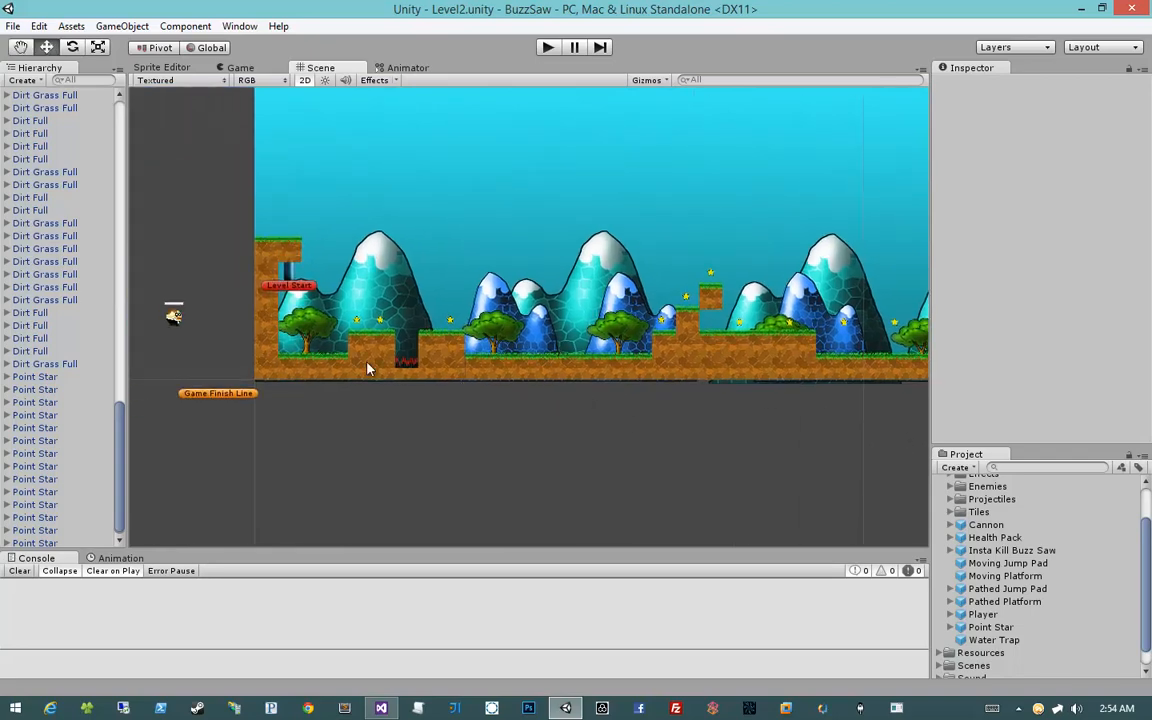
scroll(396, 367, up, 5)
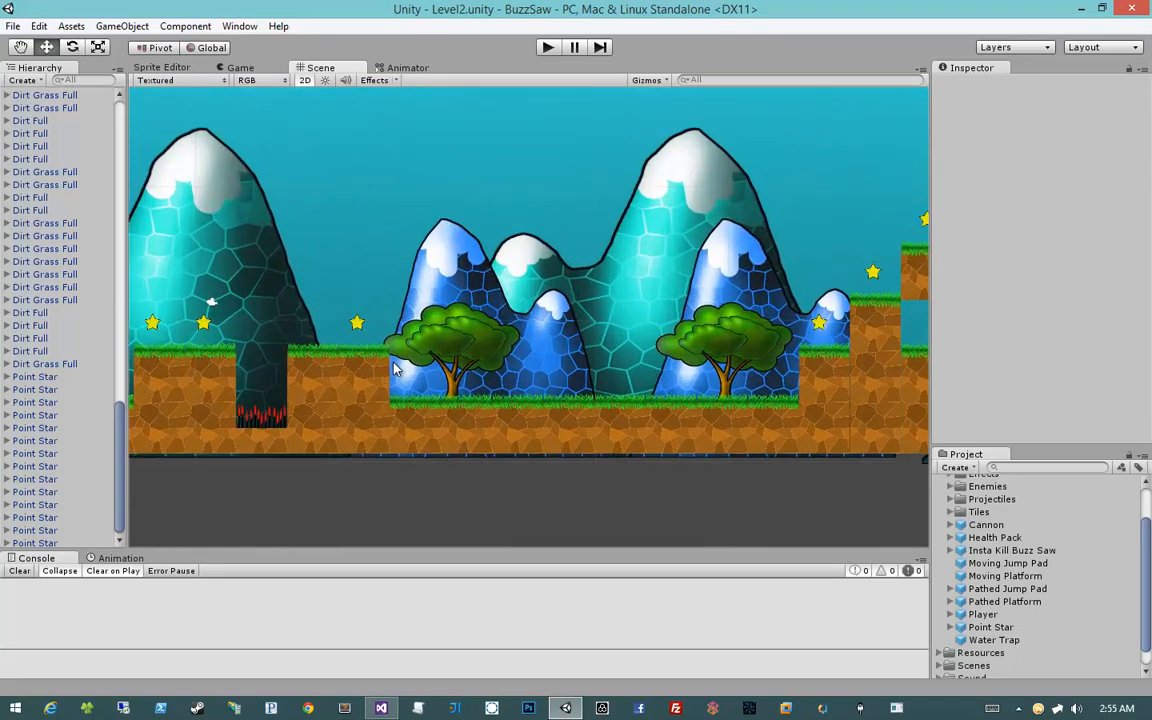
middle_drag(396, 367, 579, 367)
click(543, 320)
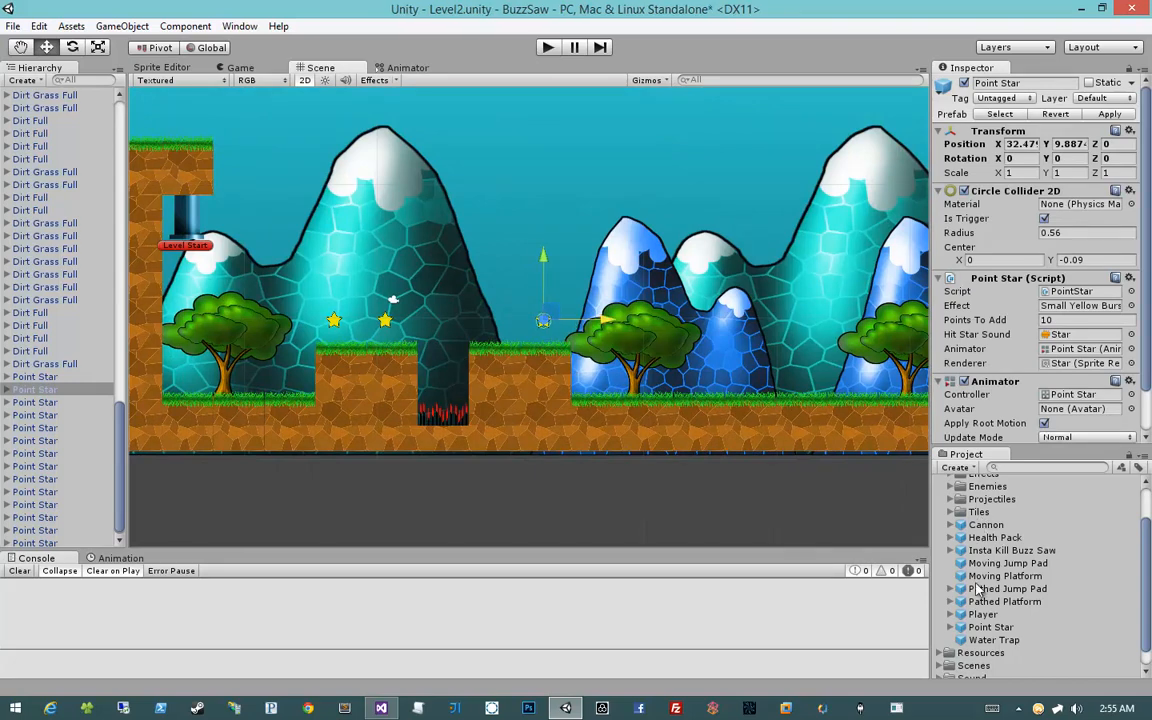
drag(1016, 557, 497, 345)
click(533, 503)
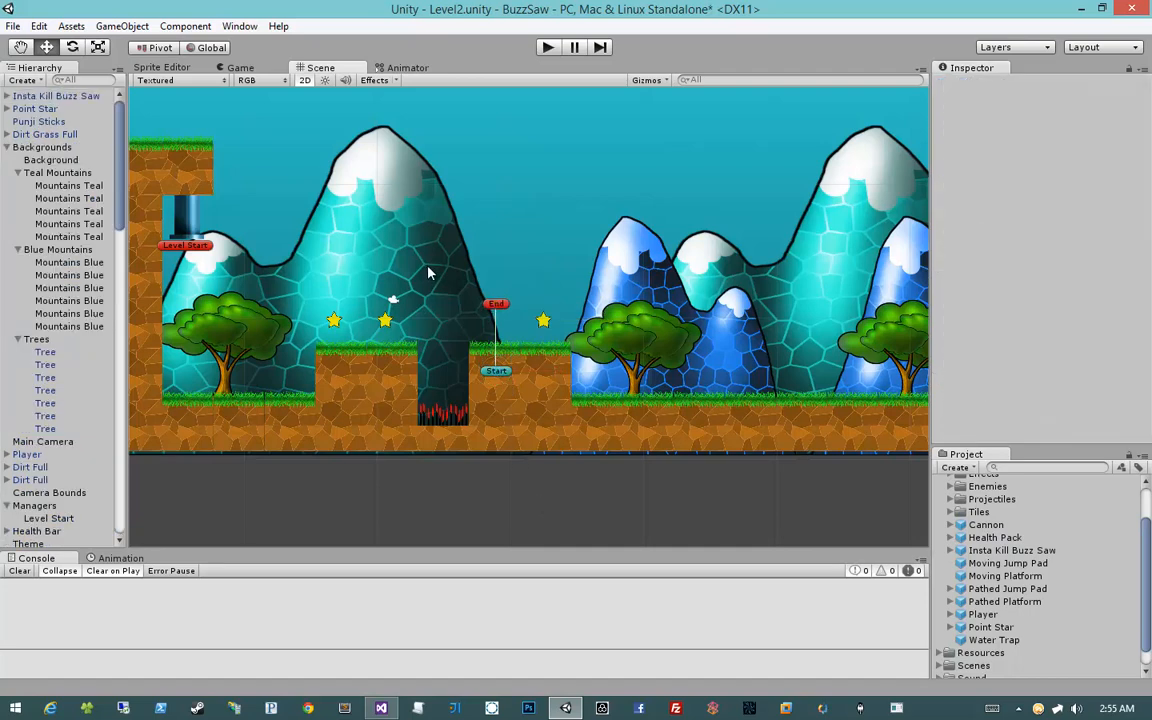
click(490, 310)
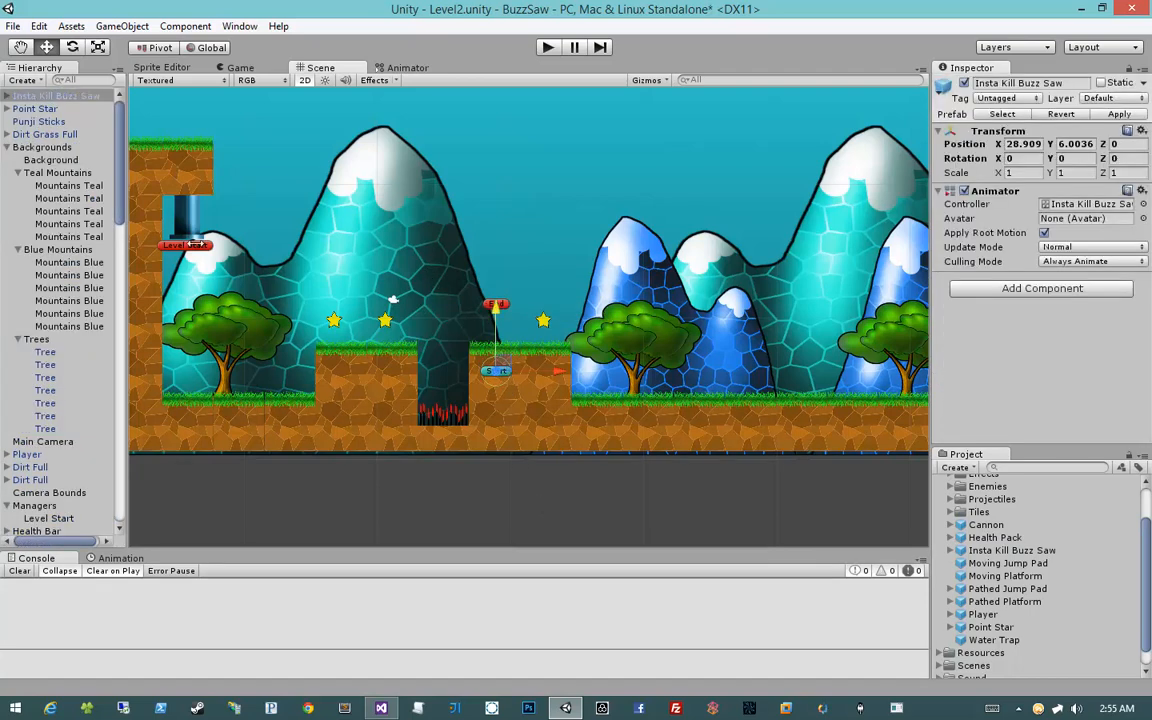
Step: Lower the Start point of the buzz saw beside the spike pit to local Y about -1.62
click(7, 95)
click(35, 134)
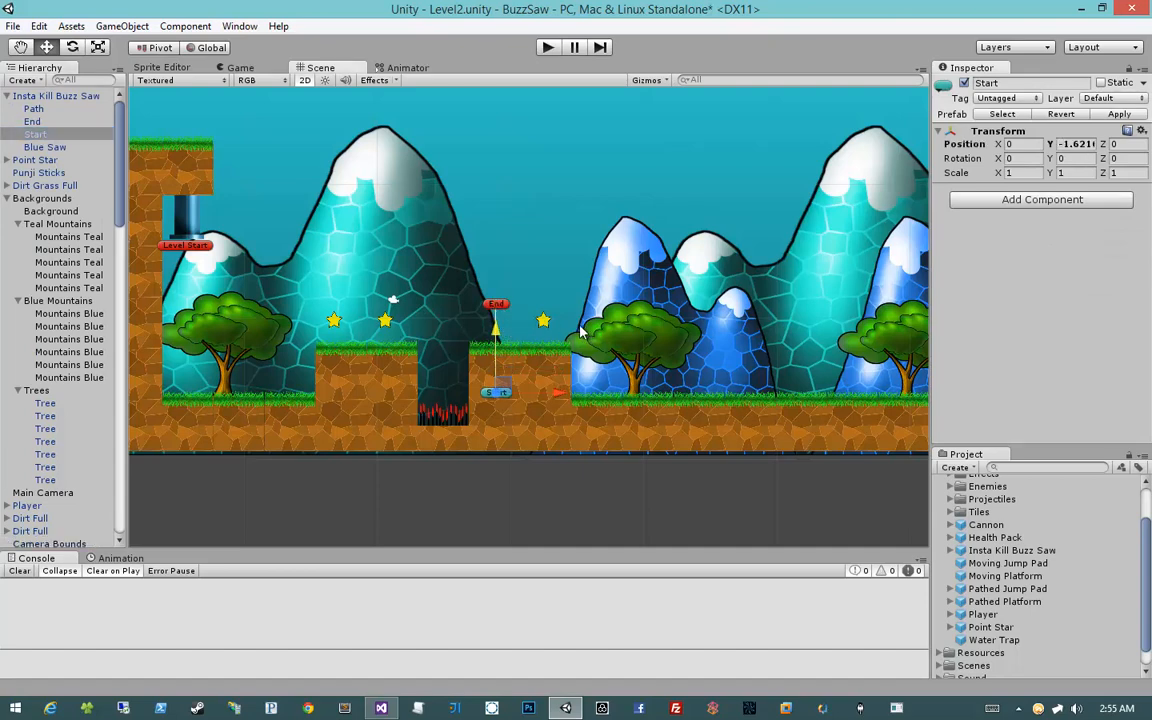
middle_drag(580, 332, 471, 311)
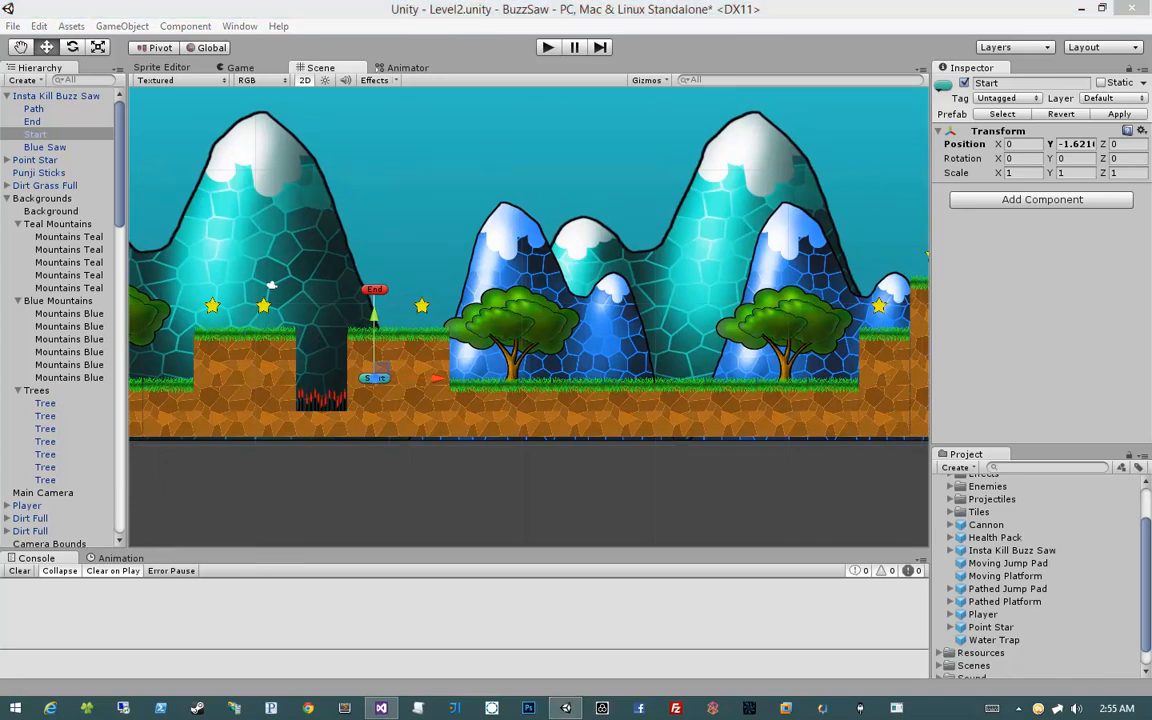
middle_drag(474, 405, 460, 392)
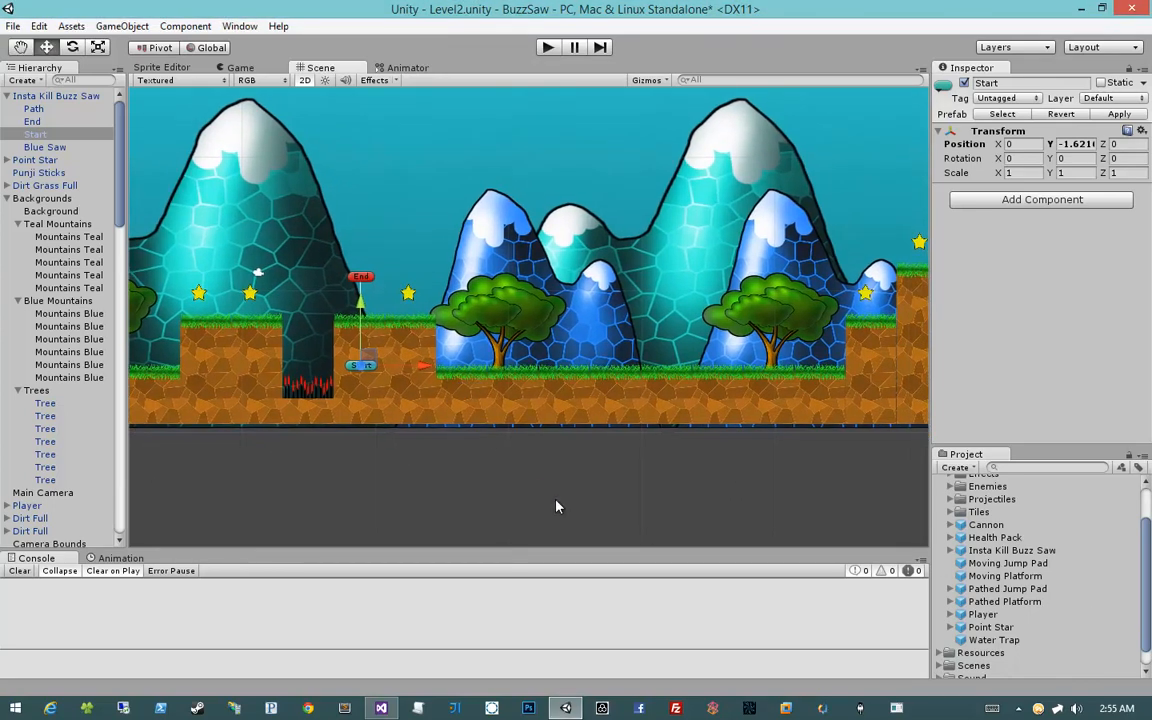
click(555, 497)
Step: Place a second Insta Kill Buzz Saw in the low ground between the two trees at about X 43.8, Y 2.29, and duplicate it to X about 48.1
scroll(610, 465, up, 2)
middle_drag(651, 438, 604, 433)
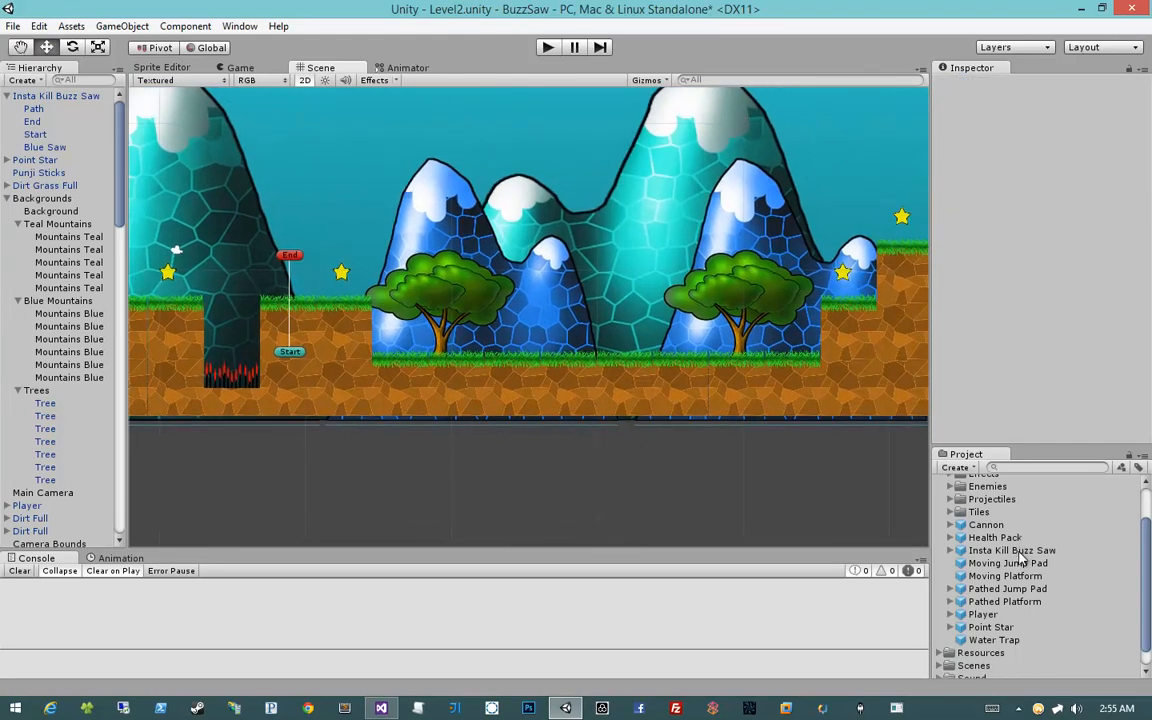
drag(1011, 550, 510, 390)
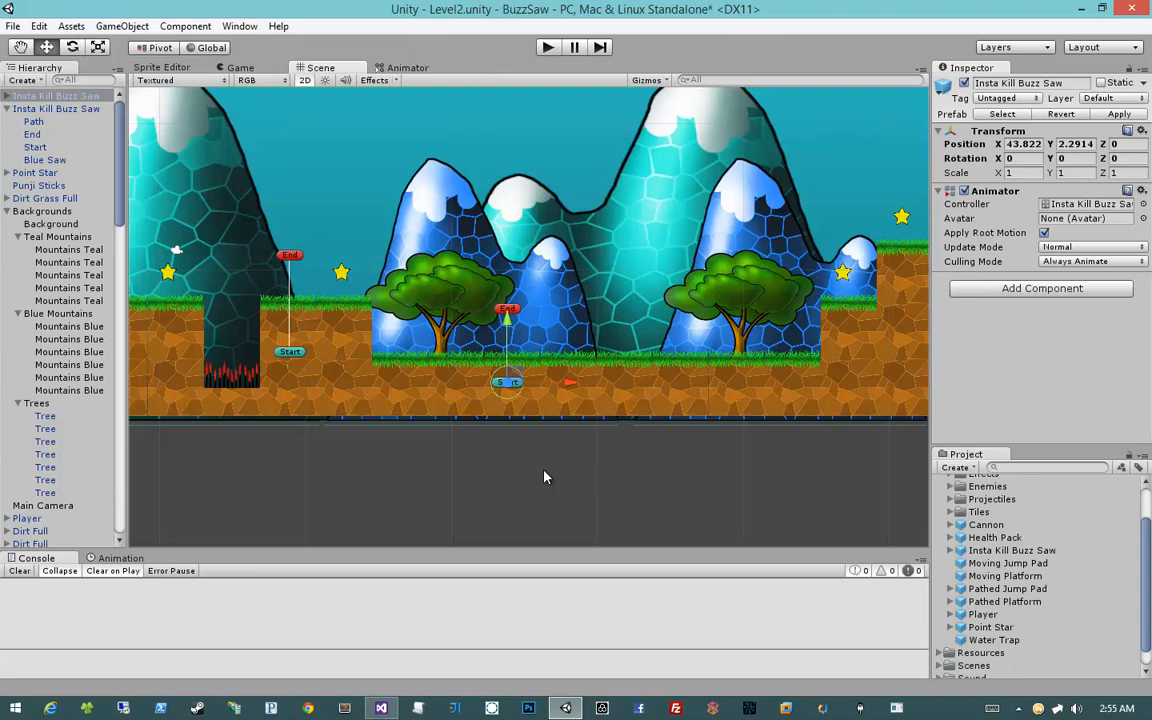
scroll(544, 477, up, 5)
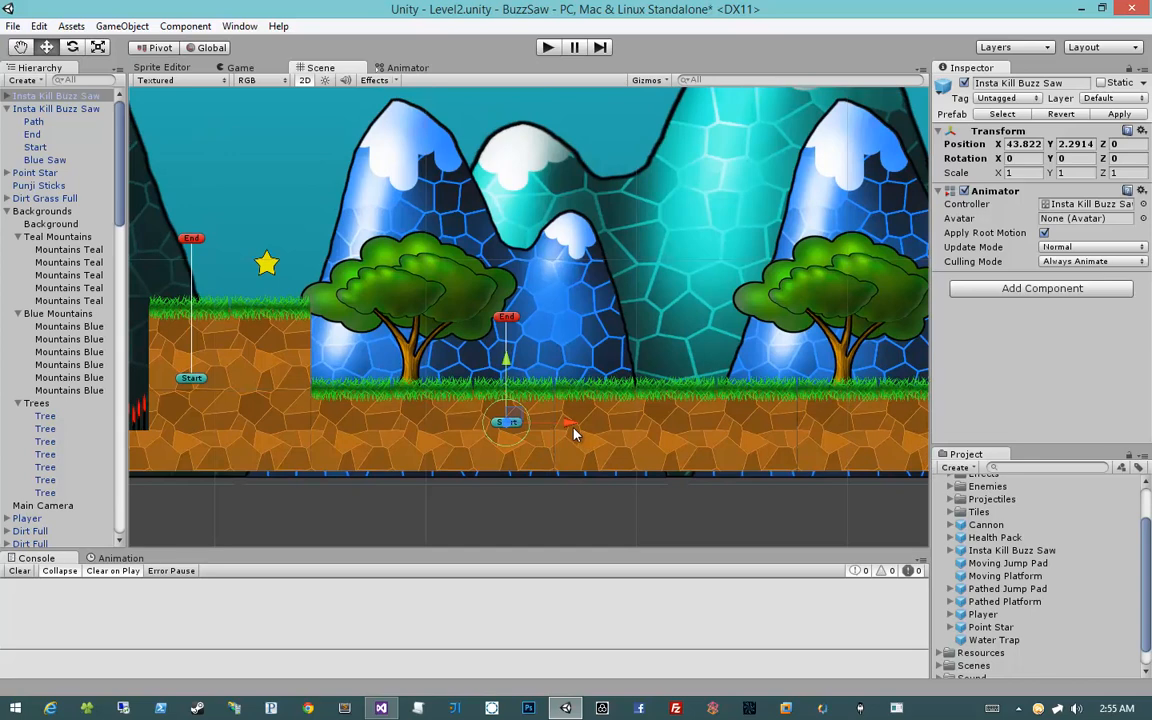
key(ctrl+d)
drag(570, 431, 640, 425)
Step: Reverse the duplicated saw's path by moving its End point to the base and its Start point up to local Y about 4.89
scroll(77, 230, up, 3)
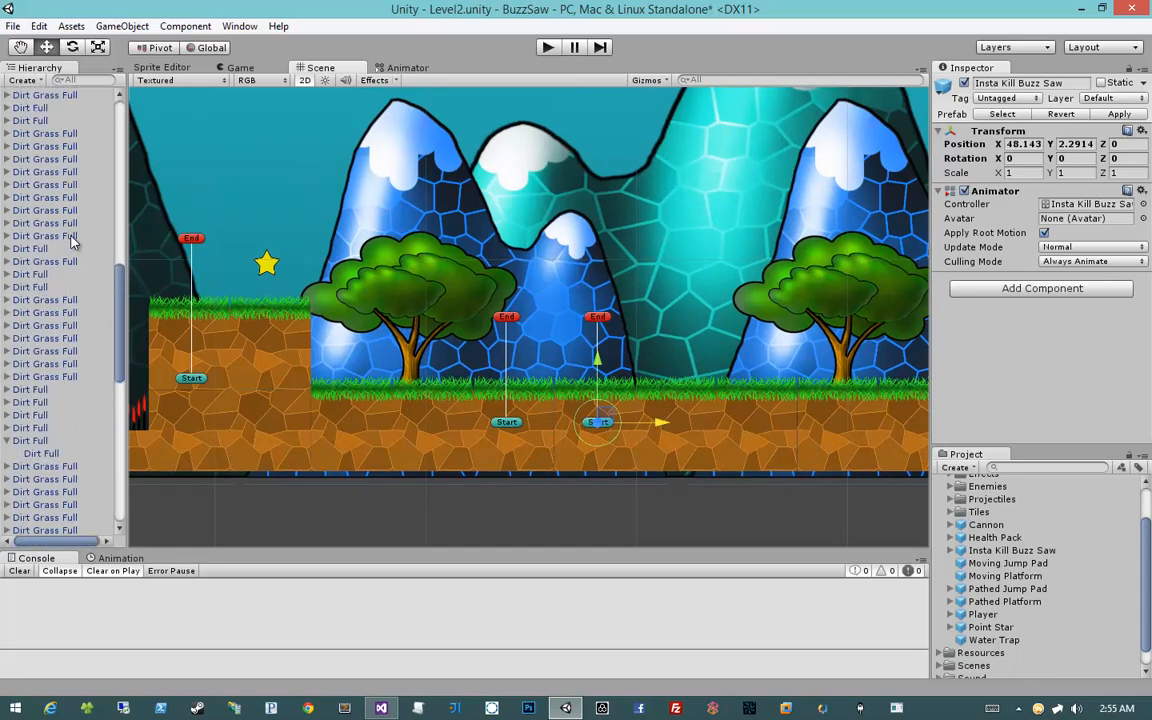
scroll(30, 460, down, 3)
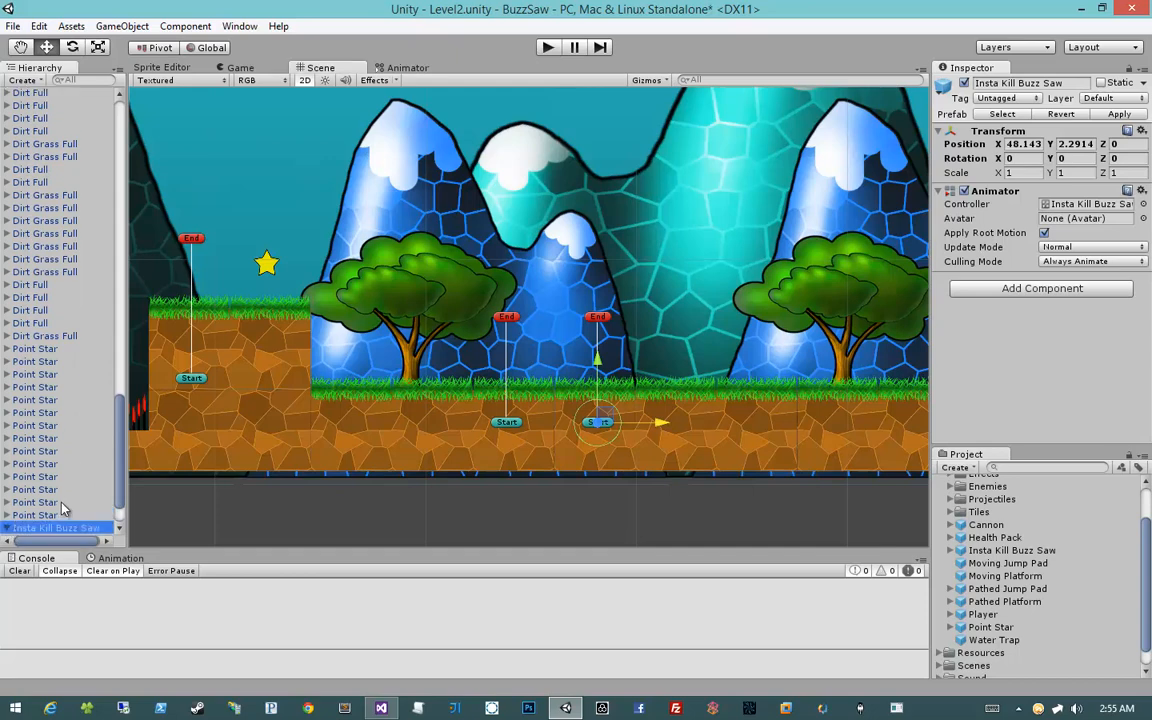
click(7, 476)
click(32, 502)
mouse_move(609, 247)
mouse_down()
mouse_move(607, 363)
mouse_move(596, 254)
mouse_up()
click(40, 515)
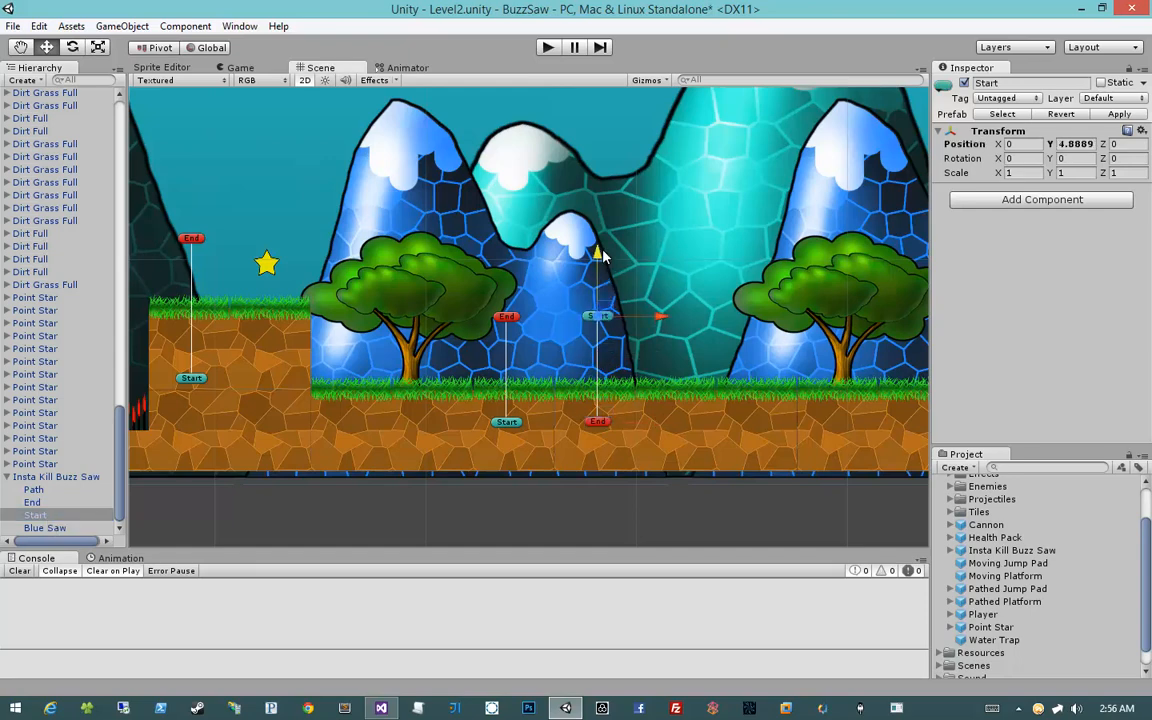
Step: Select both opposed buzz saws between the trees and duplicate the pair further along the low ground, up to the second tree
shift+click(501, 315)
click(65, 477)
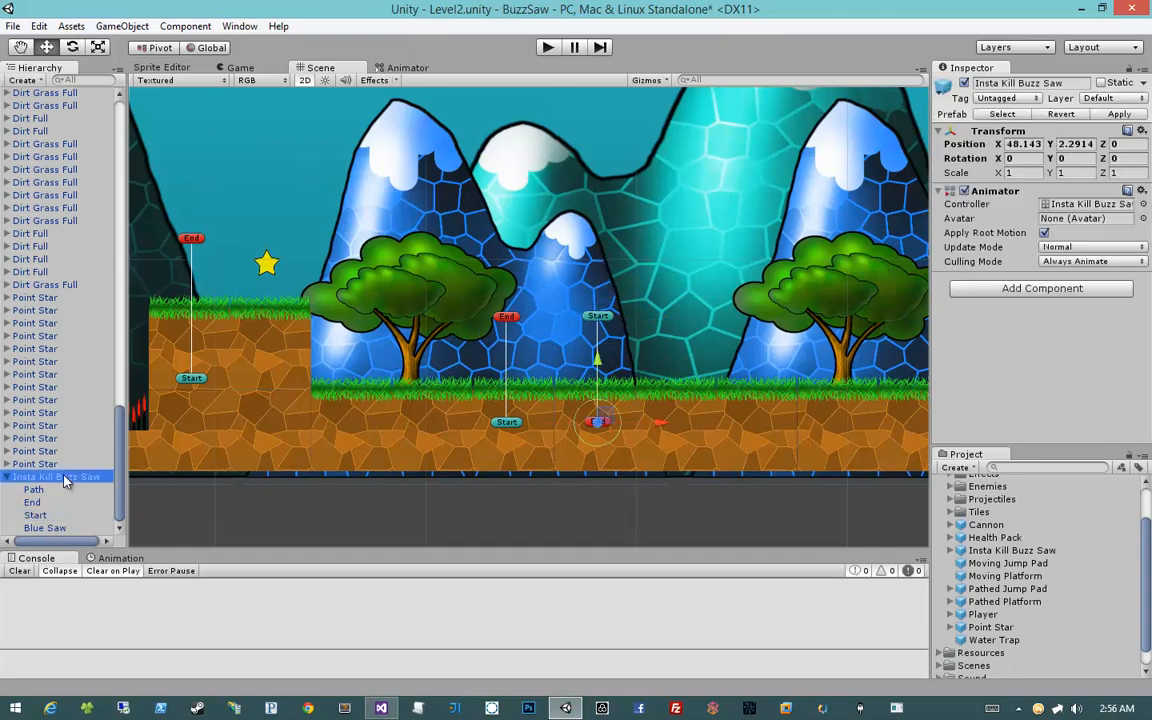
click(7, 477)
shift+click(508, 319)
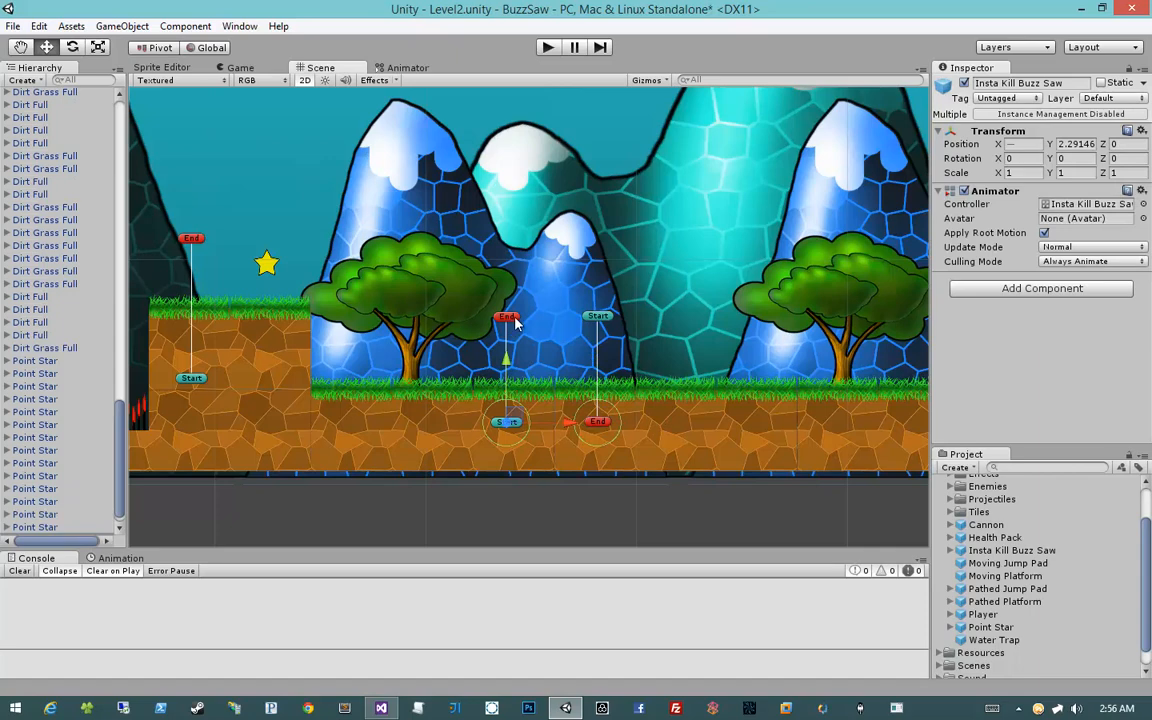
click(510, 319)
scroll(95, 320, up, 1)
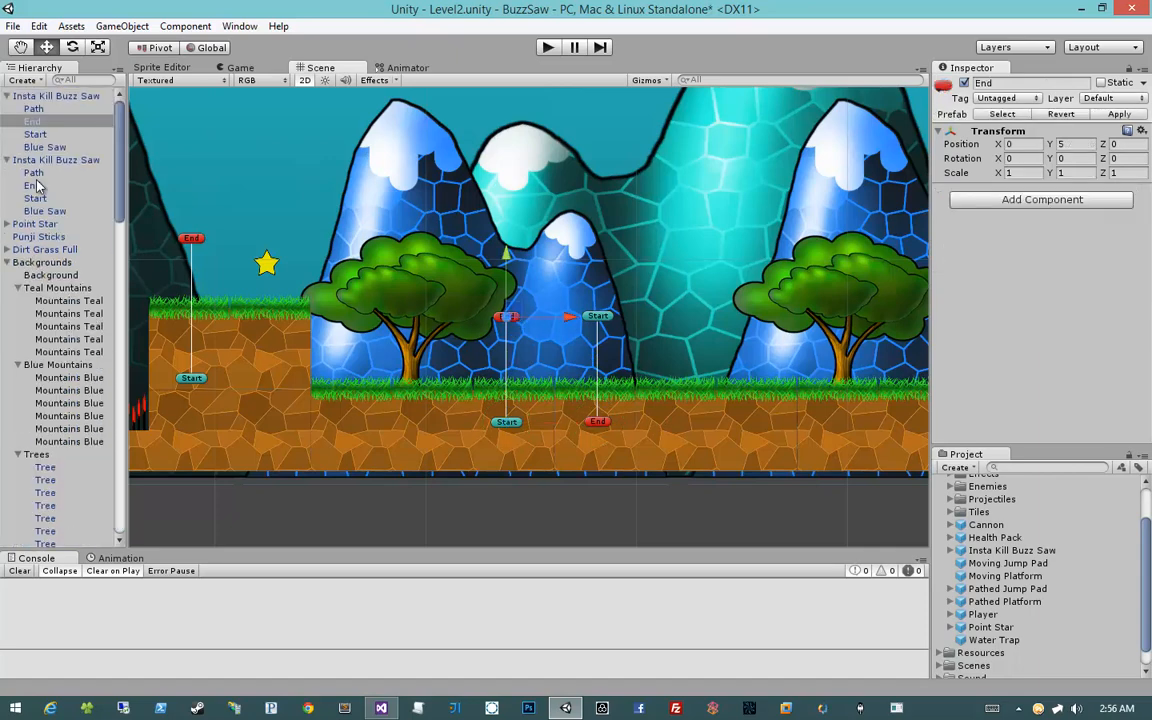
click(7, 160)
click(7, 211)
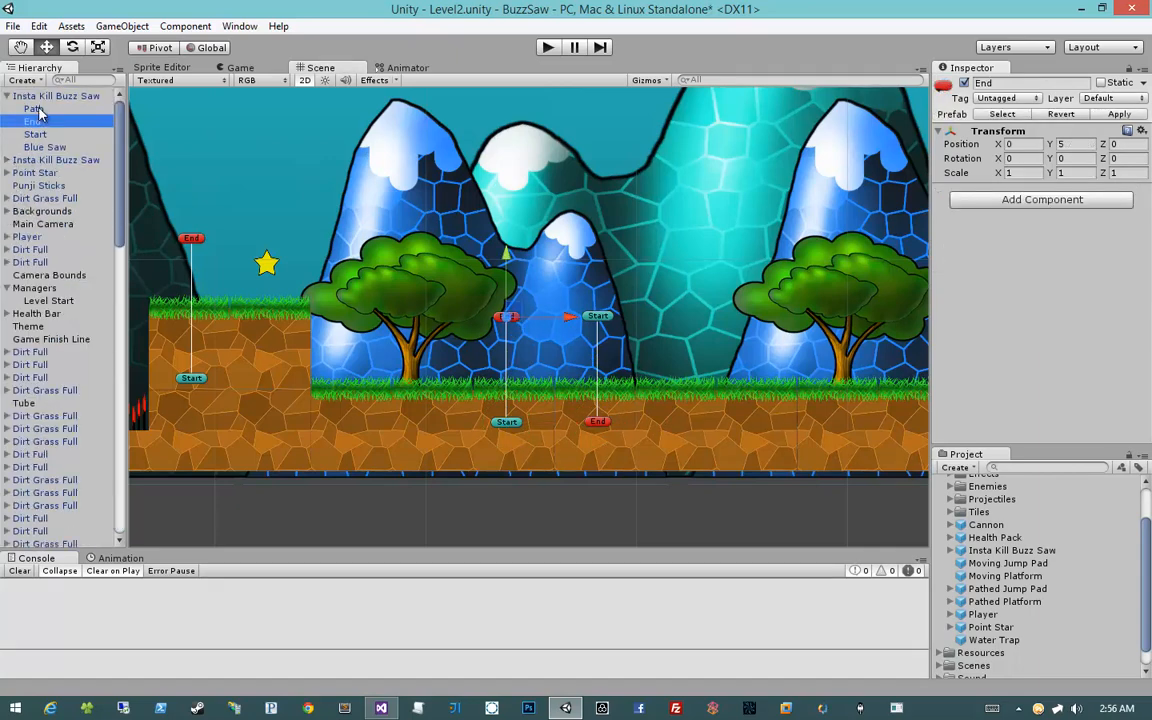
click(45, 96)
scroll(60, 260, down, 10)
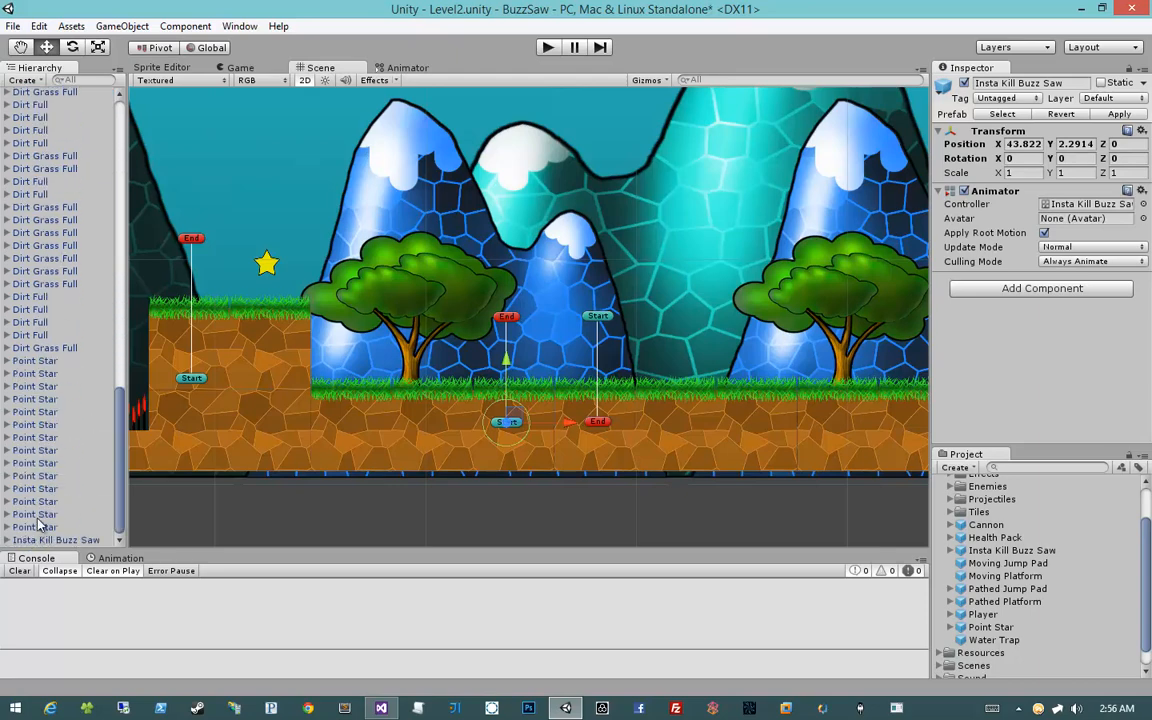
ctrl+click(48, 540)
middle_drag(647, 399, 462, 368)
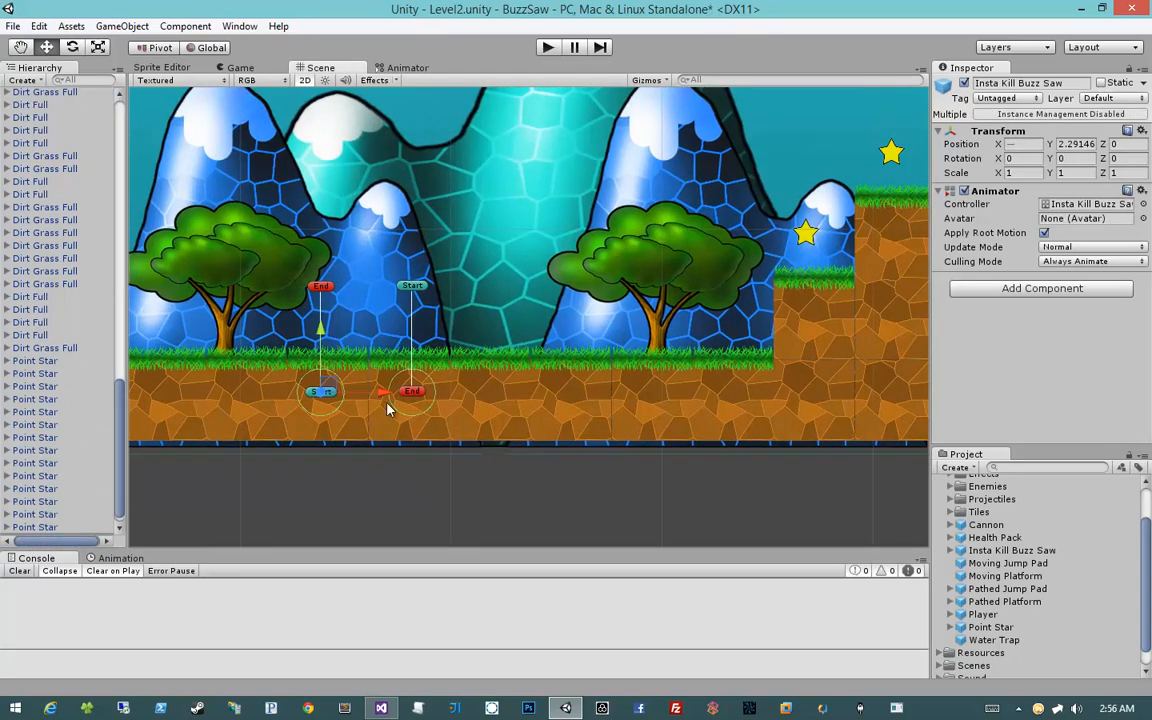
key(ctrl+d)
drag(387, 400, 549, 400)
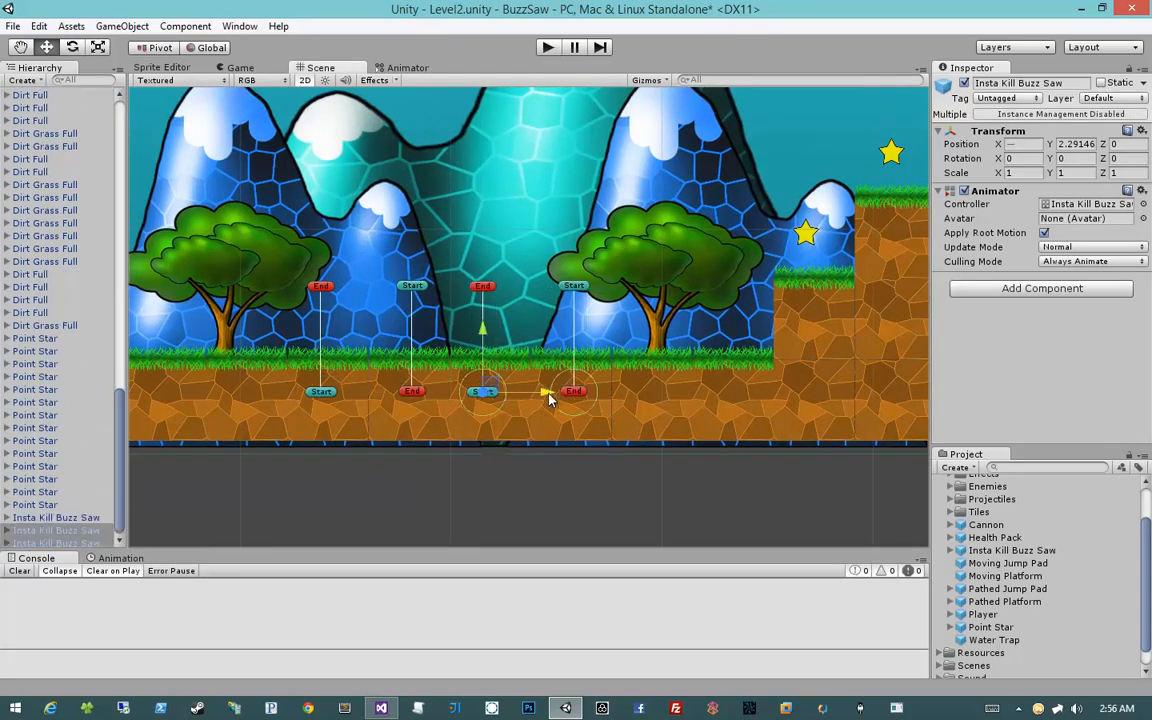
Step: Duplicate the buzz saw pair once more around the second tree, with the last saw at X about 62.9
key(ctrl+d)
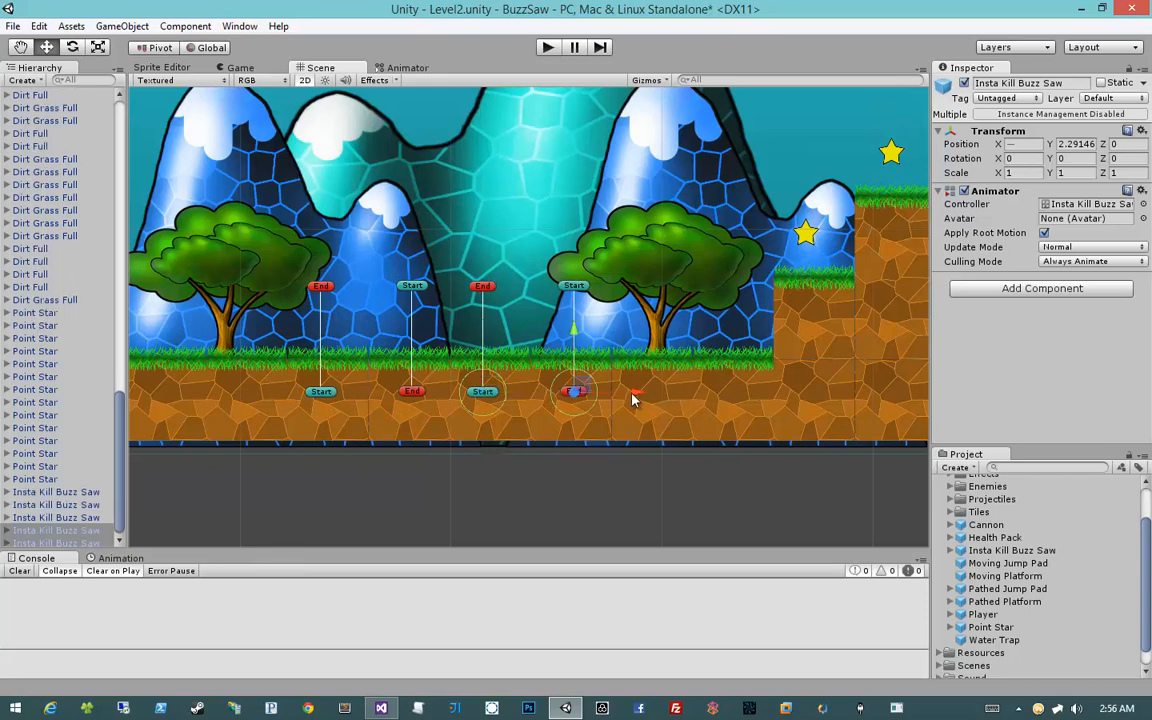
drag(644, 397, 782, 396)
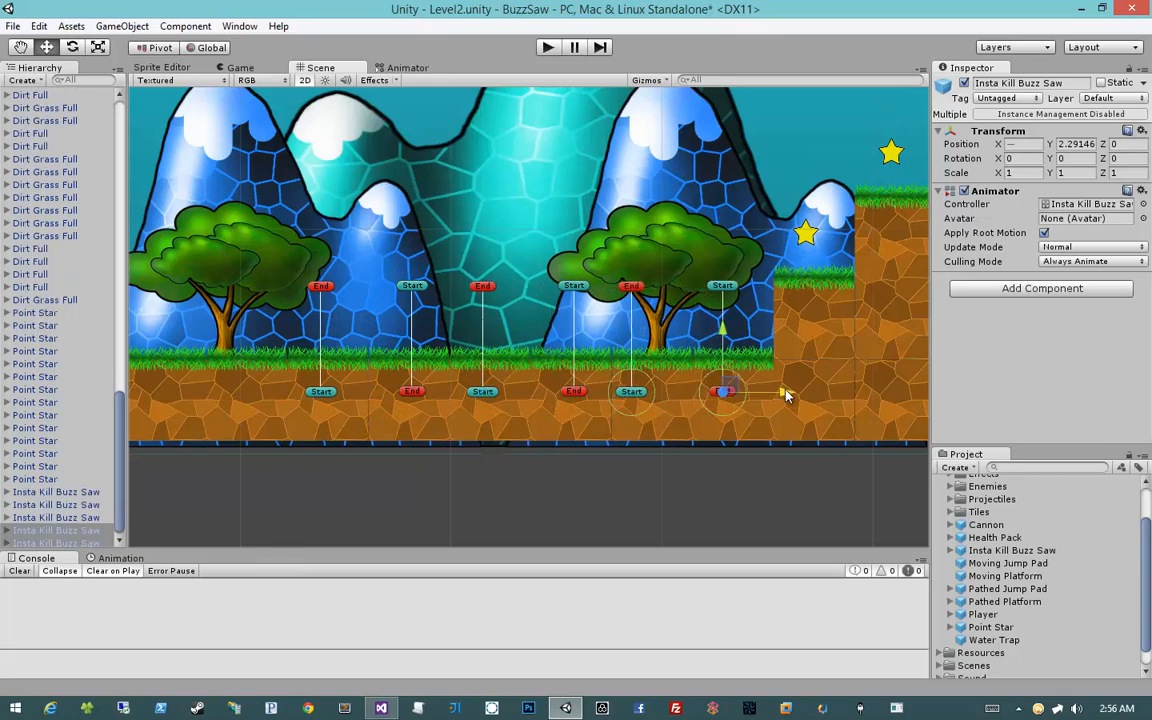
click(706, 506)
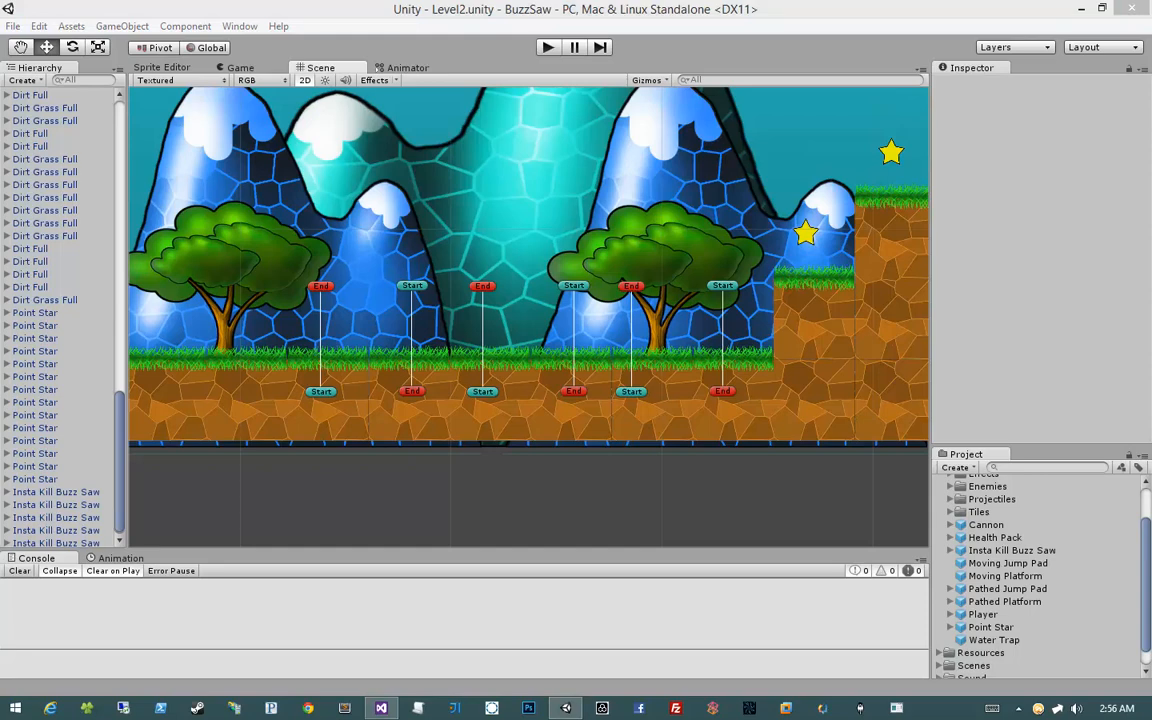
Step: Duplicate the last buzz saw to the far edge of the raised ground at about X 89.3, Y 4.68, and save the scene
click(726, 287)
middle_drag(797, 288, 427, 320)
middle_drag(598, 311, 562, 302)
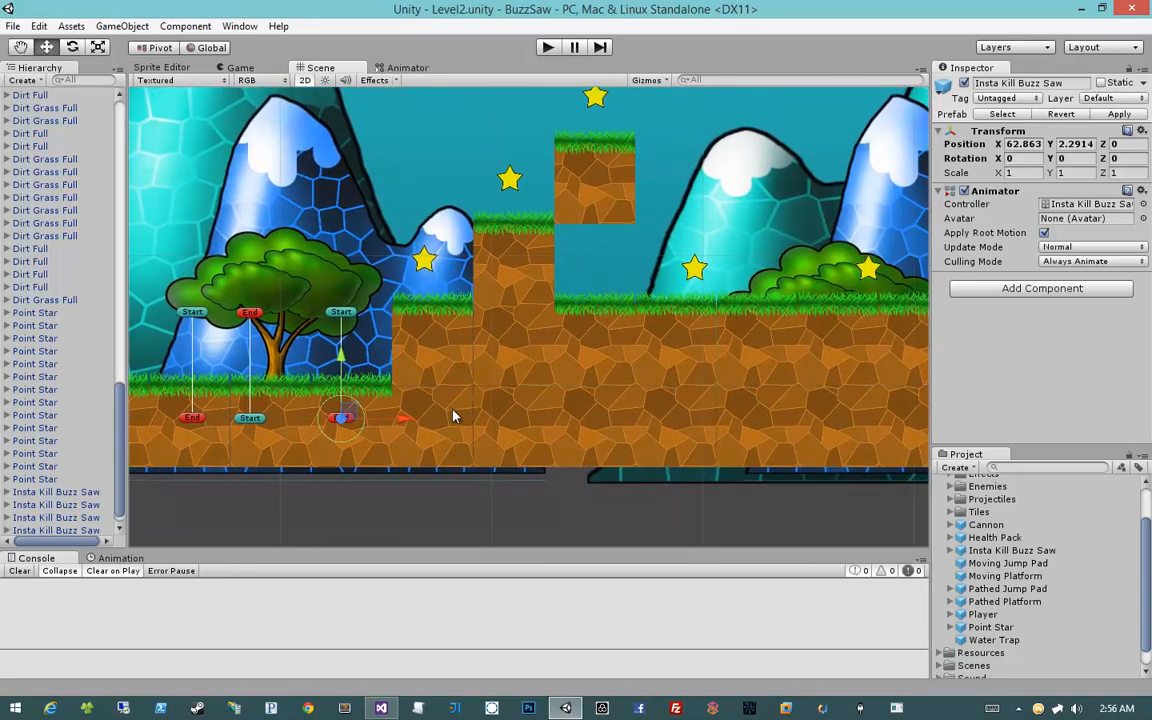
key(ctrl+d)
drag(347, 414, 810, 357)
middle_drag(859, 330, 728, 343)
scroll(718, 350, down, 1)
drag(673, 363, 751, 375)
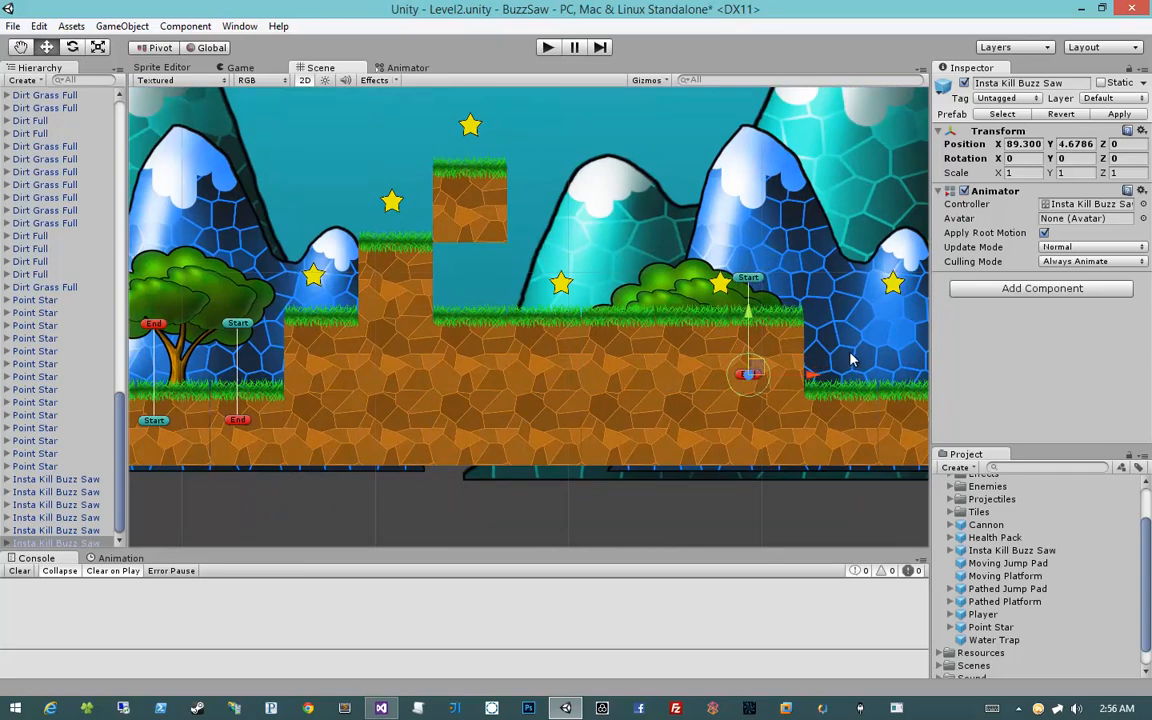
key(ctrl+s)
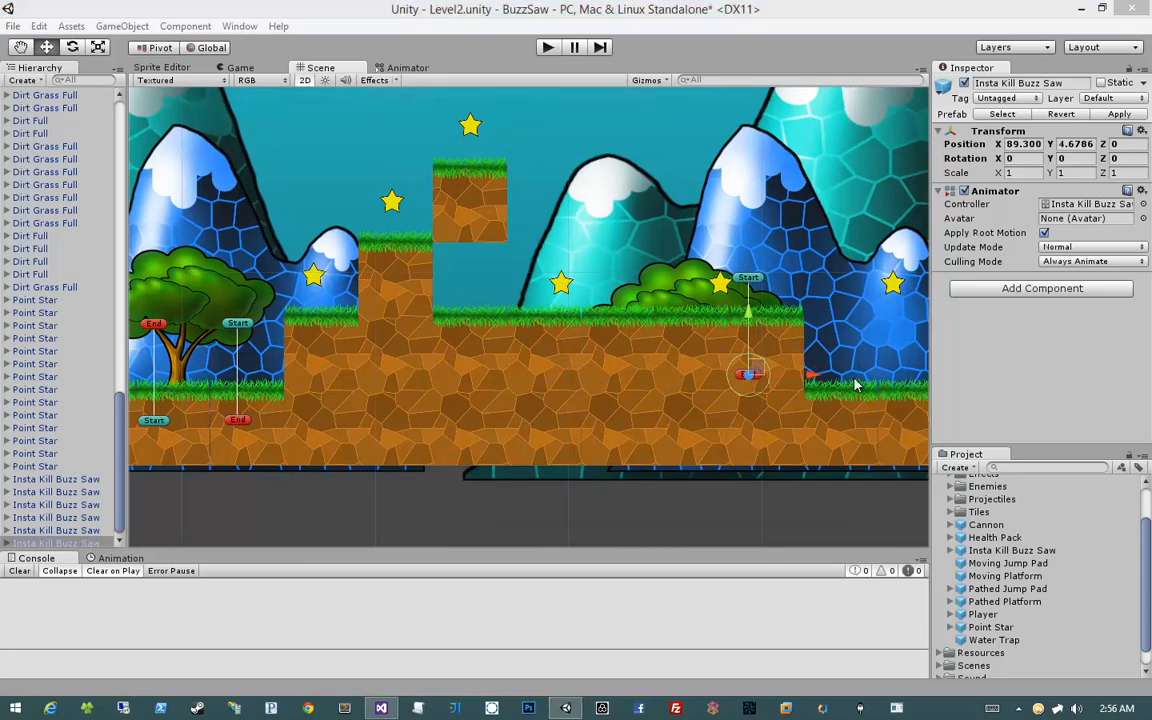
Step: Duplicate the buzz saw into the two-tile-wide block at about X 121.4, Y 4.68, and save the scene
middle_drag(855, 383, 527, 377)
scroll(640, 378, down, 5)
middle_drag(858, 376, 673, 372)
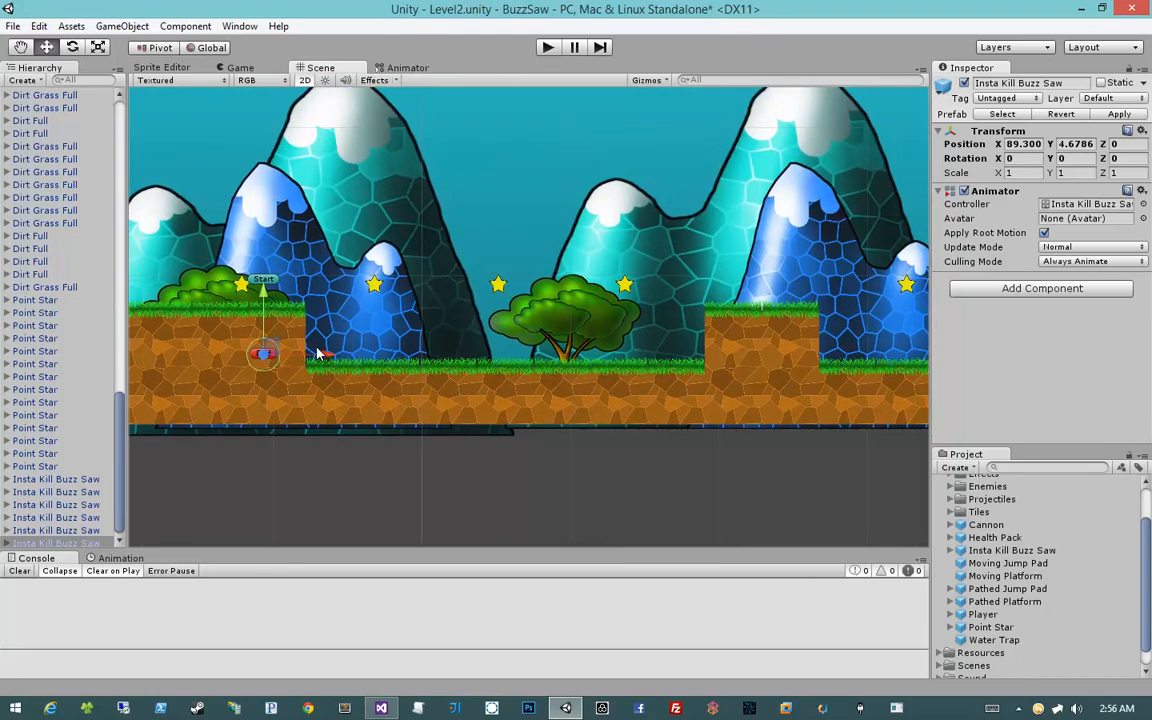
drag(318, 355, 802, 357)
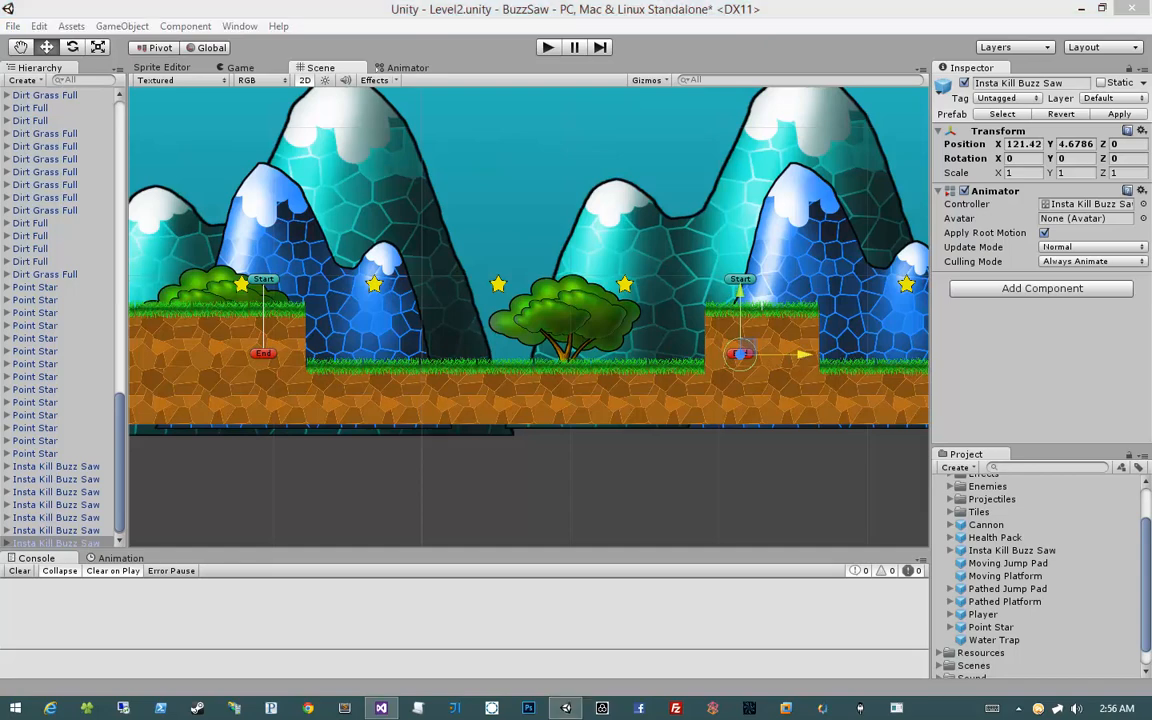
click(668, 457)
key(ctrl+s)
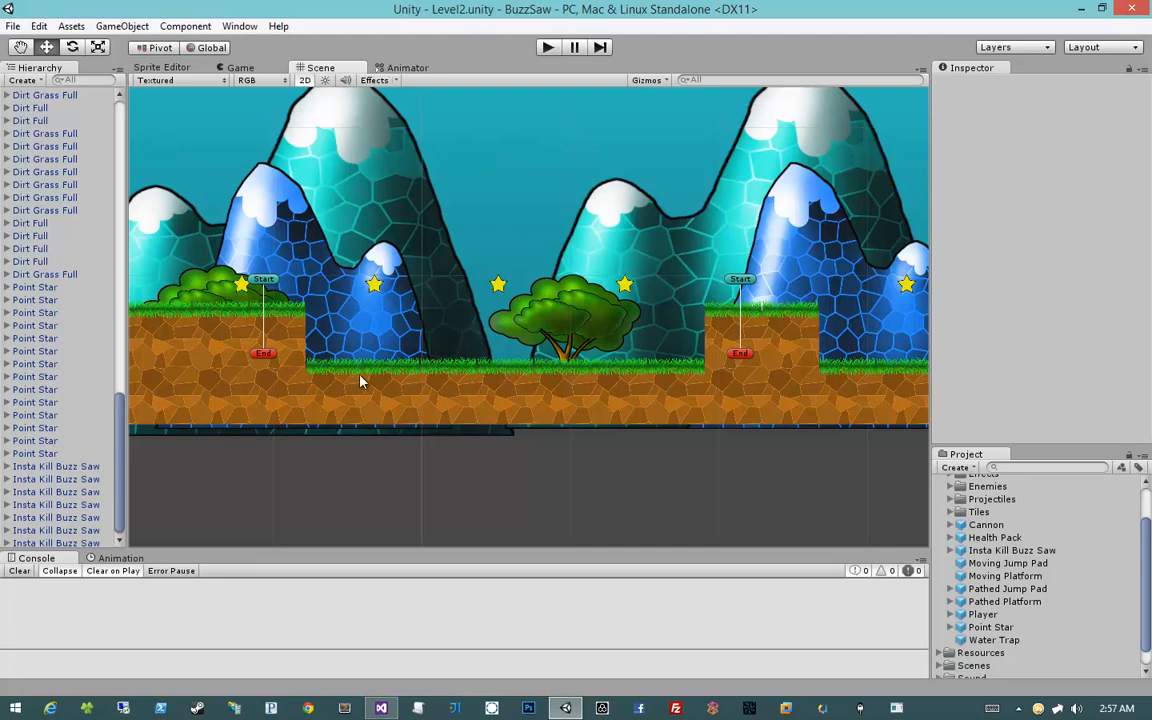
Step: Place a Cannon on the grass below the floating block at about X 76.7, Y 8.41, and set its X scale to -1
middle_drag(380, 374, 659, 366)
middle_drag(553, 327, 648, 364)
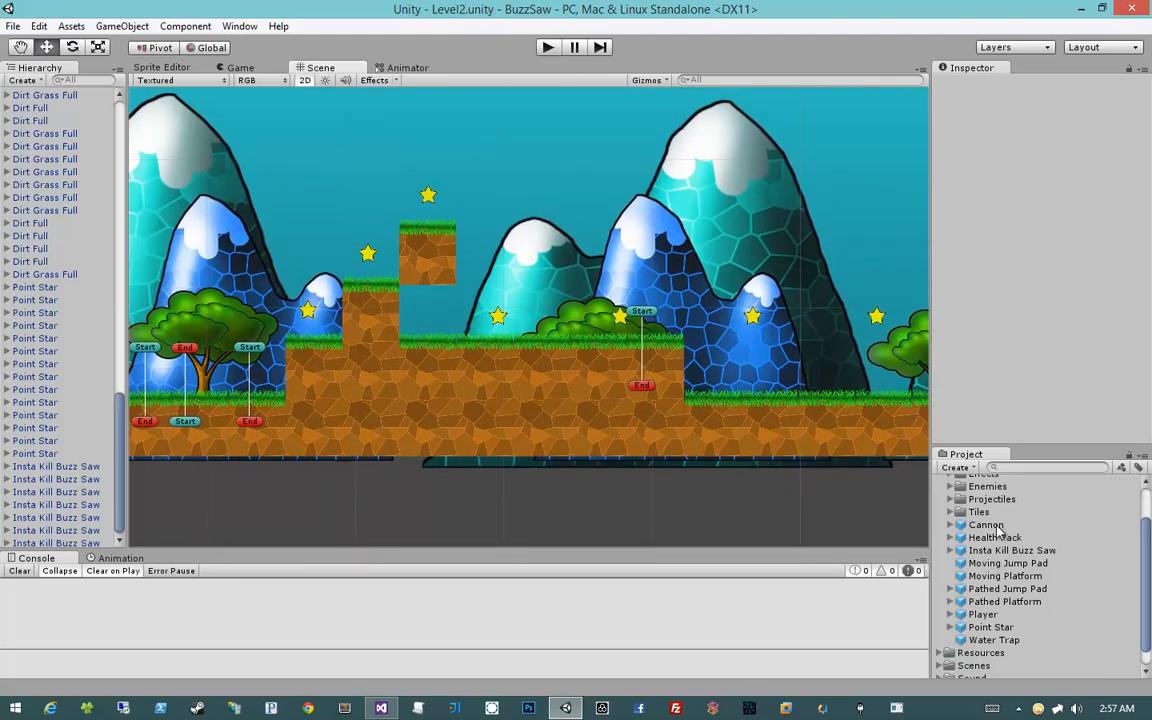
drag(986, 524, 450, 323)
click(1022, 173)
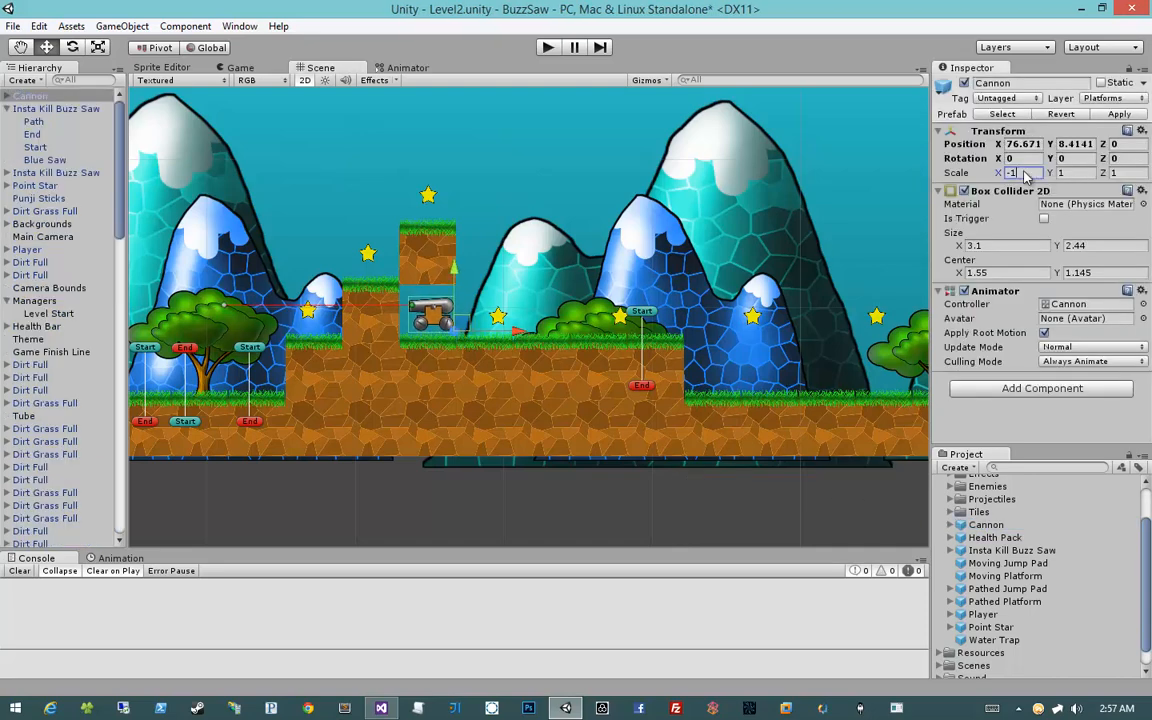
Step: Set the cannon's X scale back to 1, move it under the floating block at about X 73.33, Y 7.66, and shift its Destination farther out
text(1)
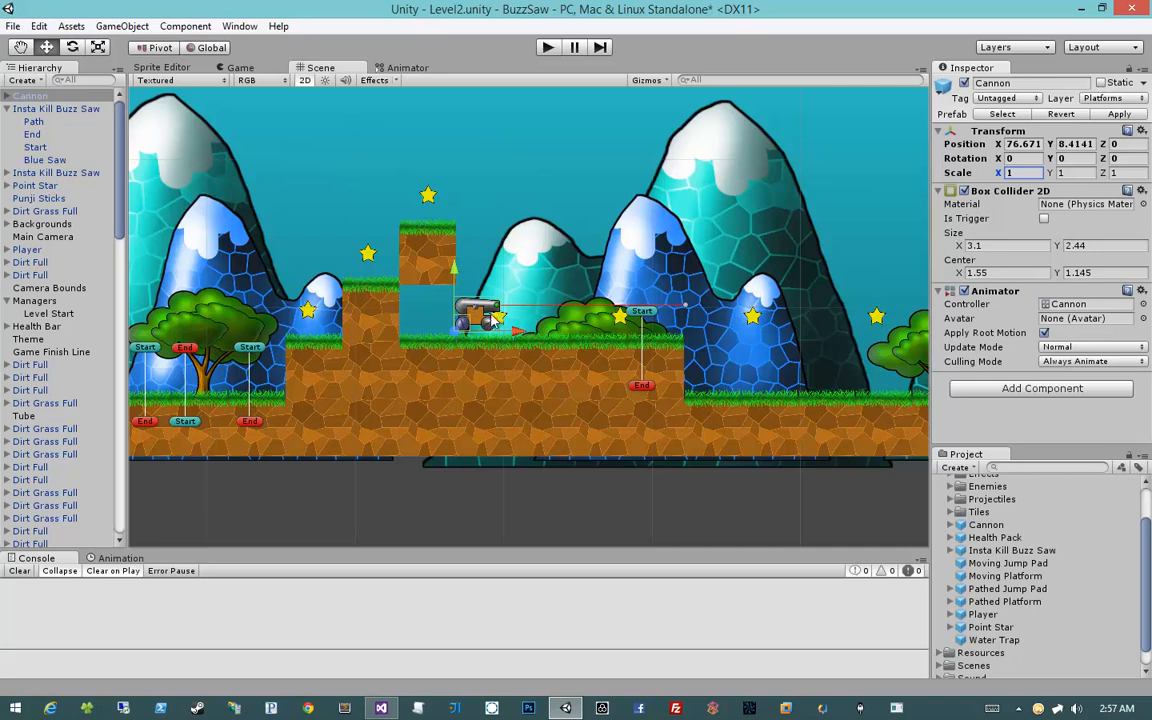
drag(460, 326, 414, 340)
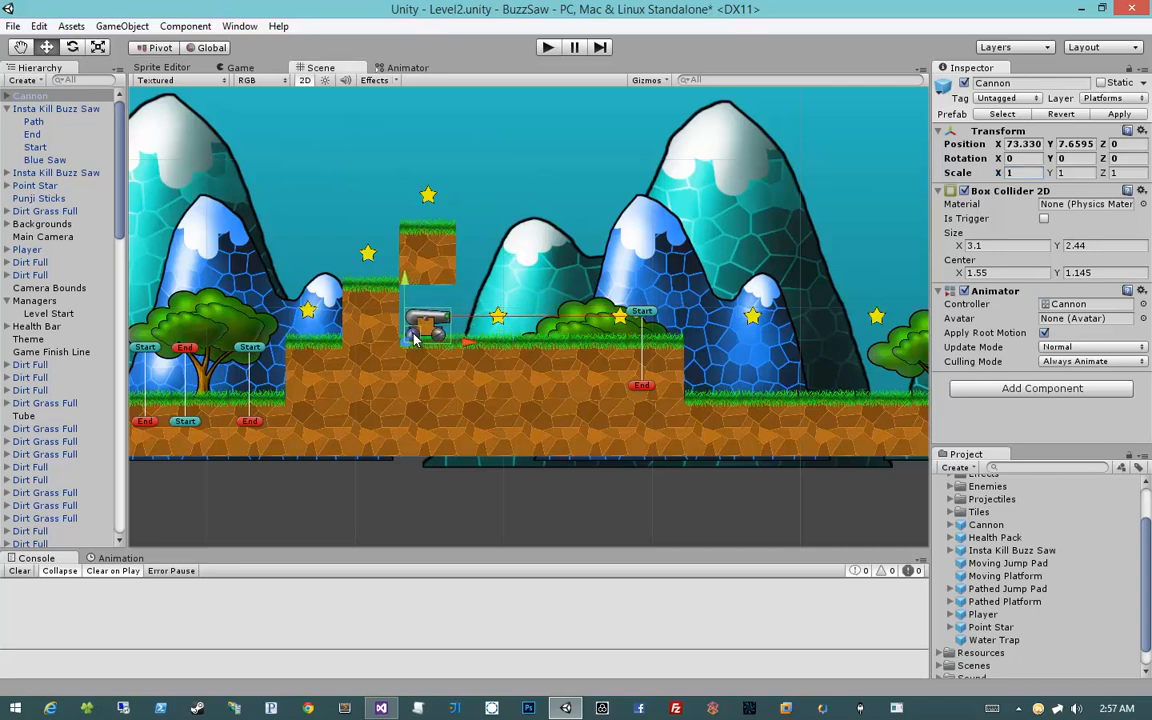
click(7, 95)
click(60, 134)
drag(710, 317, 743, 317)
click(638, 500)
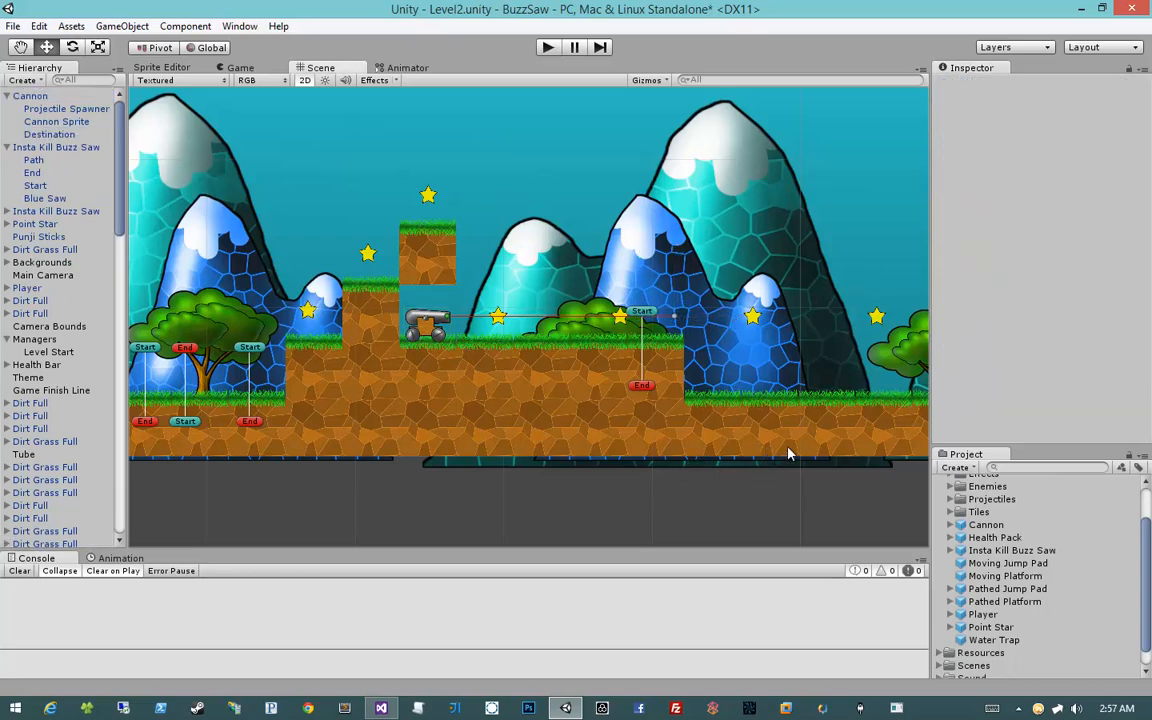
Step: Place one Cannon on each of the two raised steps before the giant star, and save the scene
middle_drag(788, 454, 418, 441)
middle_drag(660, 440, 463, 441)
middle_drag(679, 441, 464, 442)
middle_drag(742, 440, 707, 436)
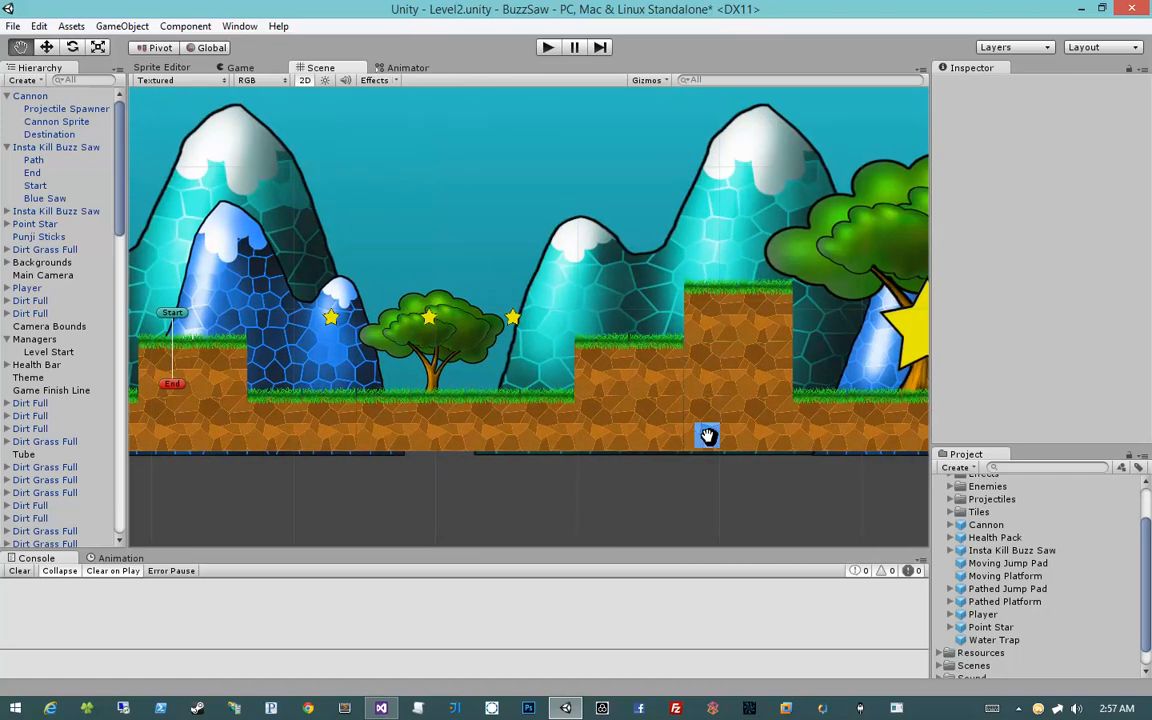
drag(986, 524, 680, 350)
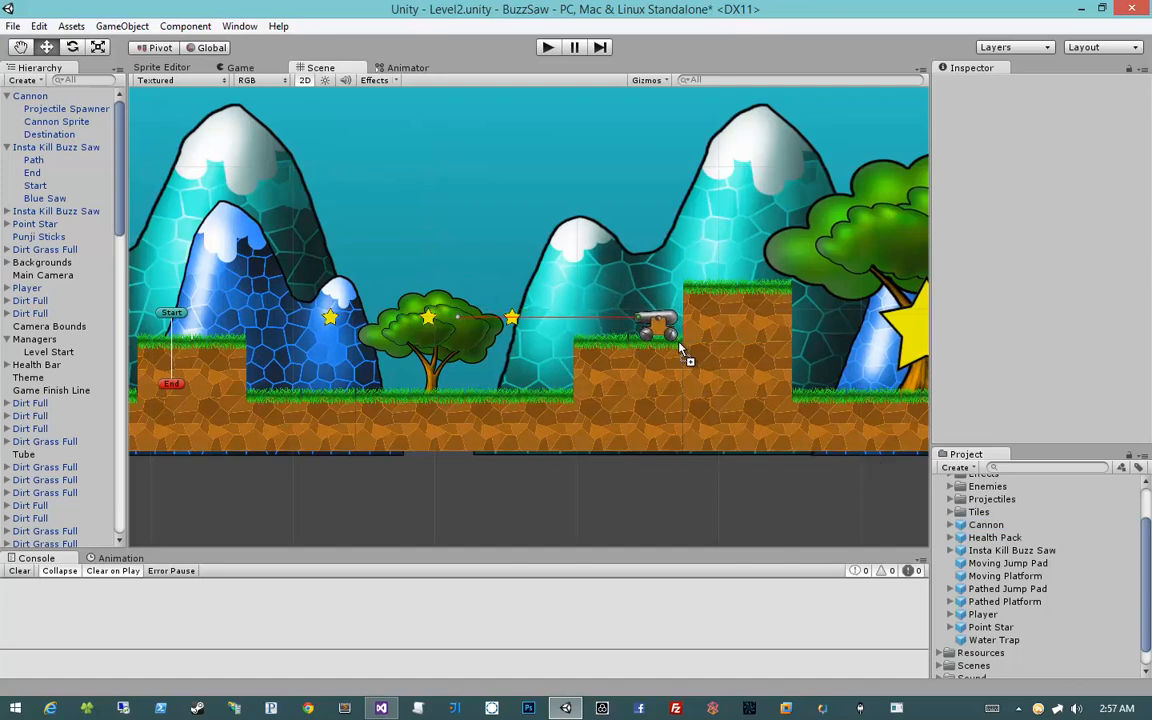
drag(993, 526, 792, 294)
click(679, 535)
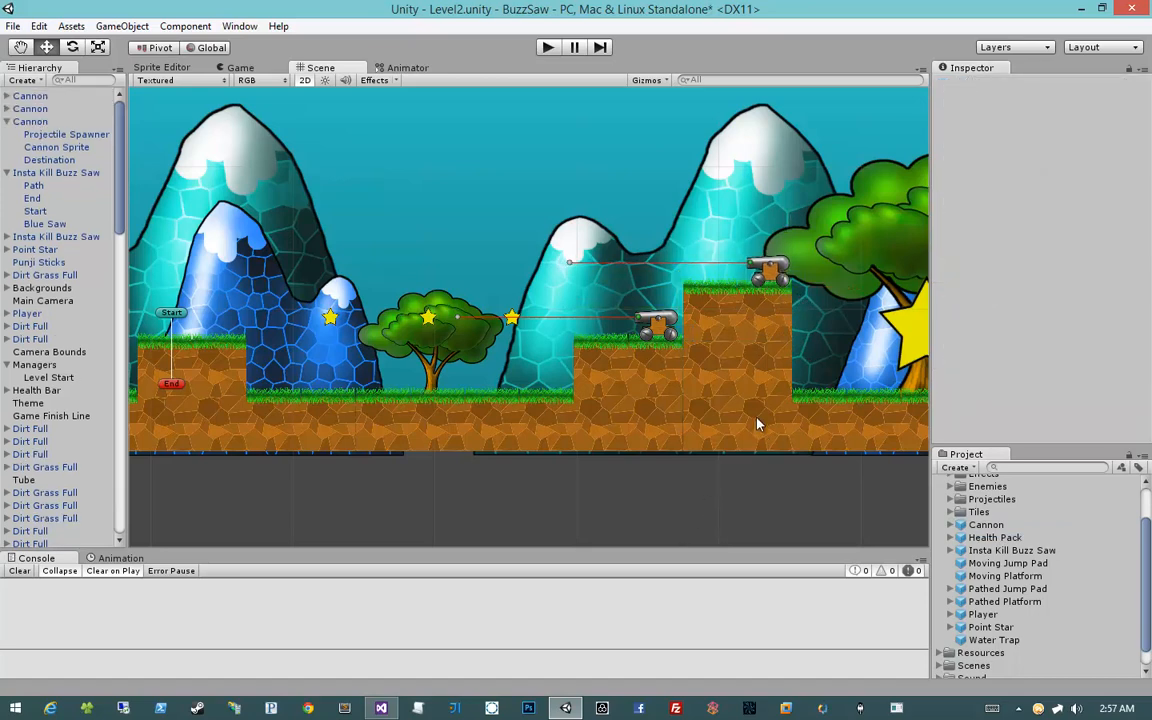
key(ctrl+s)
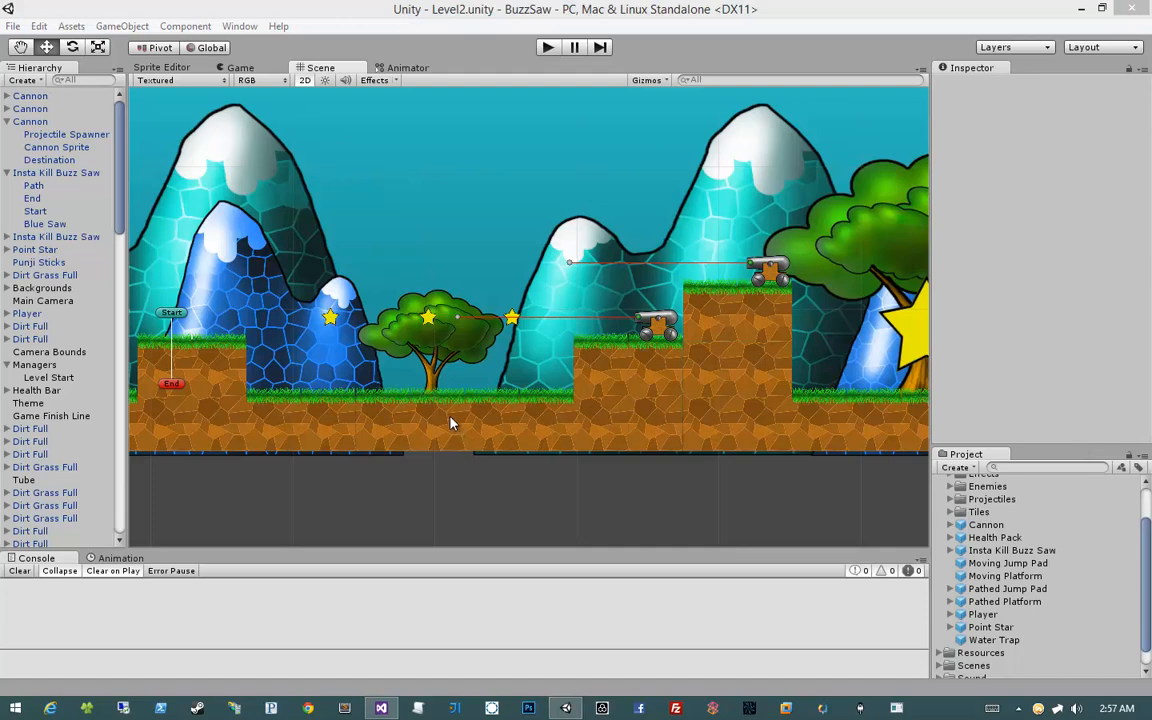
Step: Place a Health Pack in front of the tree on the low ground at about X 105, Y 6.52
middle_drag(450, 417, 800, 379)
middle_drag(610, 380, 790, 385)
middle_drag(512, 372, 591, 379)
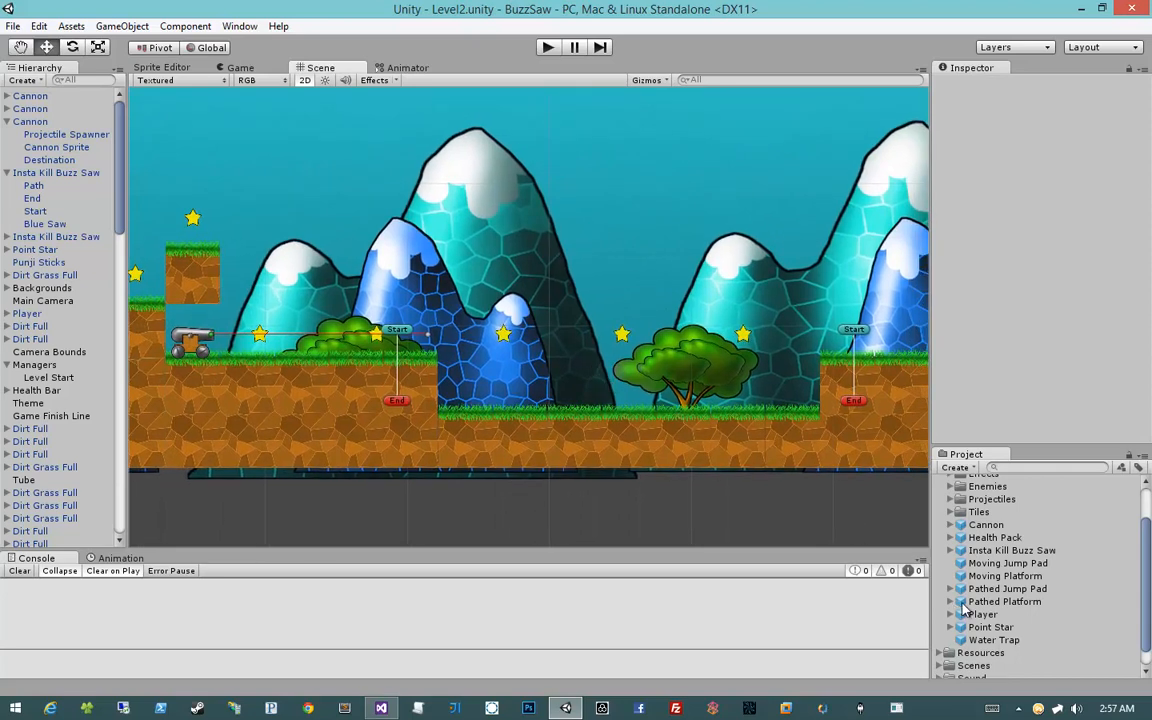
mouse_move(990, 537)
mouse_down()
mouse_move(895, 493)
mouse_move(663, 450)
mouse_move(621, 381)
mouse_up()
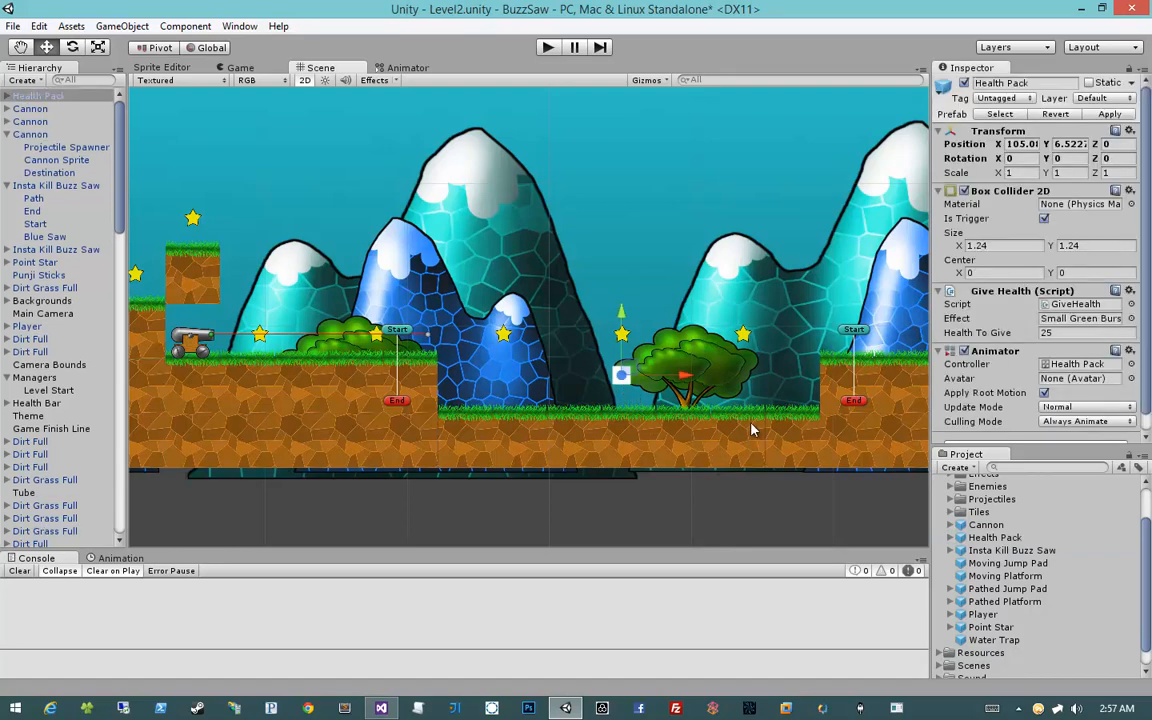
Step: Place another Health Pack by the next tree at about X 140.3, Y 6.52, and save the scene
middle_drag(785, 425, 628, 417)
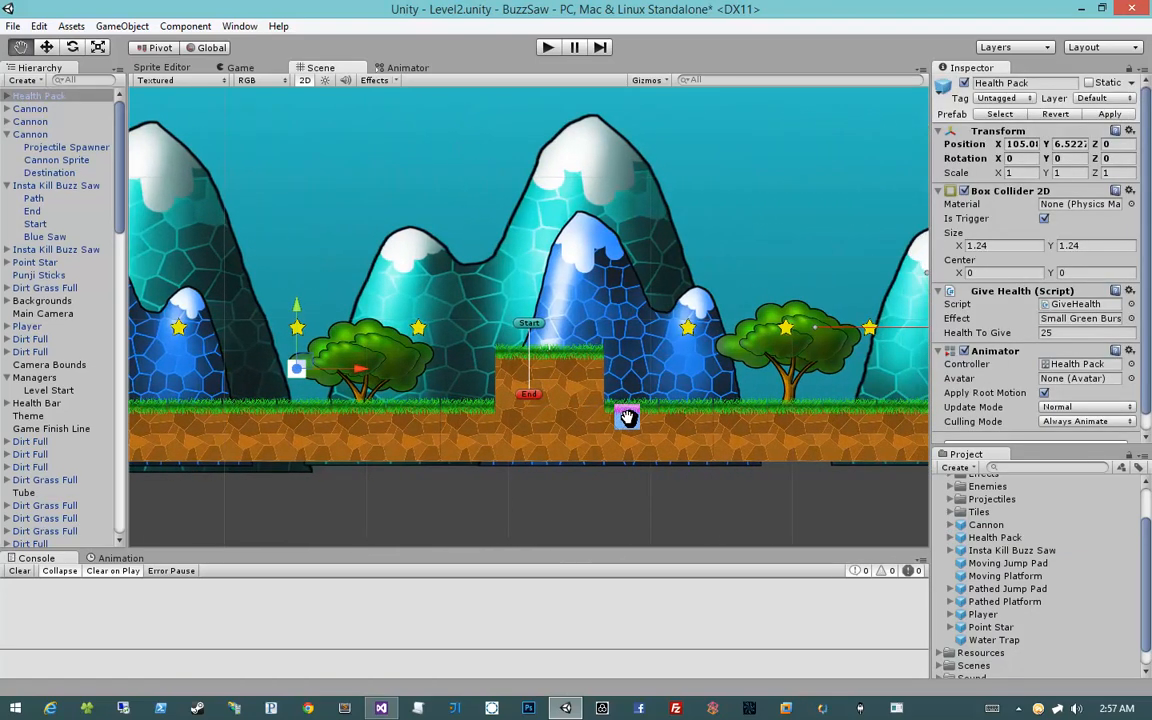
middle_drag(732, 417, 673, 414)
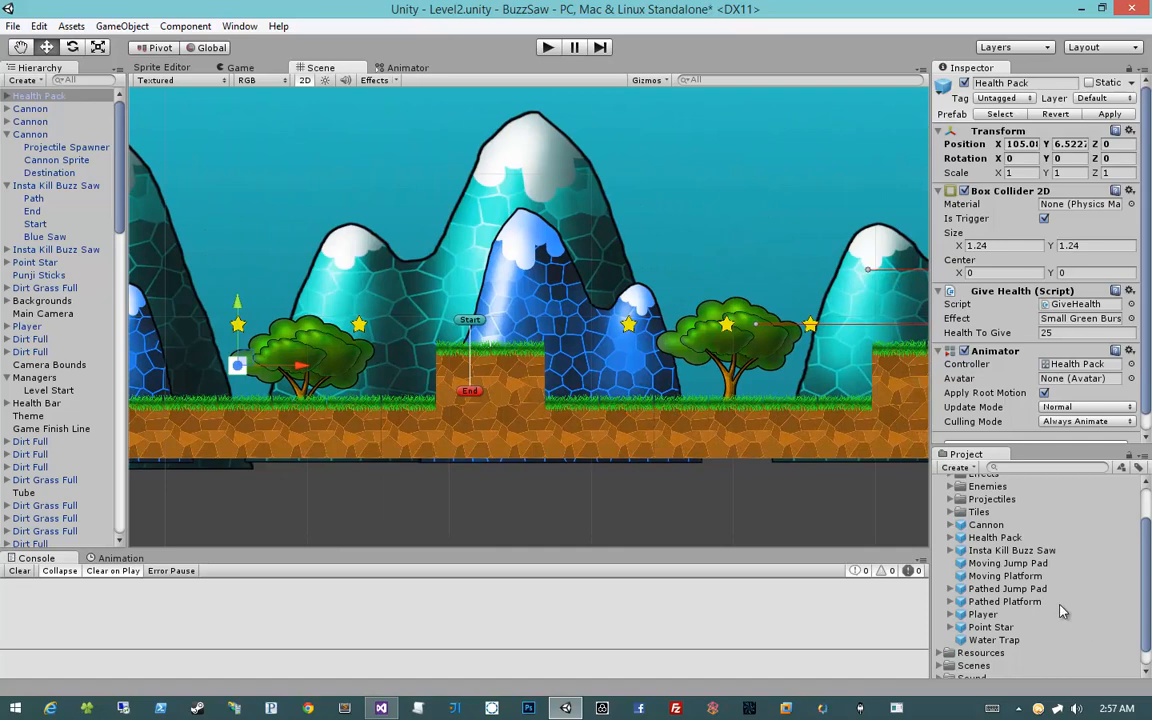
mouse_move(995, 537)
mouse_down()
mouse_move(890, 536)
mouse_move(880, 488)
mouse_move(765, 425)
mouse_move(760, 408)
mouse_move(670, 340)
mouse_move(737, 367)
mouse_up()
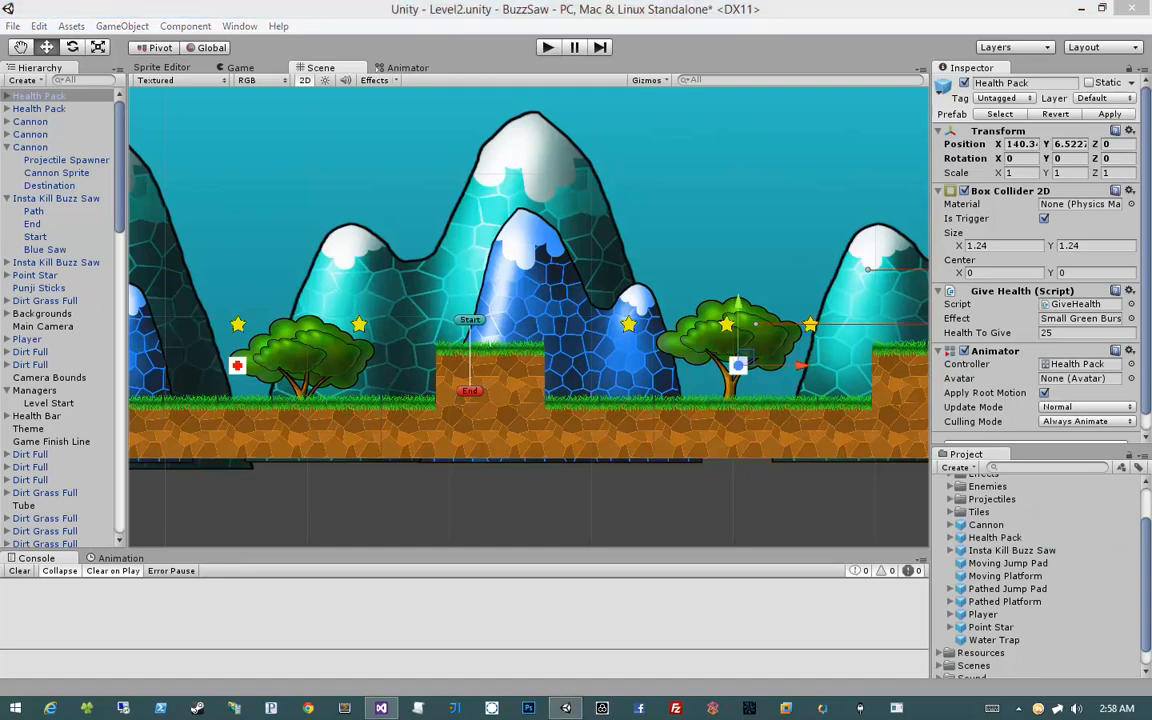
click(602, 498)
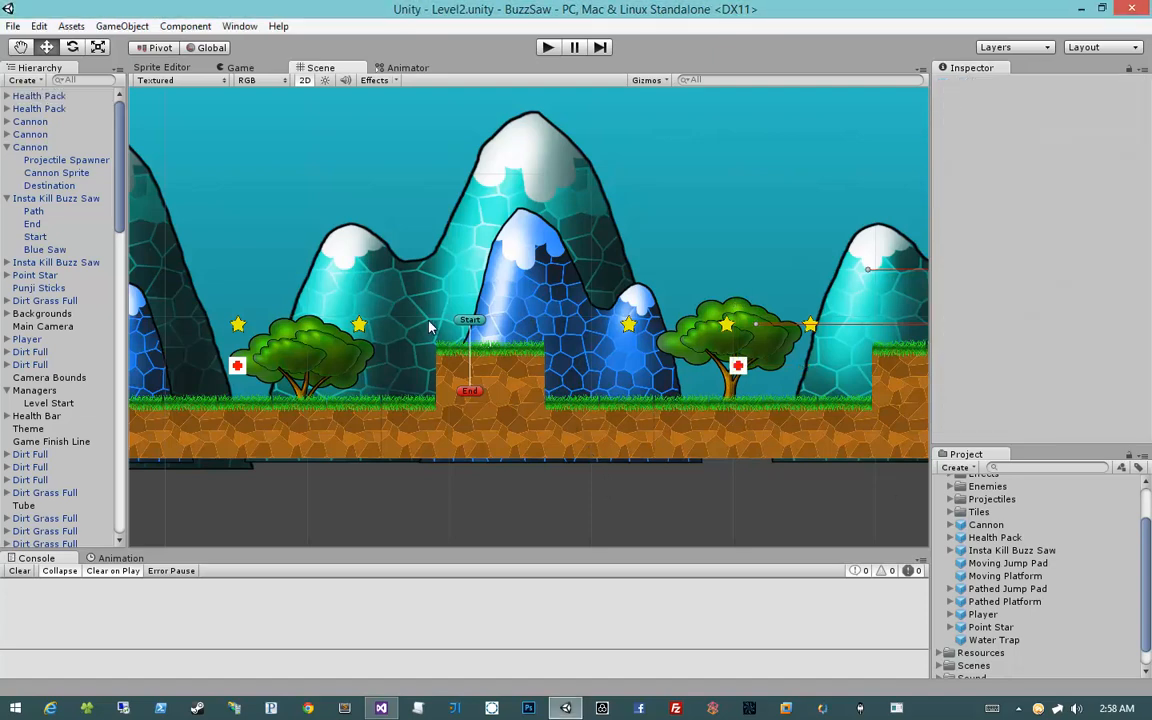
Step: Place a Pathed Platform at the edge of the buzz saw pit at about X 36.96, Y 10.33, with its End at X 0, Y 16.42
scroll(490, 373, down, 2)
scroll(490, 368, down, 3)
mouse_move(392, 278)
middle_down()
mouse_move(516, 378)
mouse_move(768, 345)
middle_up()
mouse_move(575, 349)
middle_down()
mouse_move(712, 326)
mouse_move(604, 318)
middle_up()
scroll(603, 318, up, 4)
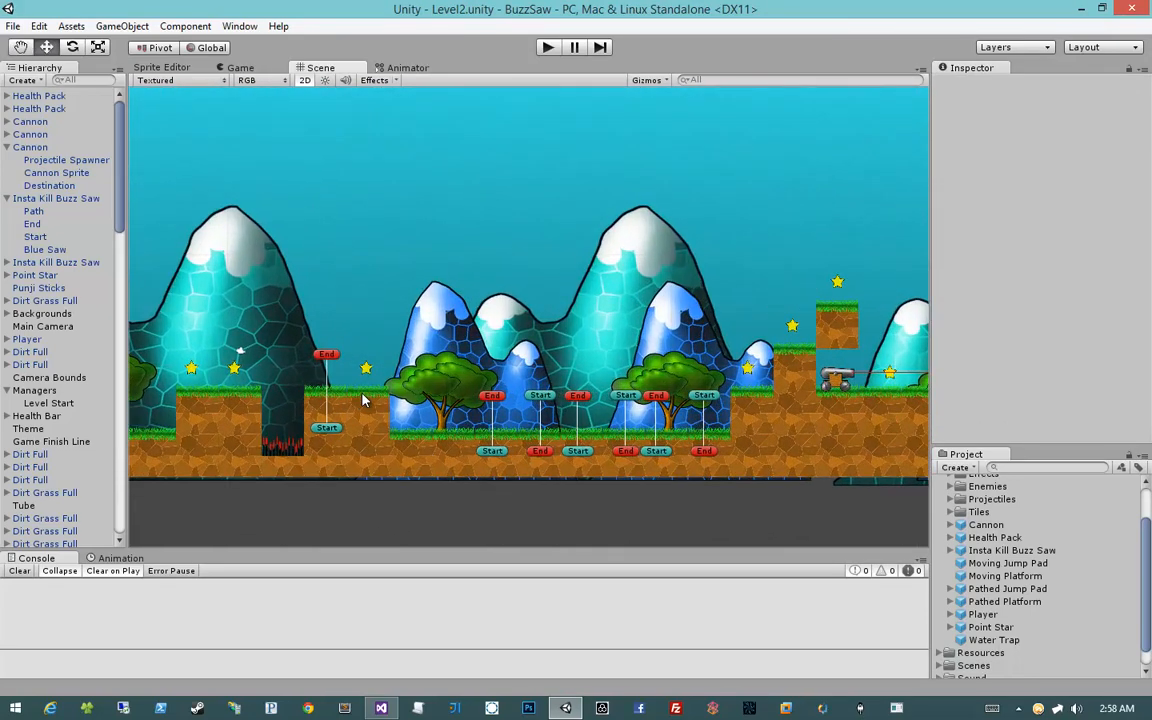
middle_drag(396, 383, 481, 378)
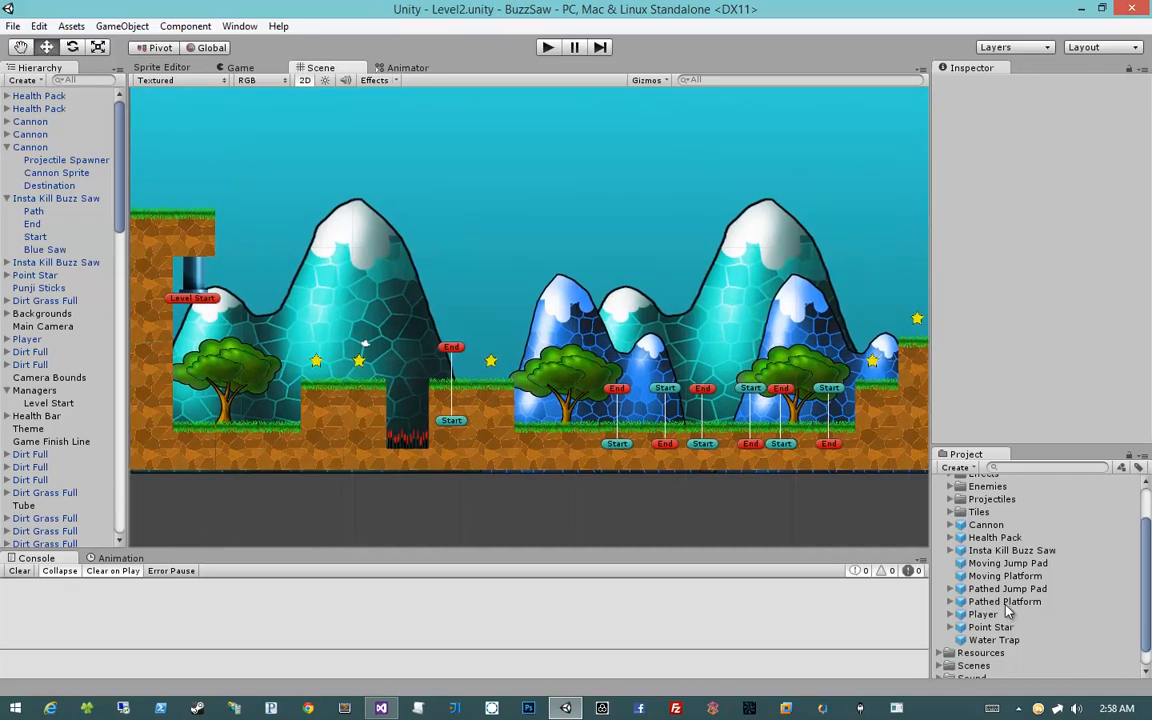
drag(1010, 607, 545, 360)
click(630, 357)
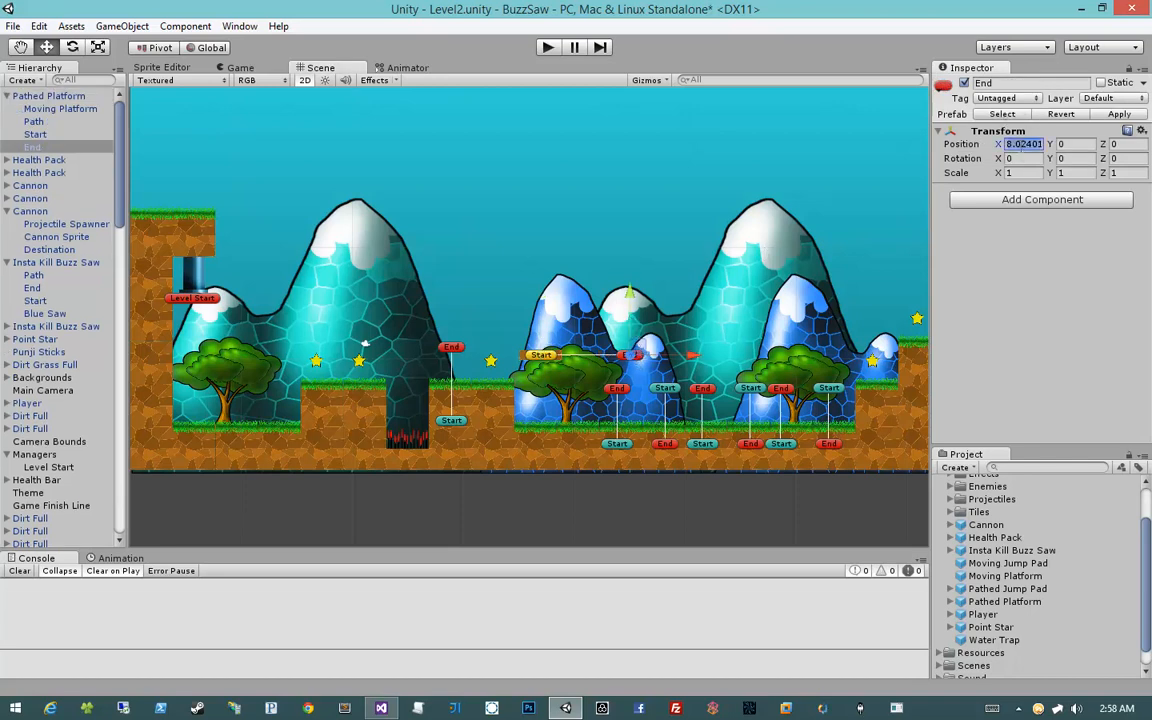
text(-)
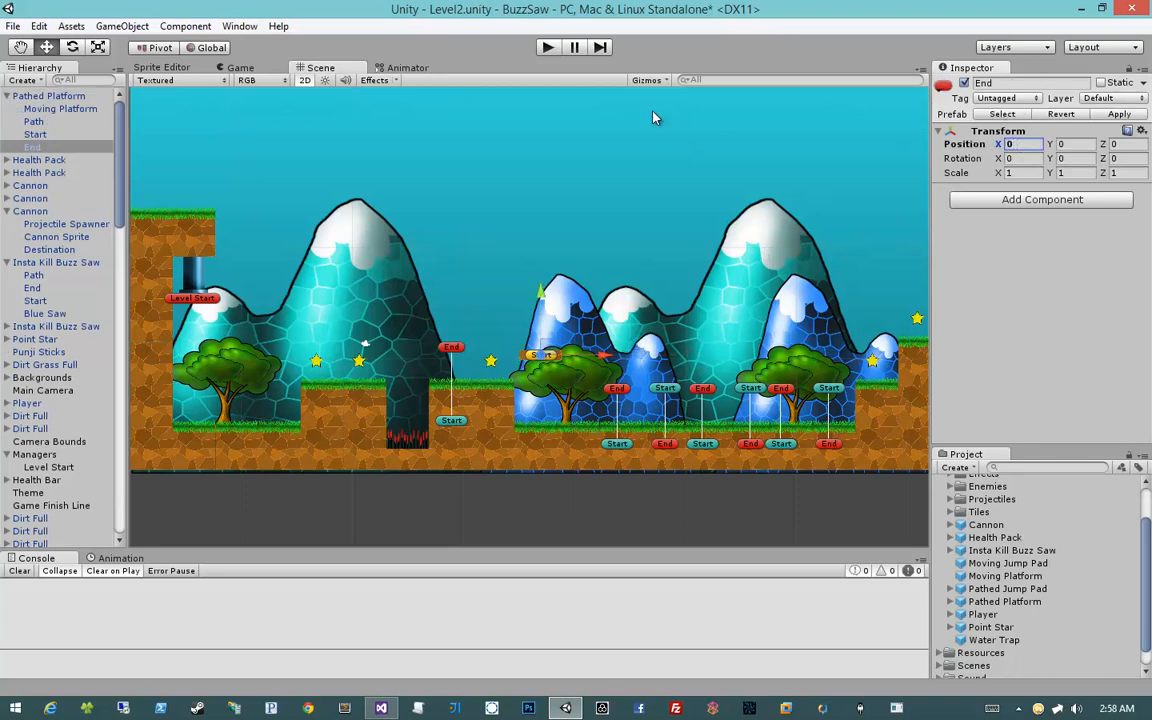
mouse_move(540, 293)
mouse_down()
mouse_move(547, 121)
mouse_move(560, 215)
mouse_move(533, 197)
mouse_move(532, 180)
mouse_up()
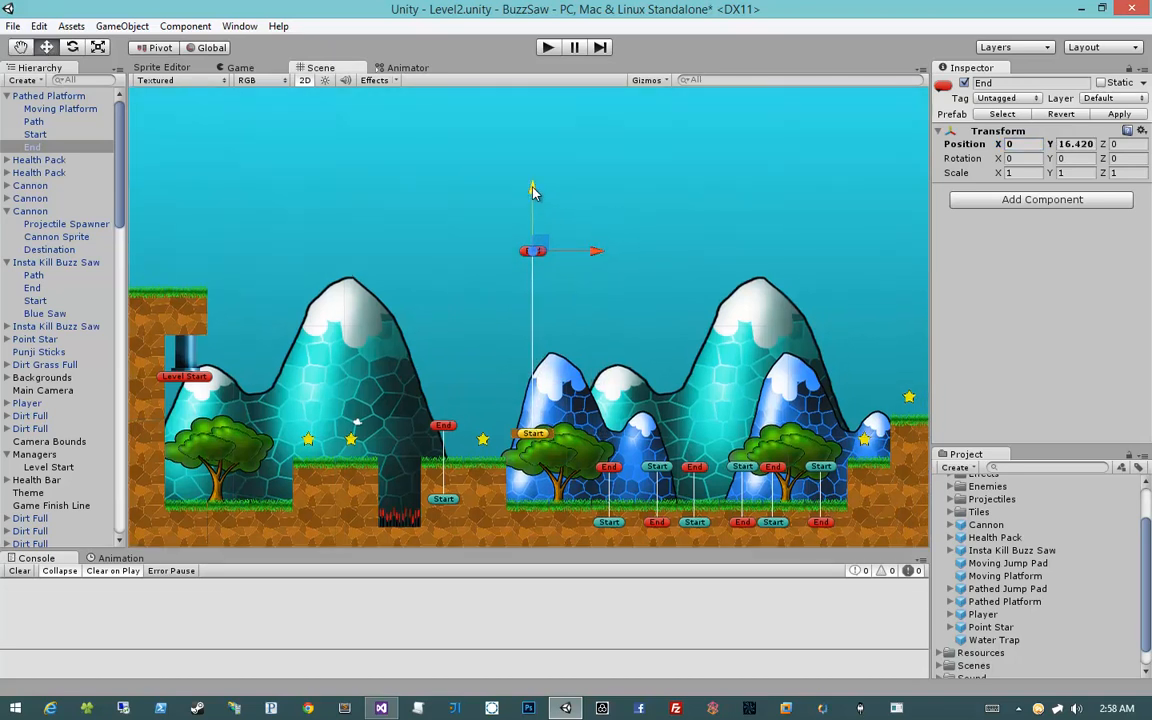
Step: Duplicate the vertical Pathed Platform up and back toward the level start, at about X 29.18, Y 23.8
click(51, 95)
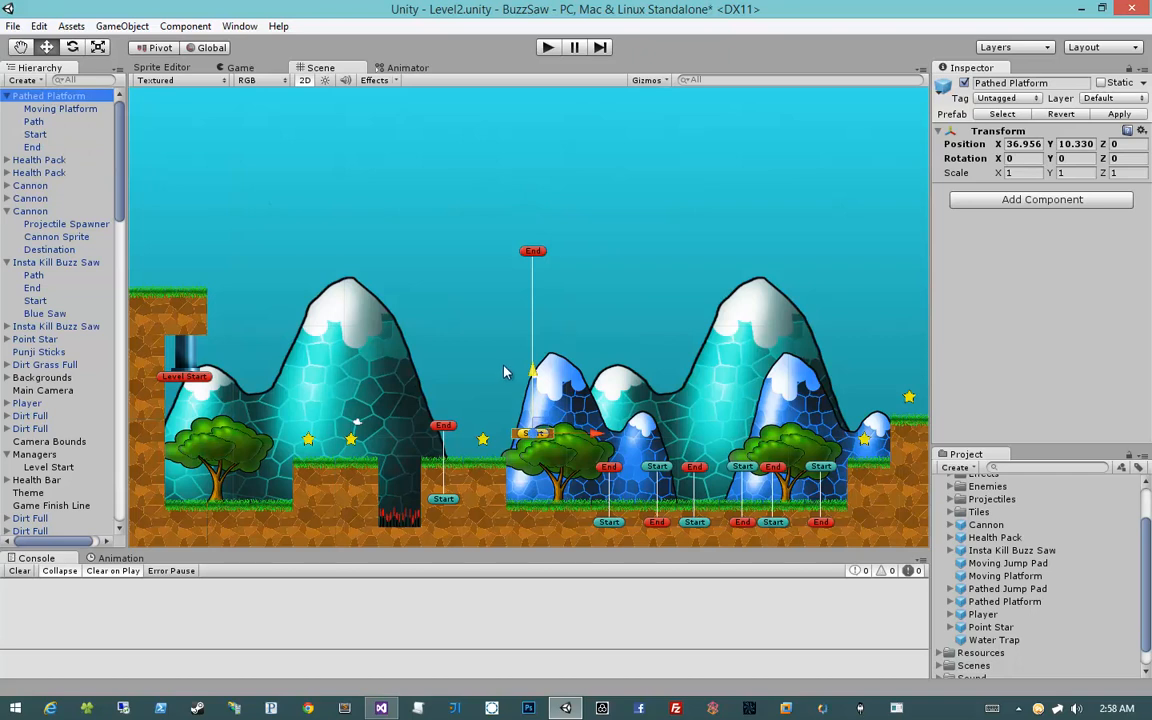
click(543, 433)
drag(543, 433, 457, 284)
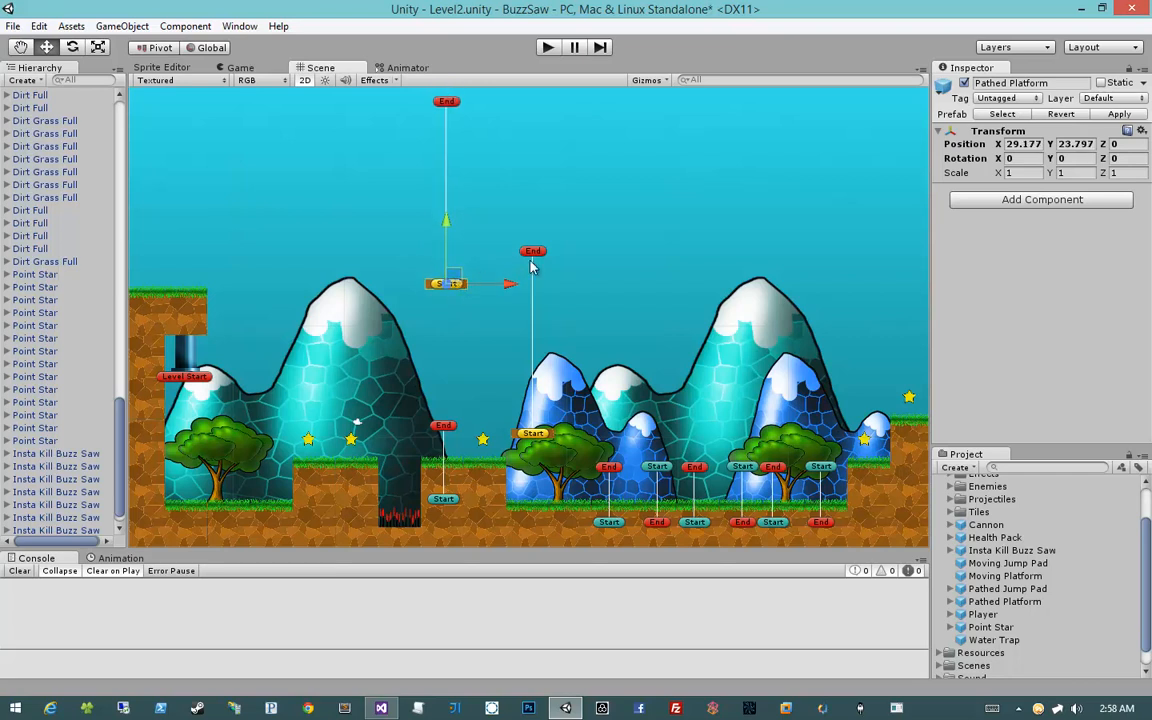
click(403, 436)
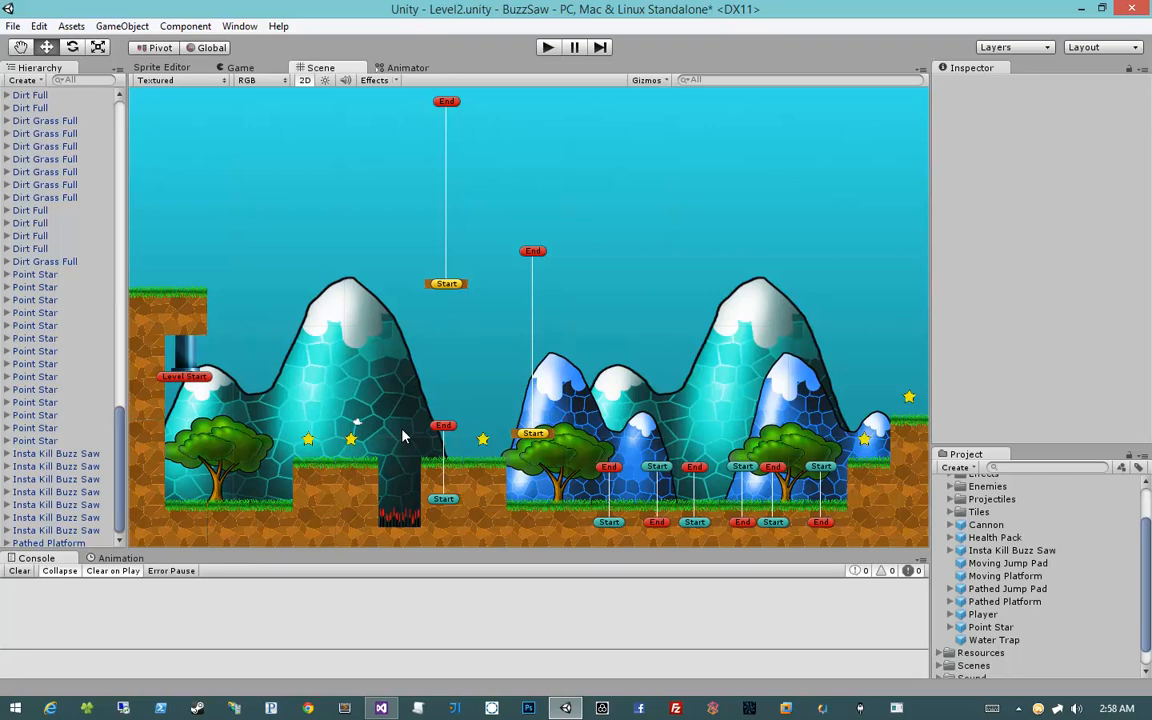
Step: Duplicate the Dirt Grass Full block above the level start tube into the sky at about X 37.54, Y 38
middle_drag(613, 319, 632, 392)
click(213, 386)
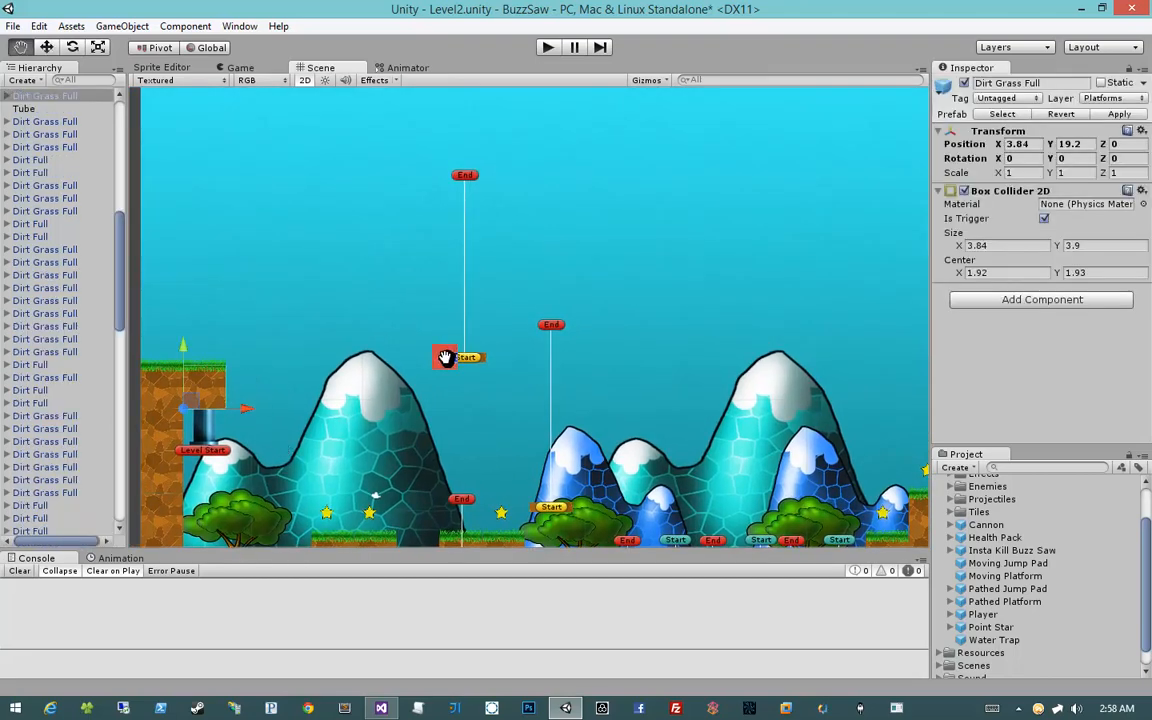
middle_drag(450, 360, 425, 380)
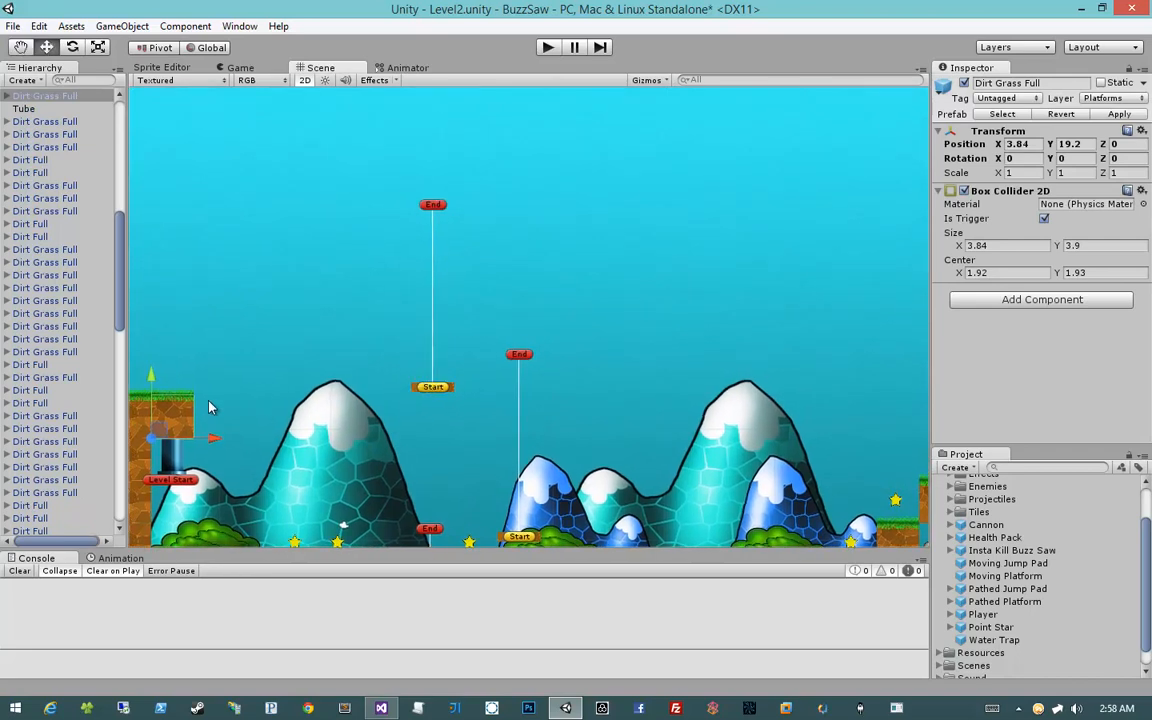
key(ctrl+d)
drag(159, 430, 538, 226)
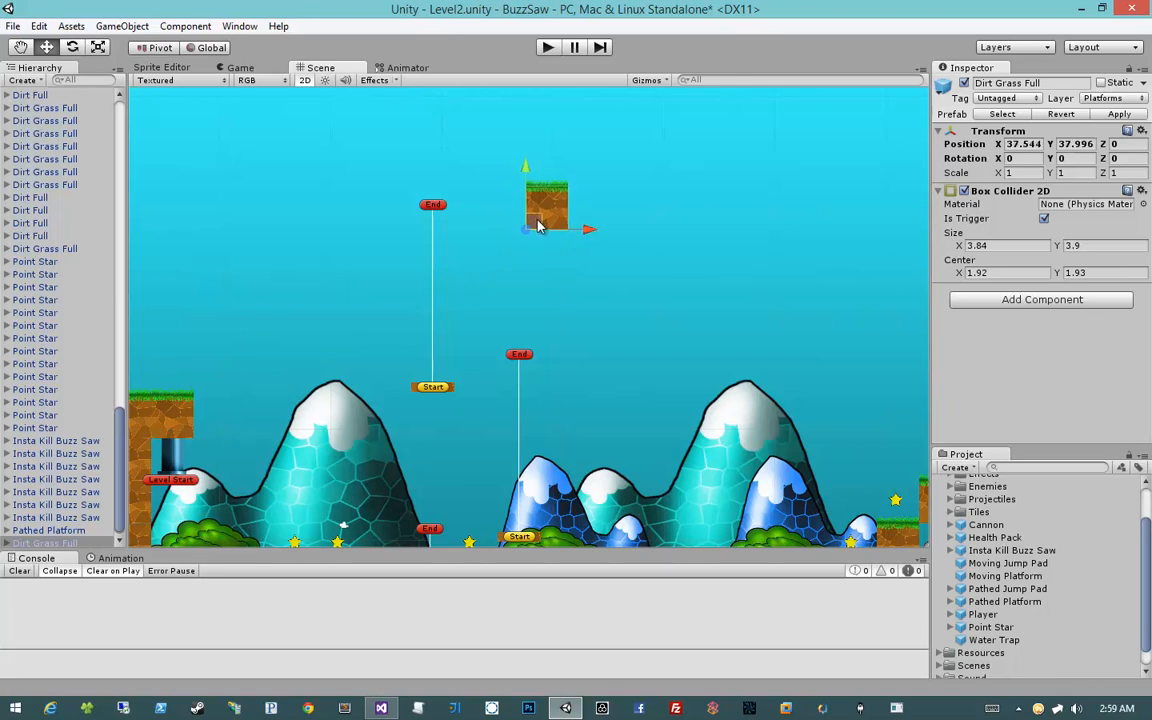
Step: Duplicate the floating block into a descending step at X 41.384, Y 34.156 and a two-block floor at Y 30.316 ending at X 49.064
key(ctrl+d)
drag(545, 236, 583, 270)
middle_drag(564, 259, 488, 267)
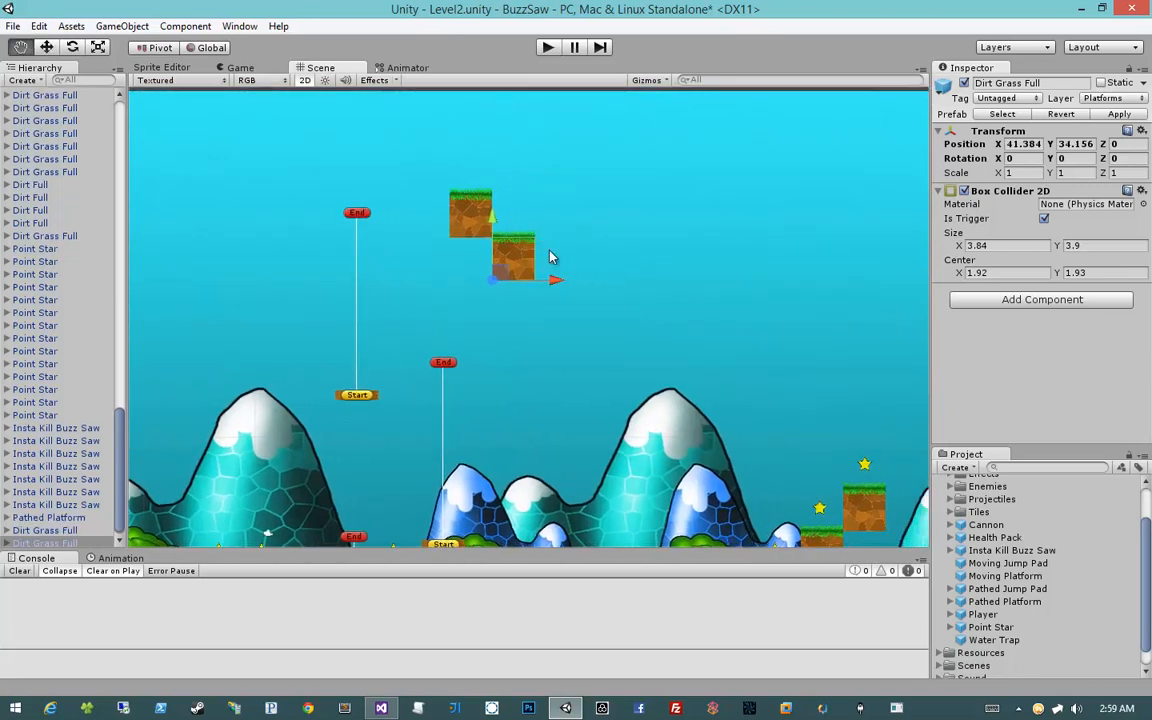
key(ctrl+d)
drag(511, 279, 588, 317)
key(ctrl+d)
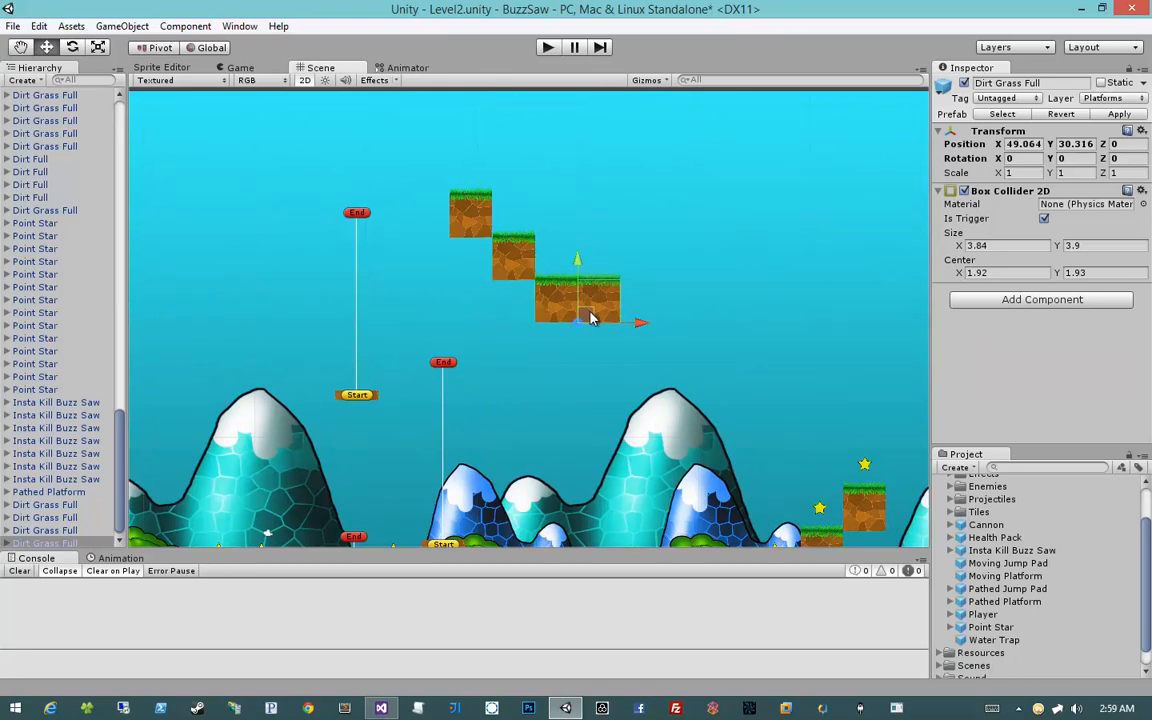
Step: Duplicate more blocks into two rising steps on the far side and a two-block platform above the V at Y 41.836
middle_drag(590, 318, 565, 340)
drag(565, 340, 571, 211)
key(ctrl+d)
key(ctrl+d)
key(ctrl+d)
middle_drag(710, 237, 611, 243)
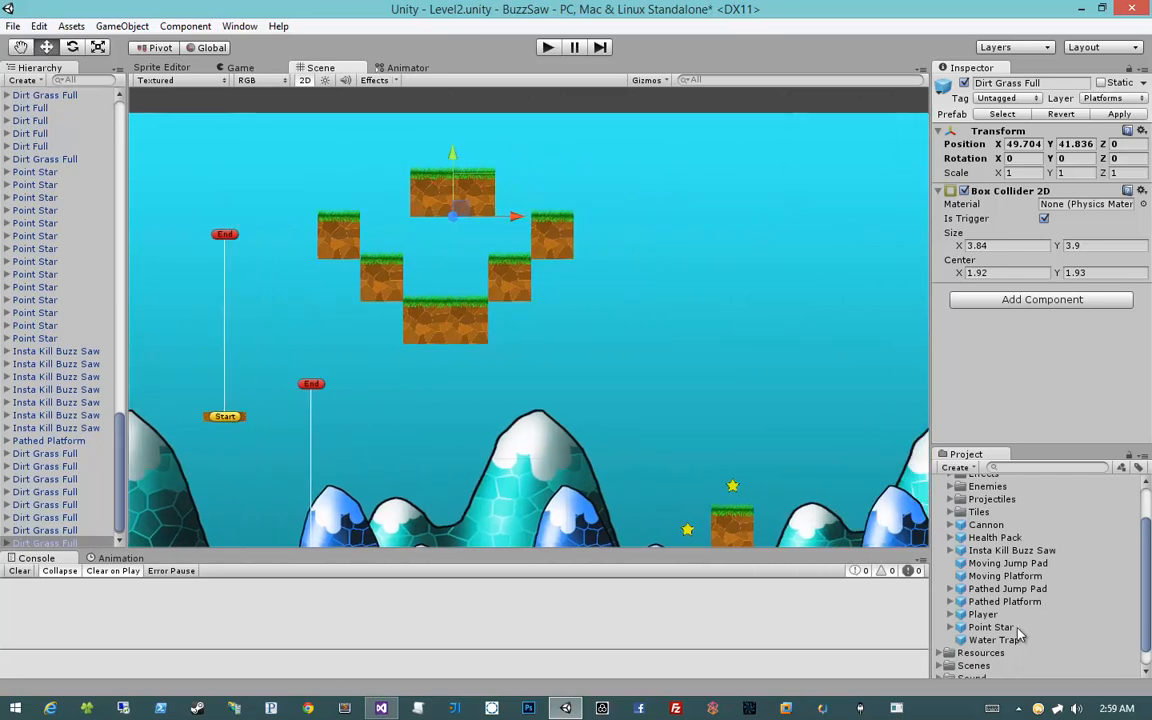
Step: Place a Point Star and duplicate it into 12 stars over the top platform, side steps and inner floor of the floating V
drag(993, 633, 481, 144)
key(ctrl+d)
key(ctrl+d)
key(ctrl+d)
key(ctrl+d)
key(ctrl+d)
key(ctrl+d)
key(ctrl+d)
key(ctrl+d)
key(ctrl+d)
key(ctrl+d)
middle_drag(643, 189, 588, 185)
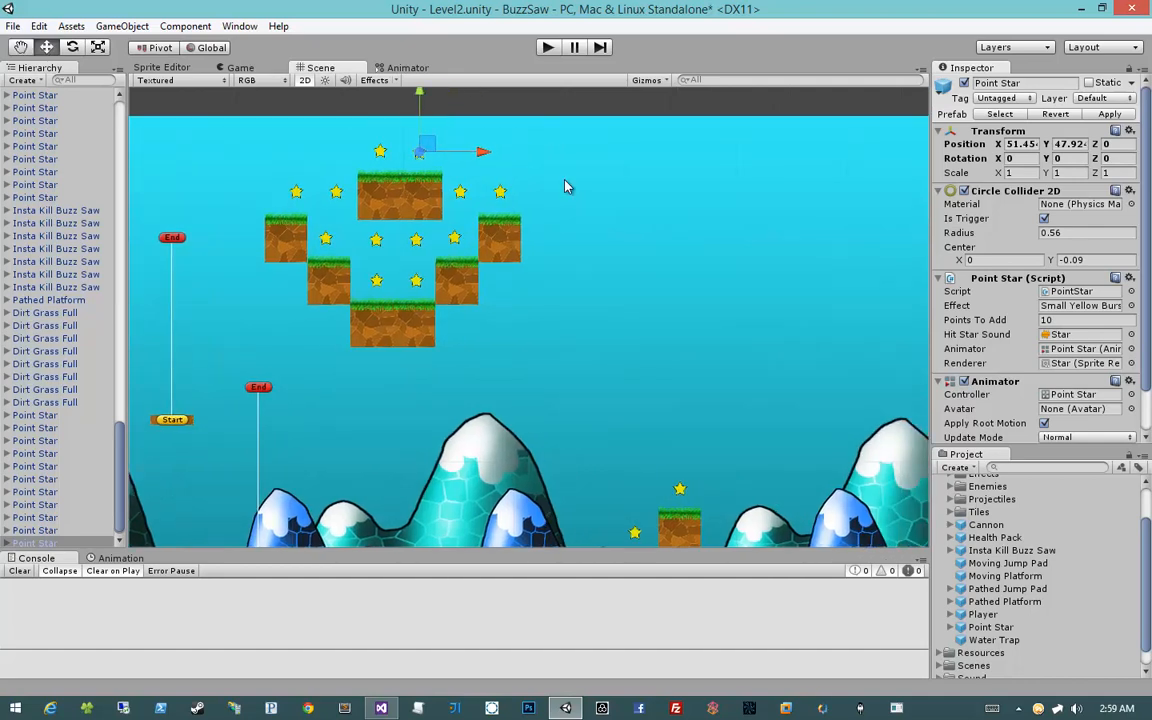
Step: Place a Pathed Platform just past the V's outer block and stretch its path horizontally by moving its End farther away
middle_drag(591, 236, 556, 238)
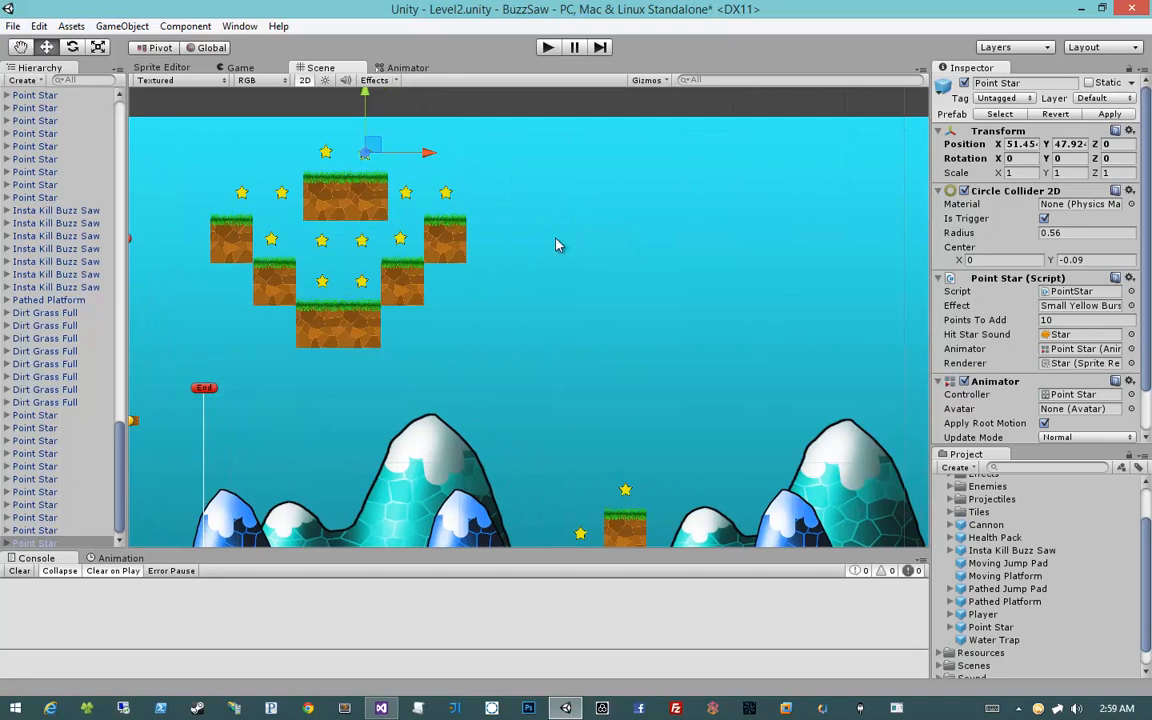
drag(1000, 603, 508, 268)
click(598, 260)
drag(656, 264, 851, 262)
middle_drag(851, 262, 698, 265)
drag(692, 265, 664, 267)
scroll(576, 438, down, 1)
middle_drag(574, 436, 526, 404)
Step: Duplicate the V's outer block beyond the platform's End to X 89.384, Y 37.996, and duplicate it again for the lower steps
click(292, 232)
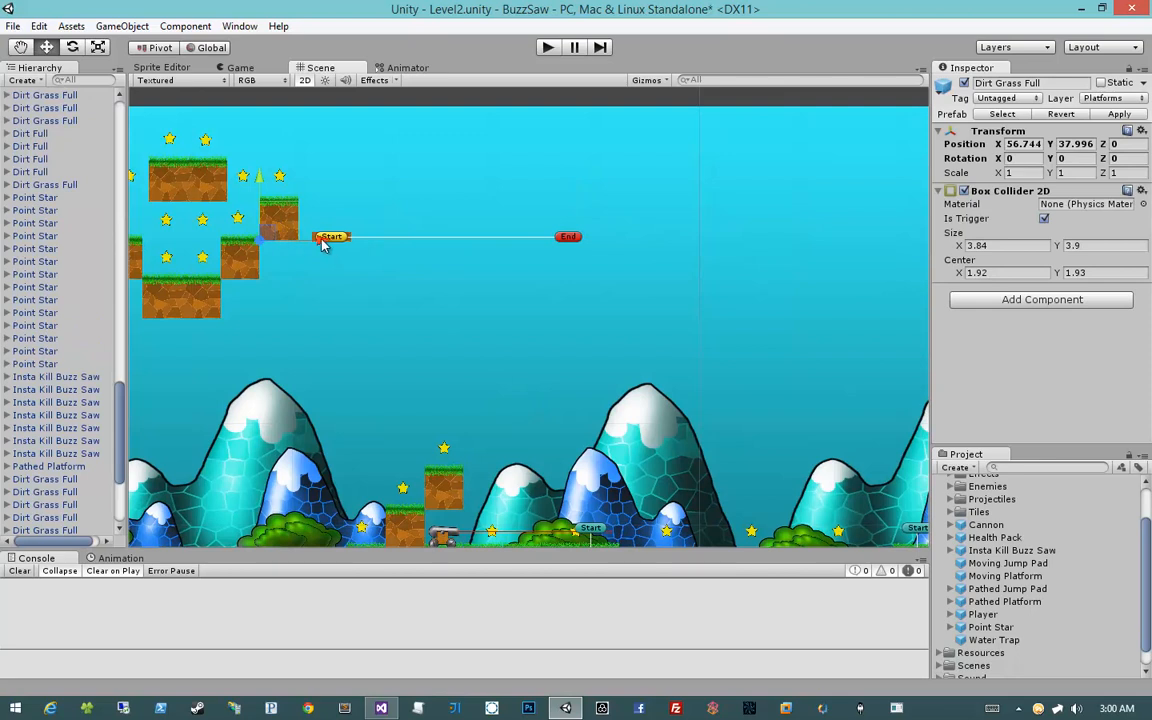
drag(322, 245, 651, 252)
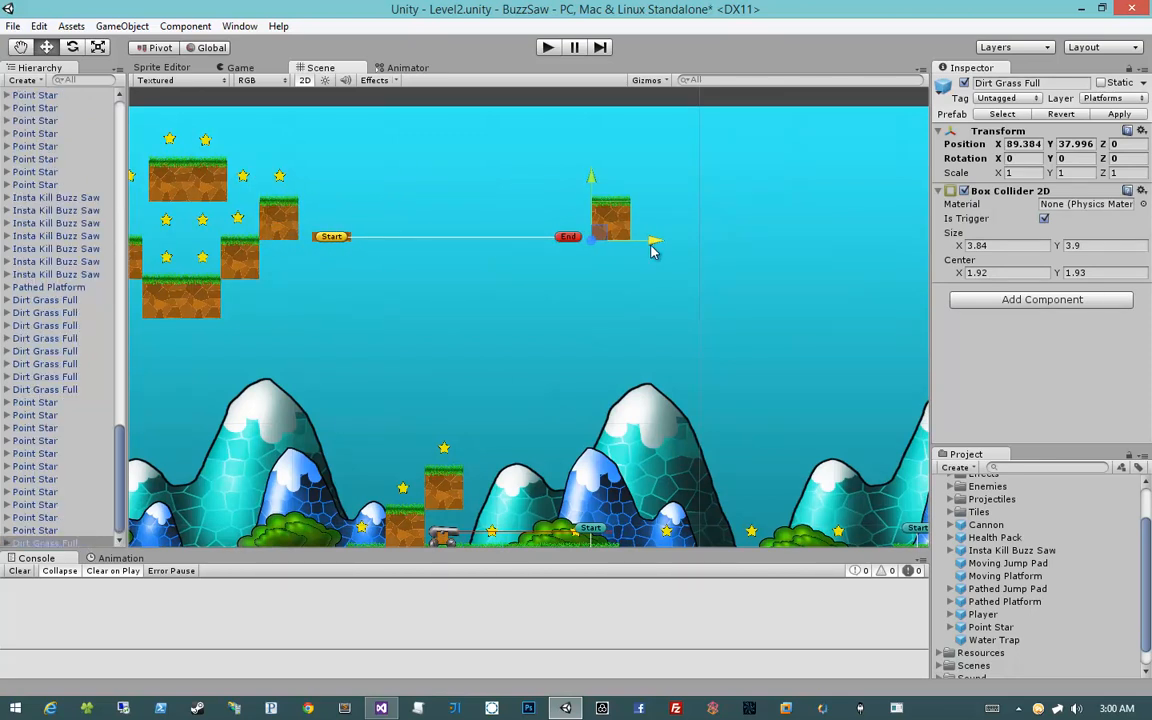
key(ctrl+d)
drag(596, 234, 698, 278)
key(ctrl+d)
middle_drag(686, 267, 572, 270)
Step: Complete the second floating V with further duplicates, including the rising steps and a two-block top platform ending at X 101.54, Y 41.836
drag(524, 271, 608, 200)
key(ctrl+d)
key(ctrl+d)
key(ctrl+d)
key(ctrl+d)
key(ctrl+d)
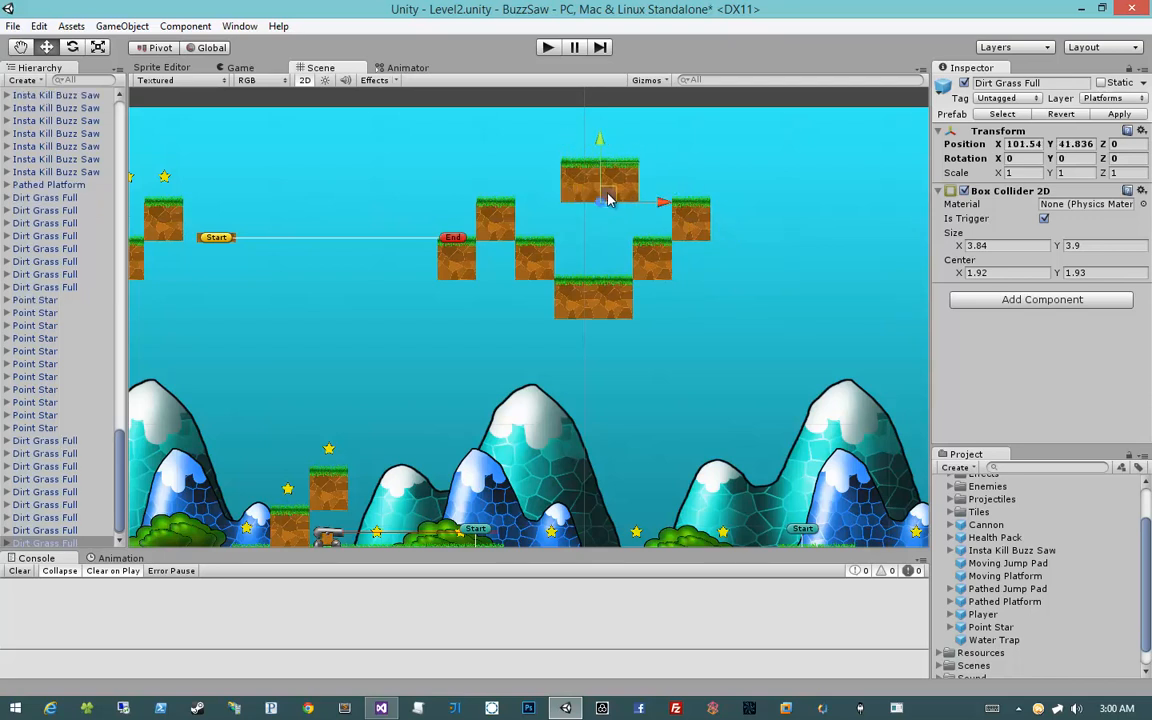
Step: Place a Health Pack on the second V's top platform at about X 99.18, Y 47.7
click(617, 260)
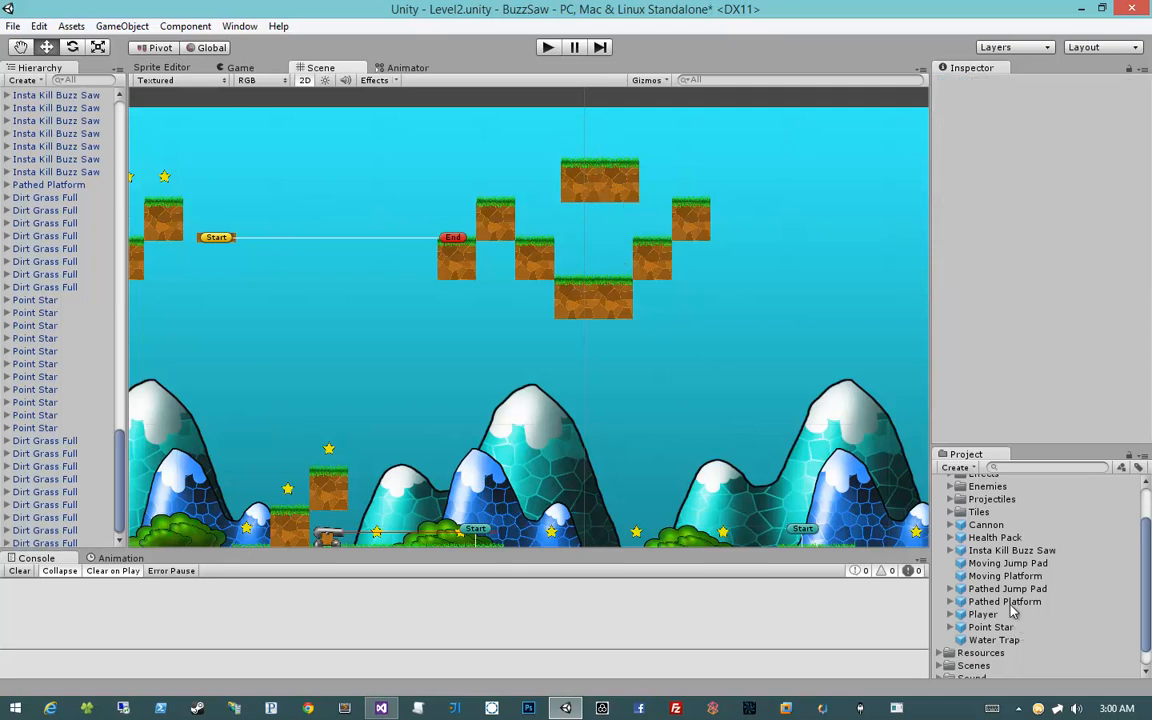
drag(980, 544, 643, 261)
drag(576, 145, 576, 143)
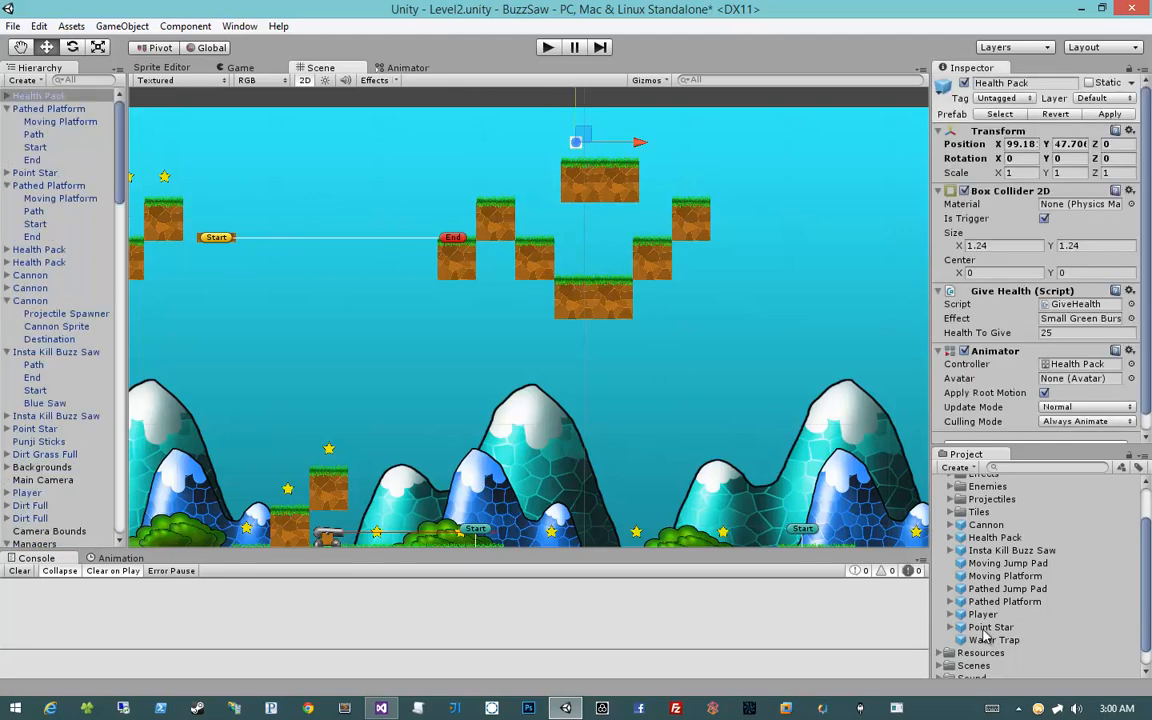
Step: Add a Point Star to the second floating V, duplicate it over the V's remaining blocks and steps, and save the scene
drag(985, 633, 528, 287)
drag(578, 124, 553, 218)
key(ctrl+d)
key(ctrl+d)
key(ctrl+d)
key(ctrl+d)
key(ctrl+d)
key(ctrl+d)
key(ctrl+d)
key(ctrl+d)
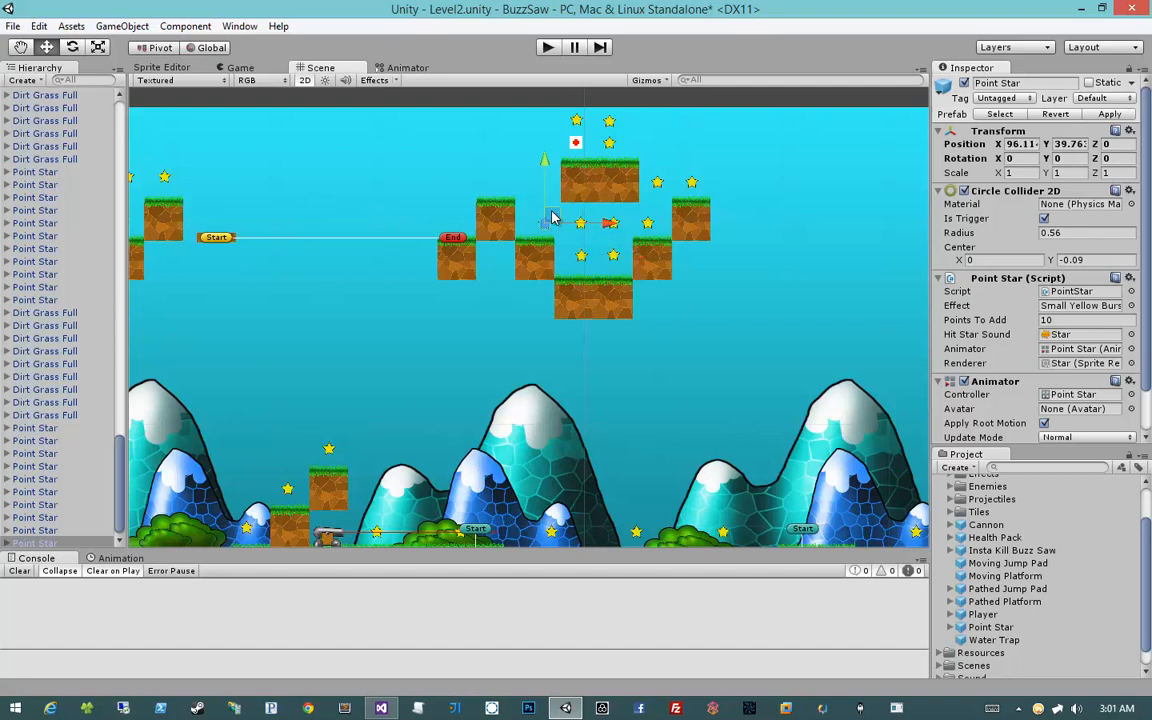
key(ctrl+d)
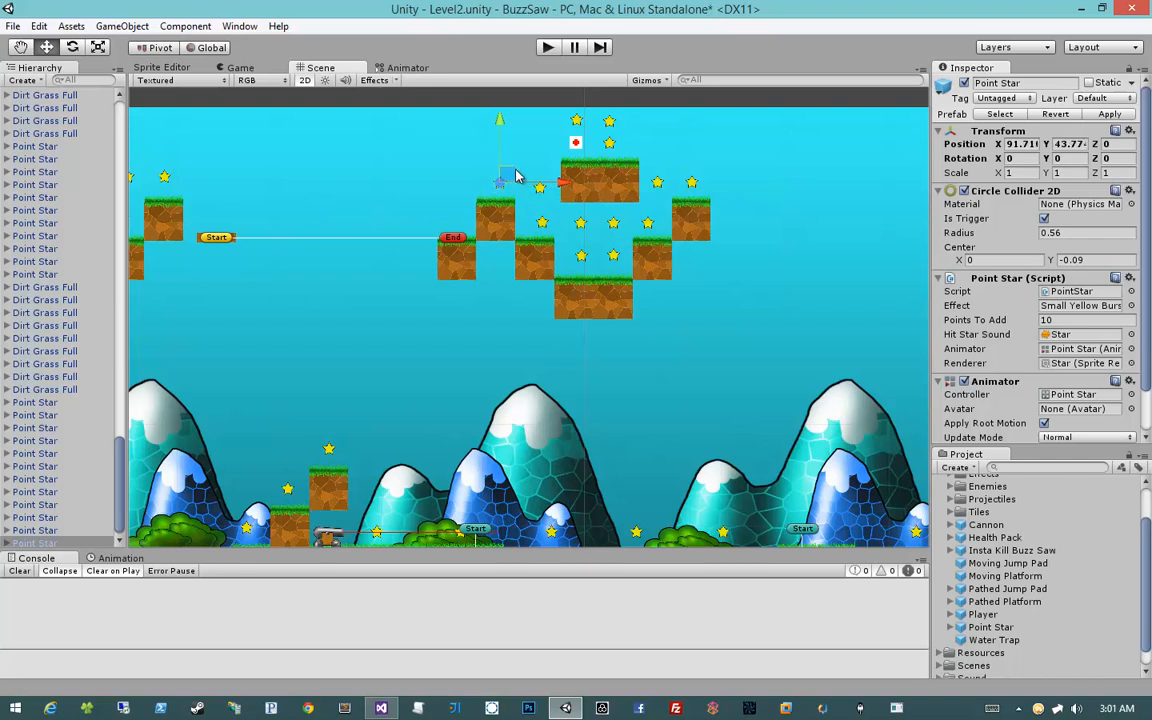
click(511, 334)
key(ctrl+s)
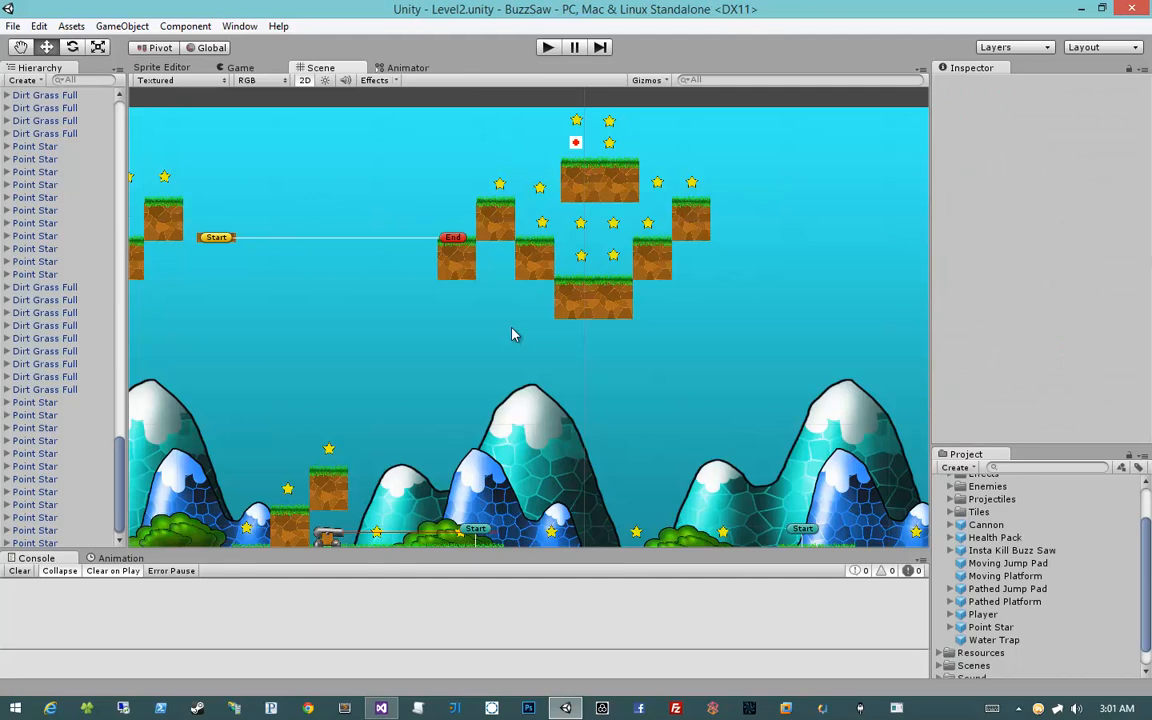
Step: Look over the level from the second floating V to the large Point Star at its far end
scroll(511, 334, down, 4)
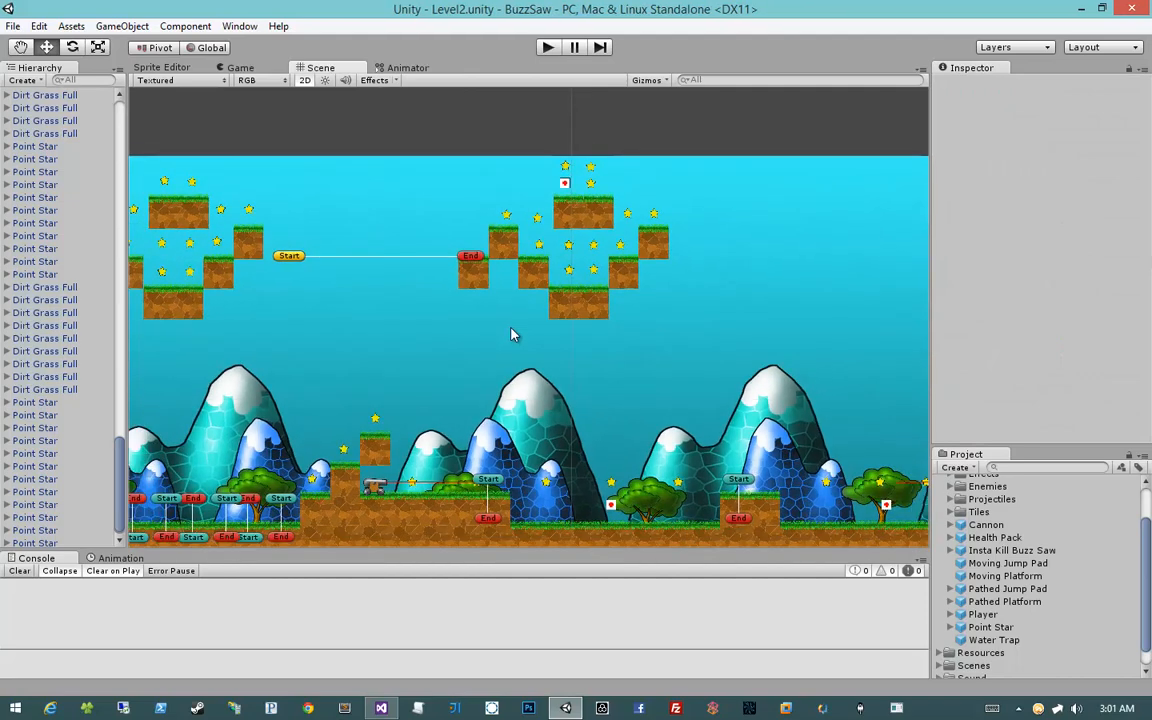
middle_drag(511, 334, 440, 299)
middle_drag(674, 353, 496, 323)
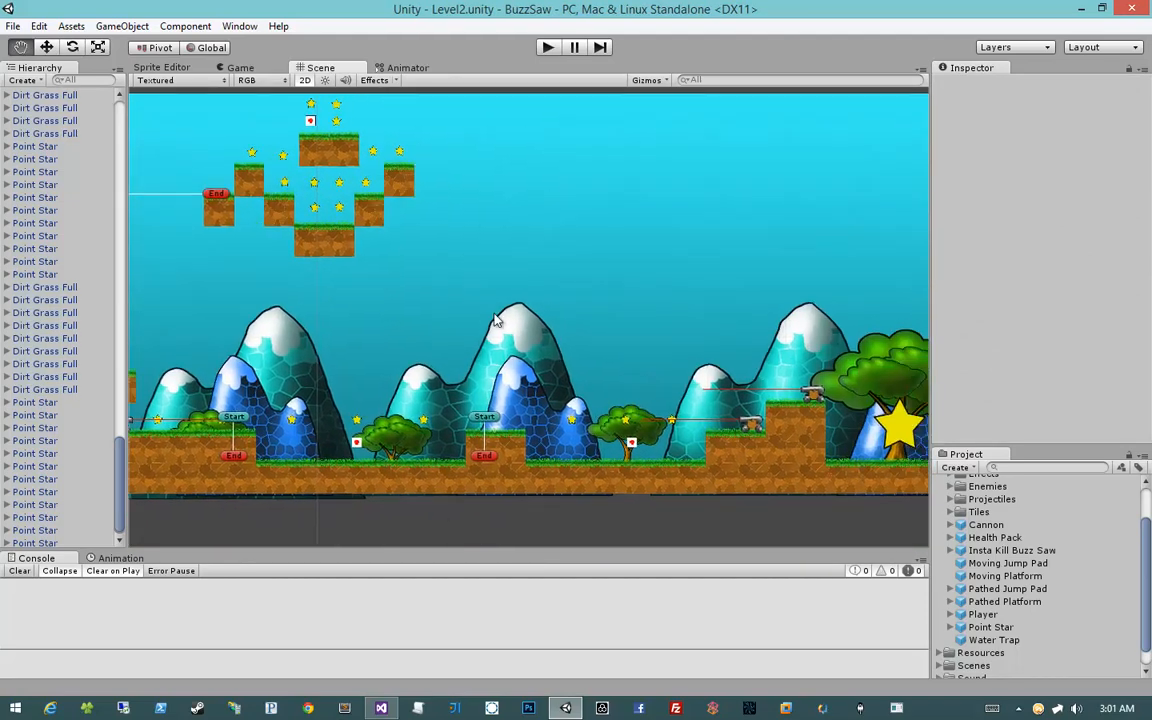
scroll(496, 323, down, 3)
click(858, 408)
middle_drag(604, 266, 683, 268)
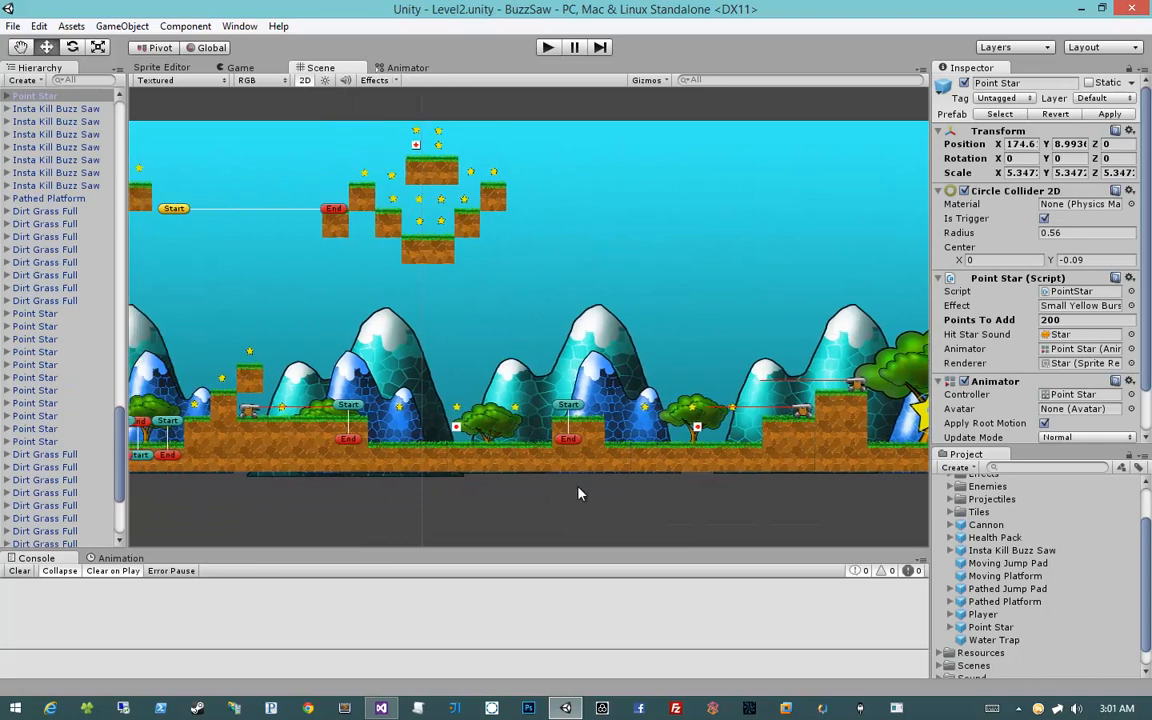
click(579, 490)
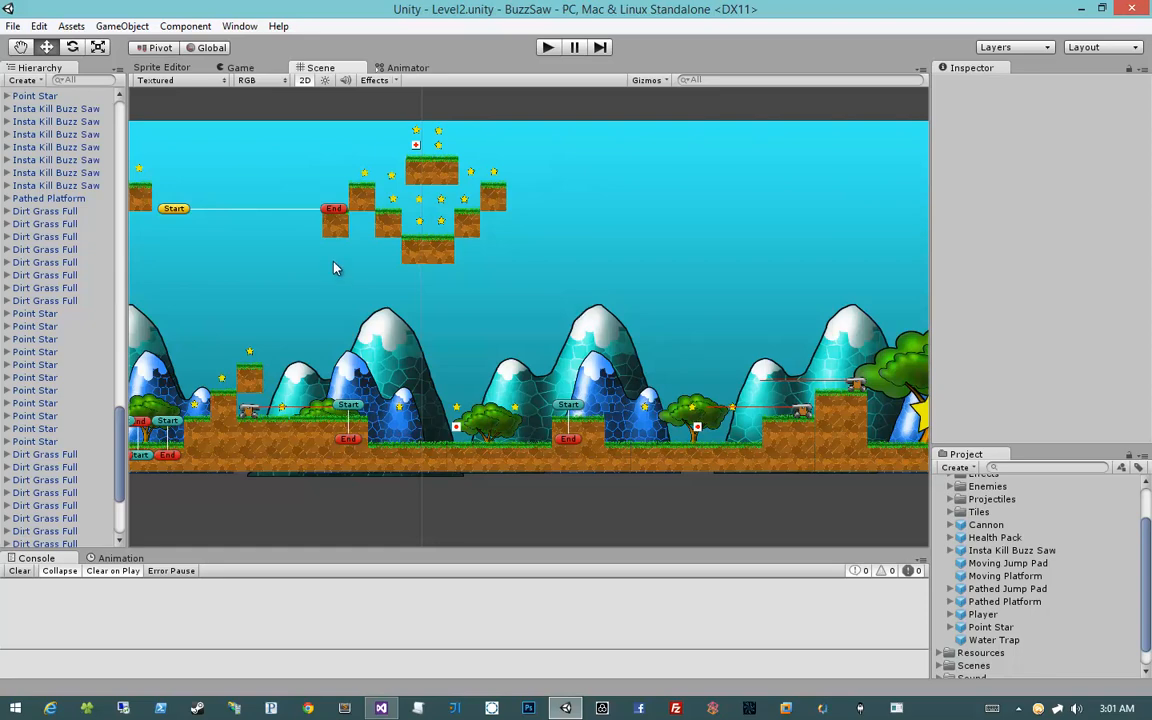
Step: Shorten the horizontal Pathed Platform between the two floating Vs by moving its End to X 19.488
middle_drag(350, 264, 617, 298)
scroll(512, 301, up, 5)
middle_drag(491, 270, 551, 295)
scroll(556, 310, up, 5)
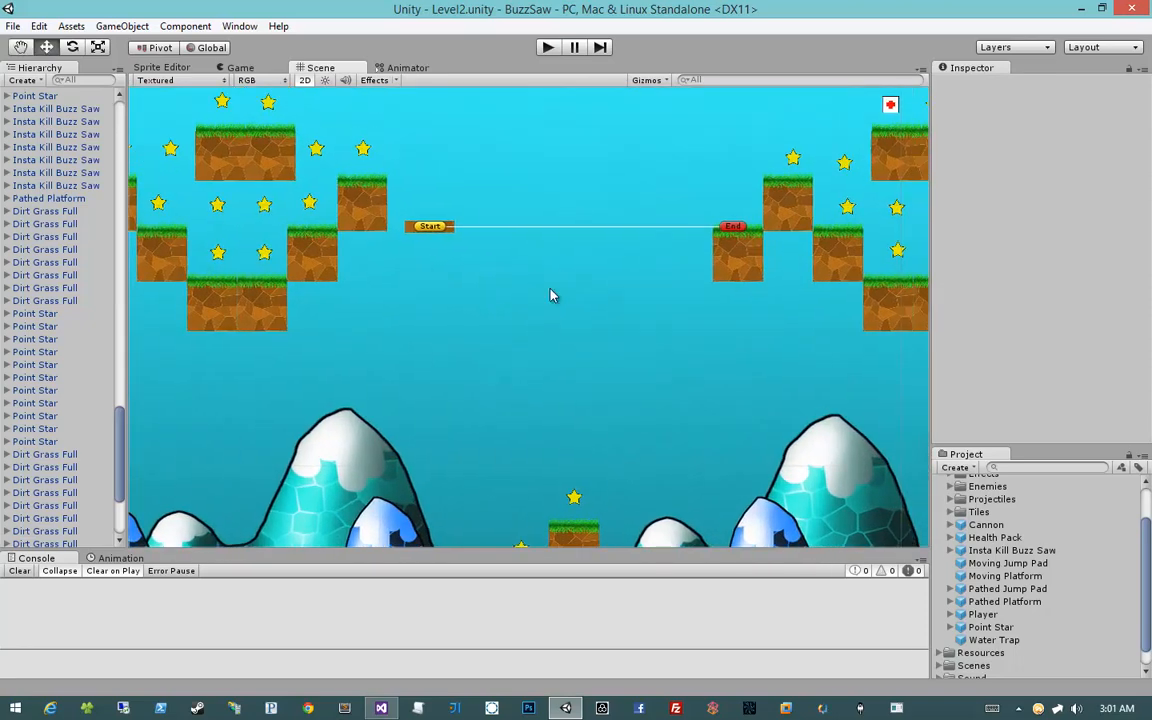
click(731, 236)
drag(745, 231, 731, 232)
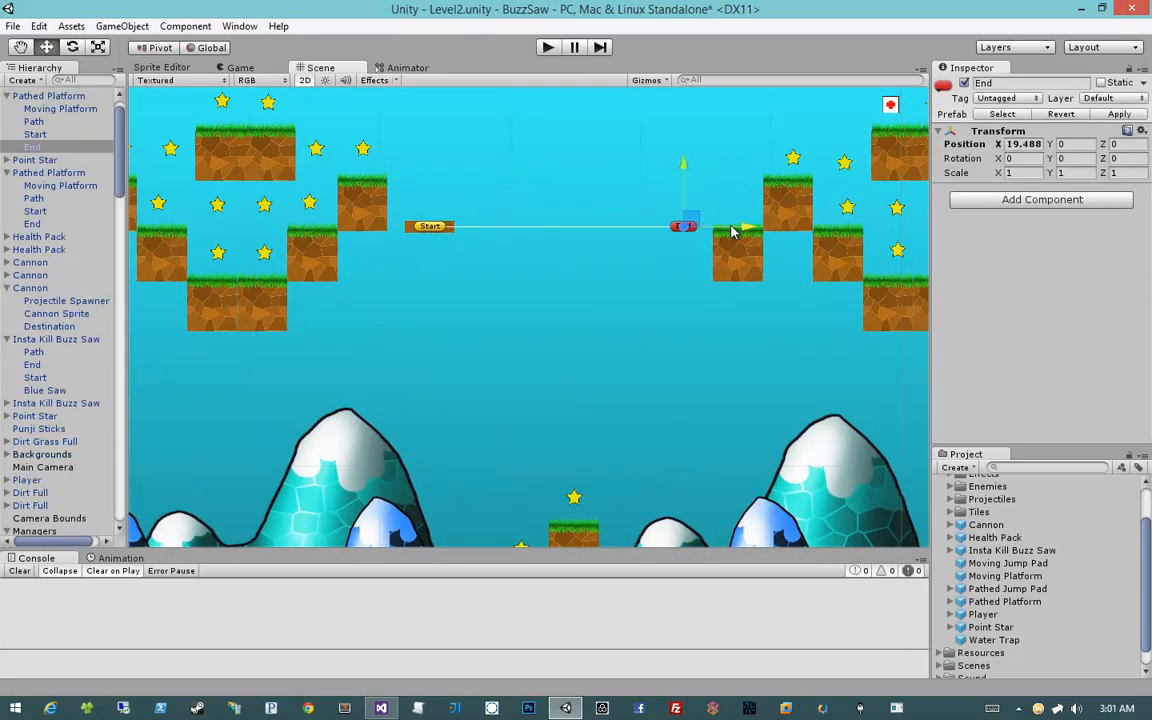
Step: Place a Cannon on the second V's near lower block at X 88.970, Y 37.939, and extend its Destination to X 28.495 at the first V
mouse_move(984, 526)
mouse_down()
mouse_move(680, 360)
mouse_move(752, 225)
mouse_move(758, 238)
mouse_up()
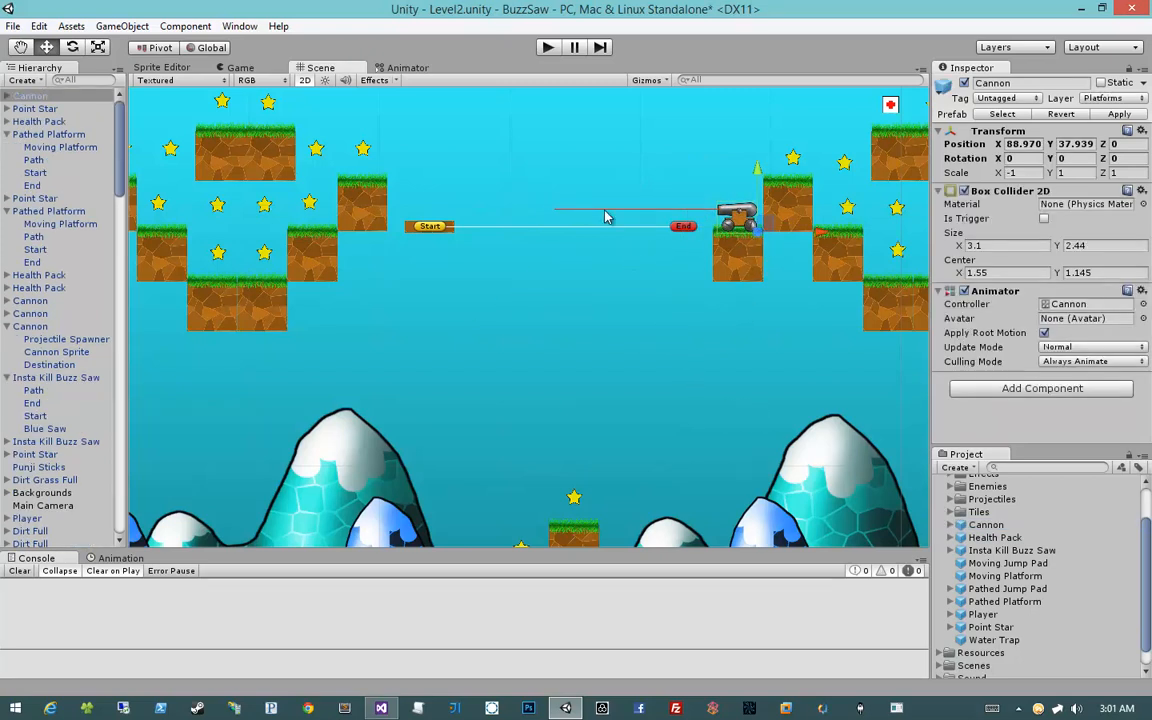
click(7, 96)
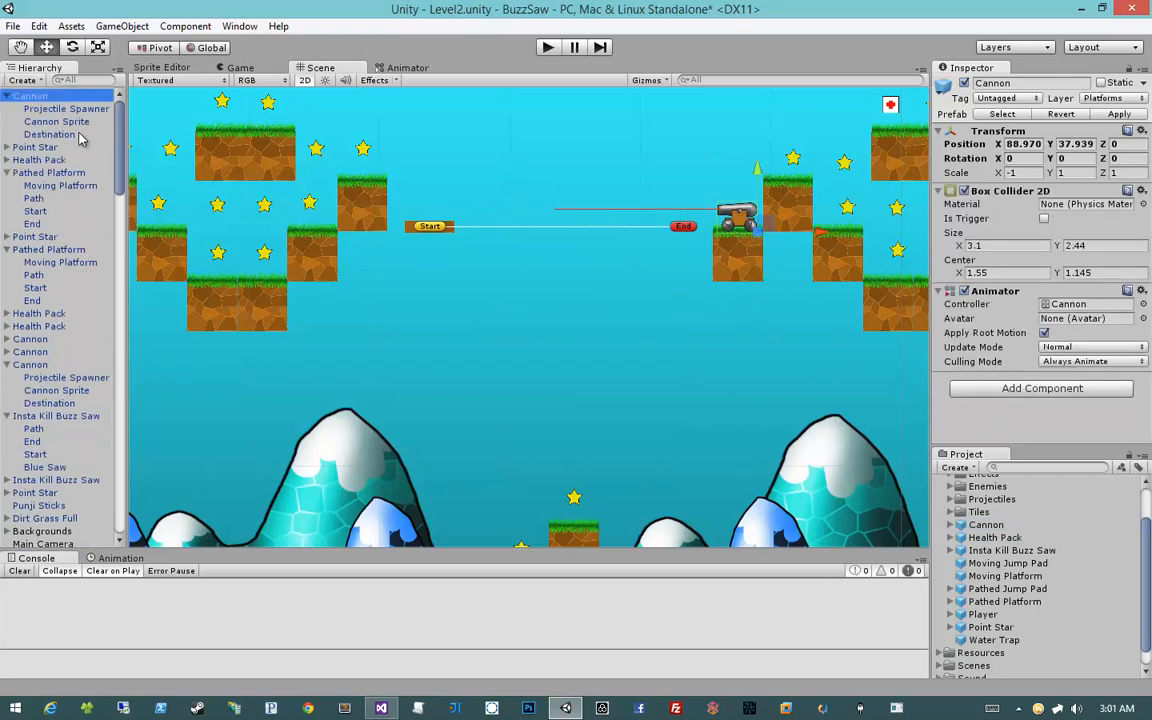
click(80, 136)
drag(610, 215, 452, 212)
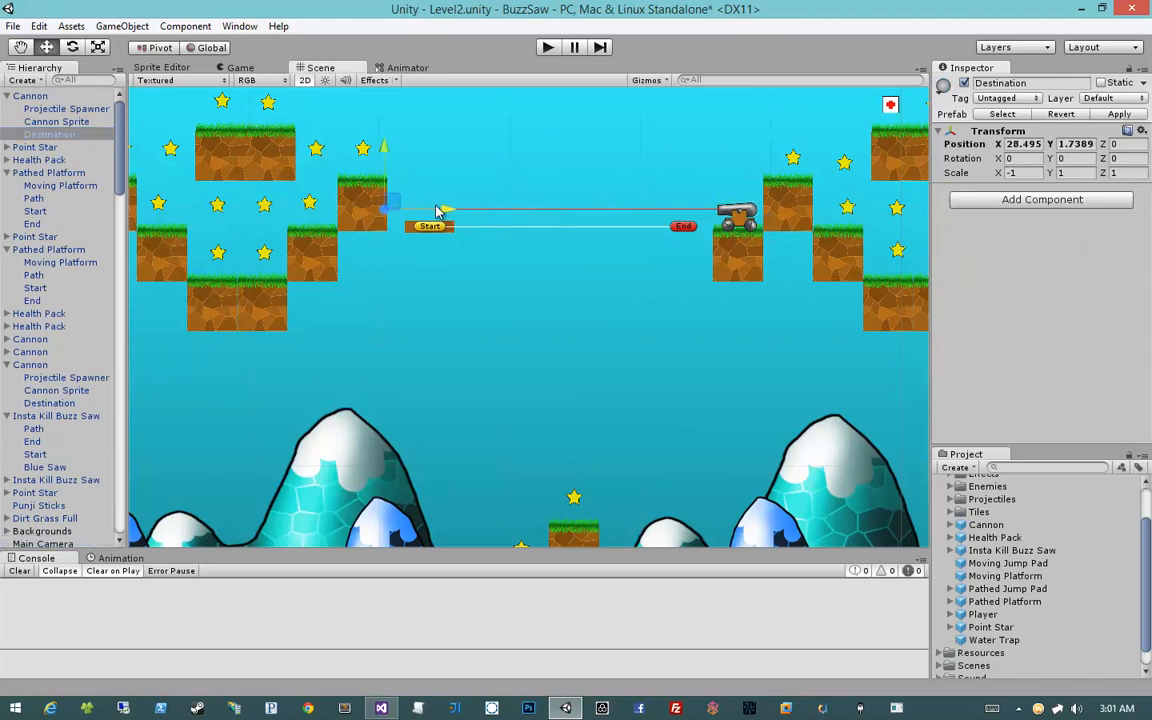
click(487, 344)
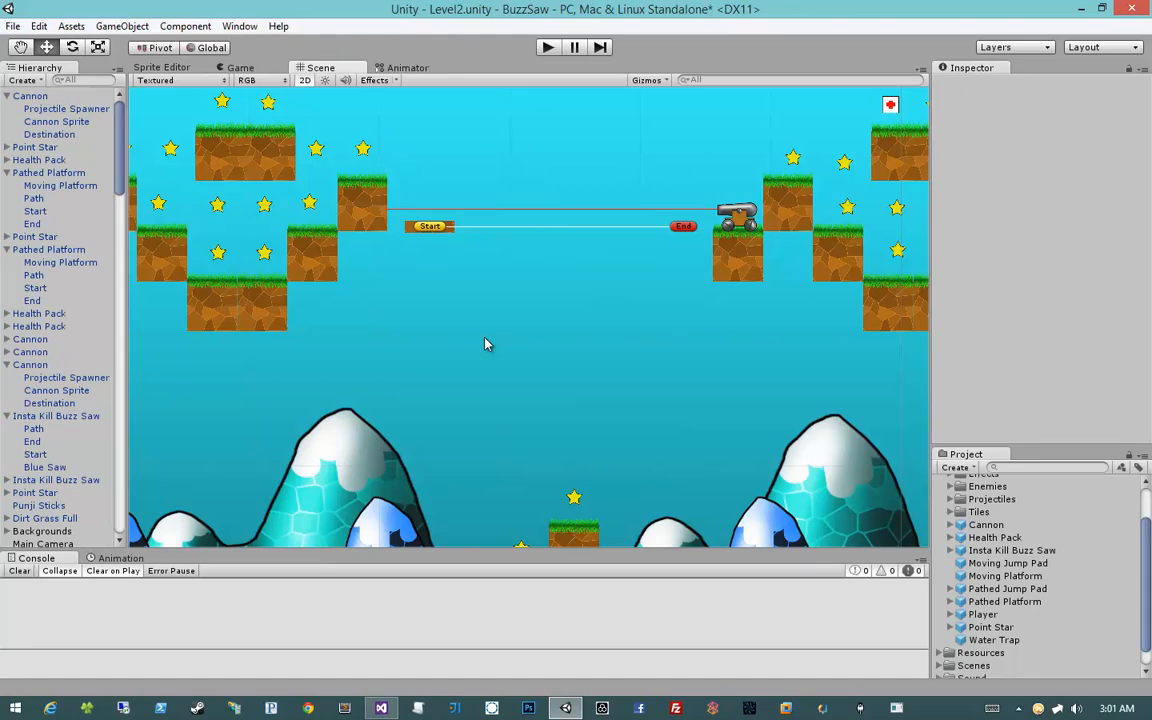
Step: Playtest the level from the start, crossing the spike pit and riding the vertical moving platforms, and stop the game
scroll(458, 334, down, 5)
scroll(50, 420, down, 10)
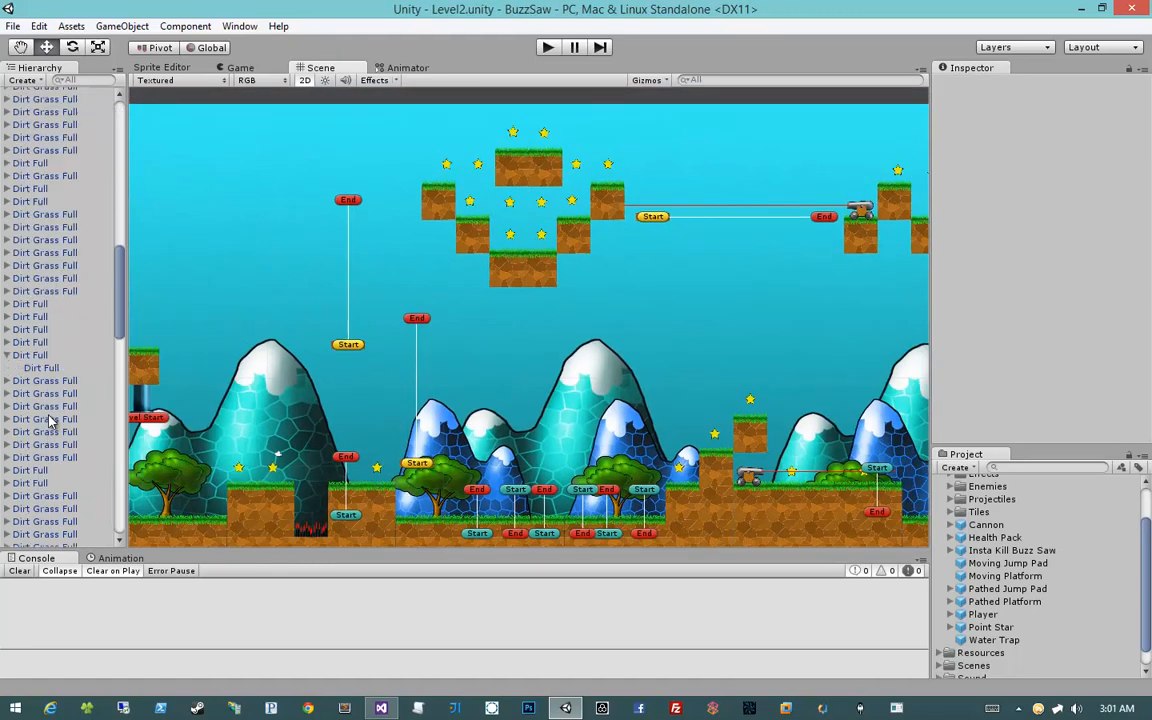
scroll(50, 420, down, 15)
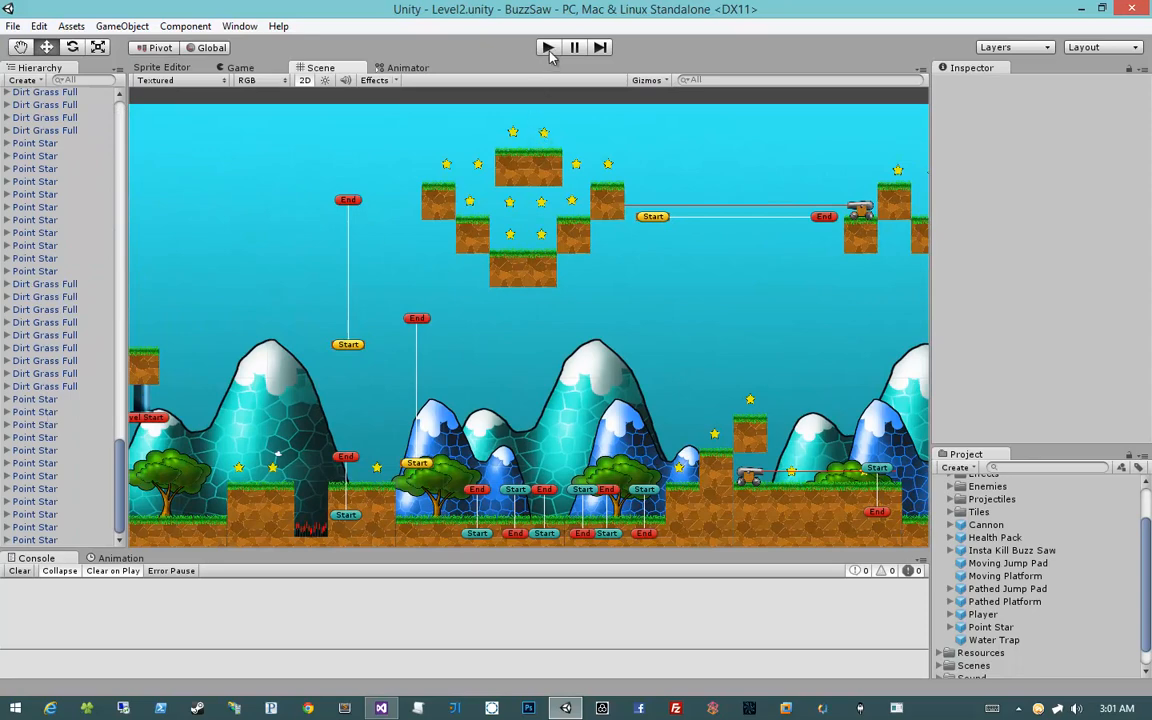
click(548, 52)
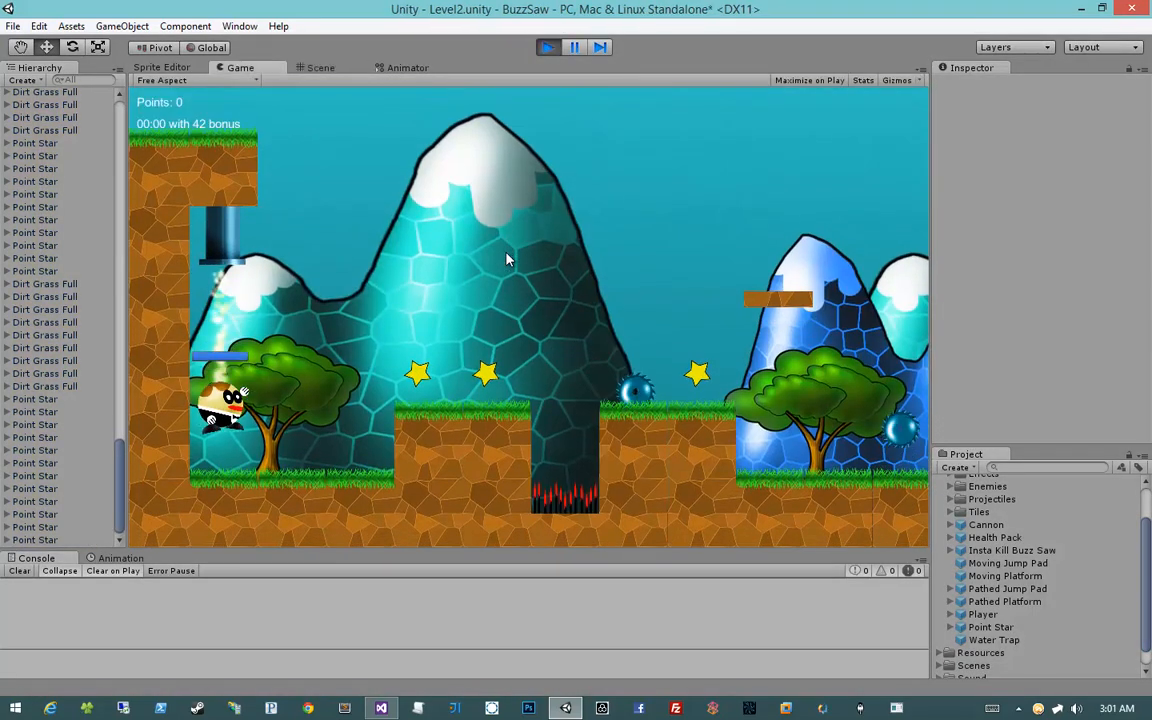
key(d)
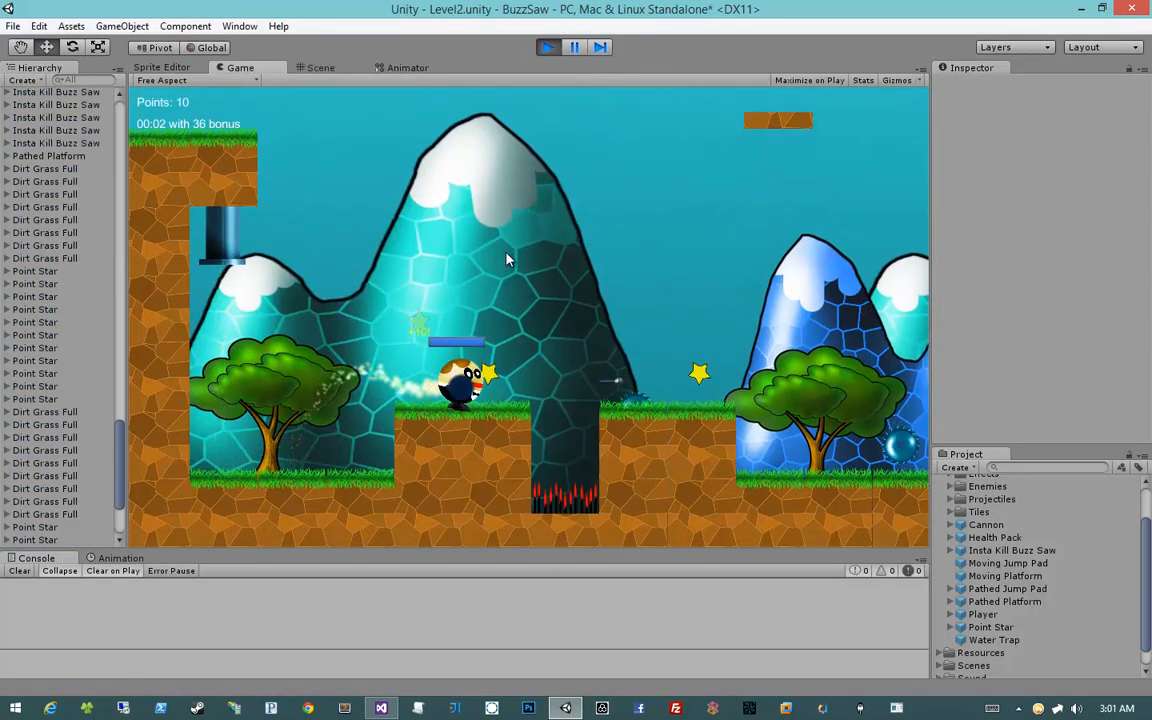
key(space)
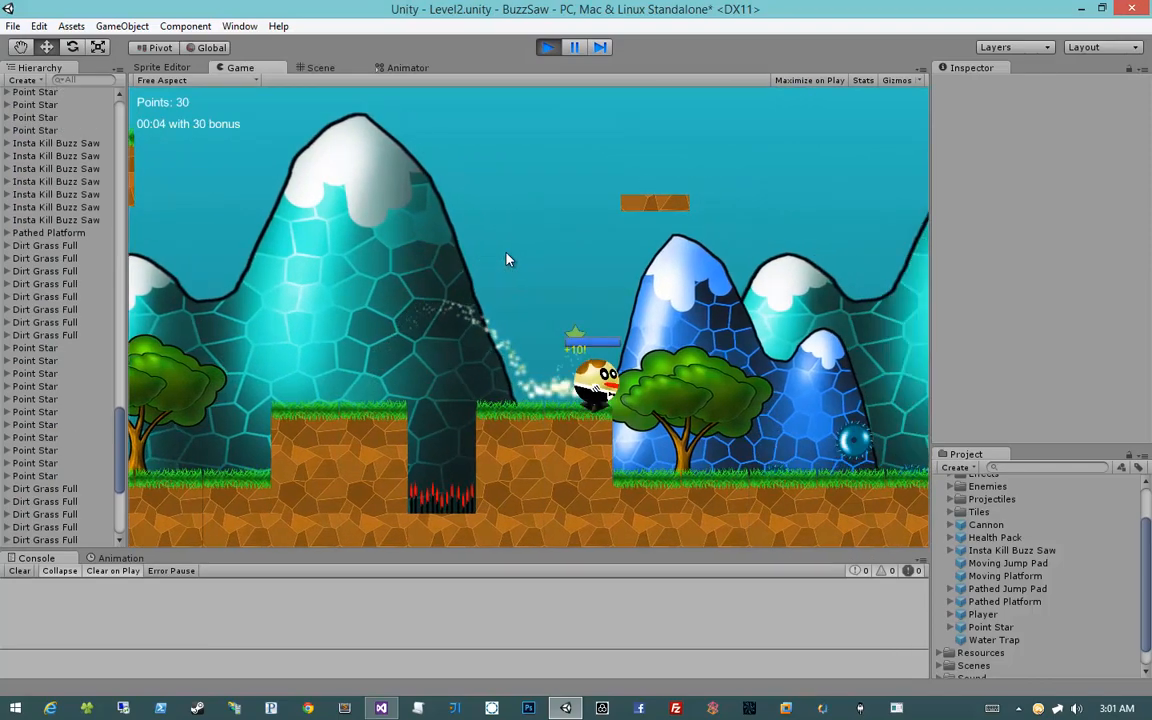
key(a)
key(space)
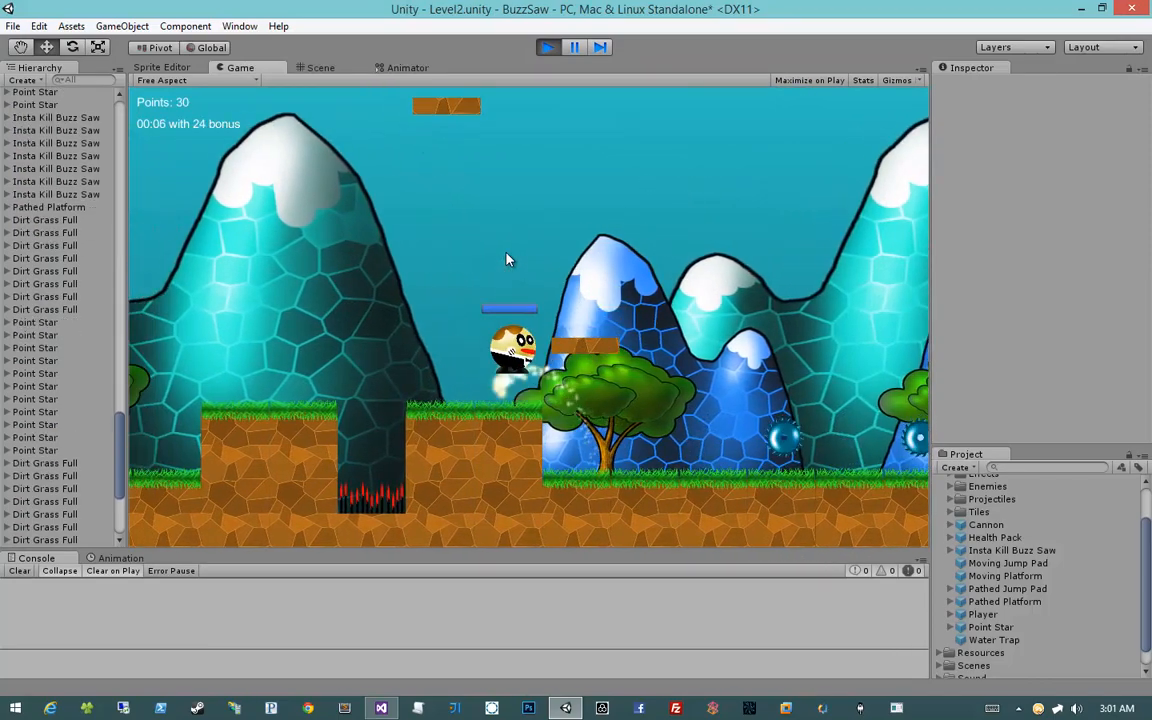
key(d)
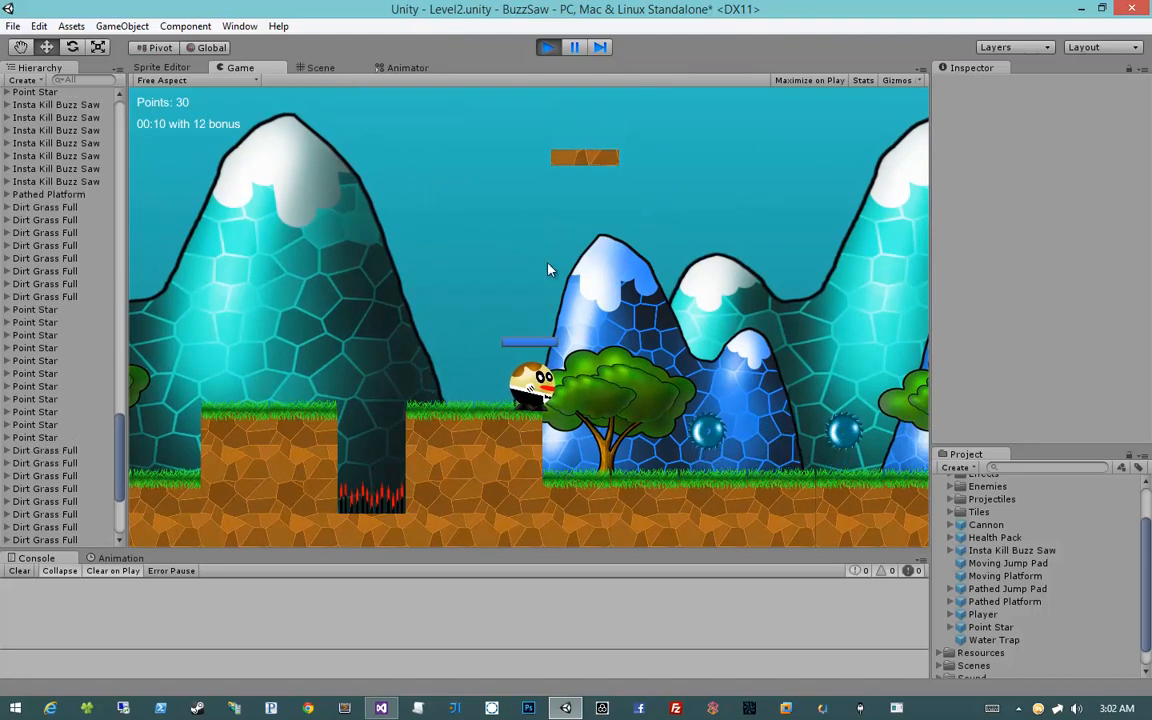
key(a)
key(d)
key(space)
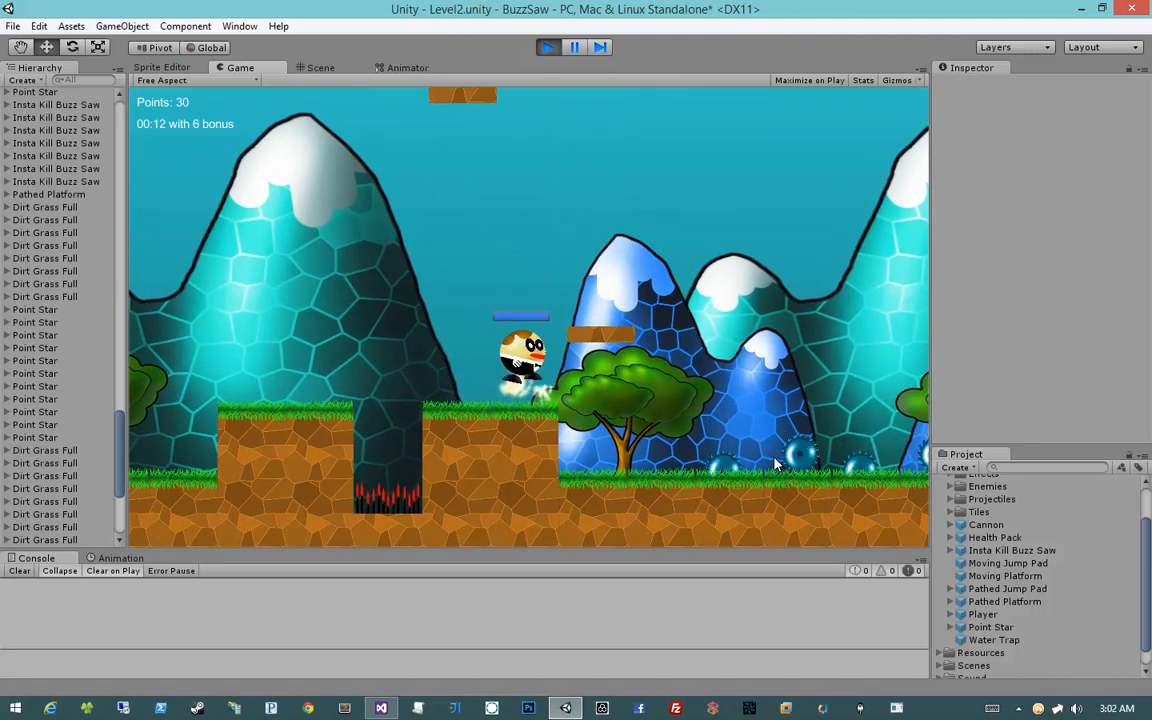
key(a)
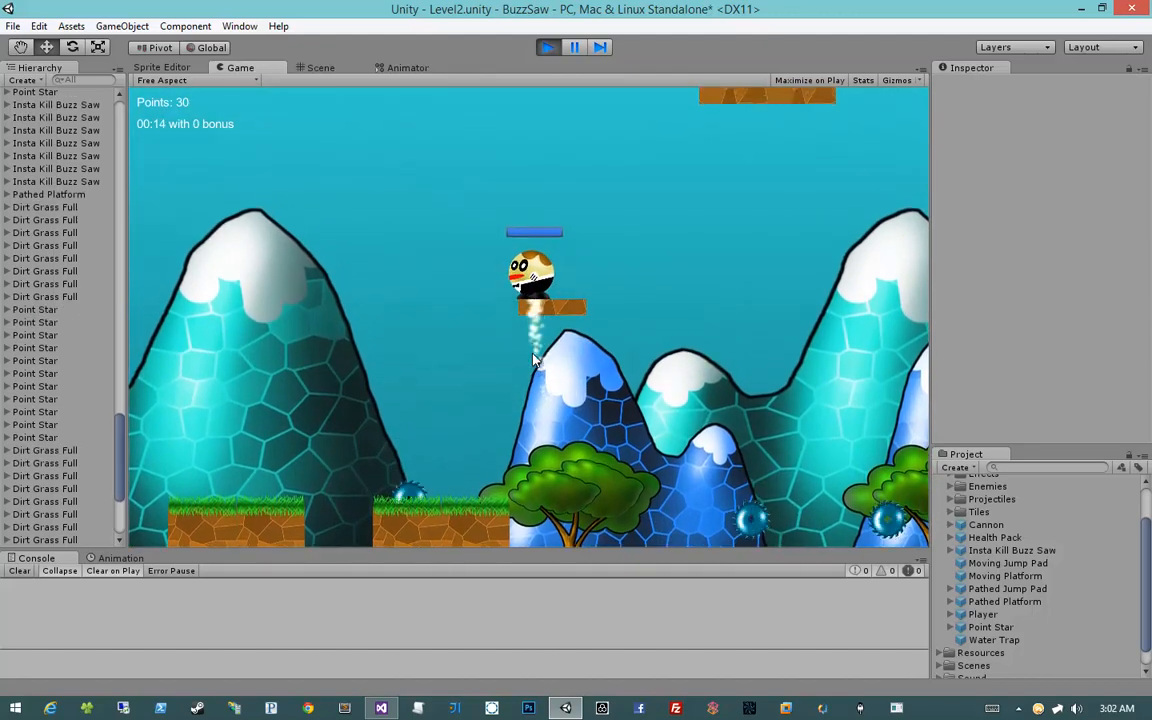
key(d)
key(a)
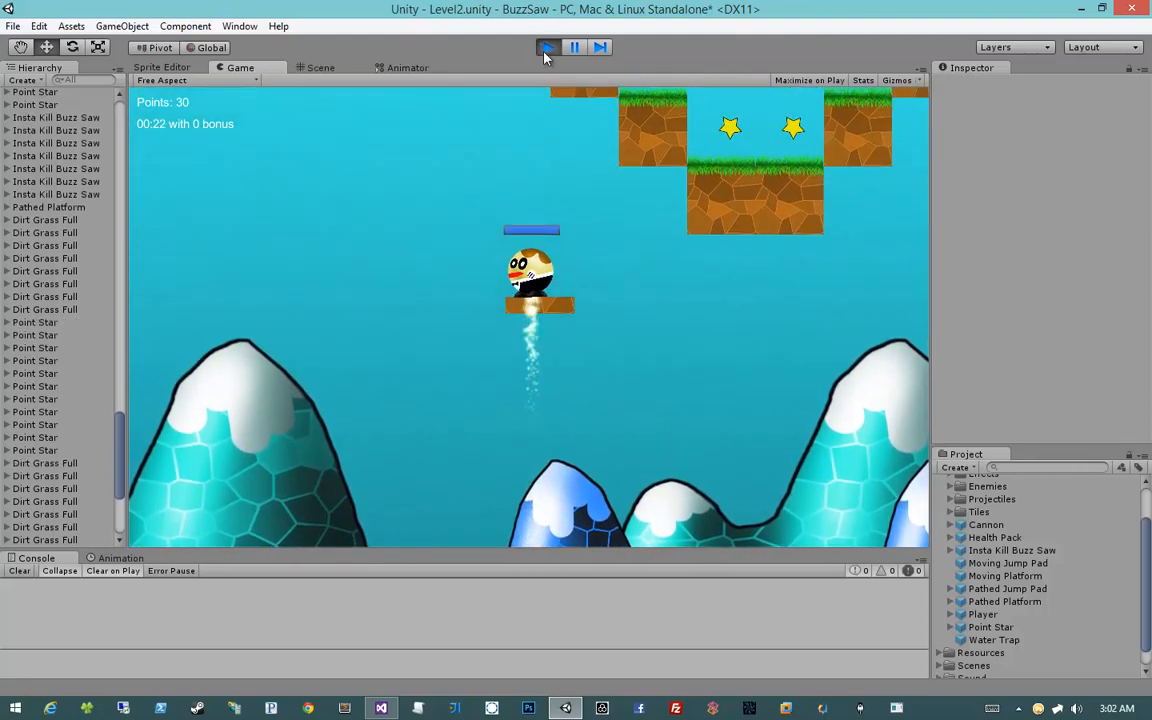
click(546, 50)
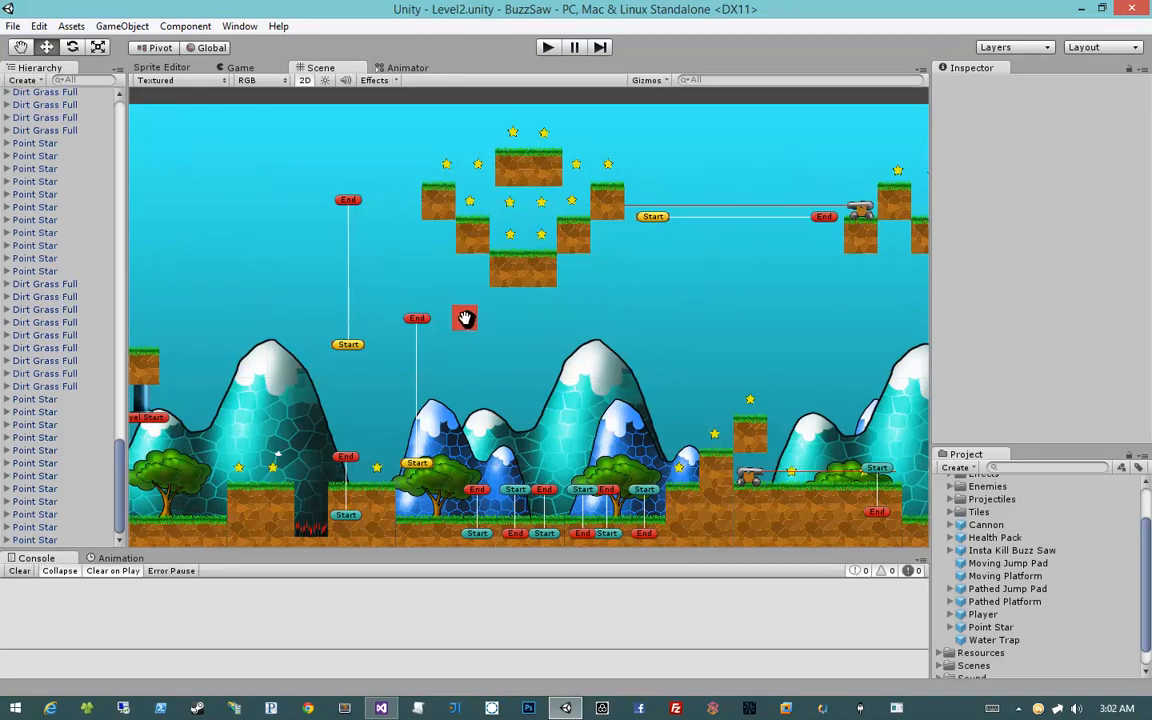
Step: Reverse the upper vertical Pathed Platform's path by setting its End's Y to 0 and raising its Start to Y 17.3799
middle_drag(465, 318, 564, 287)
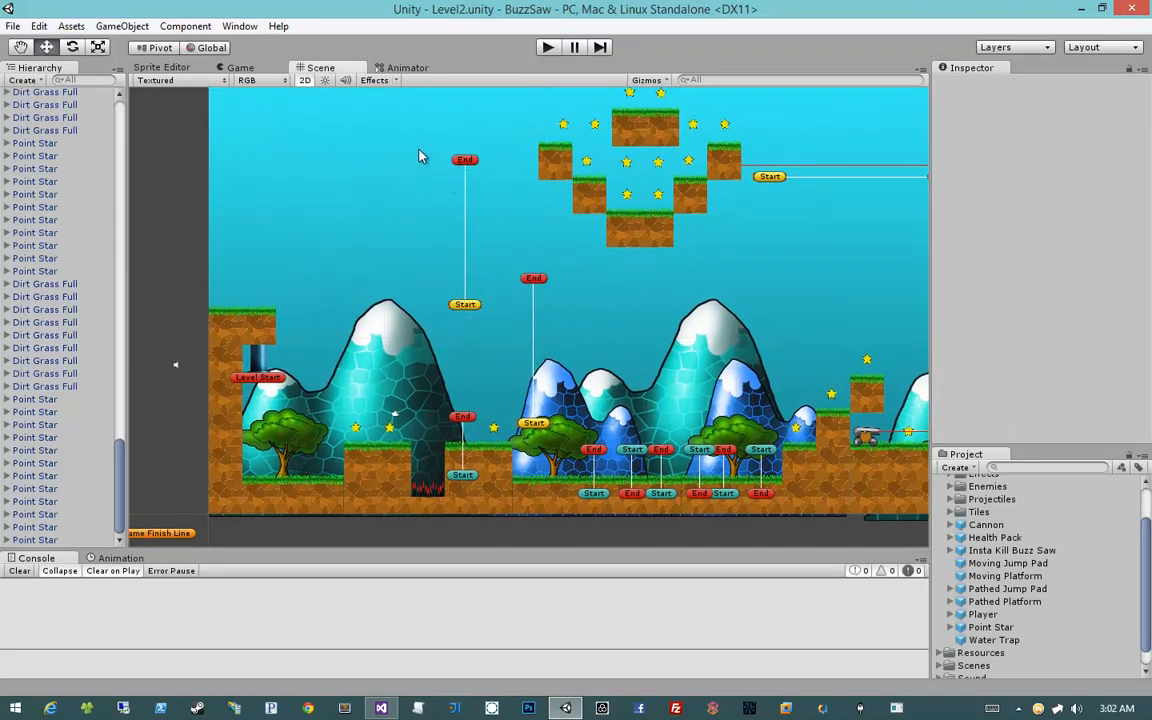
click(465, 163)
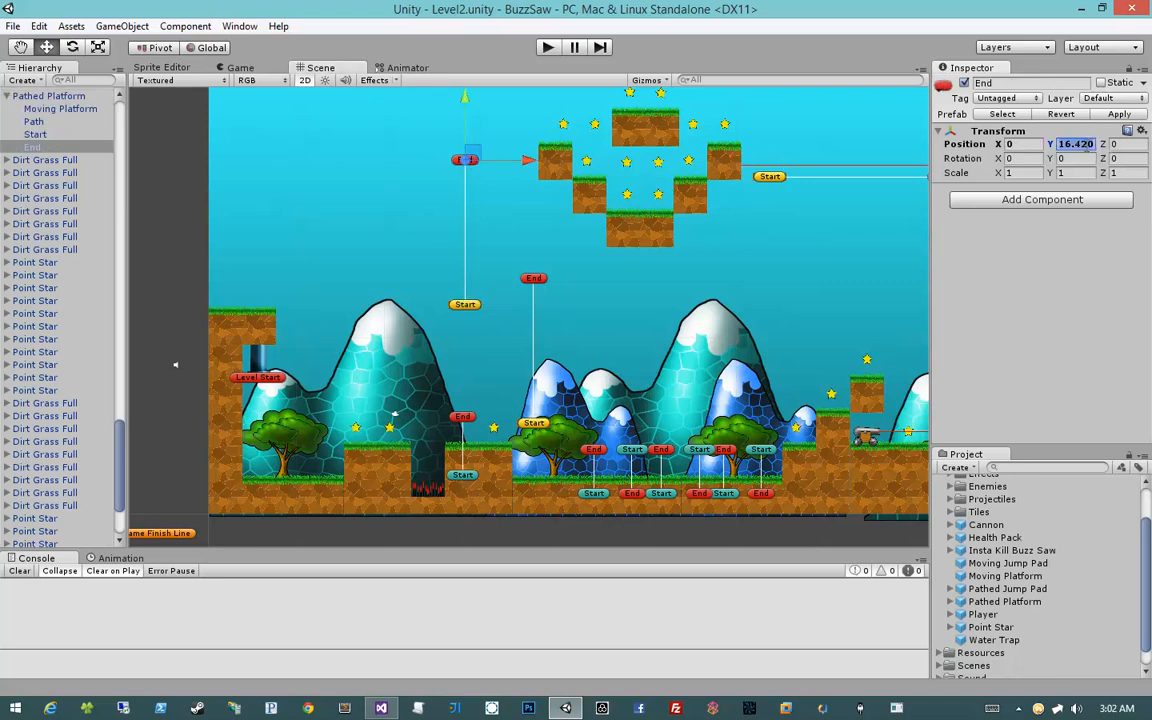
text(-)
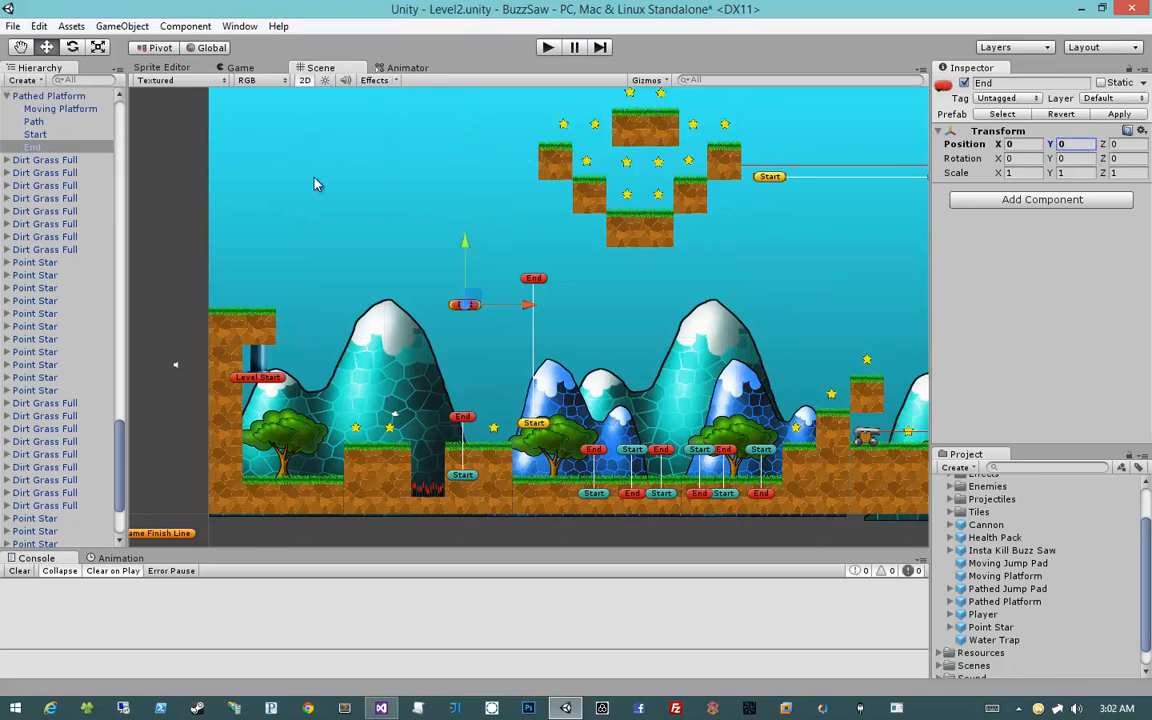
click(60, 134)
drag(458, 252, 479, 97)
Step: Start a playtest, cross the spike pit while collecting stars, and jump onto the lower vertical moving platform
click(549, 47)
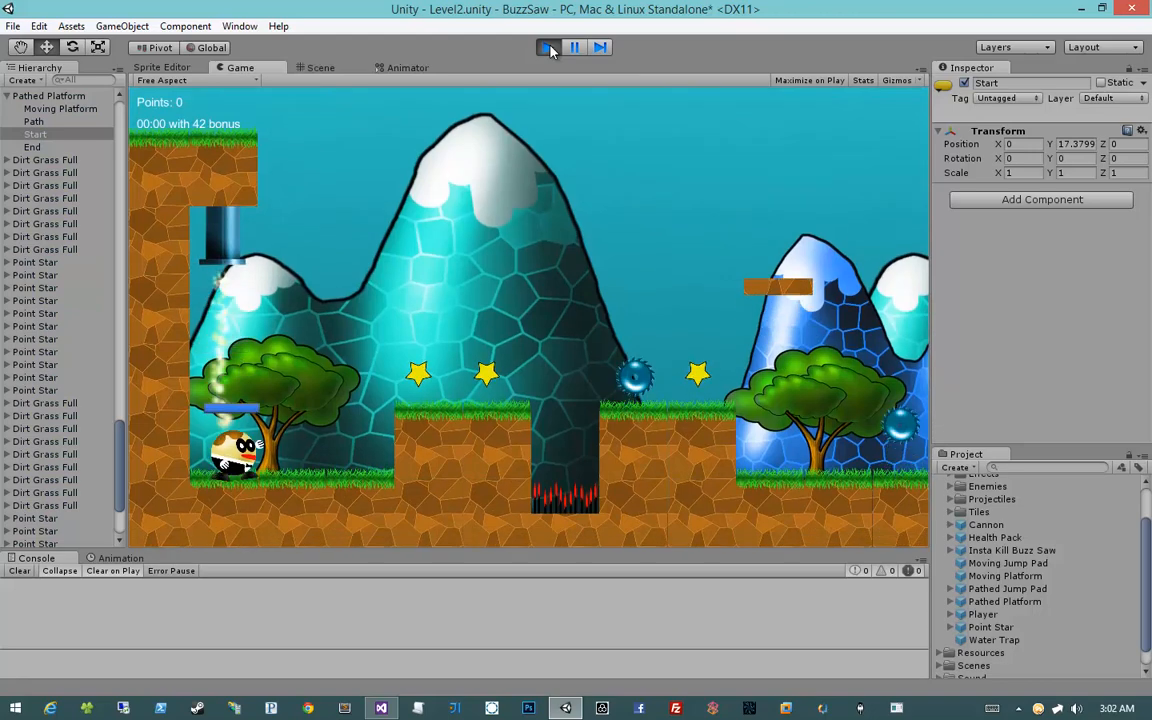
key(Right)
key(space)
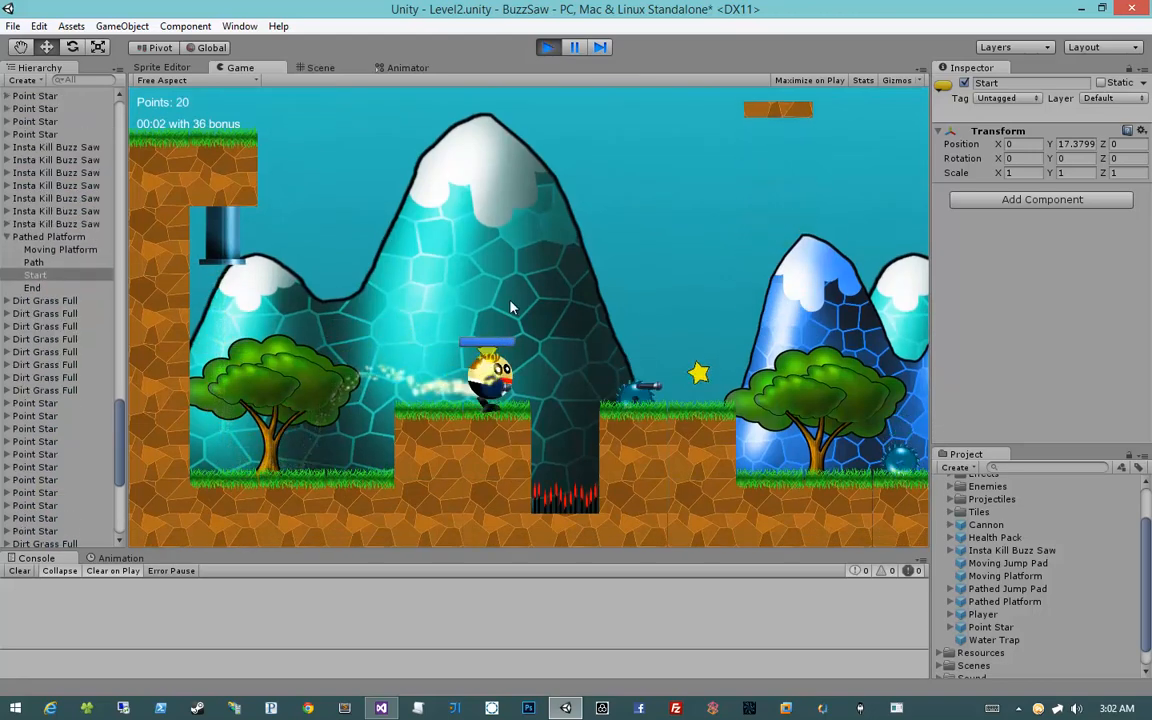
key(space)
key(Right)
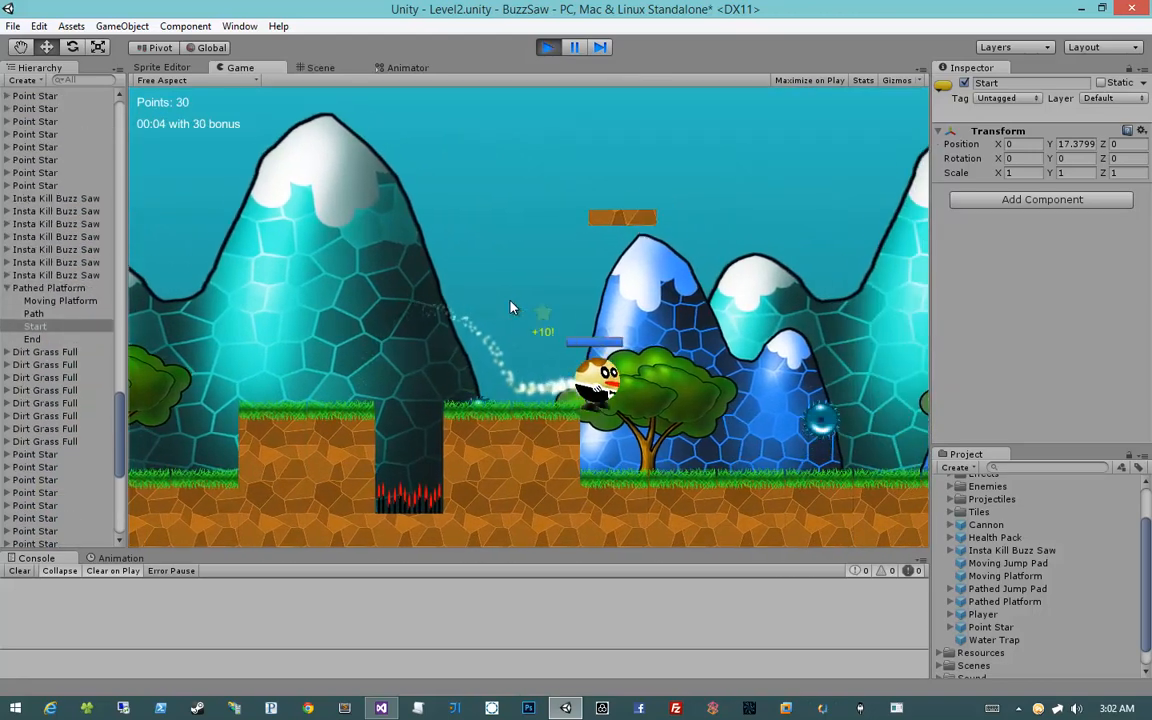
key(space)
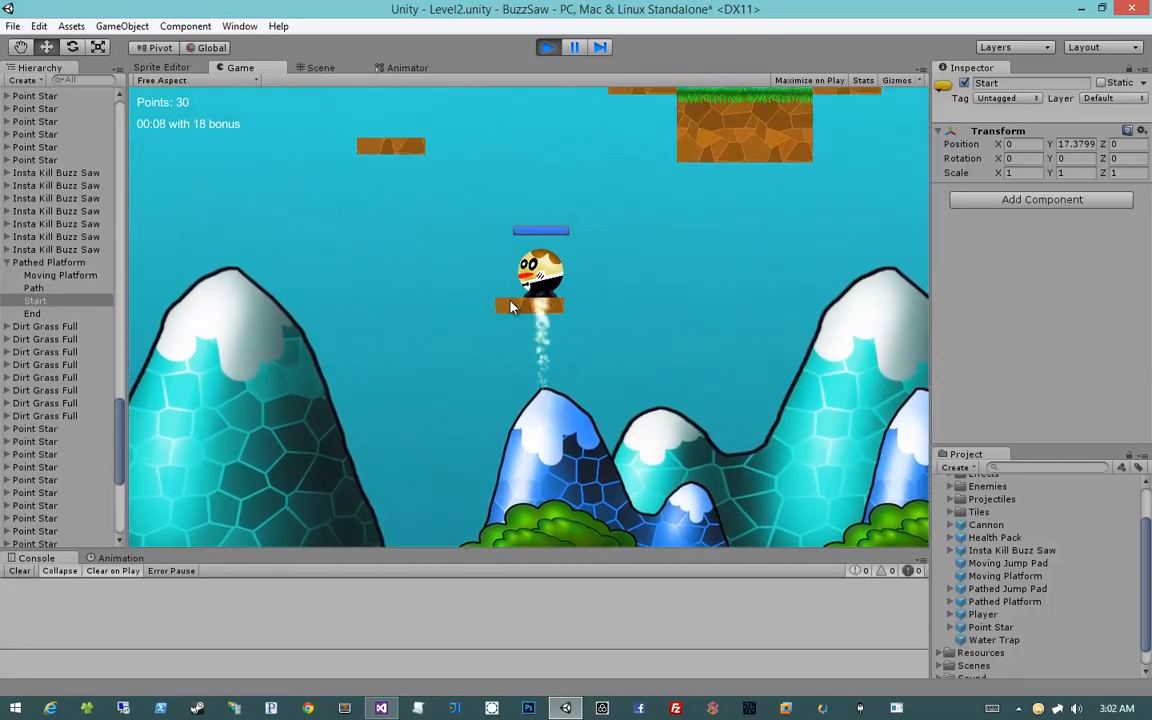
Step: Ride the upper vertical moving platform to the first floating V and collect its stars up to the far edge
key(space)
key(Left)
key(Right)
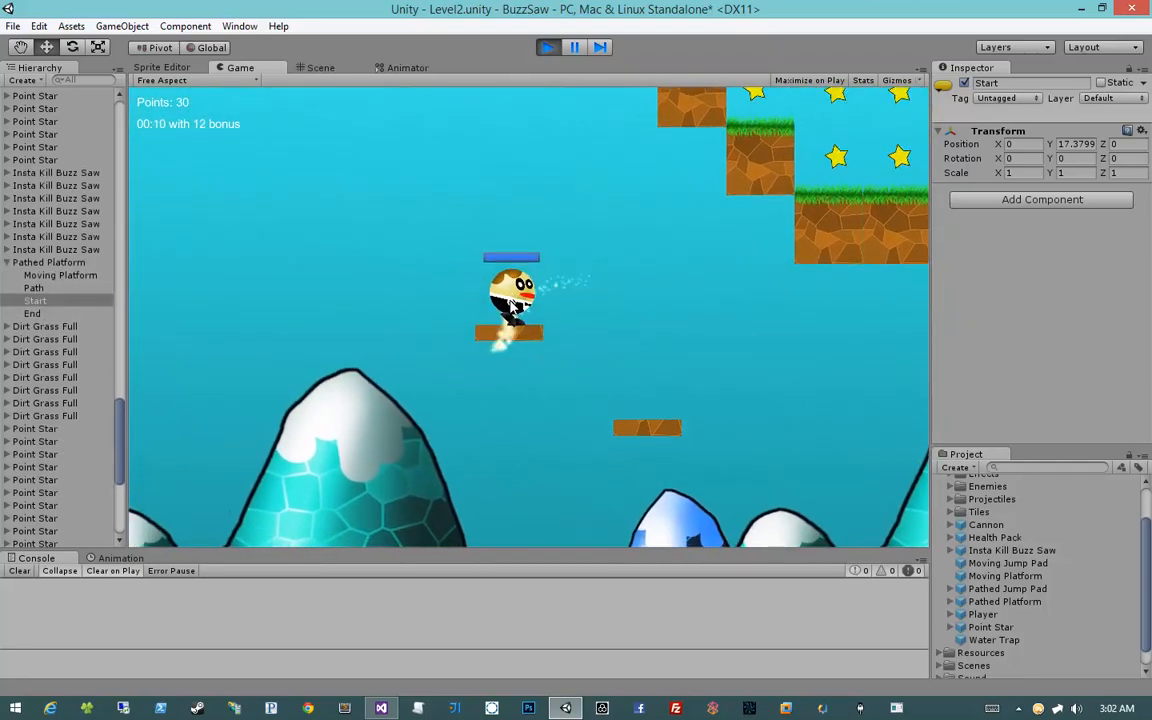
key(space)
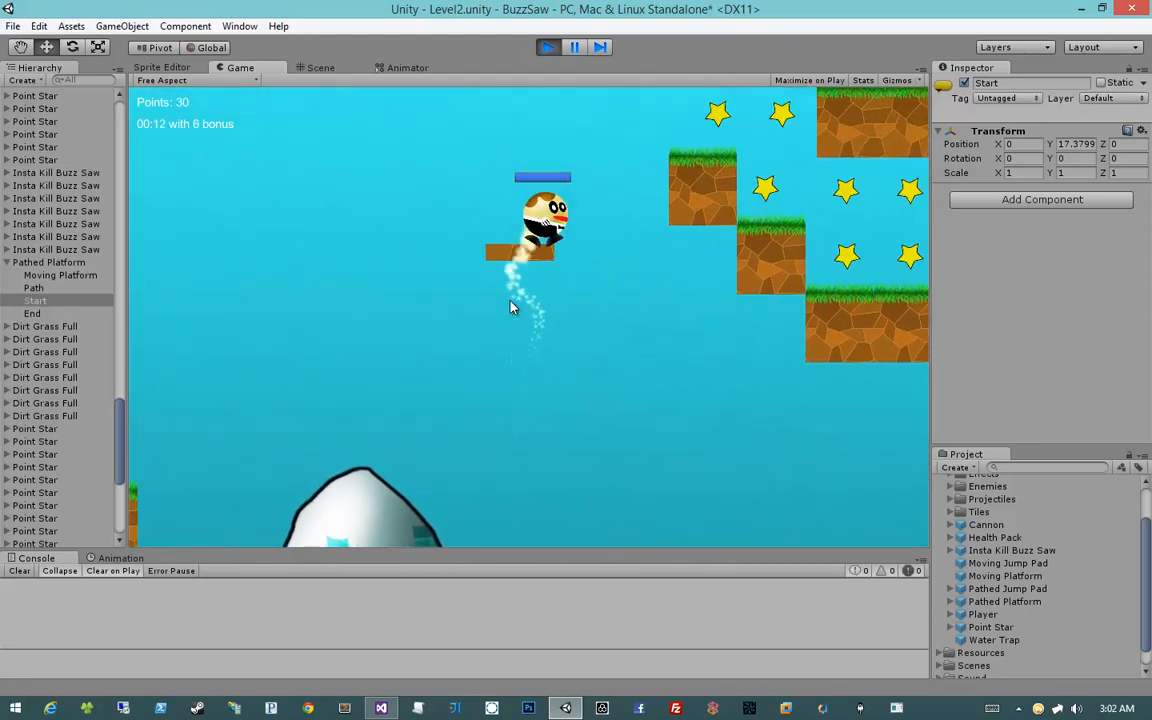
key(Right)
key(Right)
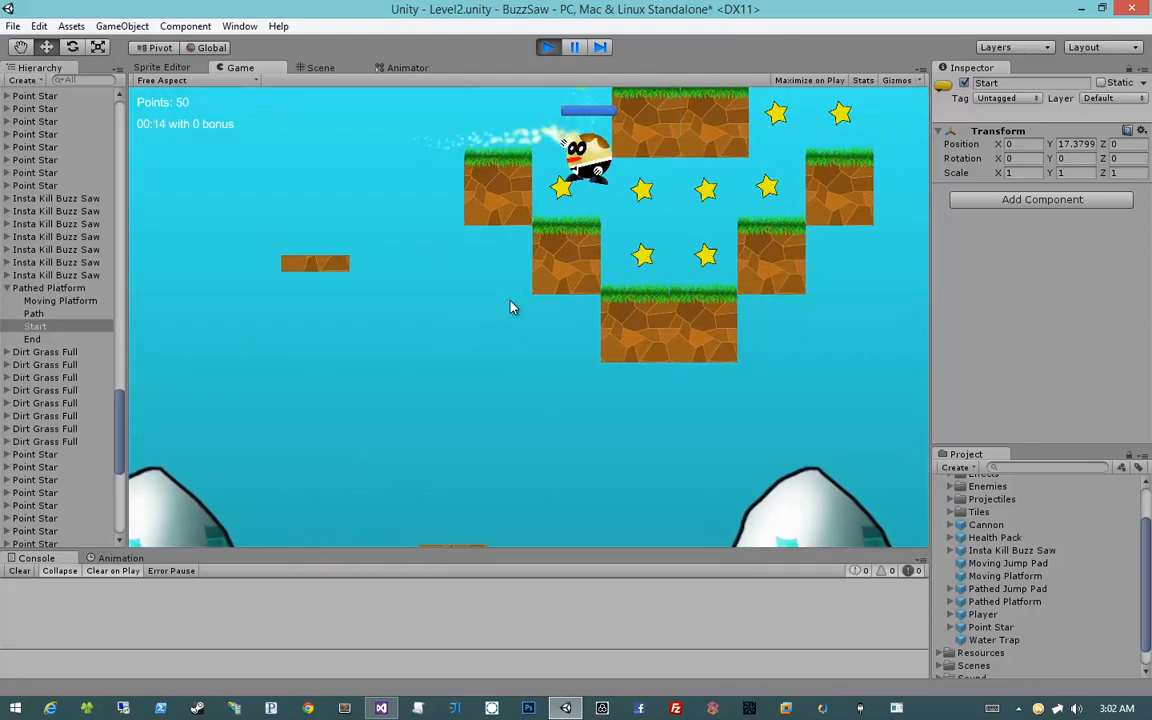
key(space)
key(Right)
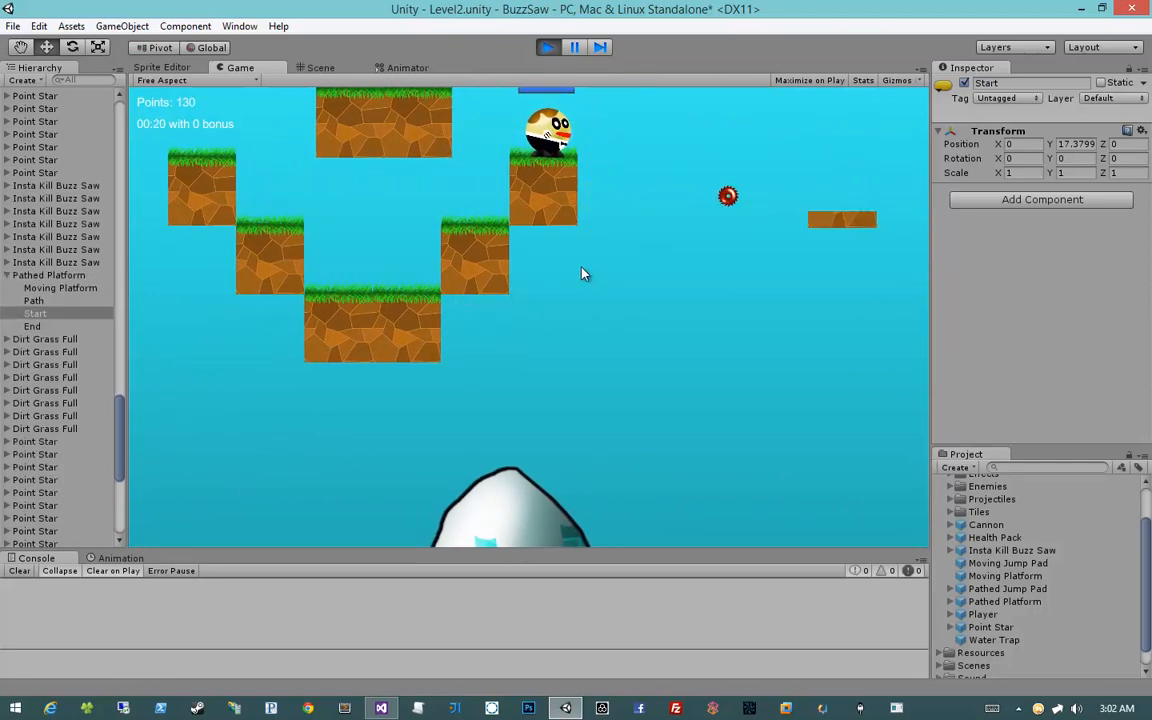
Step: Ride the horizontal moving platform towards the second V while shooting the cannon's incoming projectiles
key(Right)
key(space)
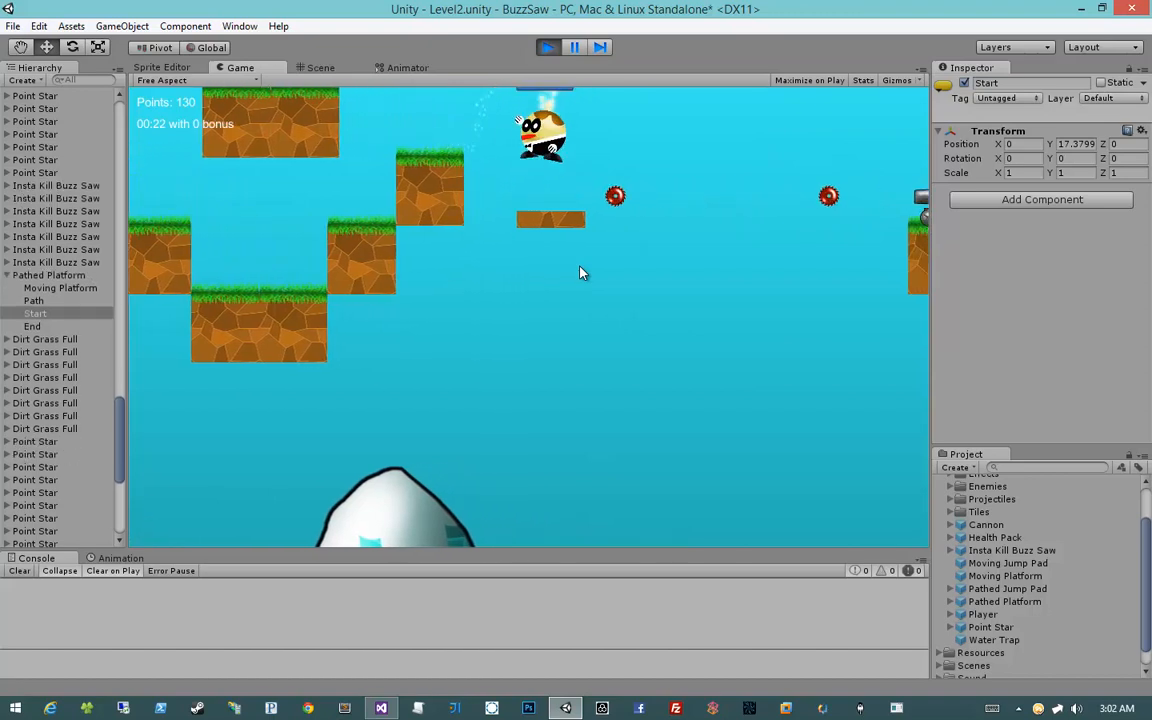
click(580, 267)
click(580, 267)
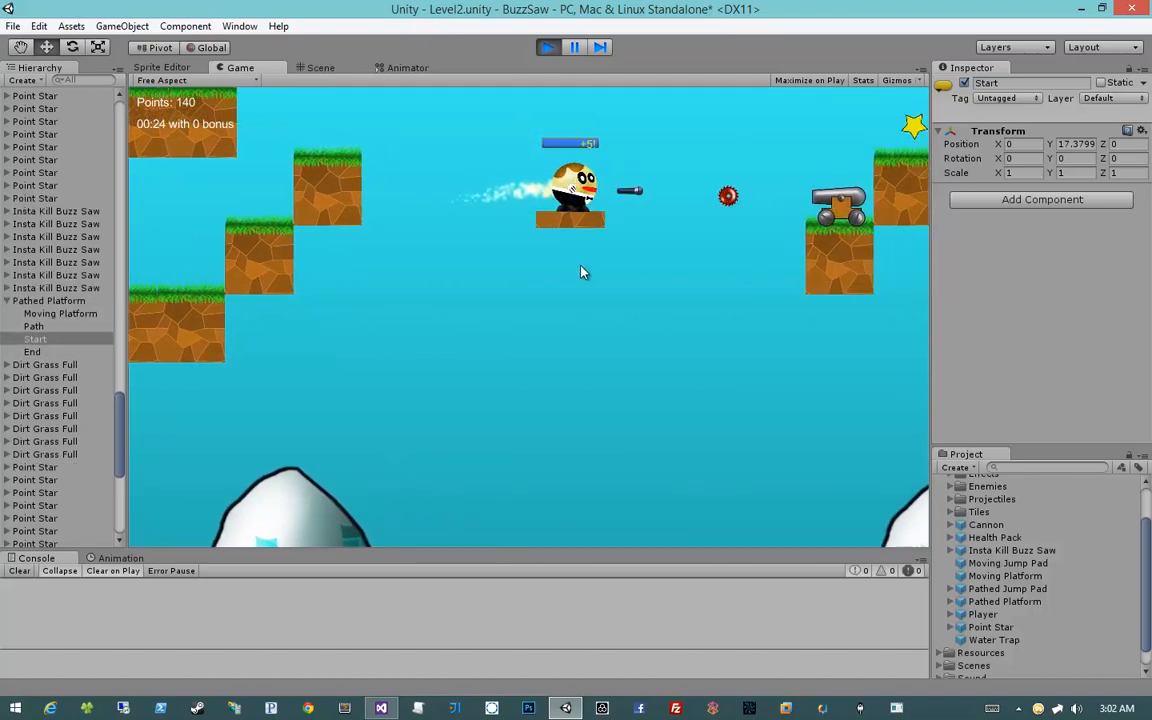
click(580, 267)
click(581, 267)
Step: Jump over the cannon and cross the second floating V, collecting its stars and firing off the far edge
key(space)
key(d)
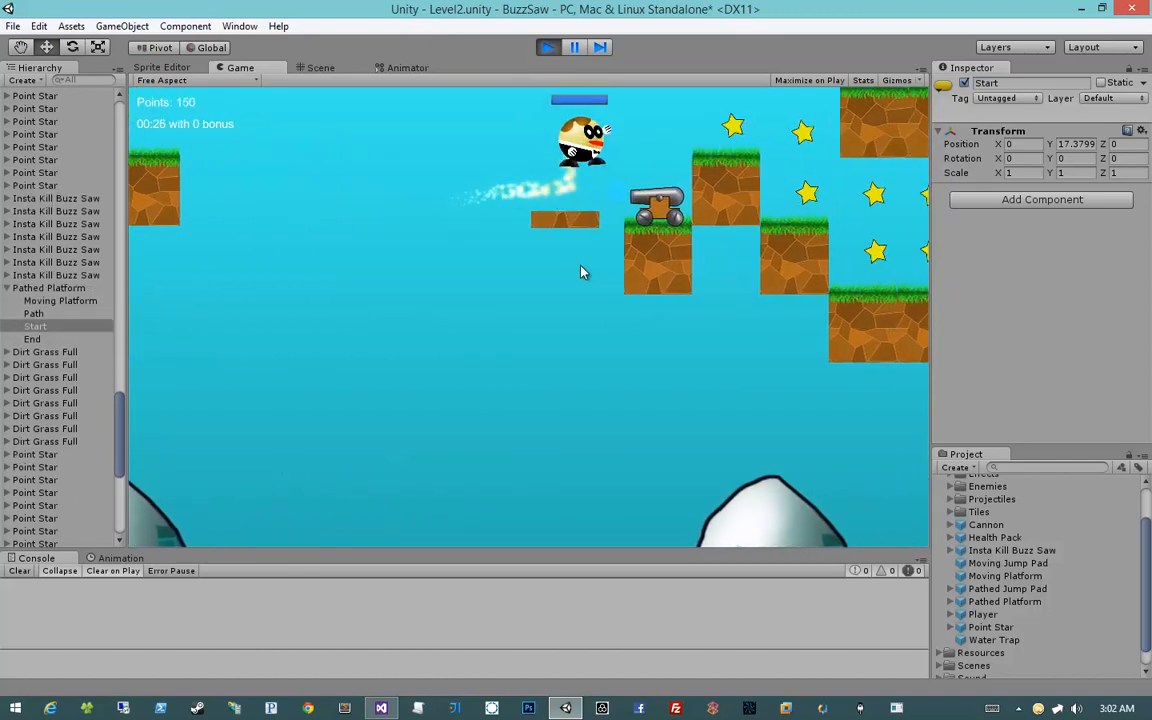
key(d)
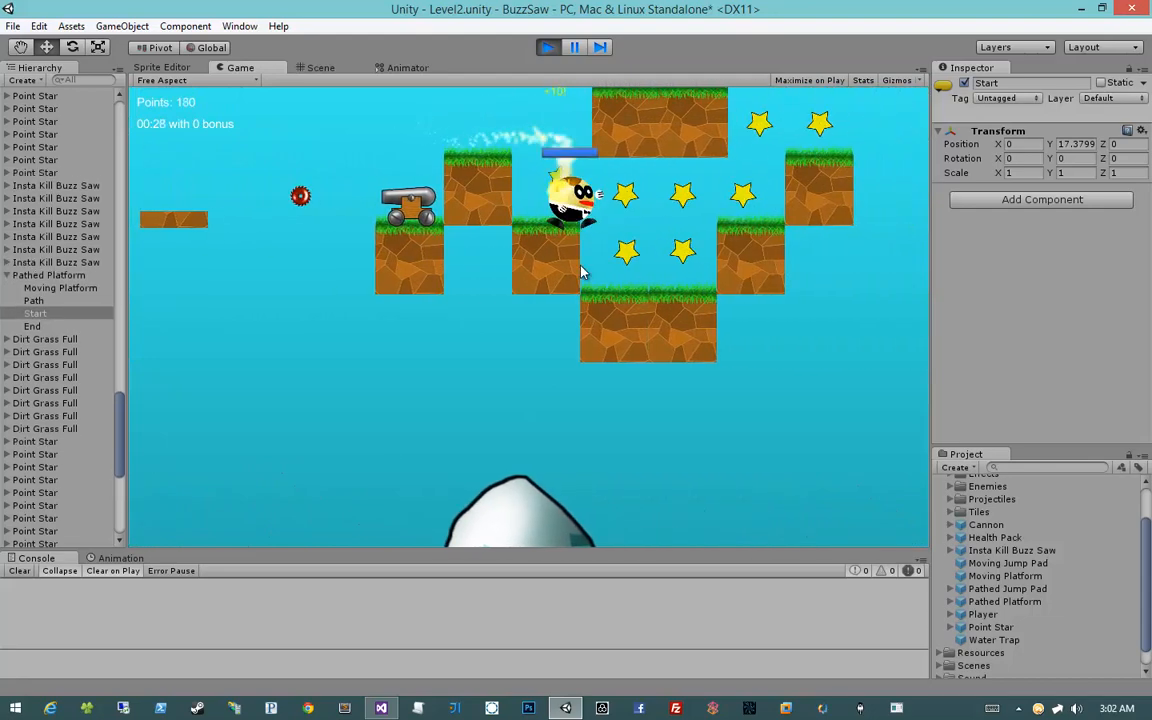
key(space)
key(d)
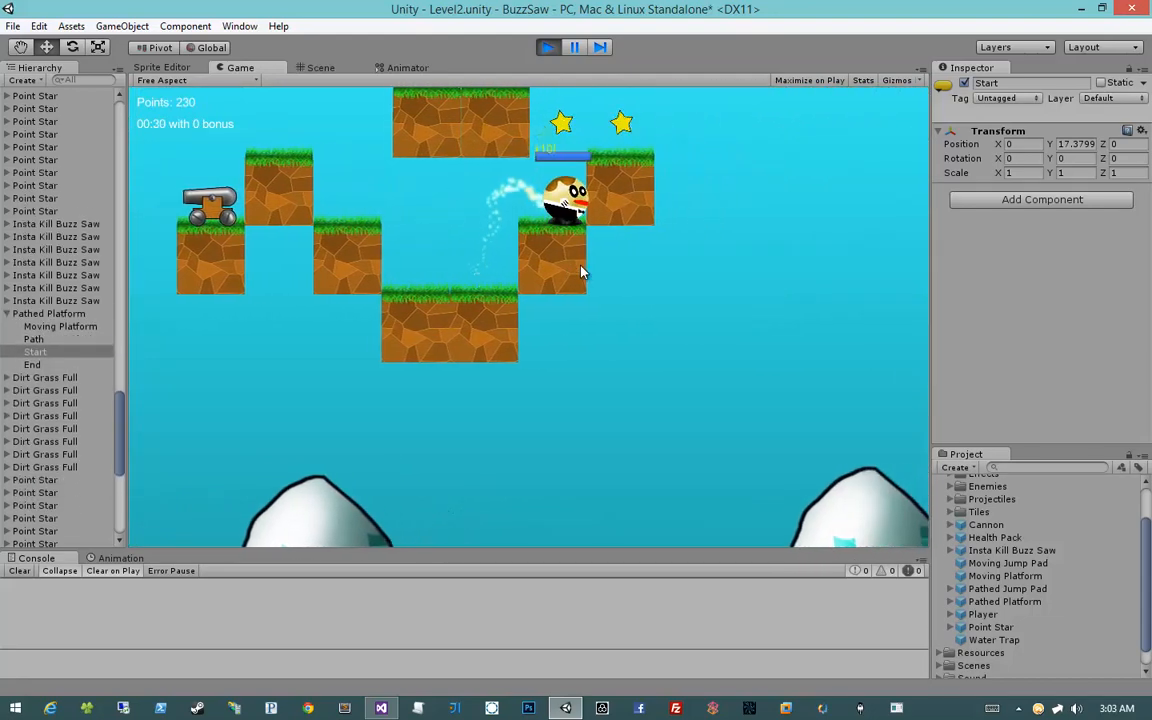
key(space)
click(581, 267)
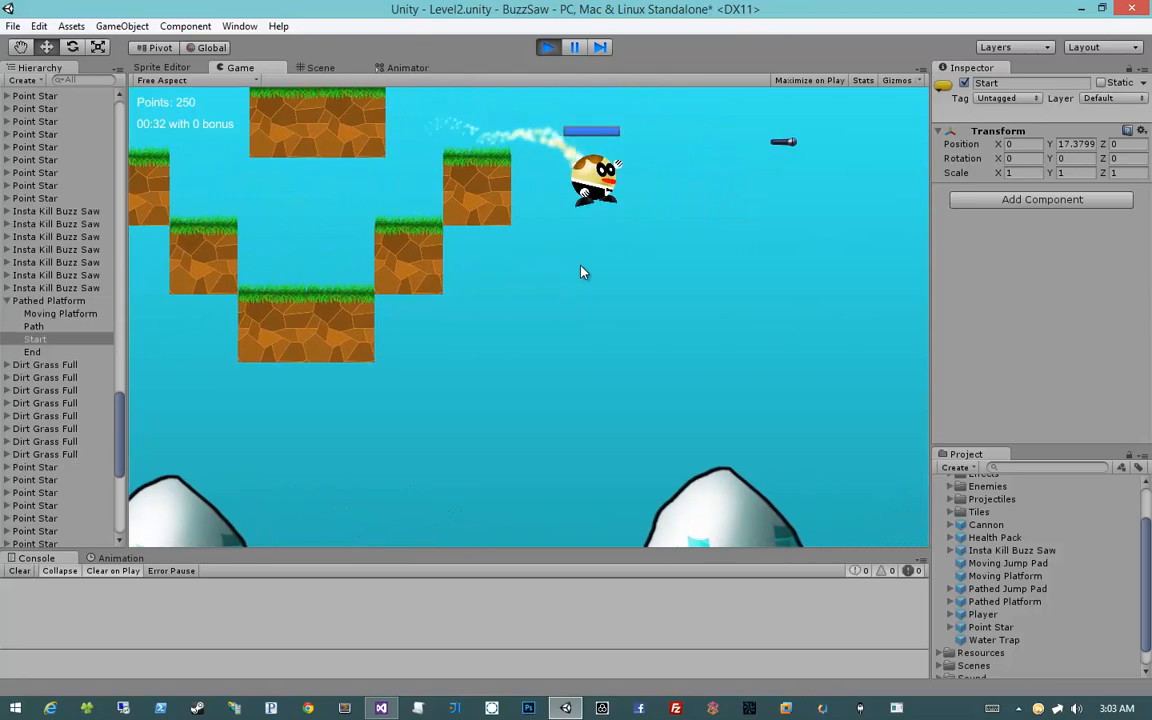
Step: Drop to the ground, collect the nearby stars, and double back over the raised block with the buzz saw
key(a)
key(a)
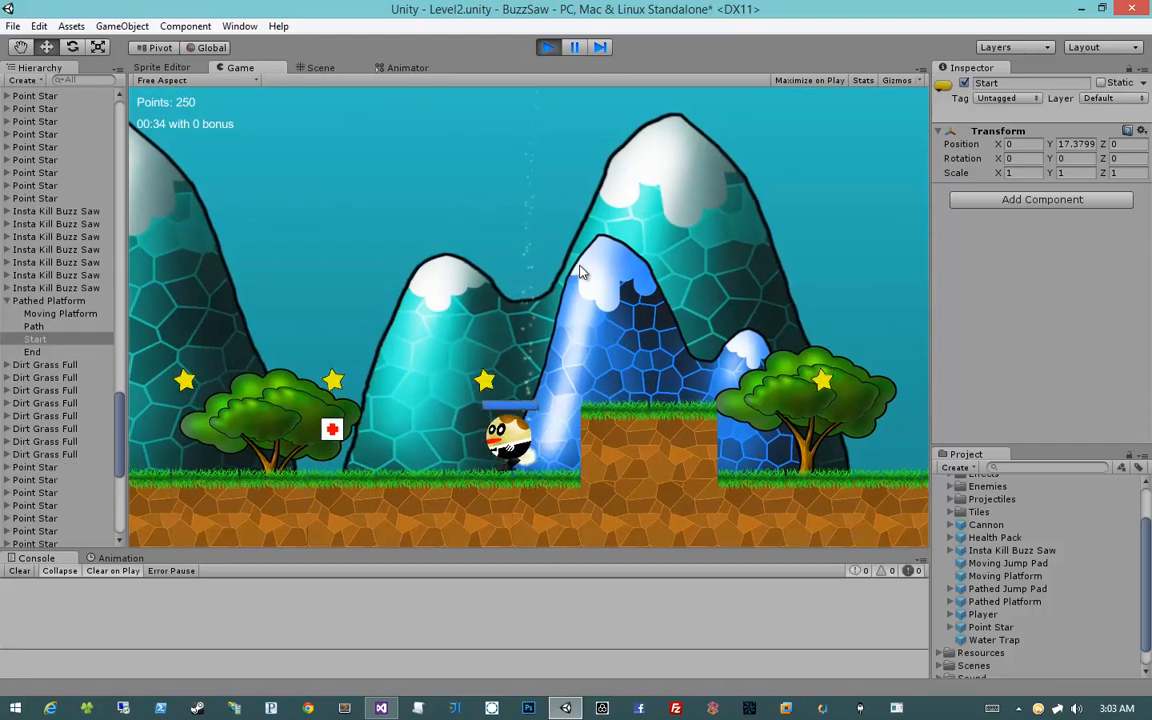
key(space)
key(d)
key(space)
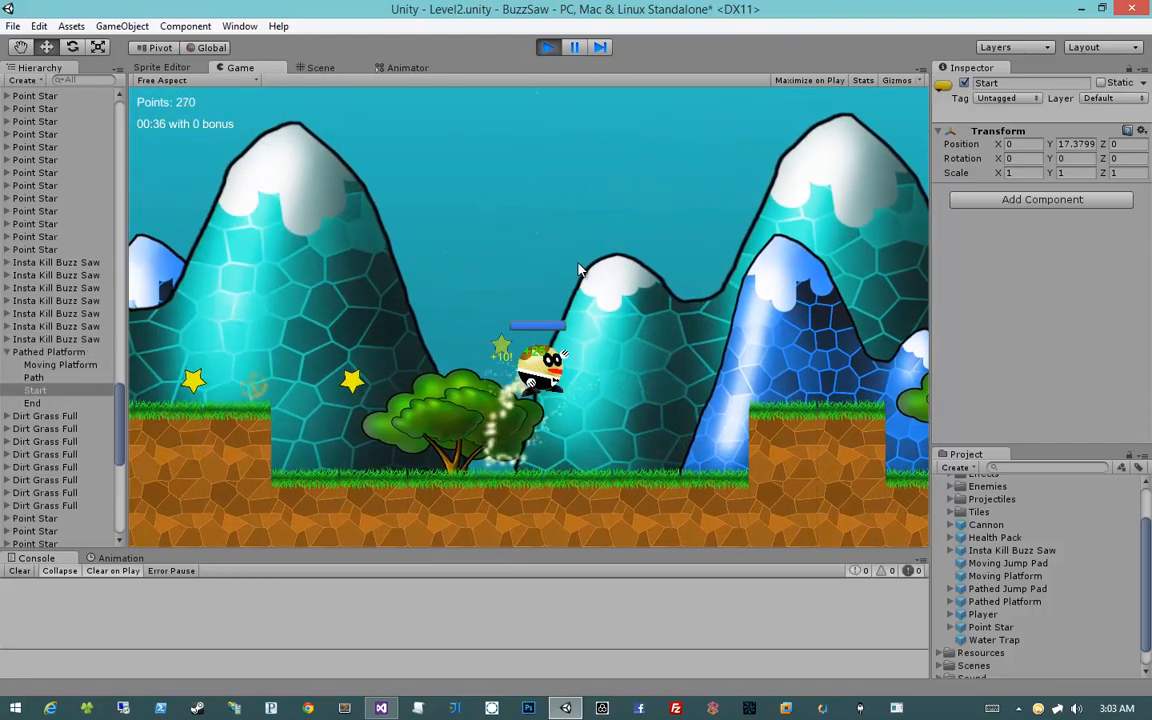
key(d)
key(space)
key(a)
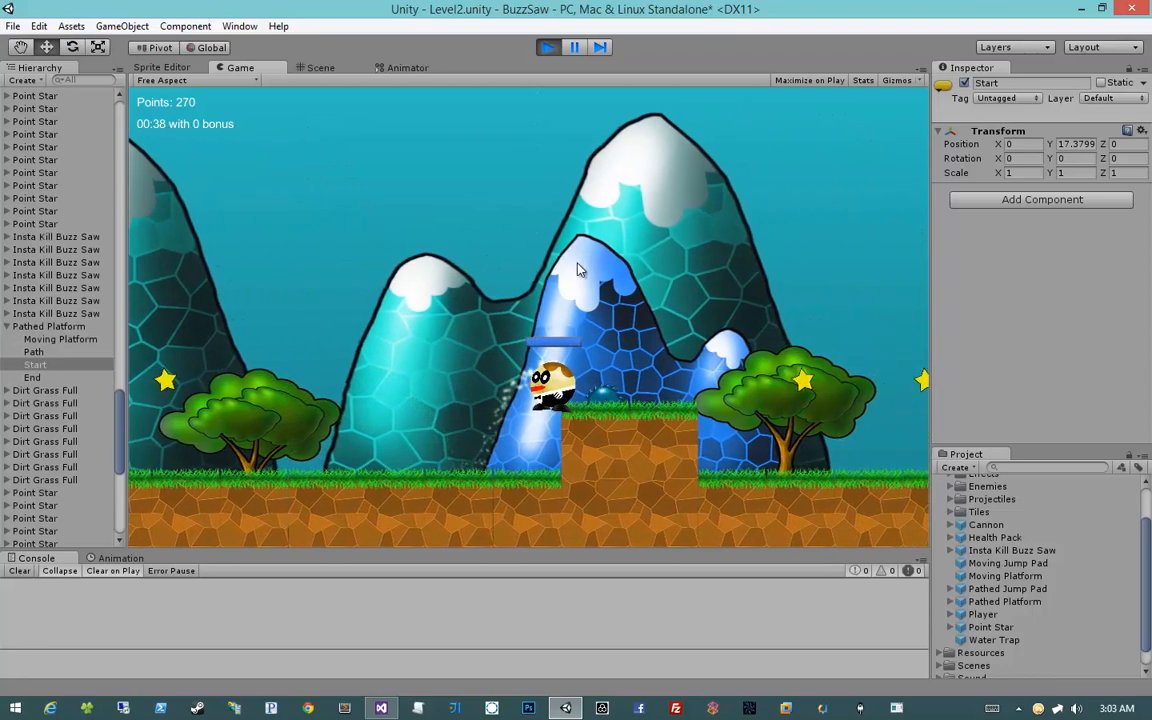
key(space)
key(d)
key(d)
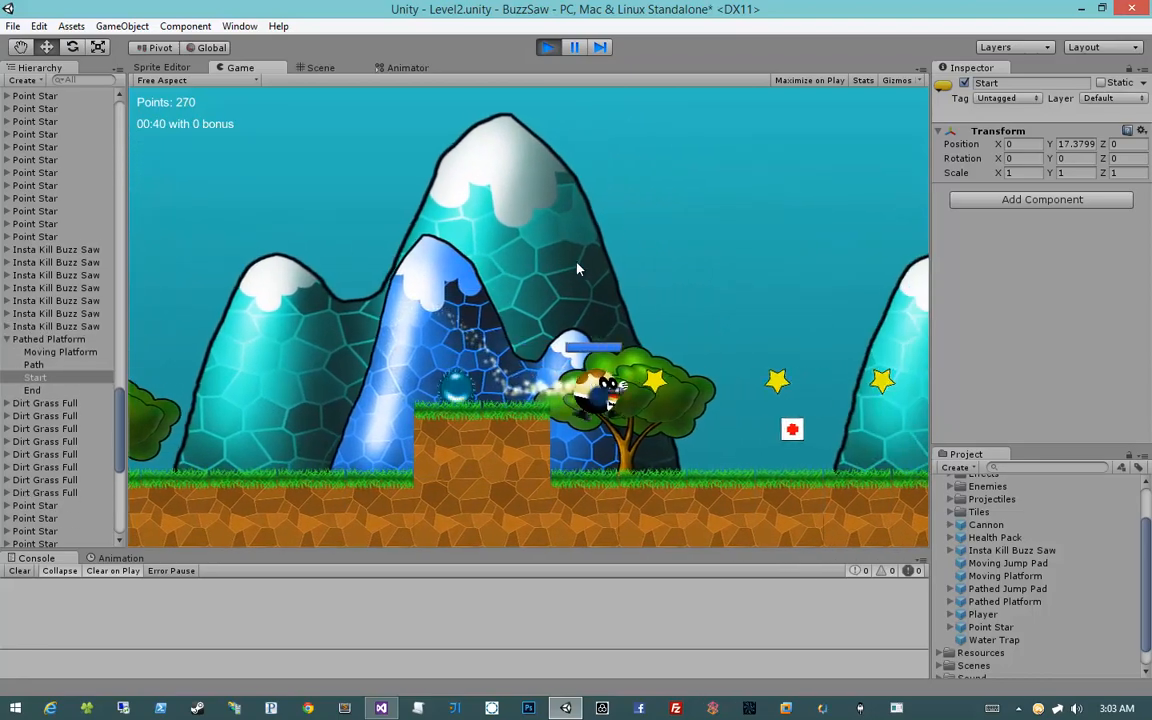
Step: Playtest the final stretch past the health pack and two stepped cannons, collect the large star, and stop the game
key(space)
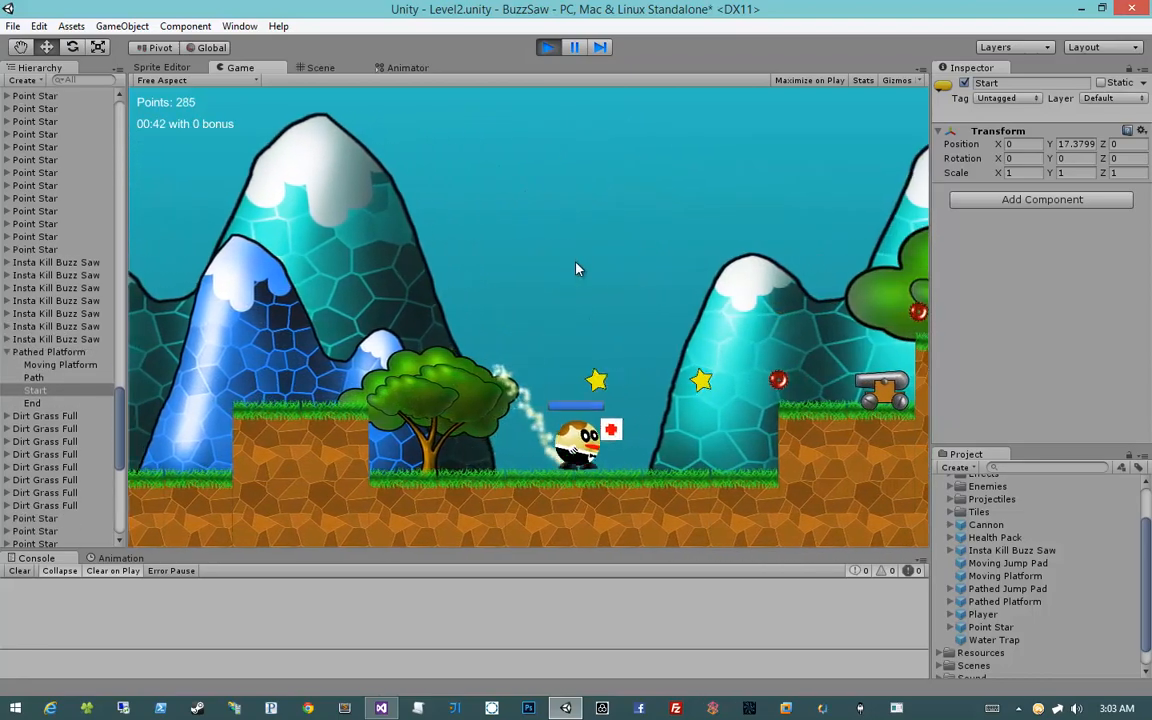
key(space)
key(space)
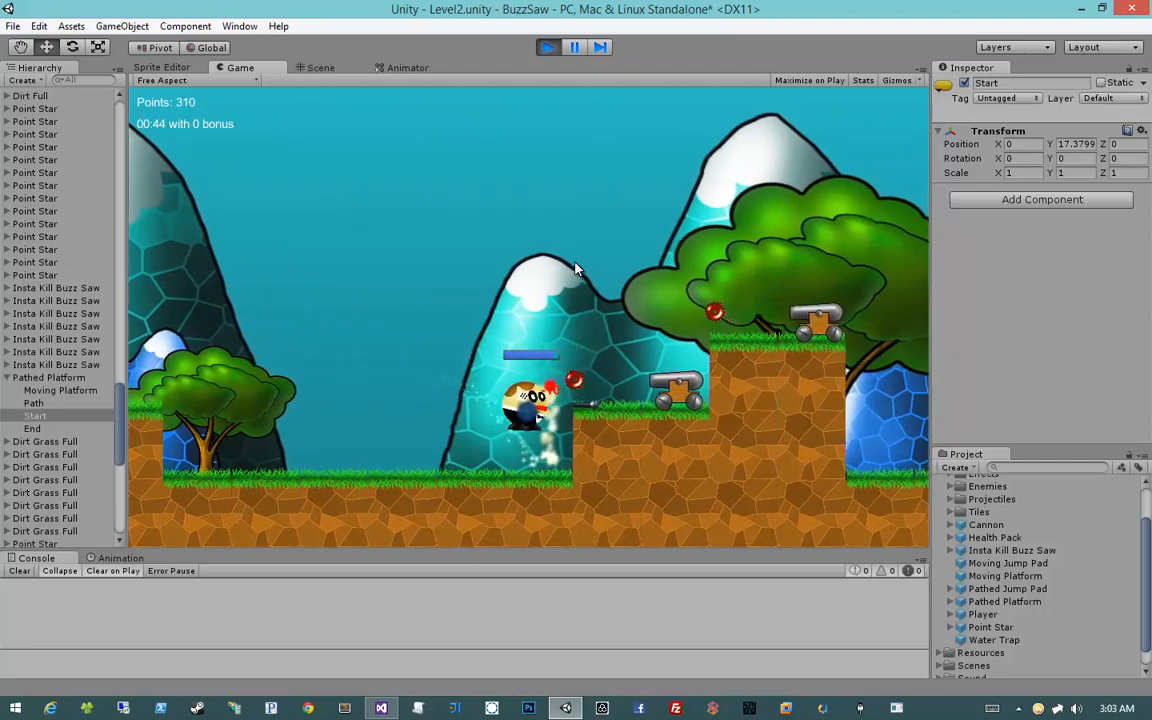
key(space)
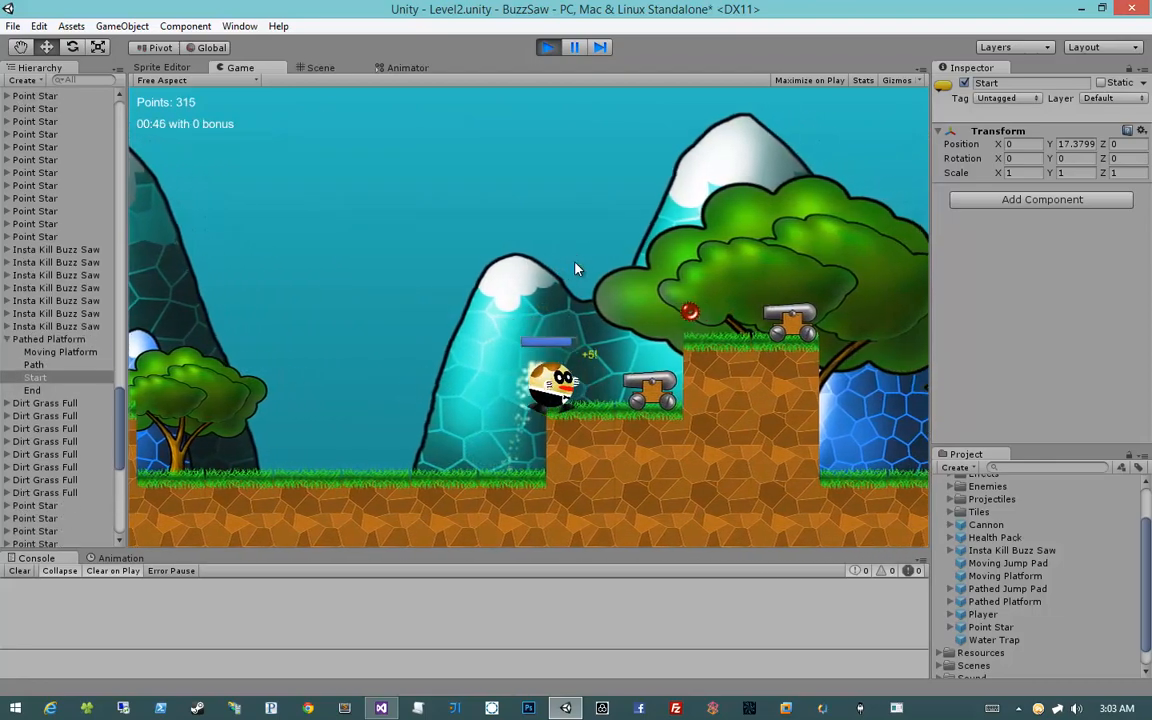
key(space)
key(space)
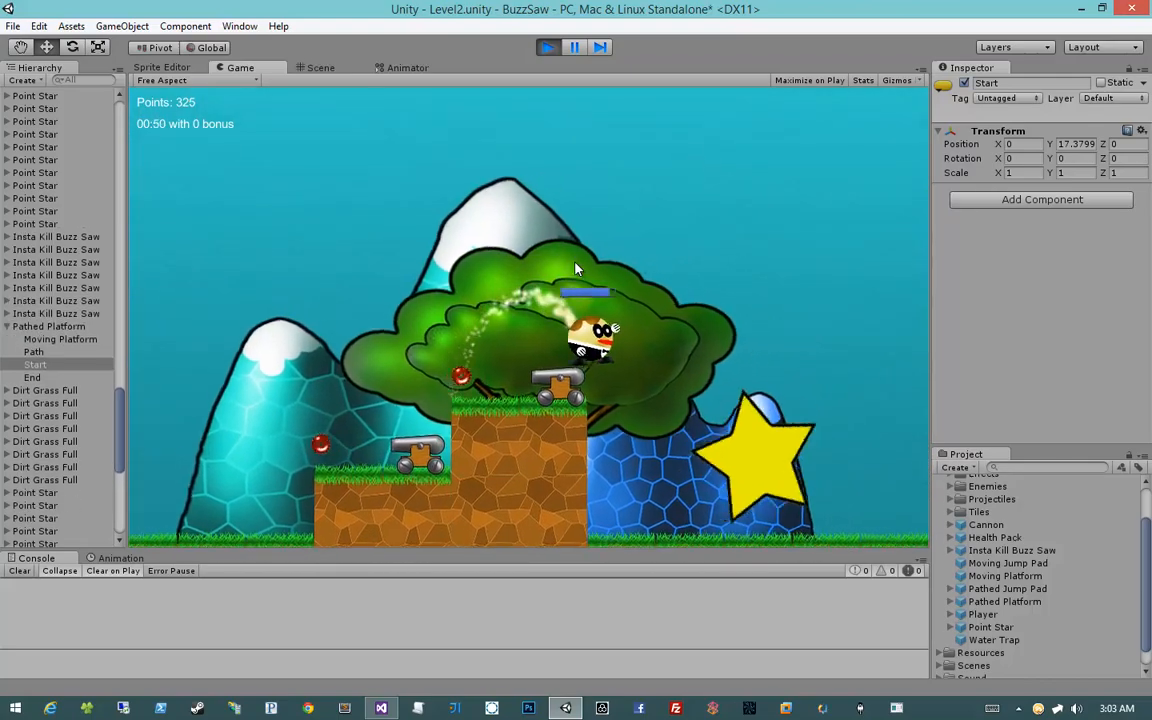
key(space)
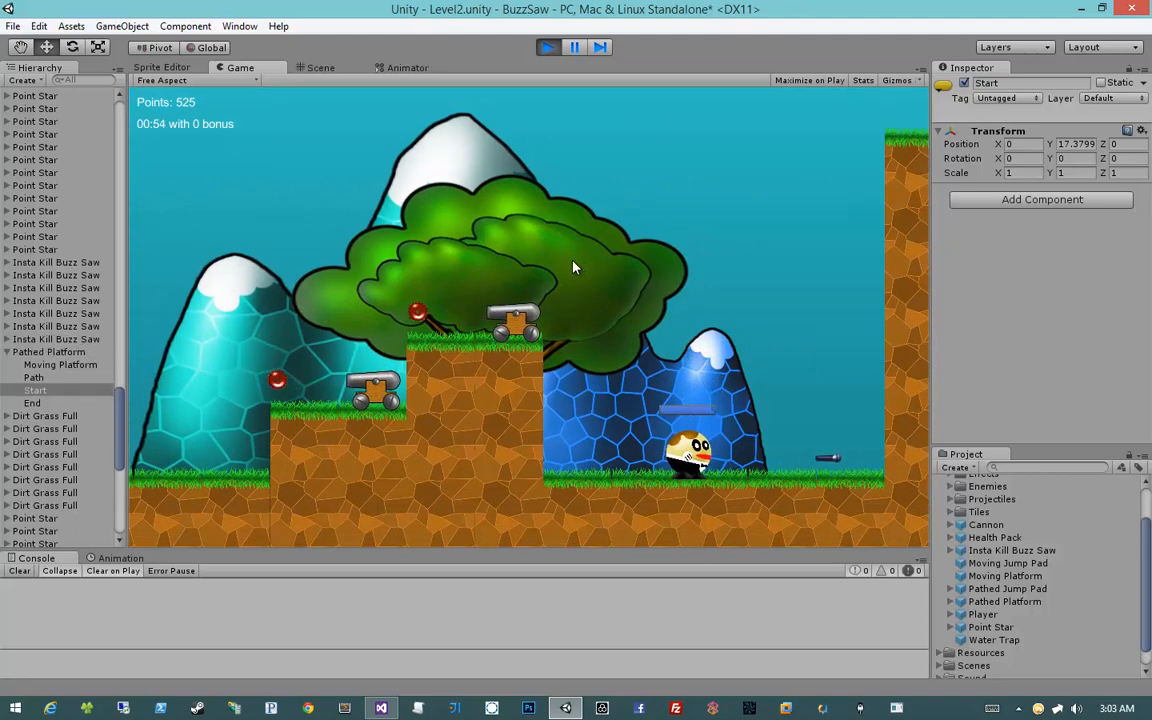
click(546, 48)
Step: Filter the Hierarchy for "cam", select the Camera Bounds object, and clear the filter
middle_drag(636, 323, 424, 327)
scroll(82, 306, up, 15)
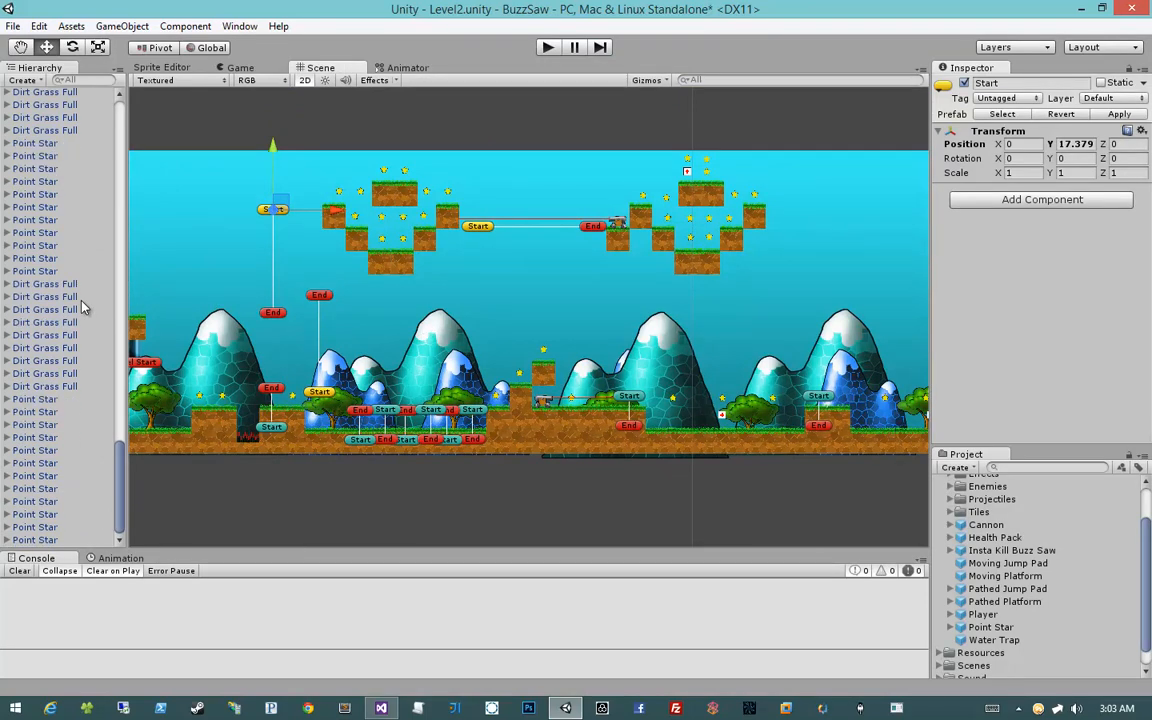
scroll(82, 306, up, 5)
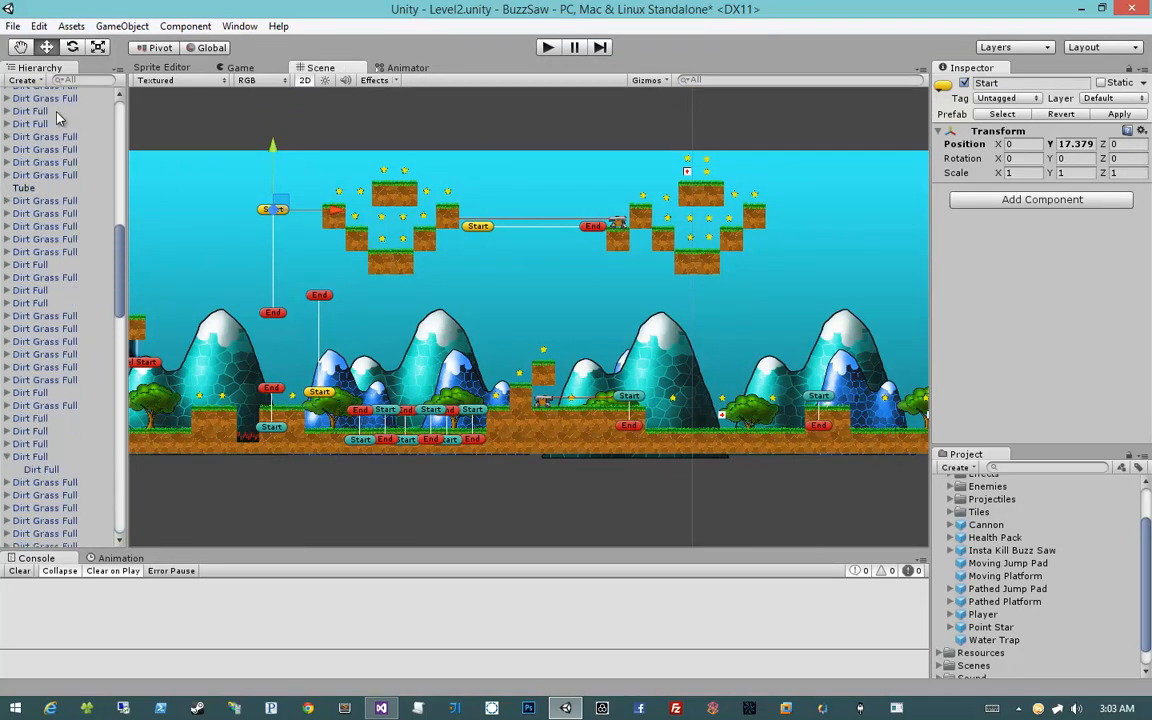
click(72, 80)
text(cam)
click(78, 118)
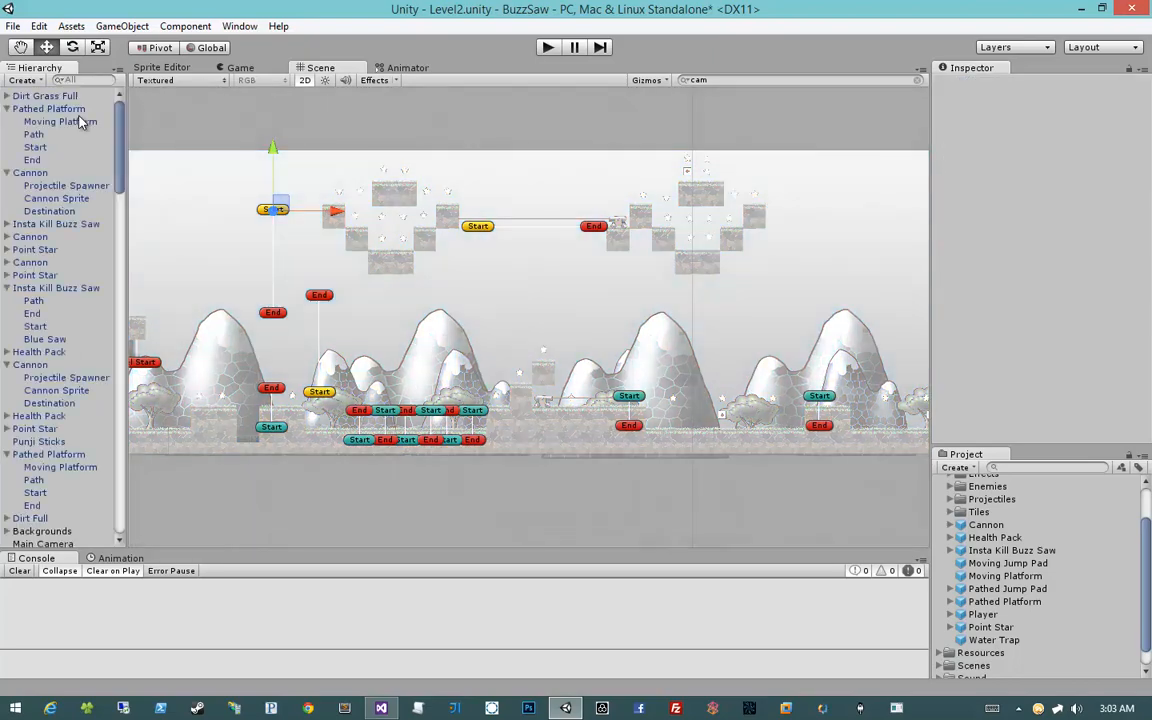
click(82, 80)
text(cam)
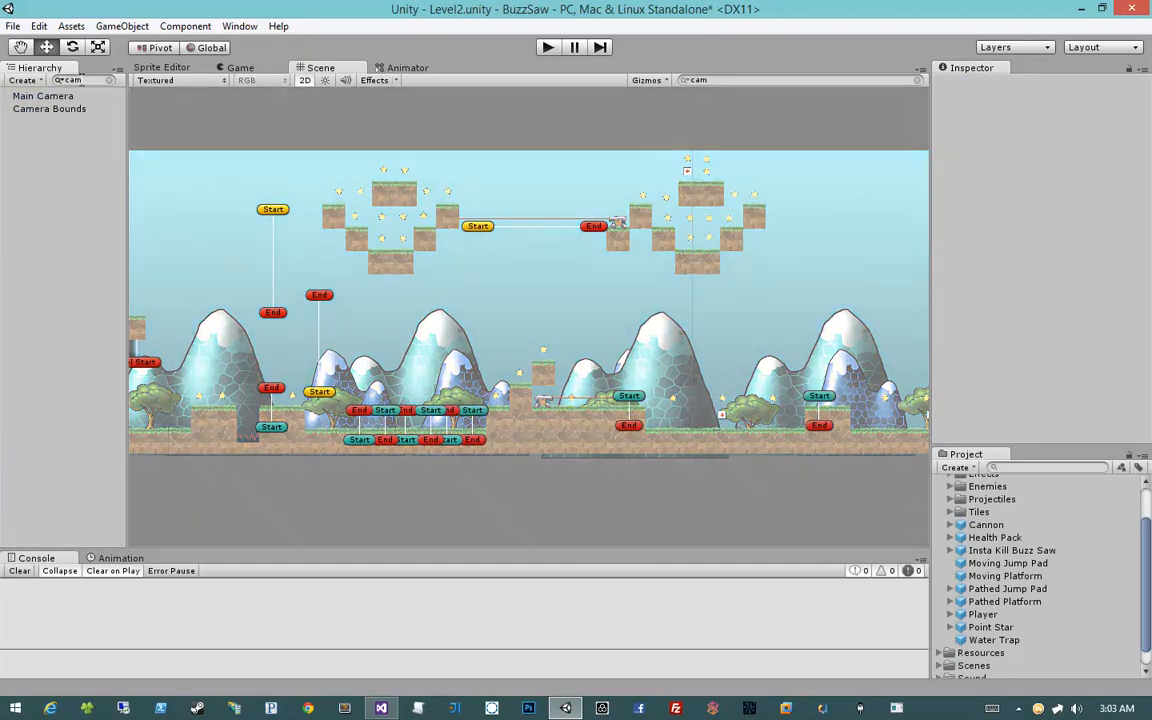
click(62, 108)
click(110, 81)
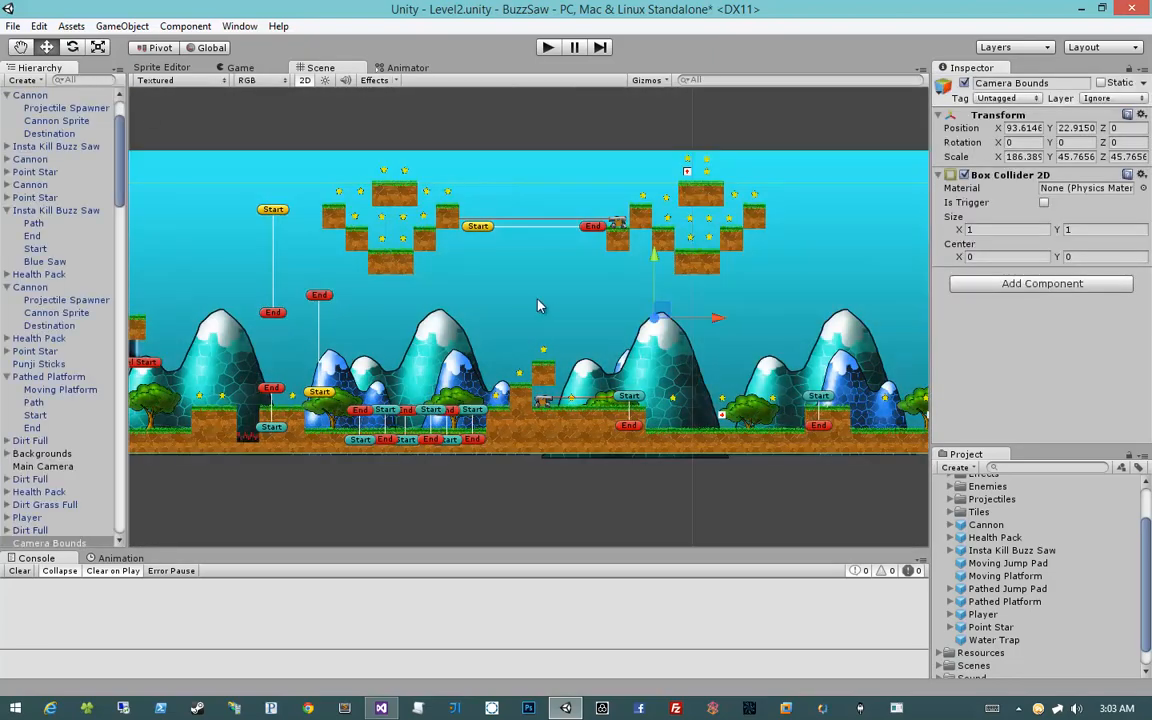
Step: Extend the Camera Bounds upward to Scale Y 50.9142 at Position Y 25.6195 so they cover the area above the floating Vs
middle_drag(543, 303, 609, 310)
key(e)
key(r)
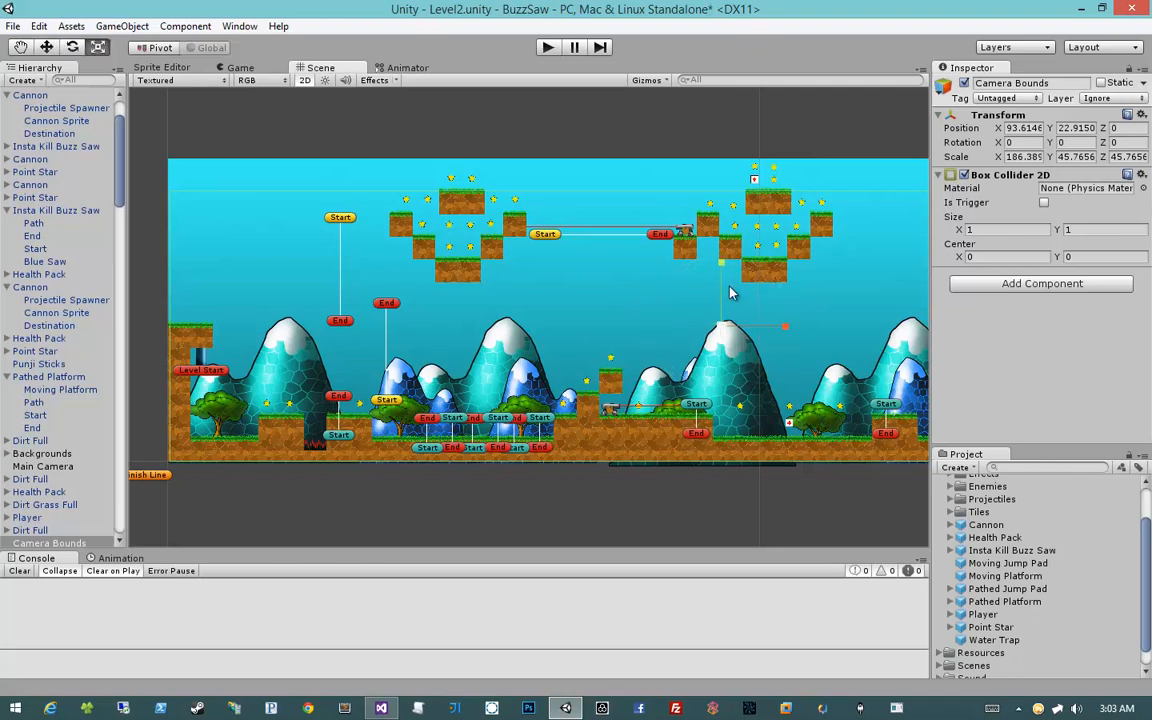
drag(726, 270, 724, 248)
key(w)
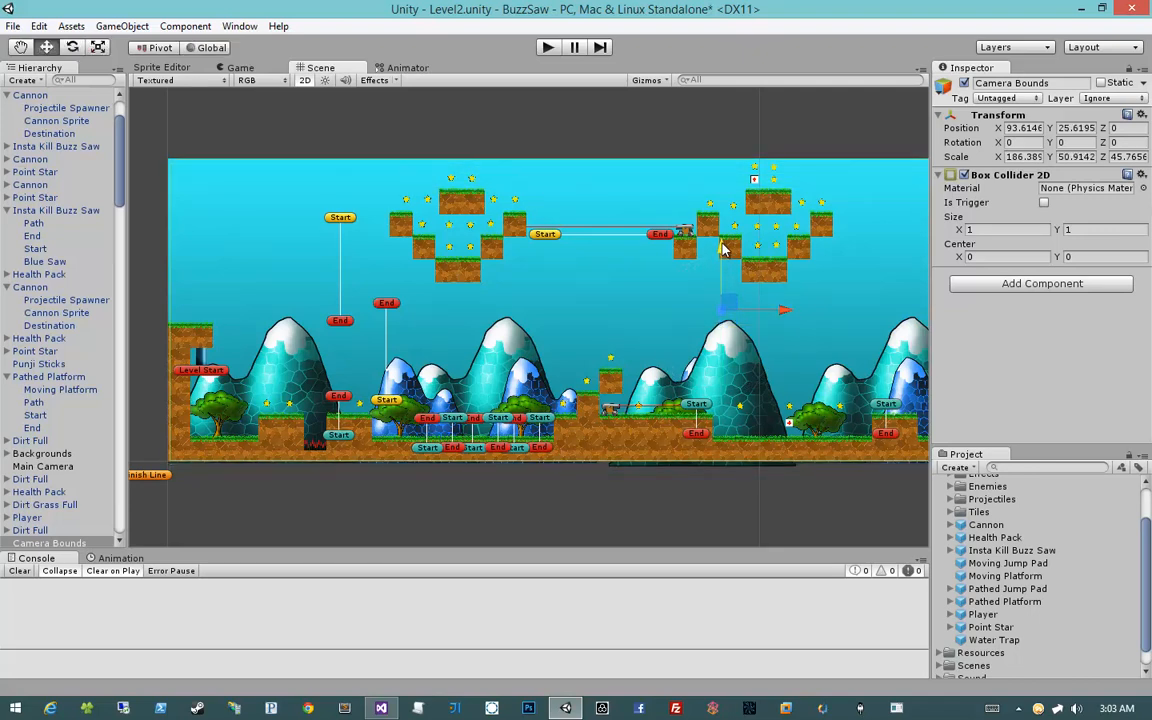
Step: Examine the upper edge of the Camera Bounds and the layout of the whole level, then clear the selection
scroll(643, 305, up, 4)
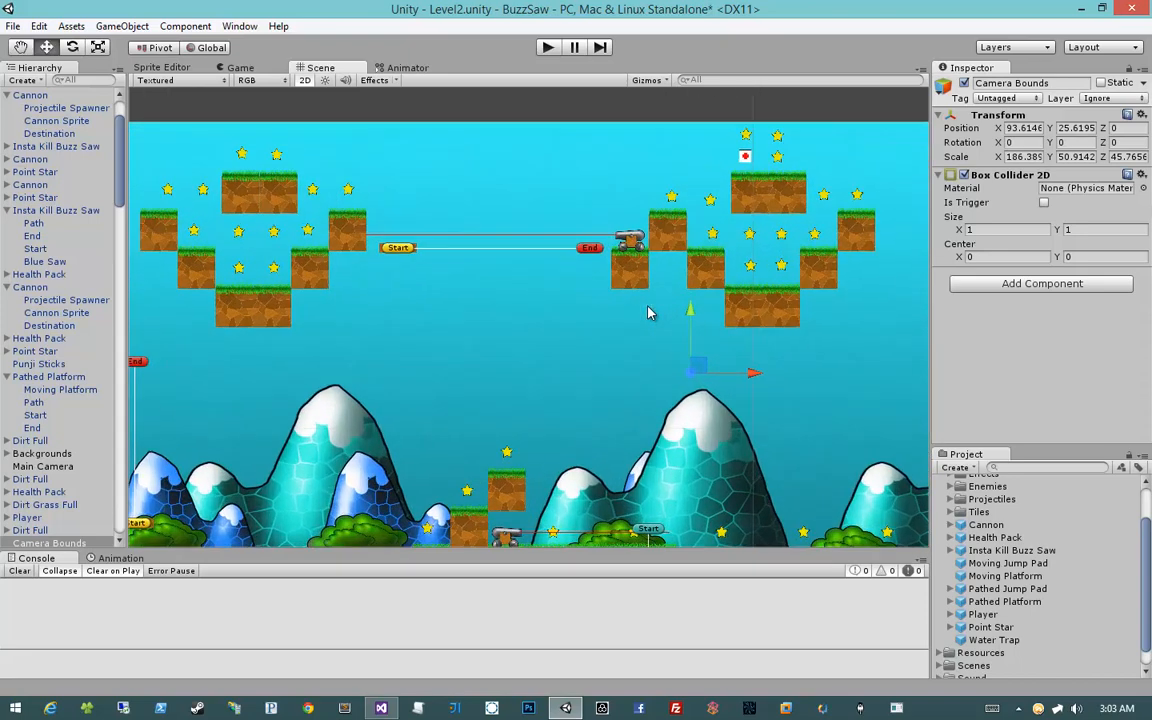
scroll(643, 305, down, 3)
scroll(628, 352, up, 5)
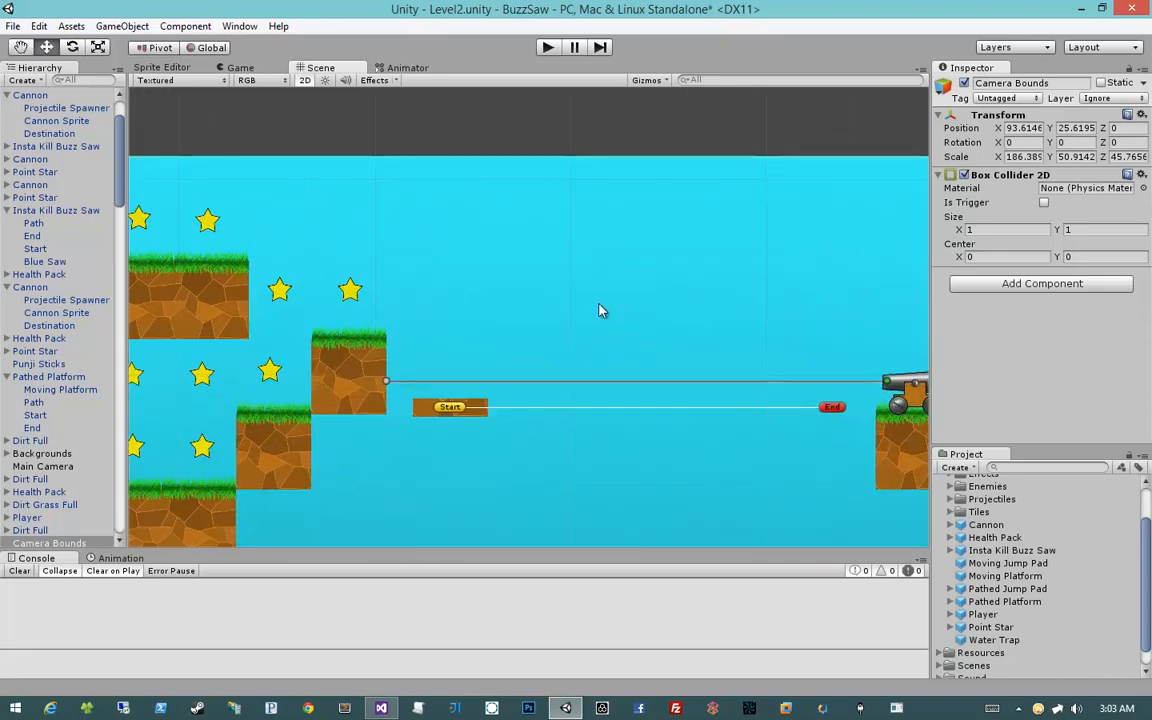
scroll(602, 314, up, 3)
scroll(670, 452, up, 2)
scroll(670, 452, down, 5)
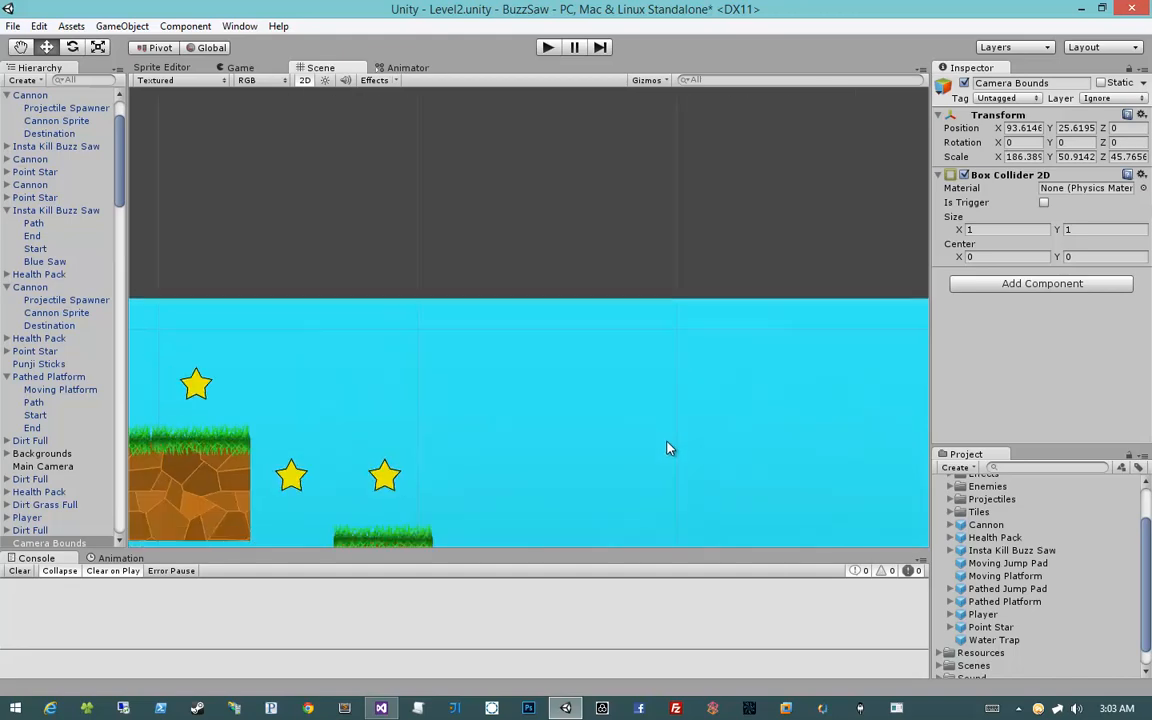
scroll(668, 443, down, 8)
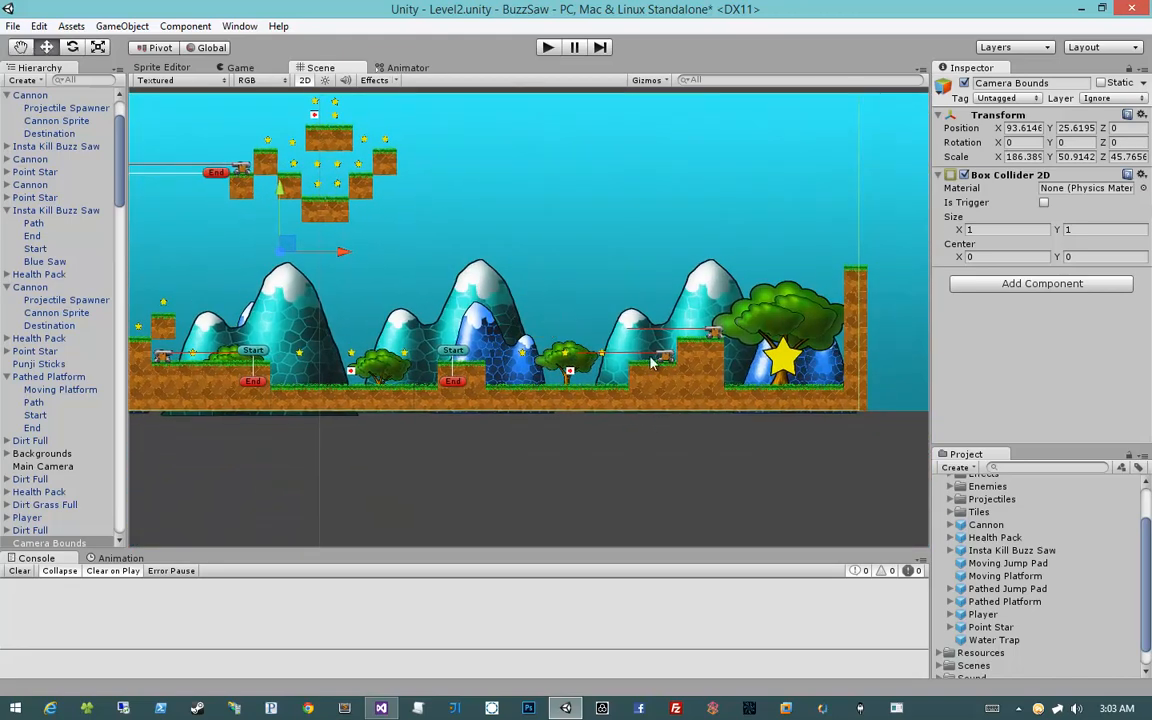
scroll(651, 365, down, 3)
click(638, 463)
scroll(542, 419, down, 4)
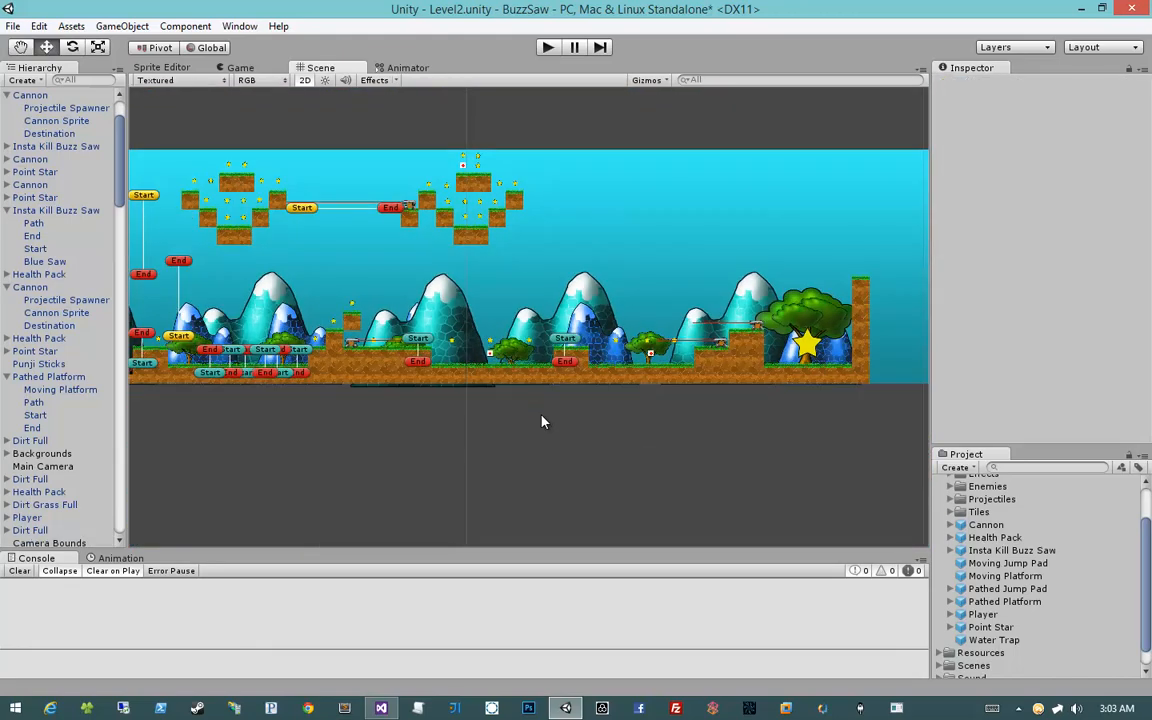
Step: Move the Game Finish Line object from outside the level's start to the ground beneath the large star at the far end
click(188, 370)
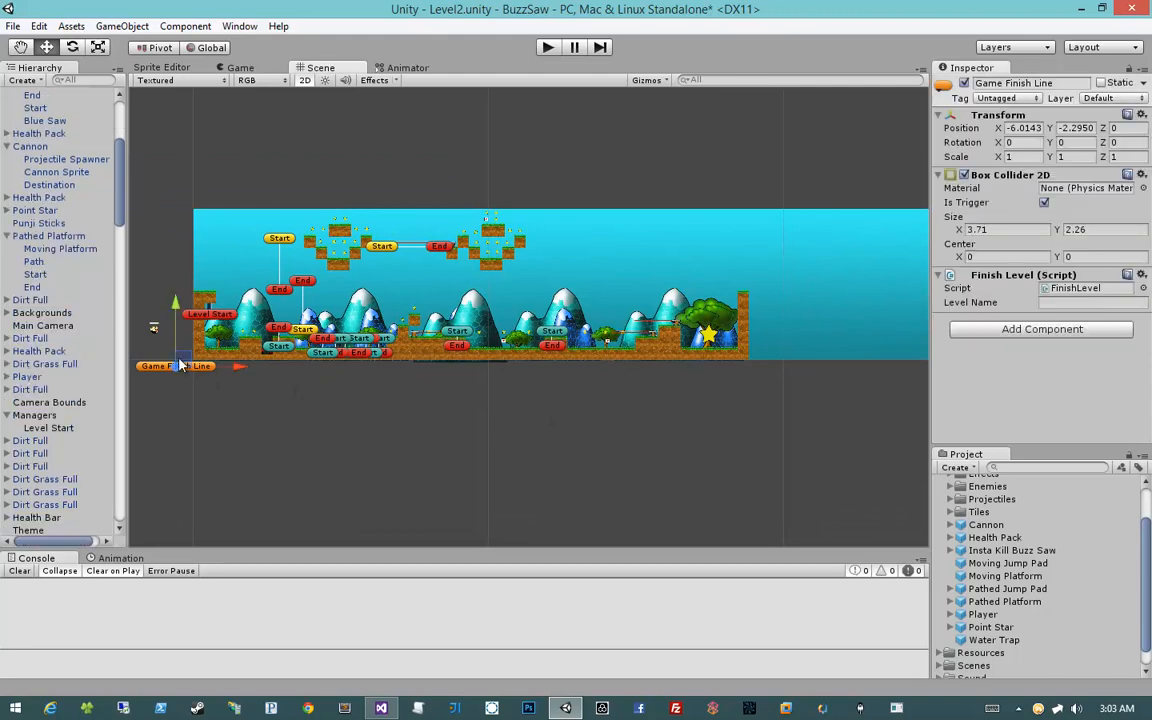
drag(188, 370, 680, 346)
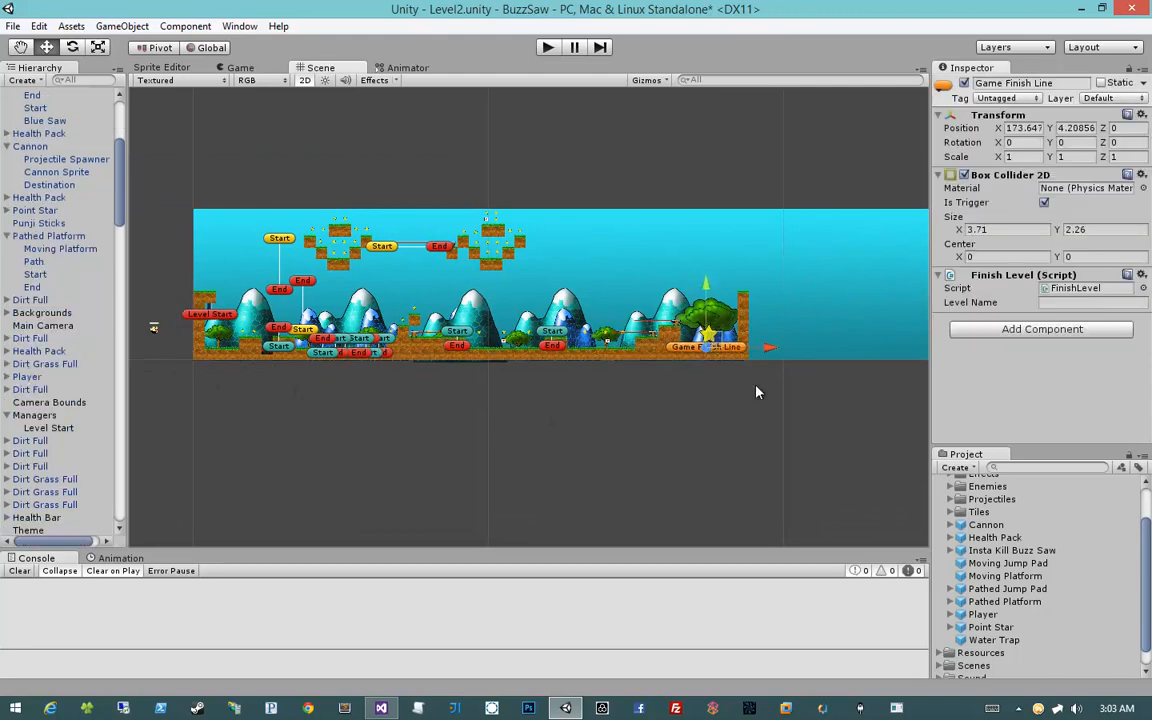
key(f)
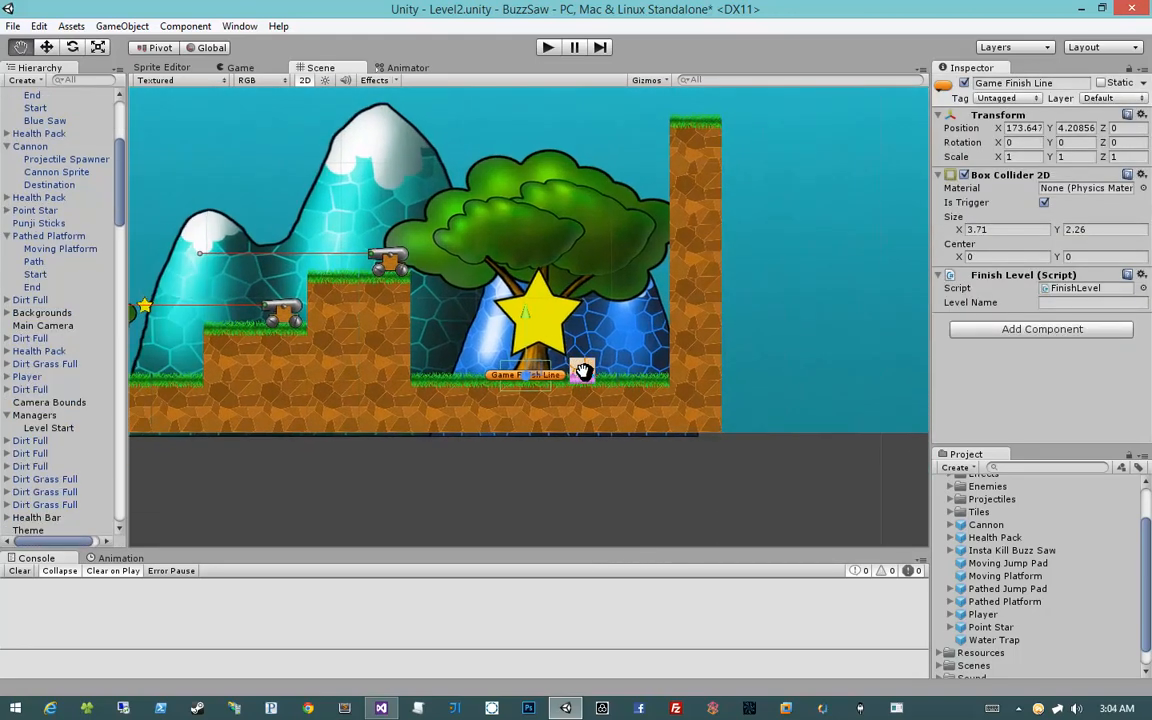
Step: Stretch the Game Finish Line to about Scale X 5.32 across the pit floor, position it at about X 174.71, Y 3.44, and save the scene
drag(538, 370, 830, 389)
key(e)
key(r)
key(w)
drag(589, 386, 609, 381)
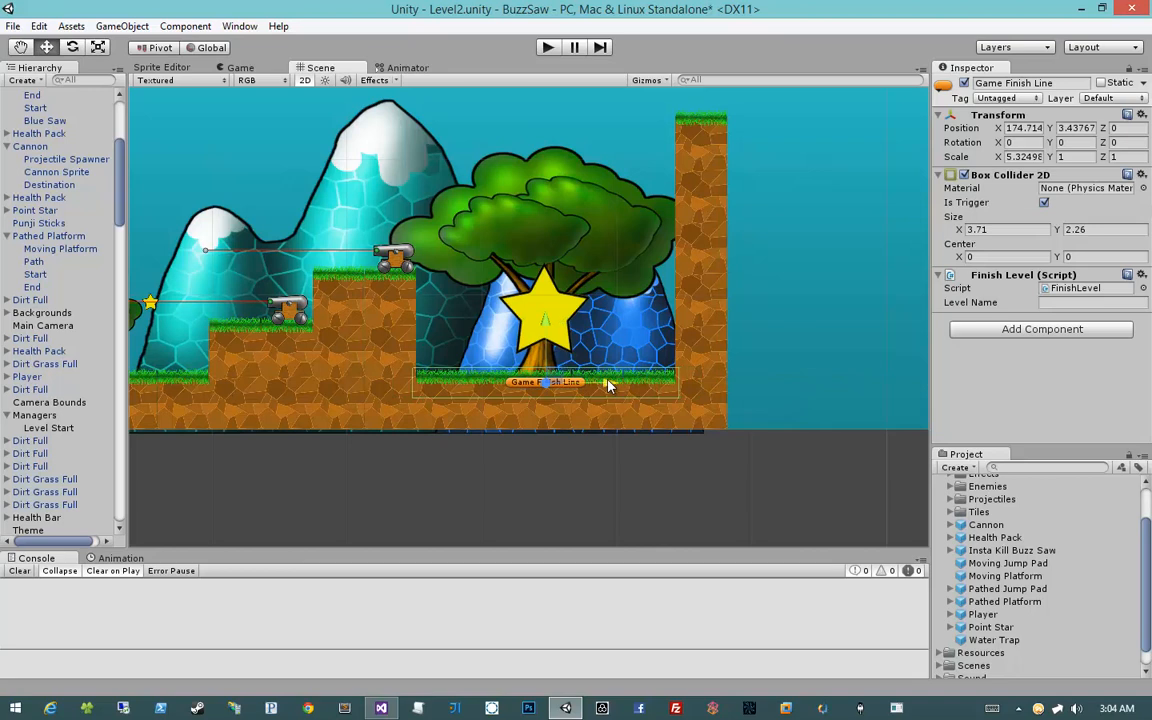
key(ctrl+s)
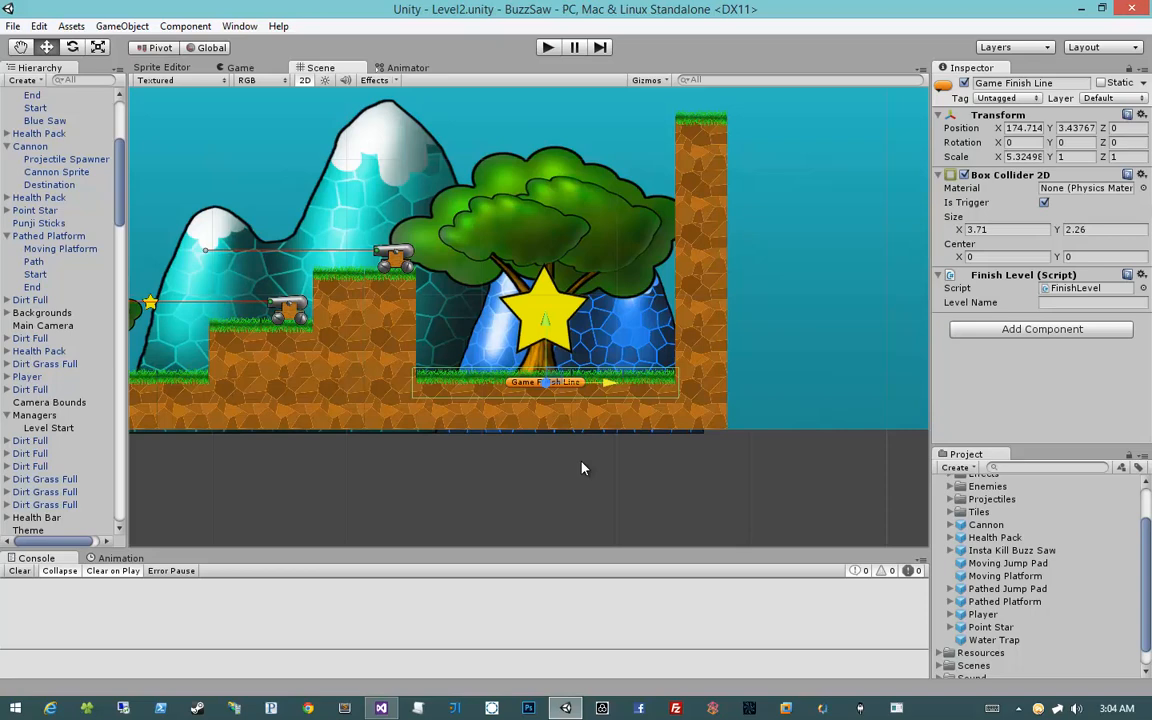
Step: Clear the selection, look over the whole Level2 layout, and open the Level1 scene from the project's Scenes folder
scroll(583, 468, down, 8)
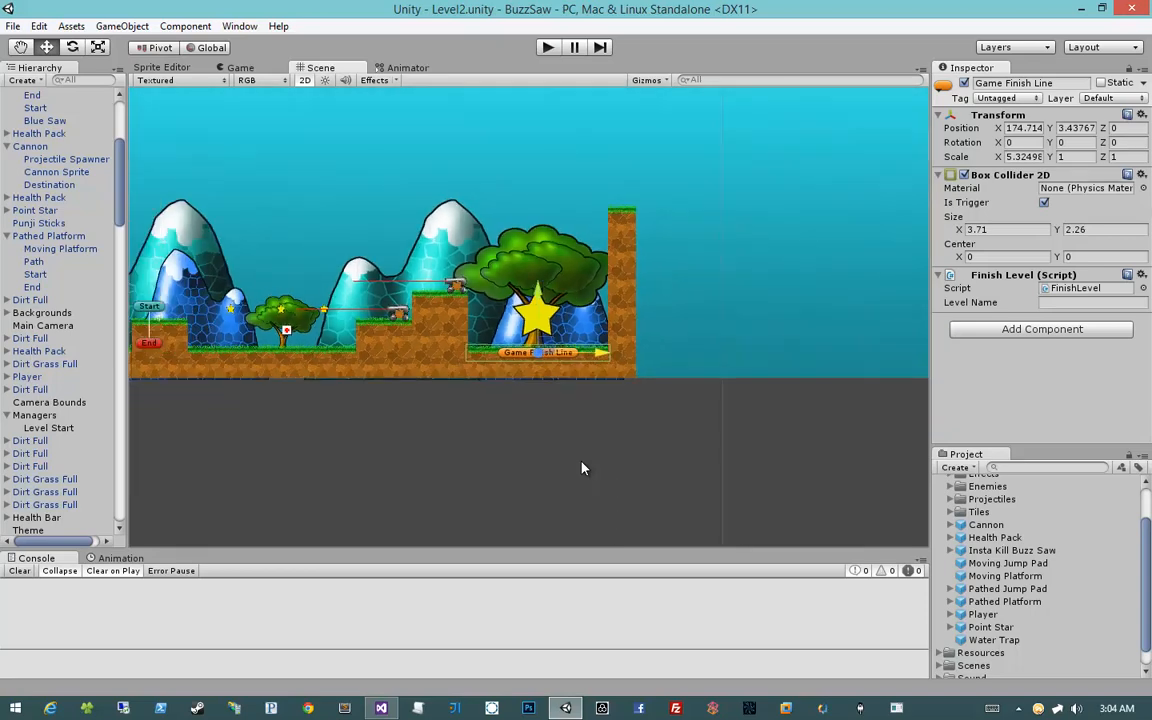
click(407, 411)
middle_drag(408, 411, 686, 412)
scroll(640, 418, down, 6)
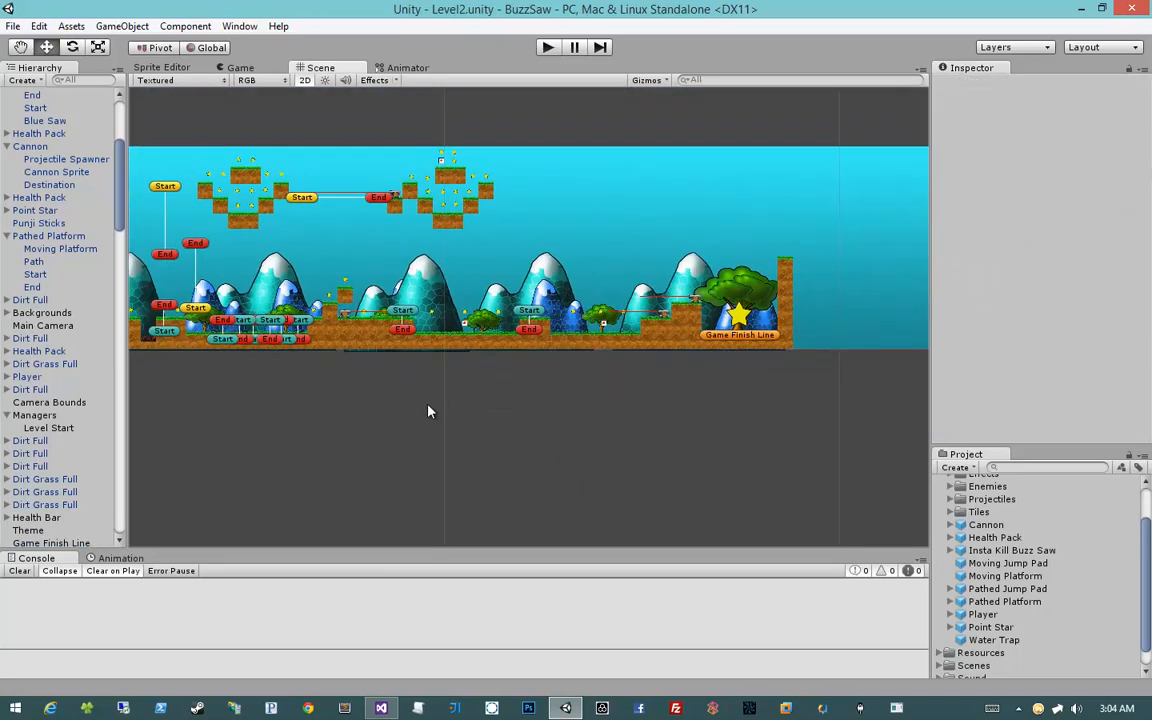
middle_drag(430, 411, 560, 411)
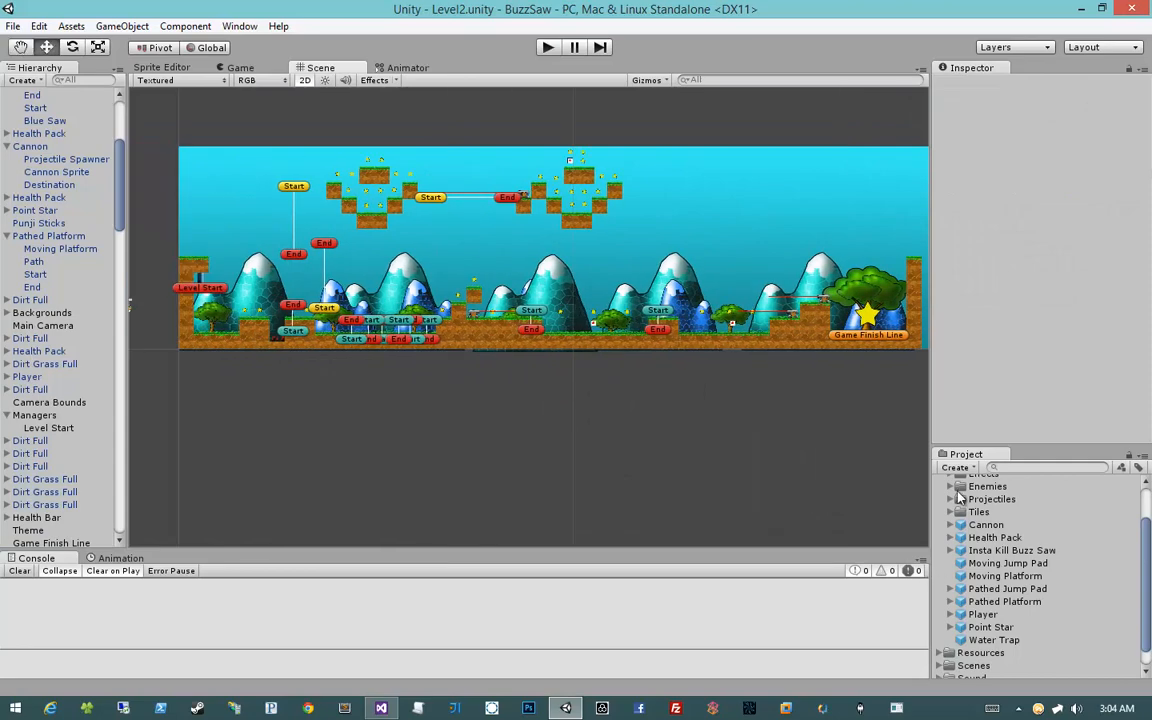
scroll(945, 520, up, 2)
click(949, 508)
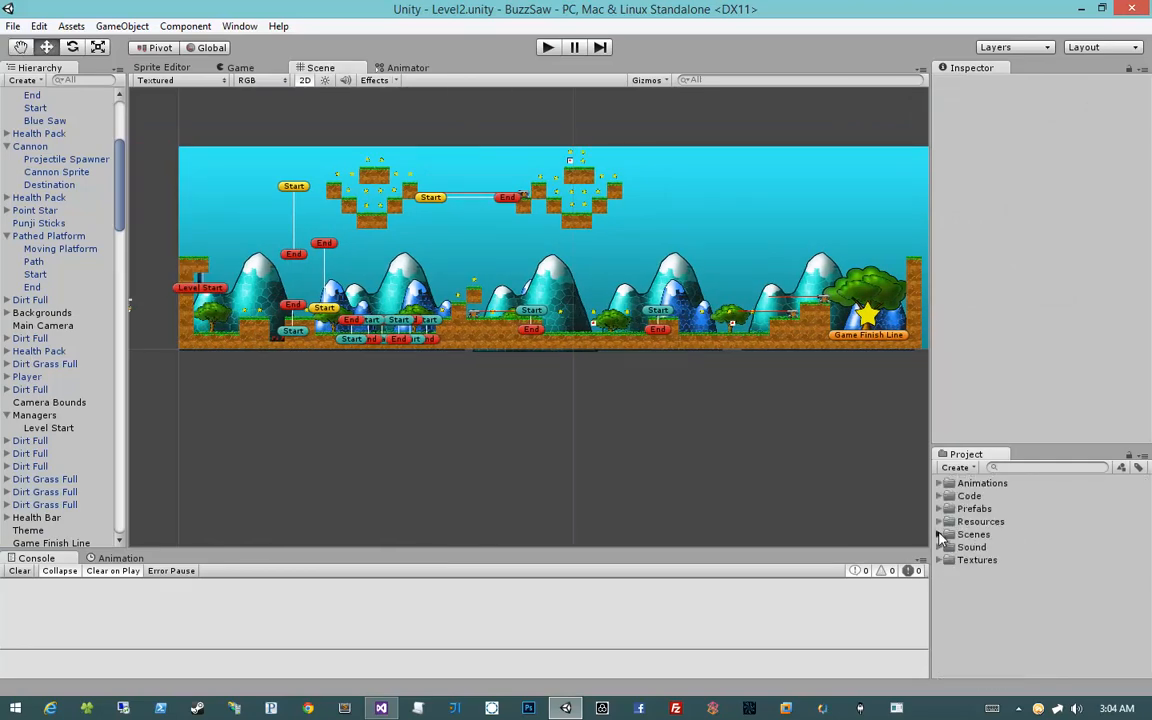
click(942, 534)
double_click(983, 547)
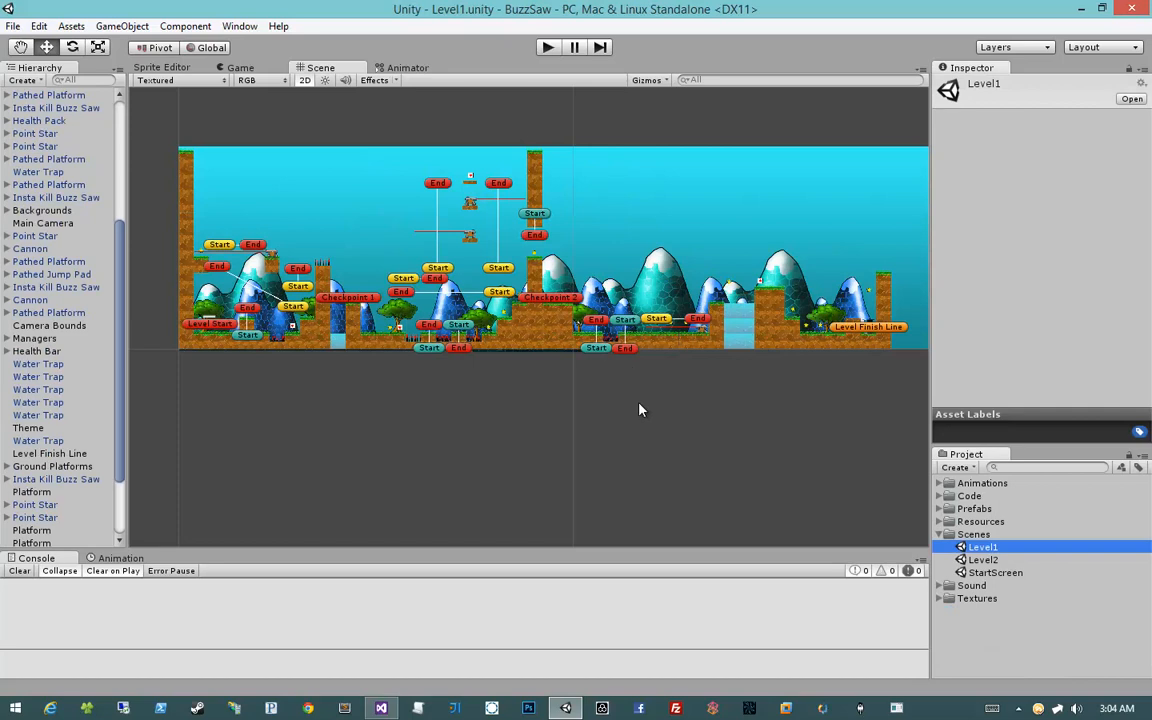